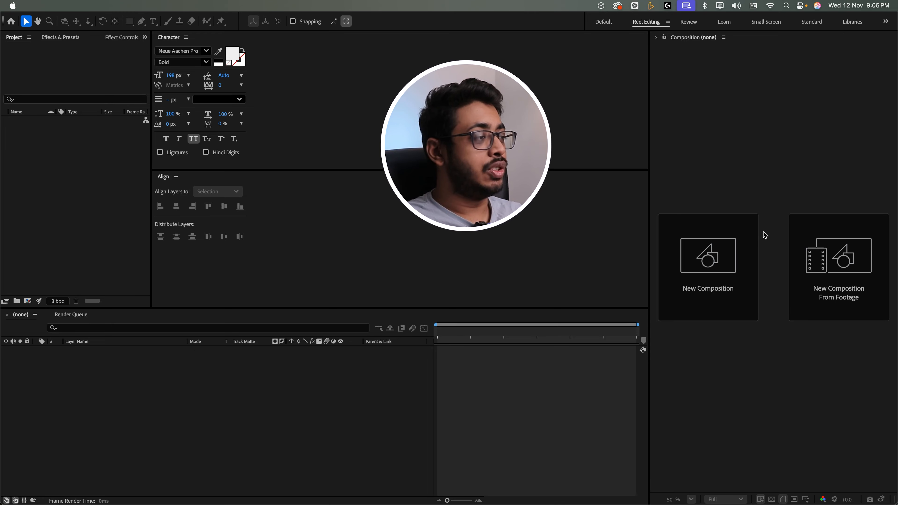
- Create a composition named Main with the Social Media Portrait HD 1080x1920, 30 fps preset and a 10-second duration
left_click(722, 264)
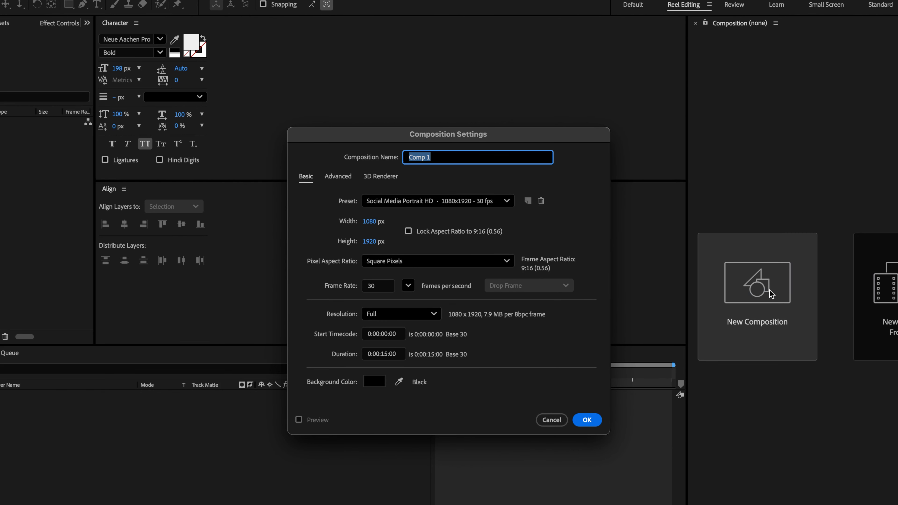
type("Main")
left_click(502, 204)
left_click(502, 205)
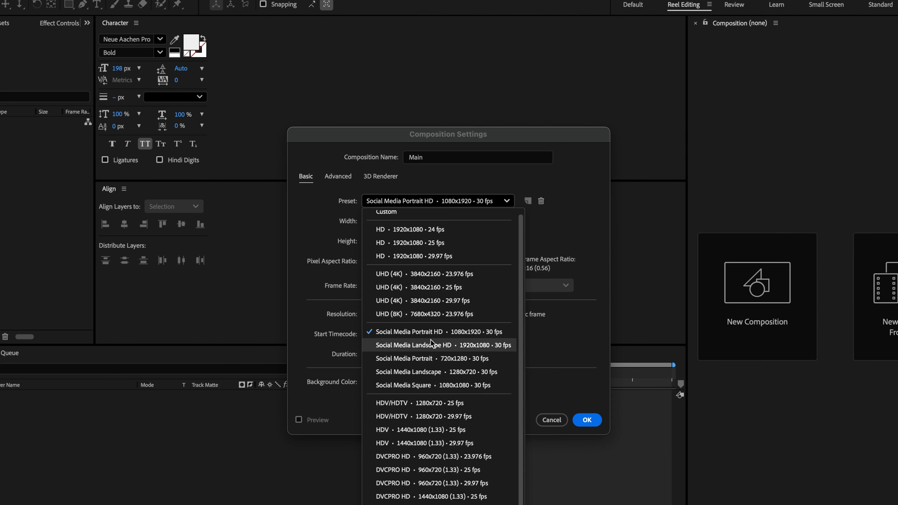
left_click(475, 335)
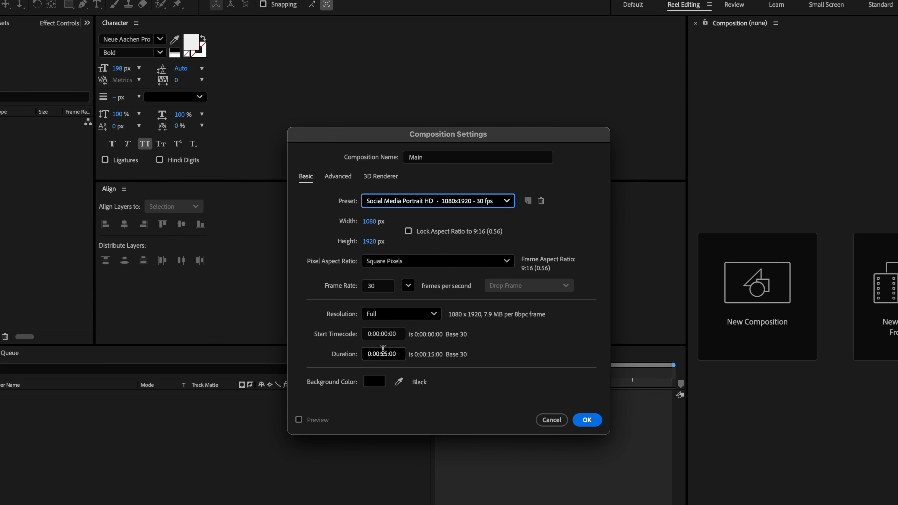
left_click(389, 356)
type("1000")
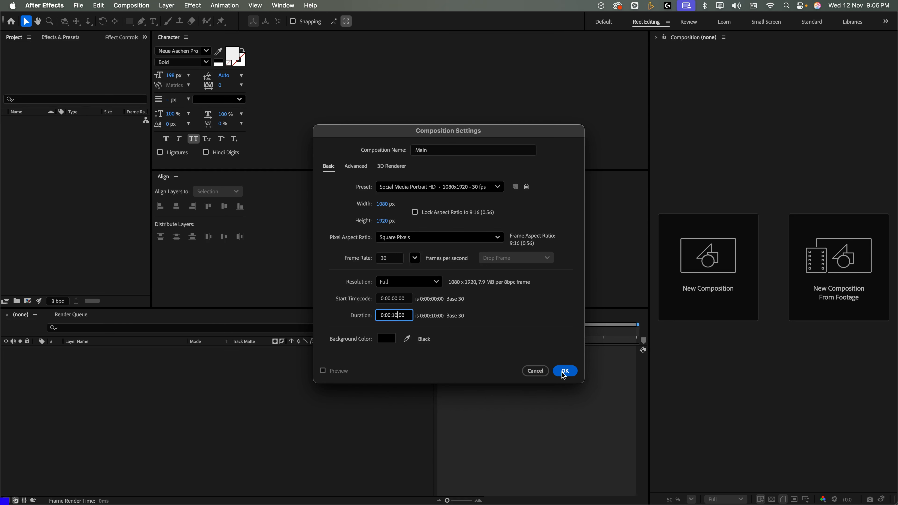
left_click(586, 420)
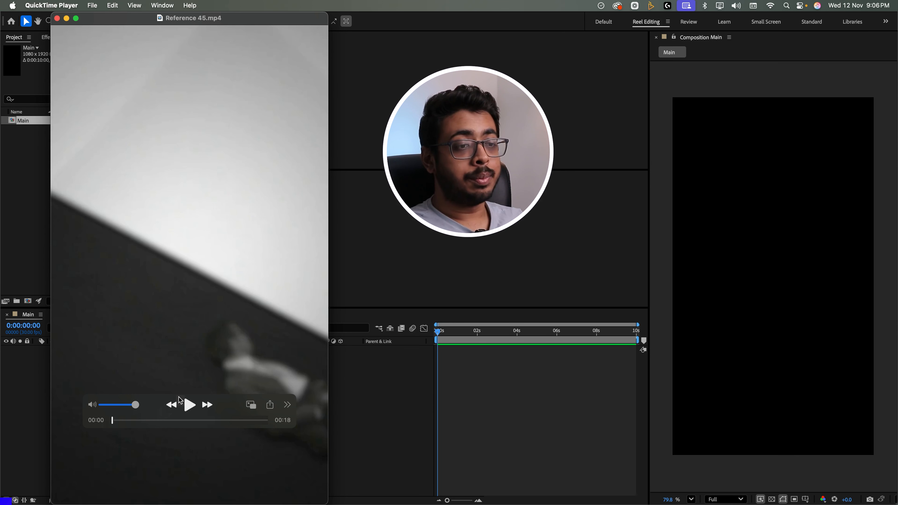
- Add a white 1080x1920 px solid named BG to the Main composition
mouse_move(112, 420)
left_mouse_down()
mouse_move(134, 427)
mouse_move(112, 426)
left_mouse_up()
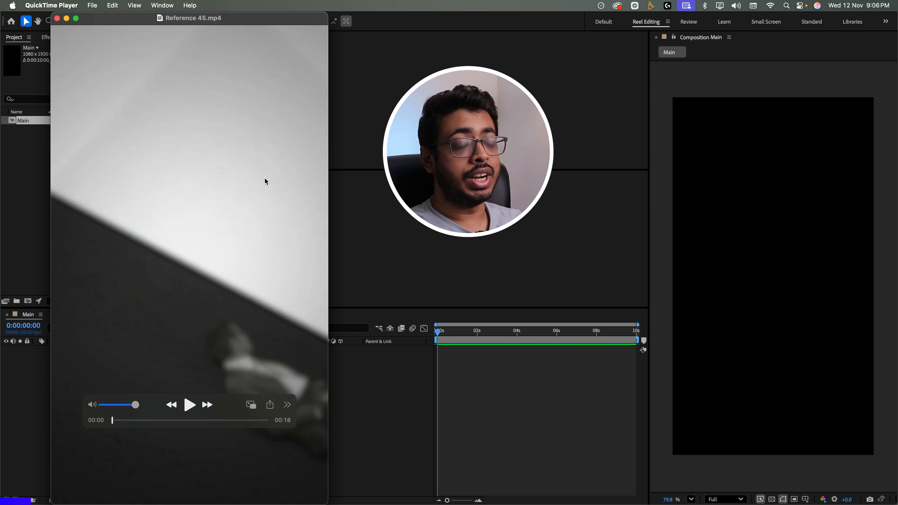
left_click(375, 376)
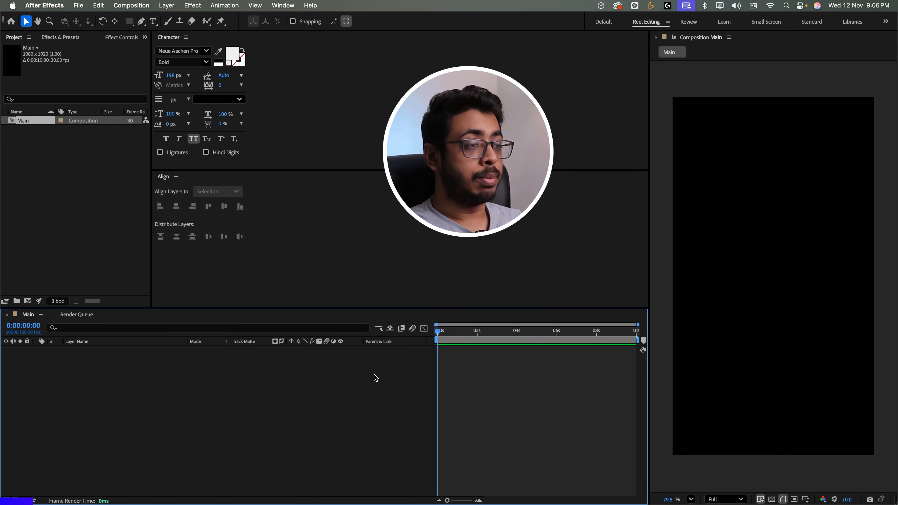
right_click(374, 375)
mouse_move(427, 381)
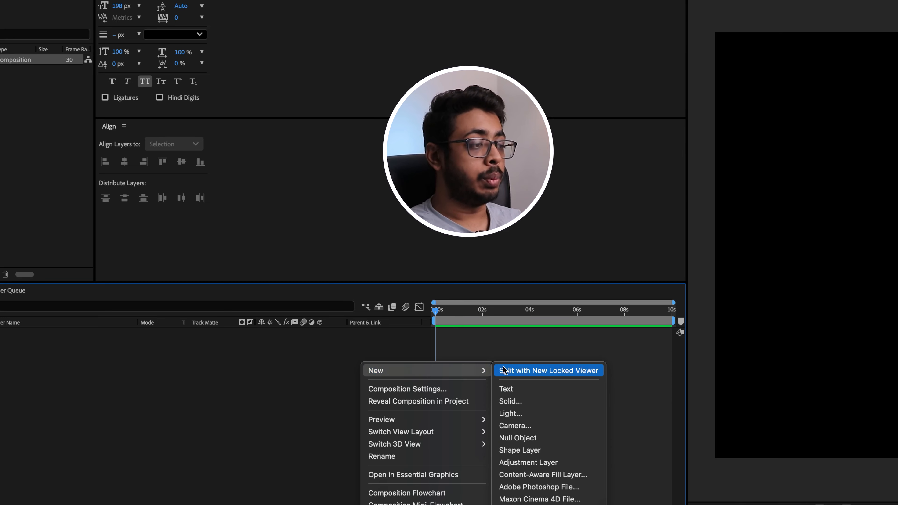
left_click(527, 402)
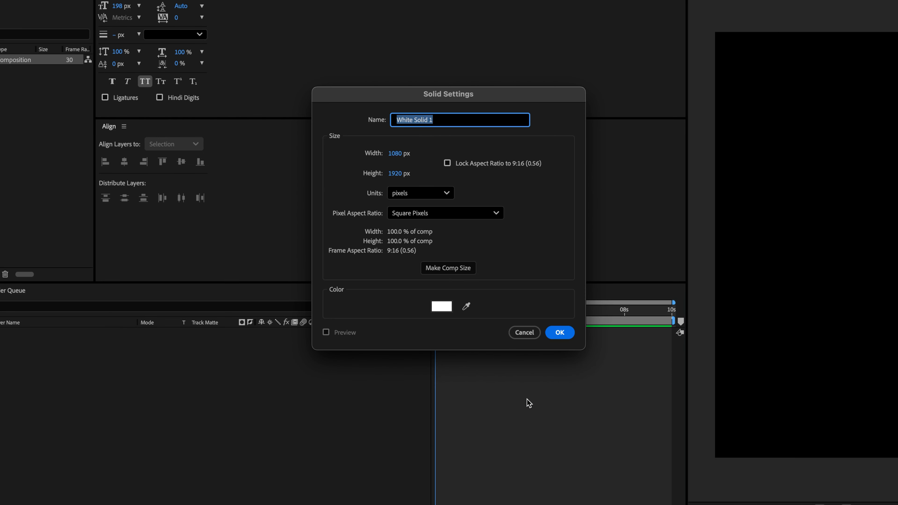
left_click(559, 332)
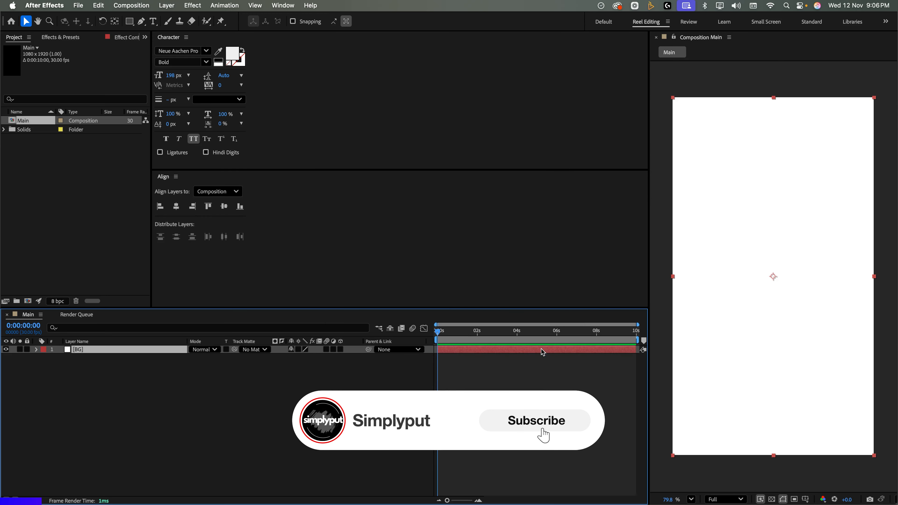
left_click(315, 385)
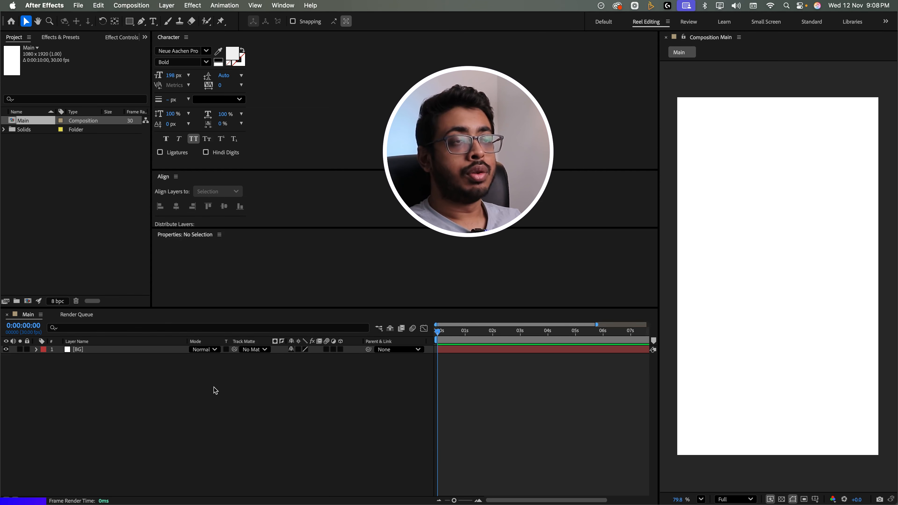
- Draw a rectangle shape of about 1085 x 1921 px covering the whole composition frame
left_click(129, 22)
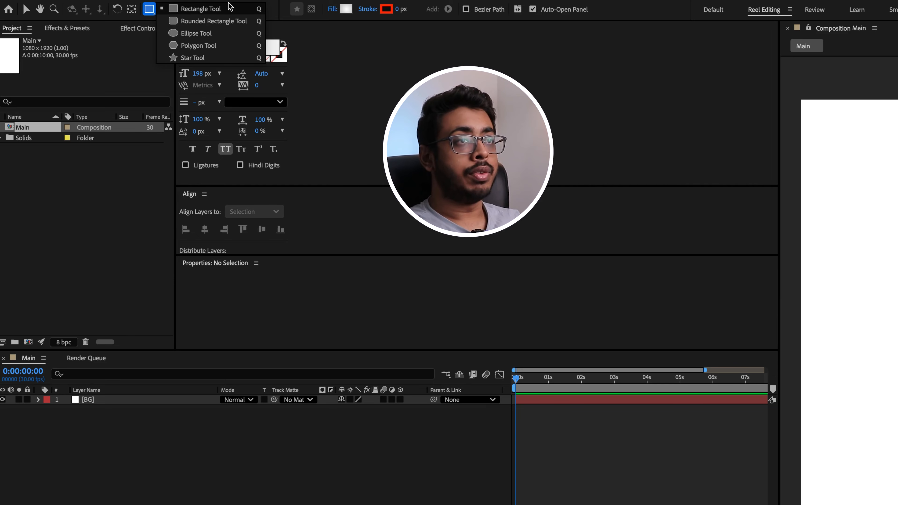
left_click(229, 10)
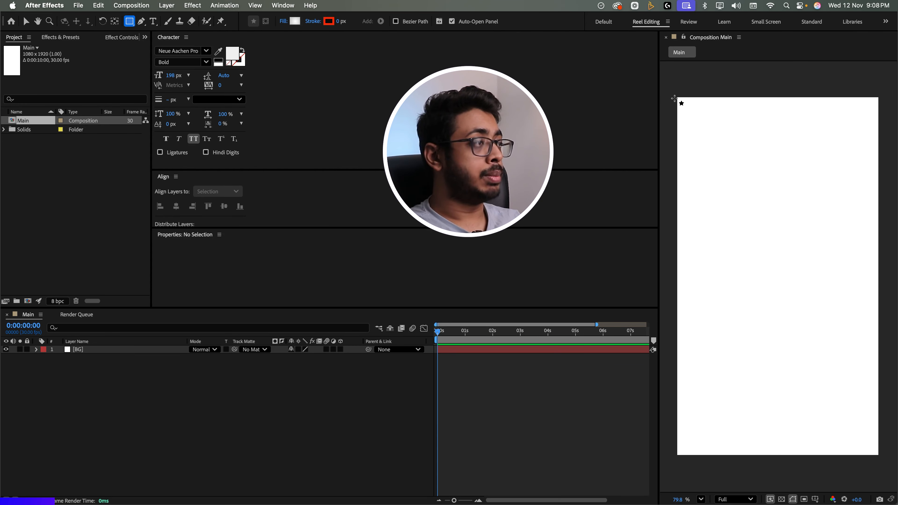
left_click_drag(674, 97, 886, 479)
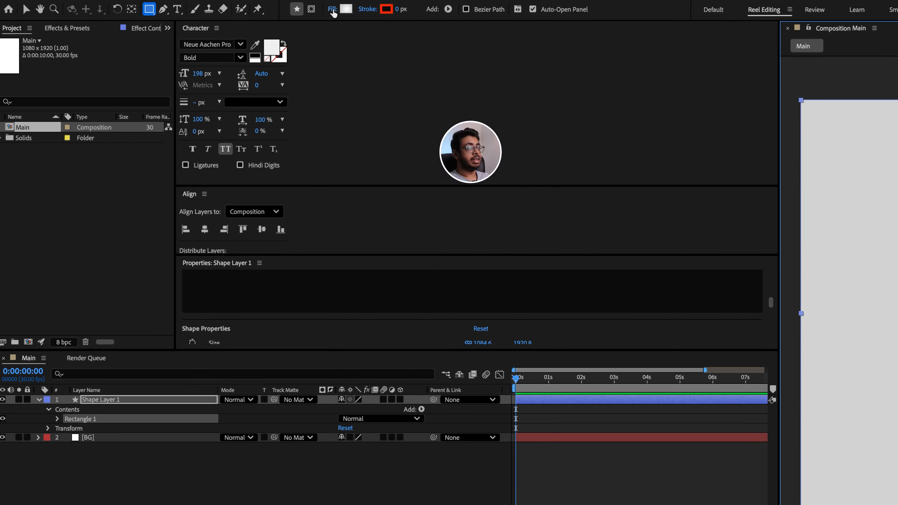
- Fill the rectangle with a radial gradient running from white FFFFFF in the centre to light gray C8C8C8
left_click(315, 13)
left_click(530, 264)
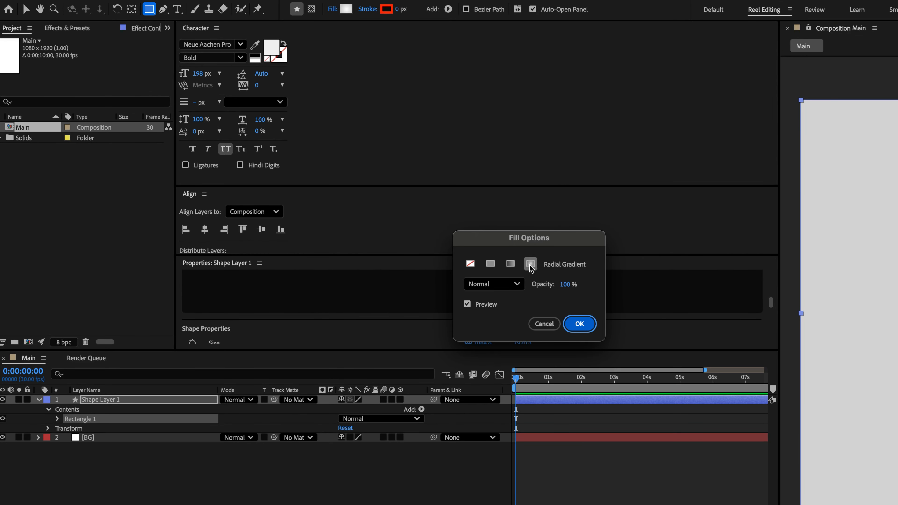
left_click(580, 324)
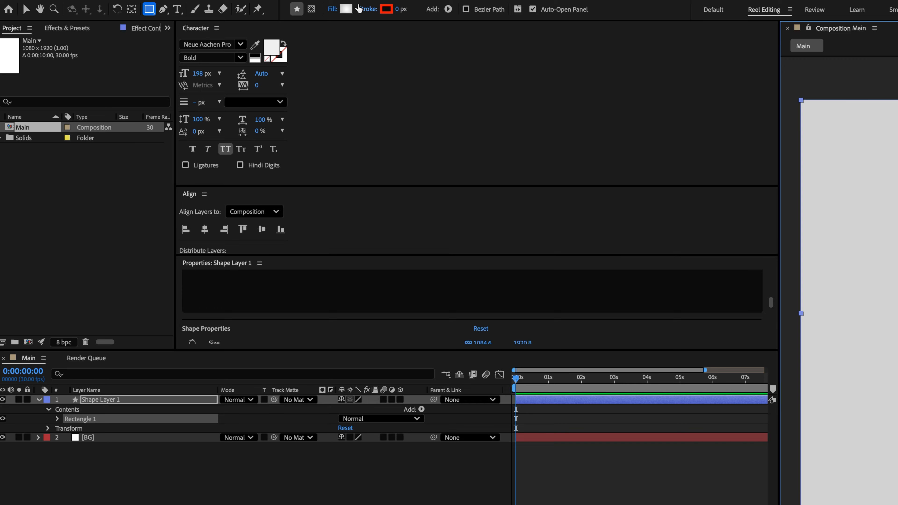
left_click(345, 9)
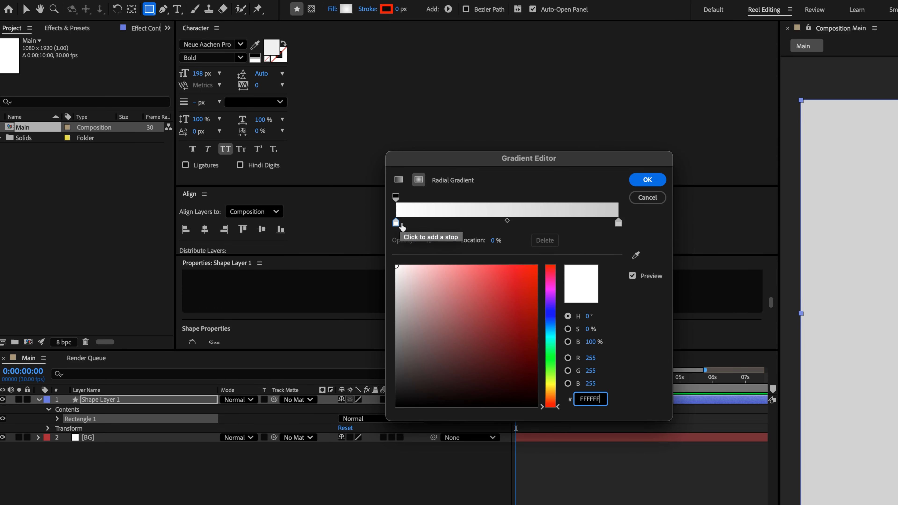
left_click(396, 223)
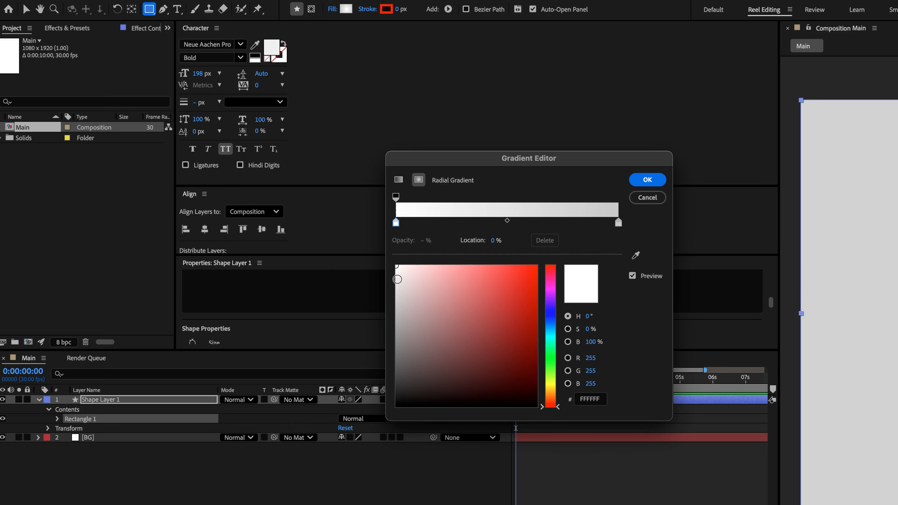
left_click(618, 223)
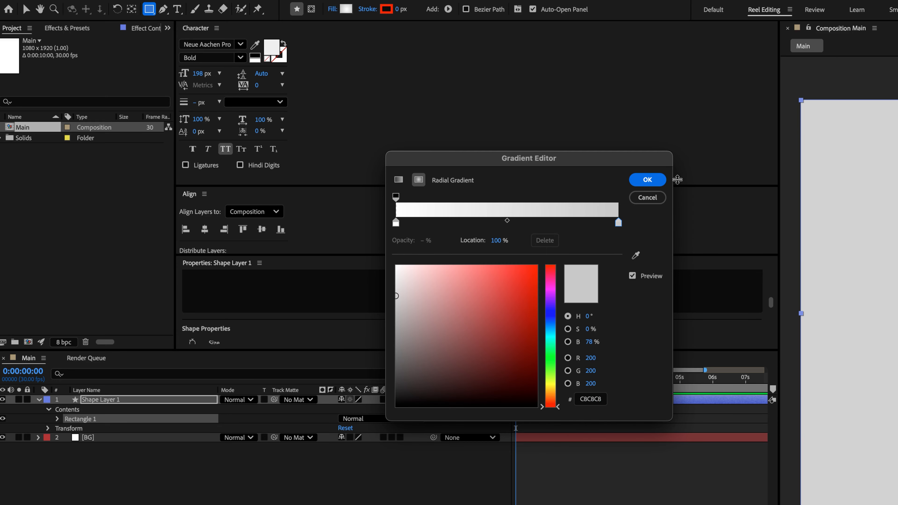
left_click(647, 181)
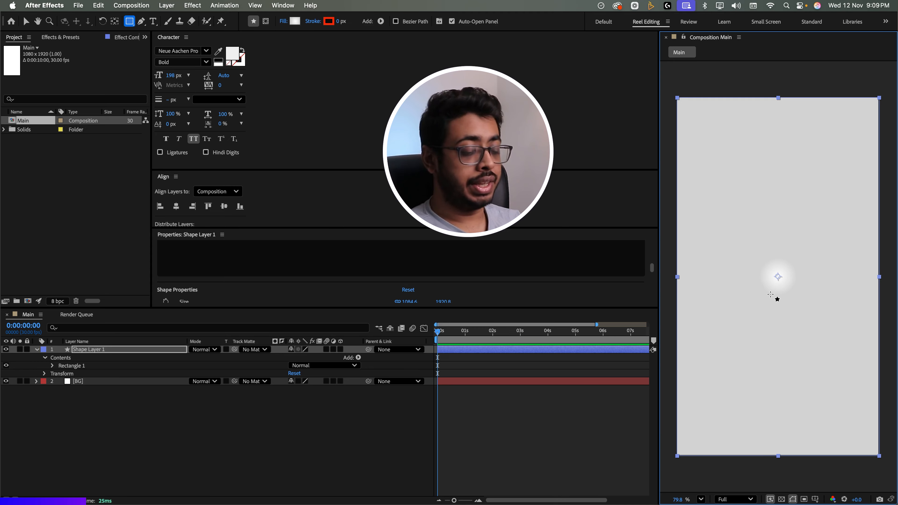
- Stretch the rectangle's radial gradient so its end point lies just below the composition's lower edge
key("v")
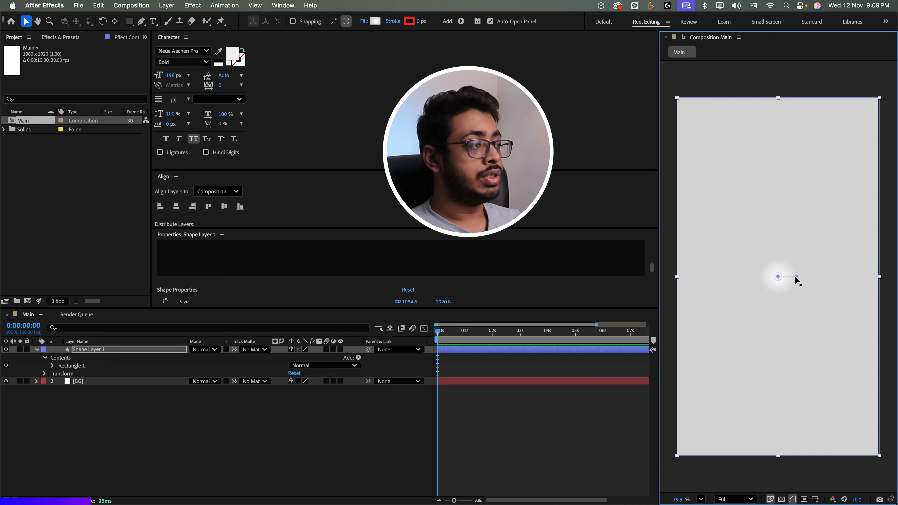
left_click_drag(797, 278, 782, 465)
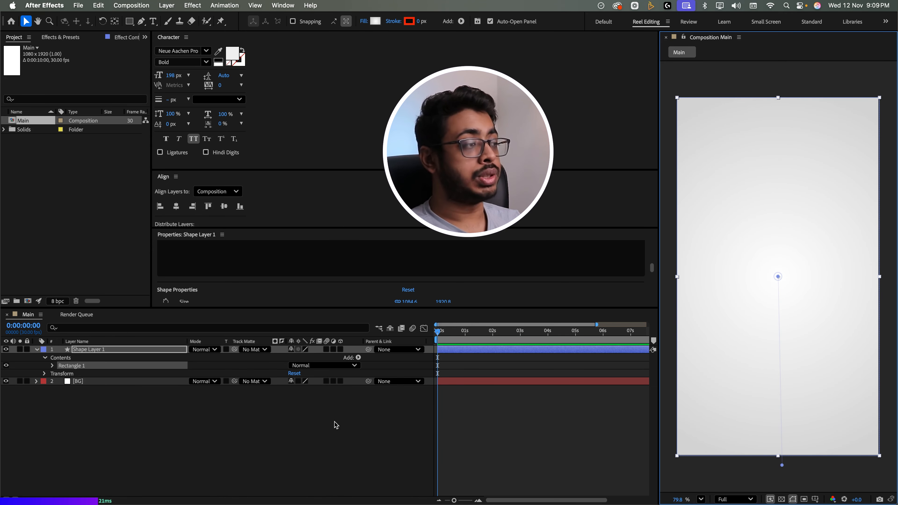
left_click(336, 425)
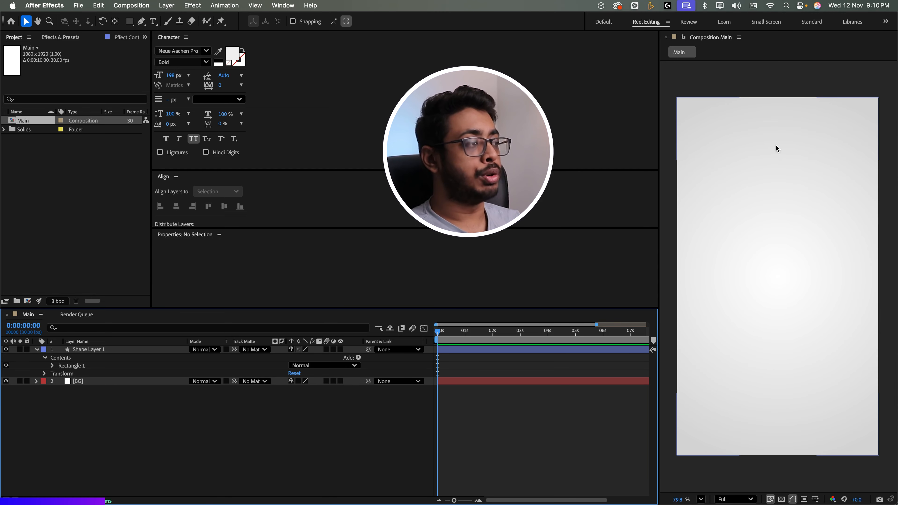
- Scrub the reference video in QuickTime Player to the one-second mark to examine its diagonal dark background
left_click(785, 273)
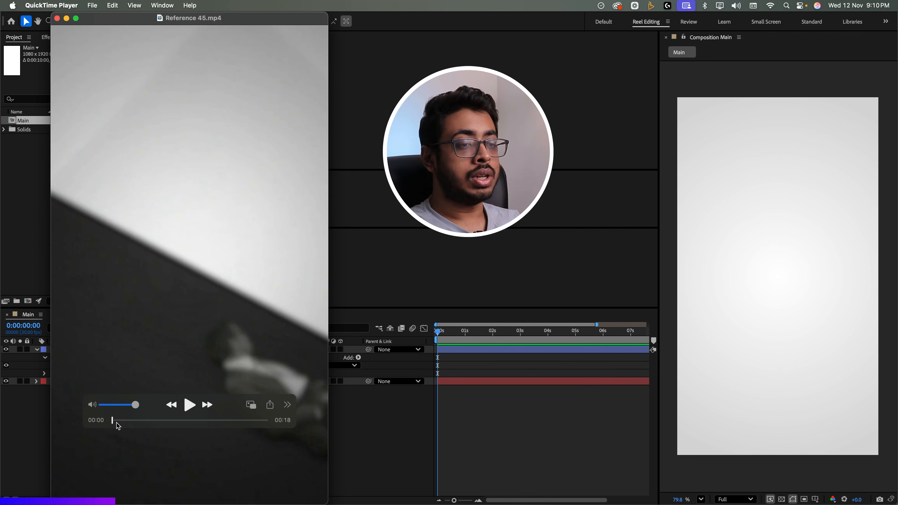
left_click_drag(113, 421, 121, 421)
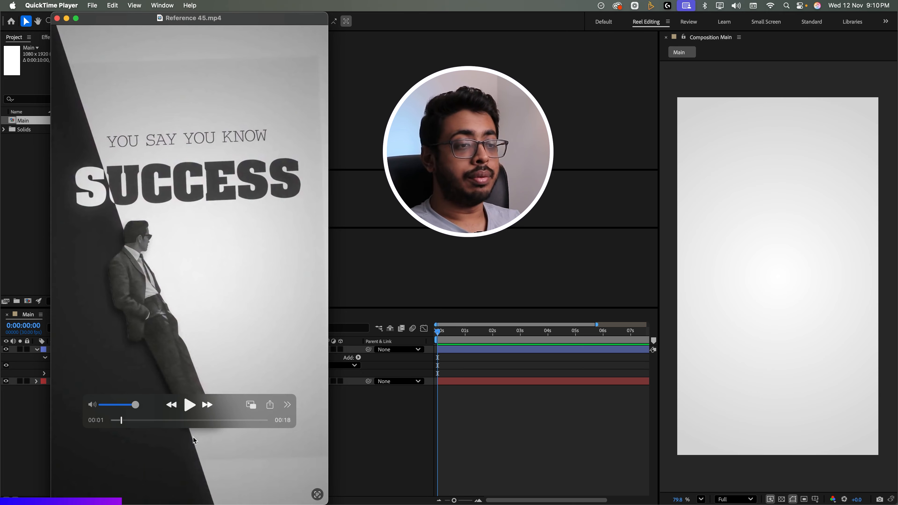
left_click(389, 452)
- Add a 1080x1920 px solid named Black BG in dark gray 2F2F2F above the gradient shape
right_click(296, 427)
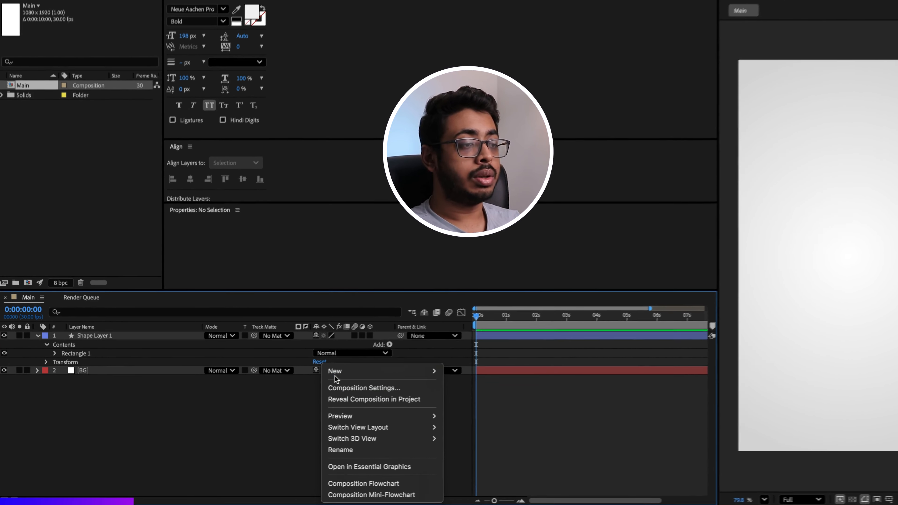
mouse_move(311, 381)
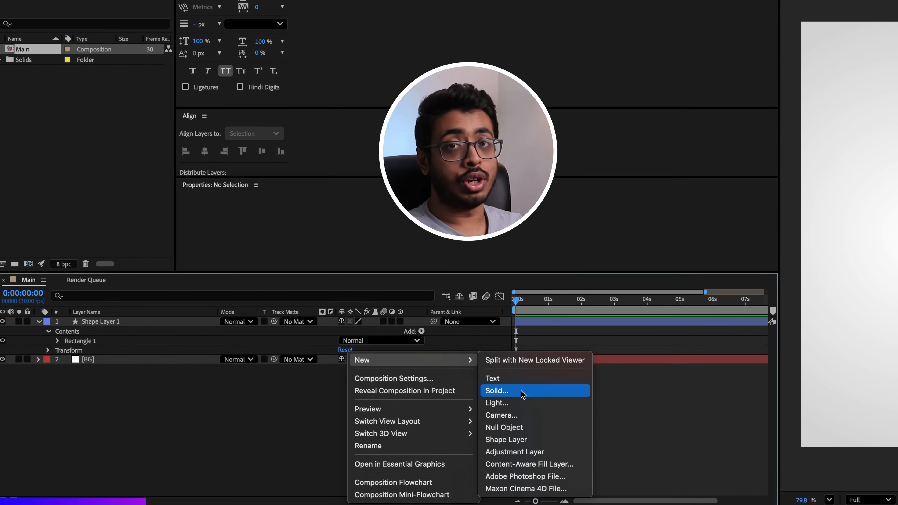
left_click(522, 393)
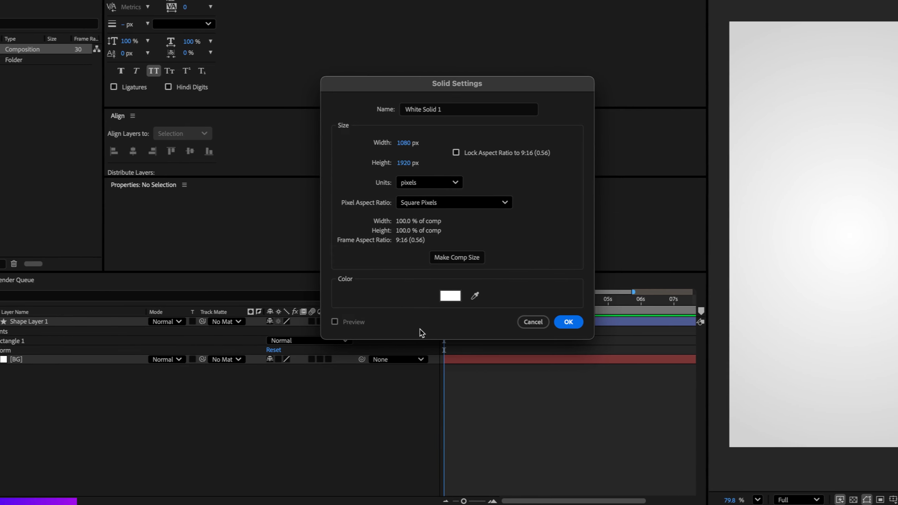
left_click(447, 296)
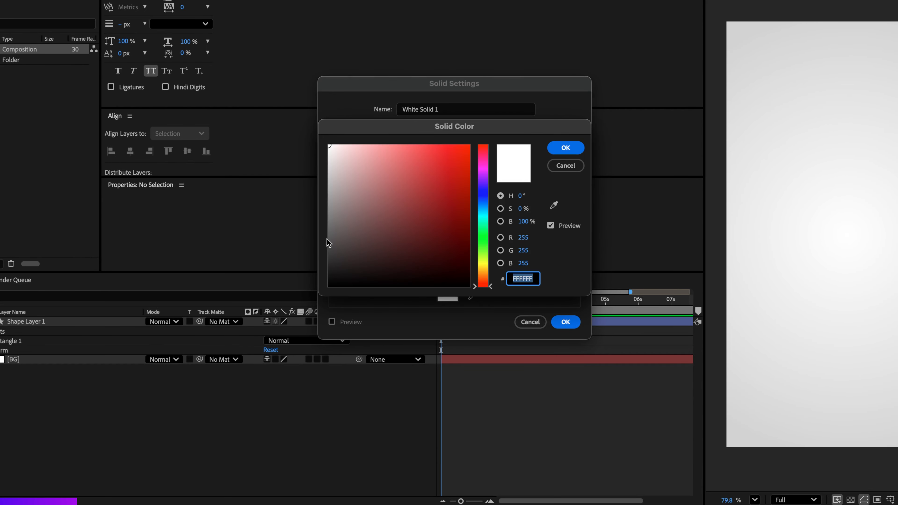
left_click_drag(329, 243, 325, 261)
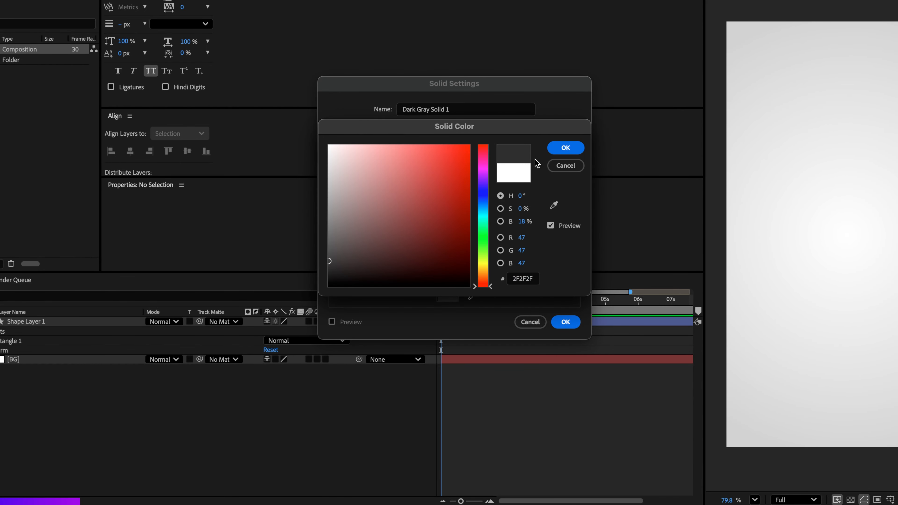
left_click(566, 148)
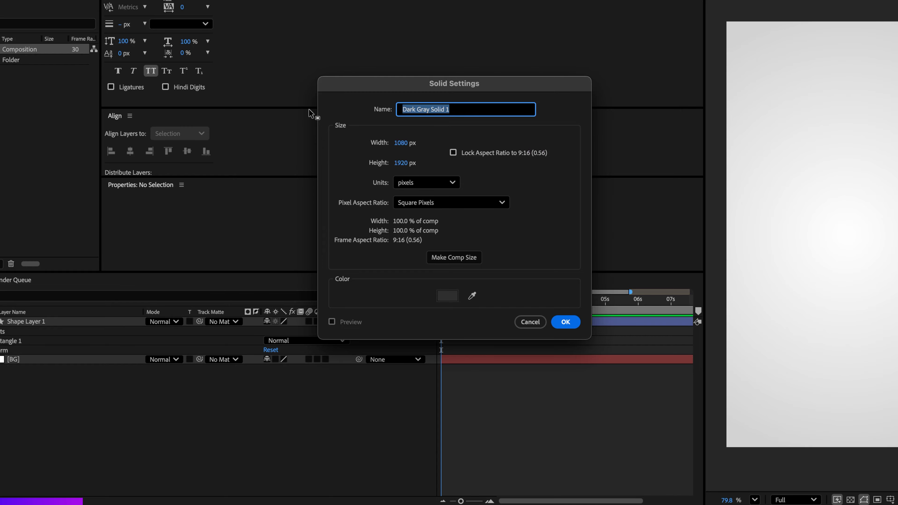
type("Black BG")
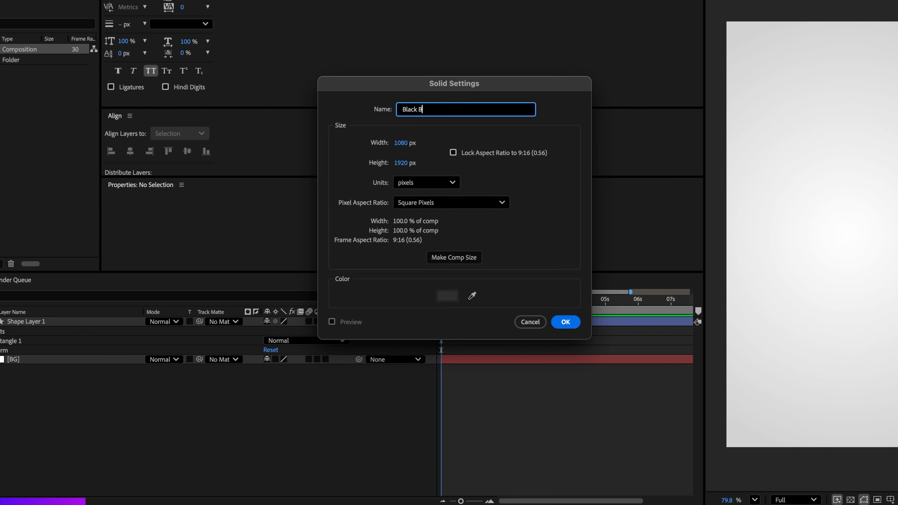
left_click(565, 321)
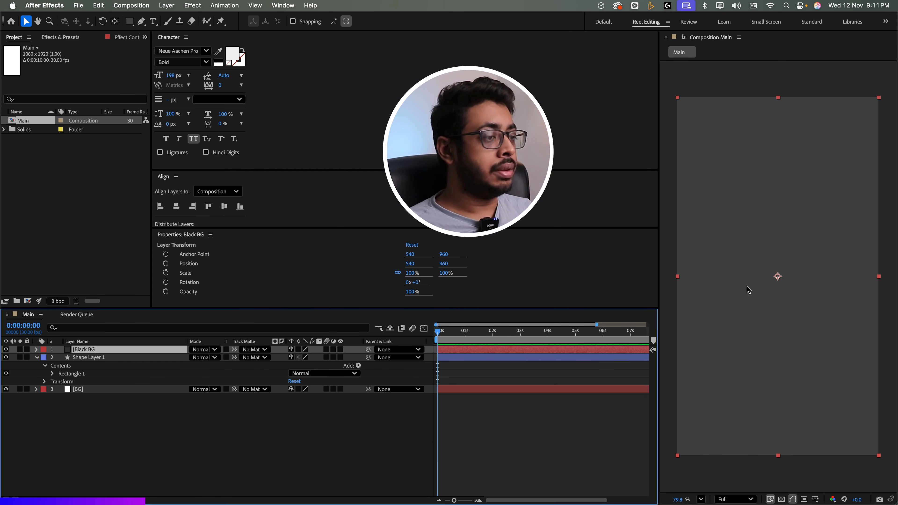
- Shift the Black BG solid to about 18.5, 1115.5 and rotate it to -23° so it forms a diagonal edge
left_click_drag(747, 287, 663, 290)
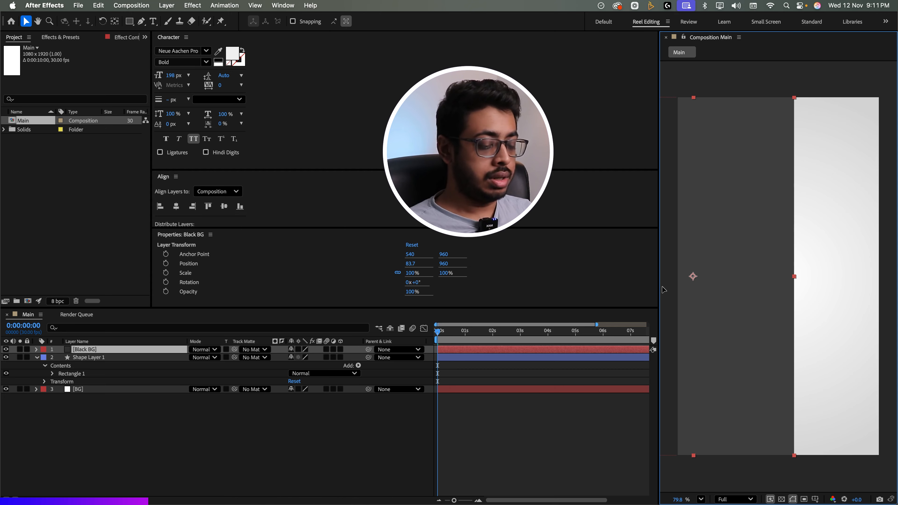
key("r")
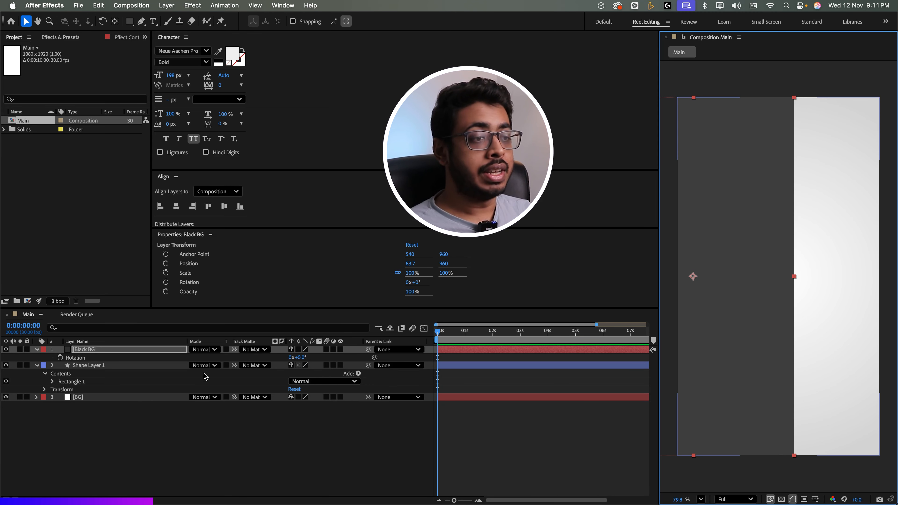
left_click_drag(297, 357, 288, 357)
left_click_drag(694, 356, 681, 384)
- Stretch the Black BG solid to 120% in height and reposition it at about -59, 1143.6
scroll(751, 342, "down", 3)
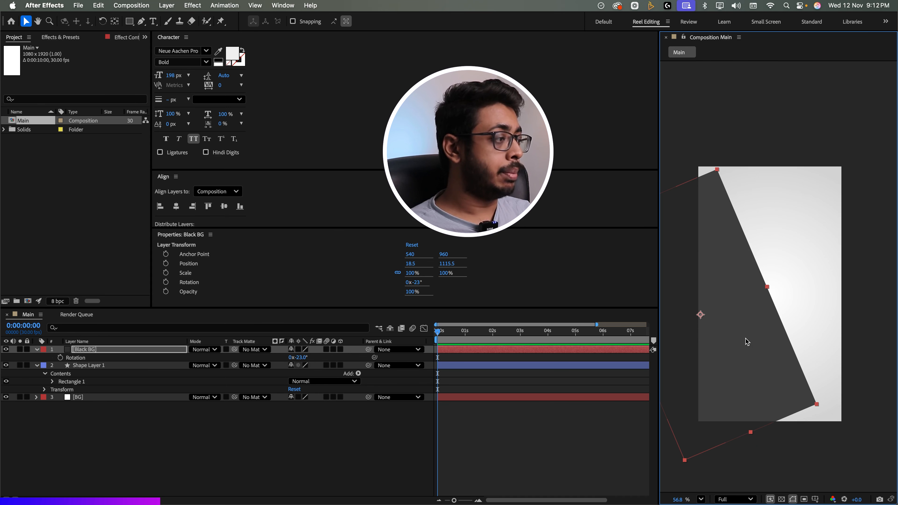
scroll(745, 339, "left", 3)
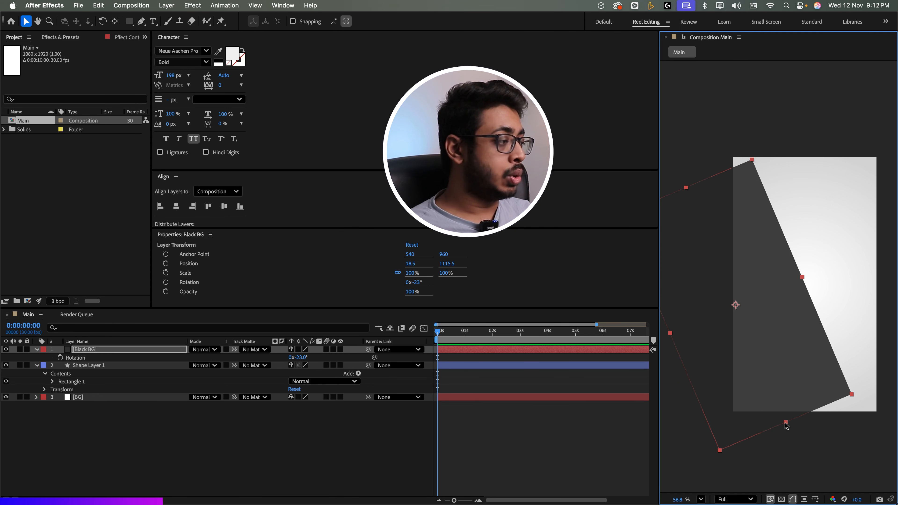
left_click_drag(785, 423, 798, 447)
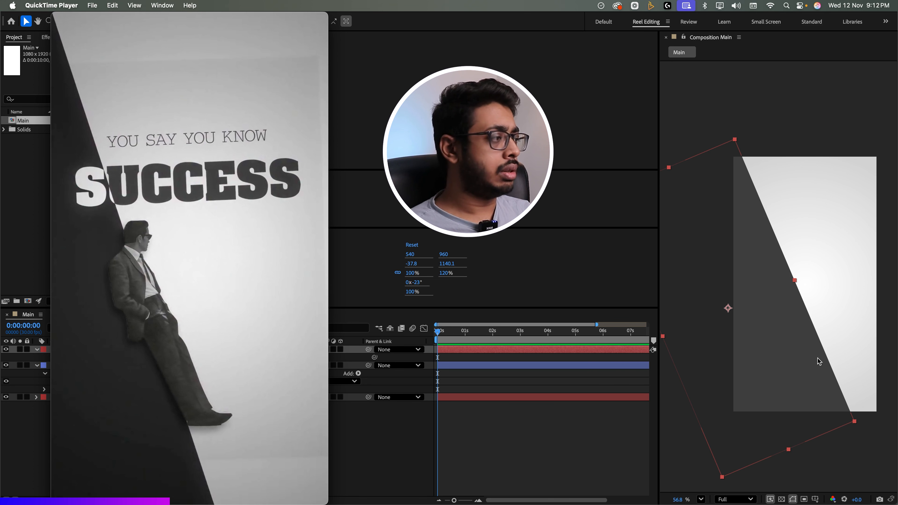
left_click_drag(817, 359, 815, 358)
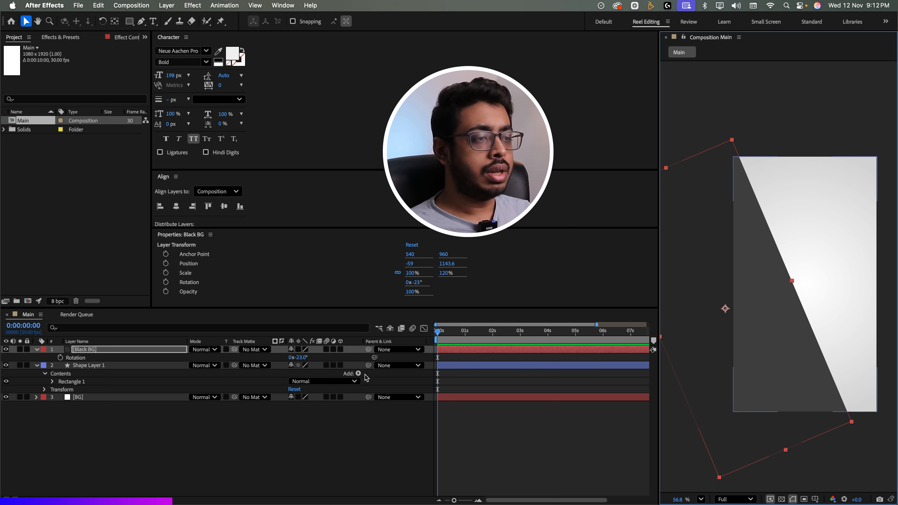
- Set the Black BG solid's rotation to -17° and compare its diagonal with the reference video in QuickTime Player
left_click_drag(301, 357, 342, 360)
left_click(341, 360)
left_click(700, 499)
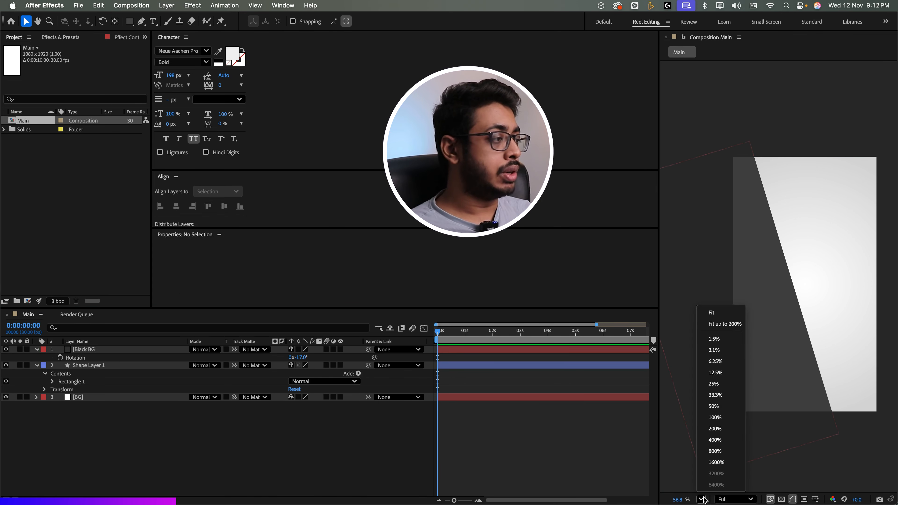
left_click(720, 318)
key("super+Tab")
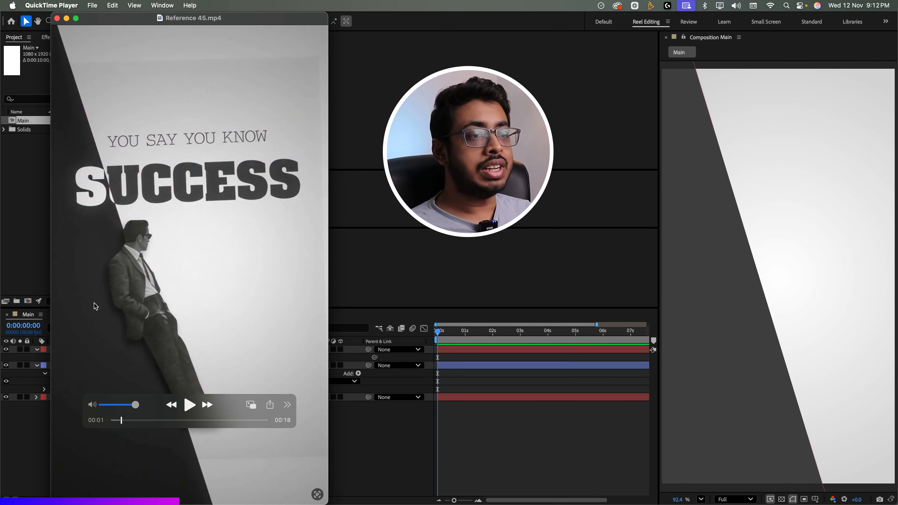
key("super+Tab")
- Import Grass.png, Head.png, Rose.png, the two person PNG images and Reference 45.mp4 into the project
right_click(71, 234)
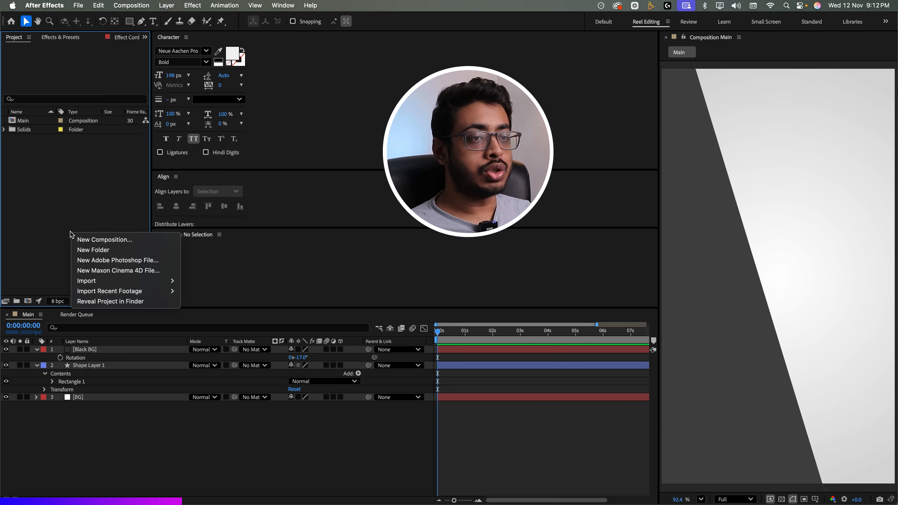
mouse_move(113, 282)
left_click(193, 280)
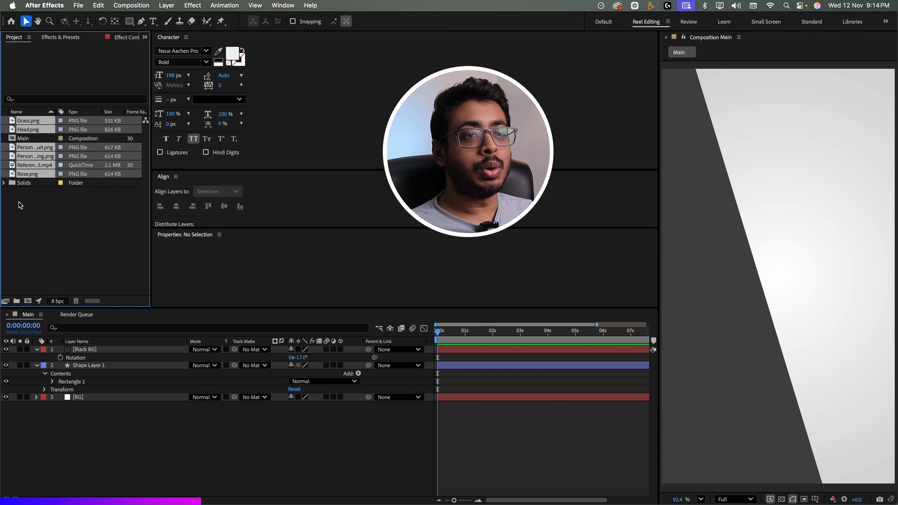
- Add Person Standing.png as the uppermost layer and move the man down against the diagonal, to about 613.6, 1219.7
left_click(30, 148)
left_click(33, 156)
left_click_drag(34, 156, 116, 349)
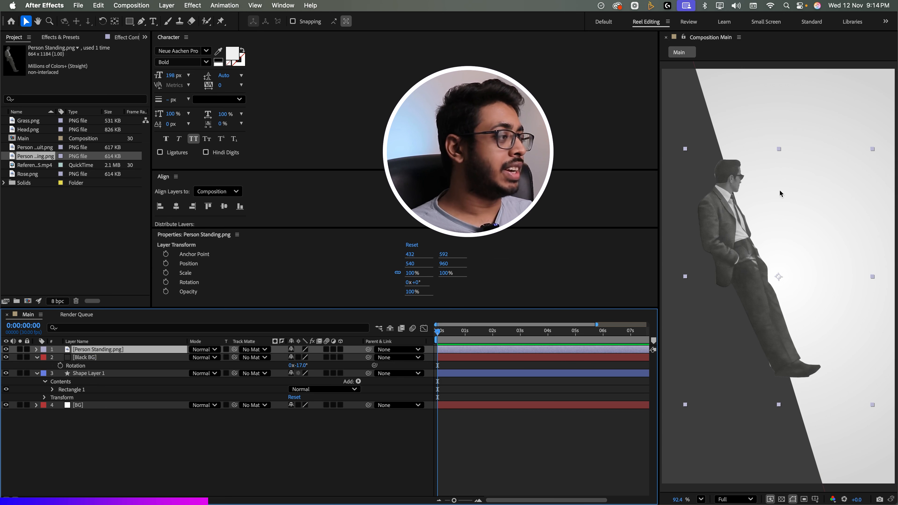
left_click_drag(761, 306, 786, 372)
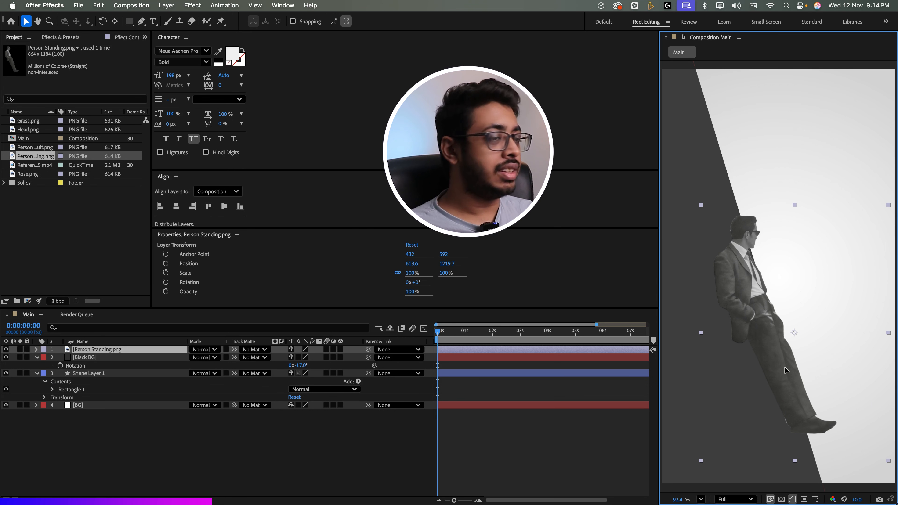
- Scale the Person Standing layer to 91% and nudge it to about 639.6, 1200.2 so he leans on the diagonal edge
left_click(100, 351)
key("s")
left_click_drag(318, 358, 314, 361)
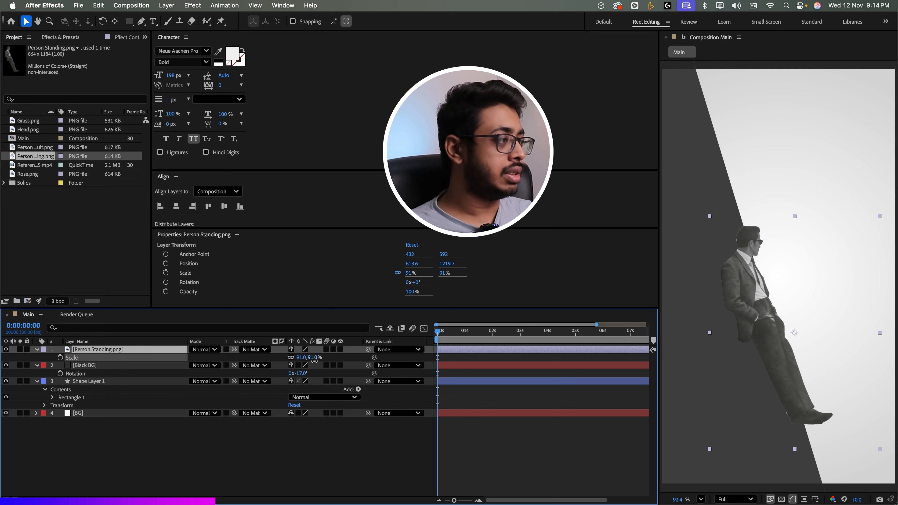
left_click(221, 450)
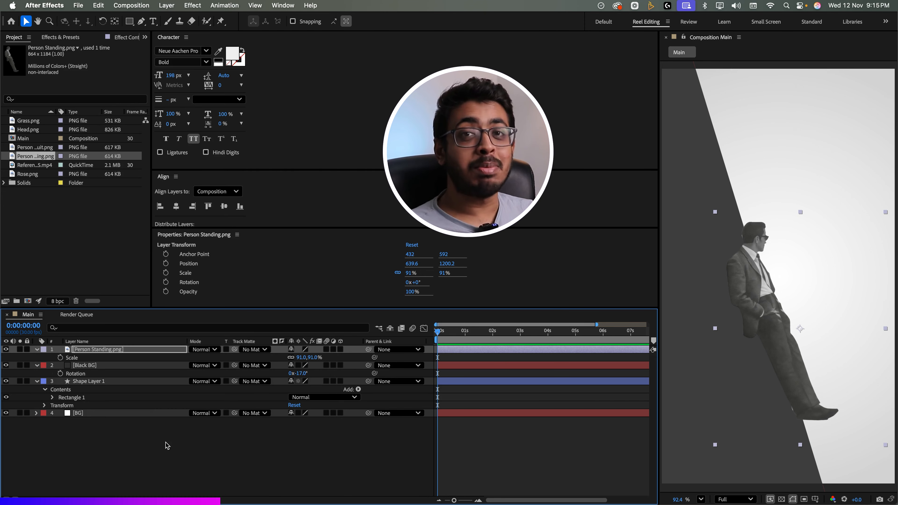
- Add a two-node camera with a 35 mm focal length and depth of field enabled to the composition
right_click(192, 447)
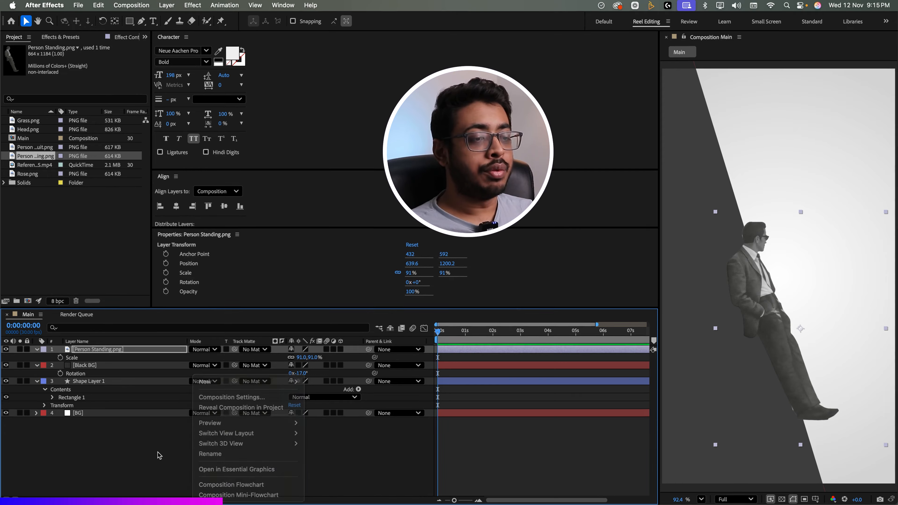
left_click(158, 453)
right_click(246, 444)
mouse_move(358, 367)
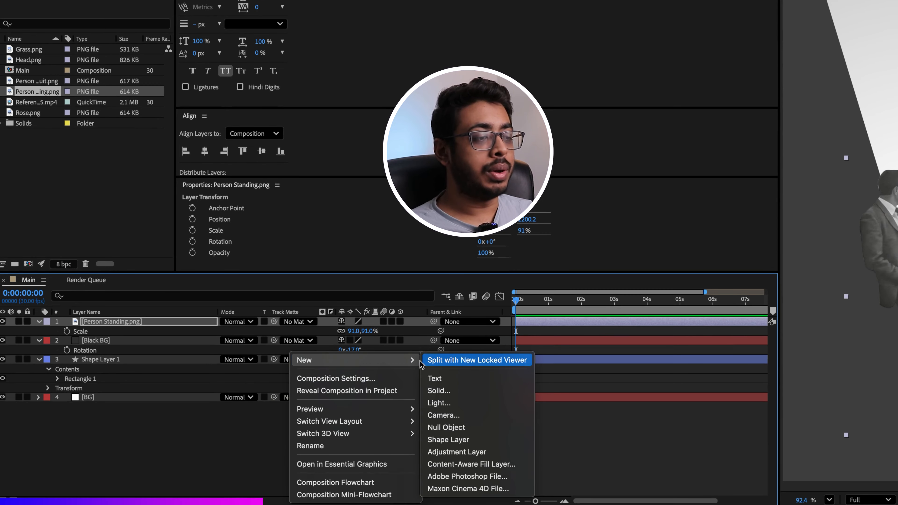
left_click(436, 414)
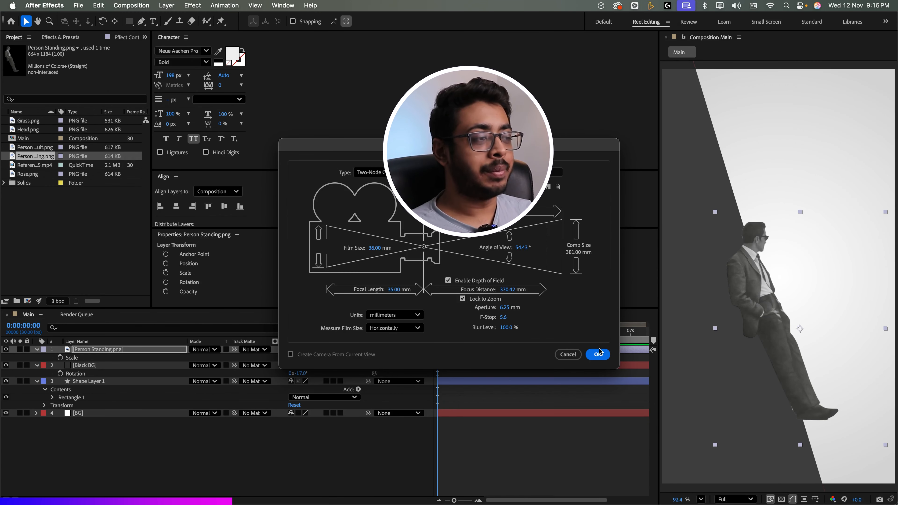
left_click(706, 327)
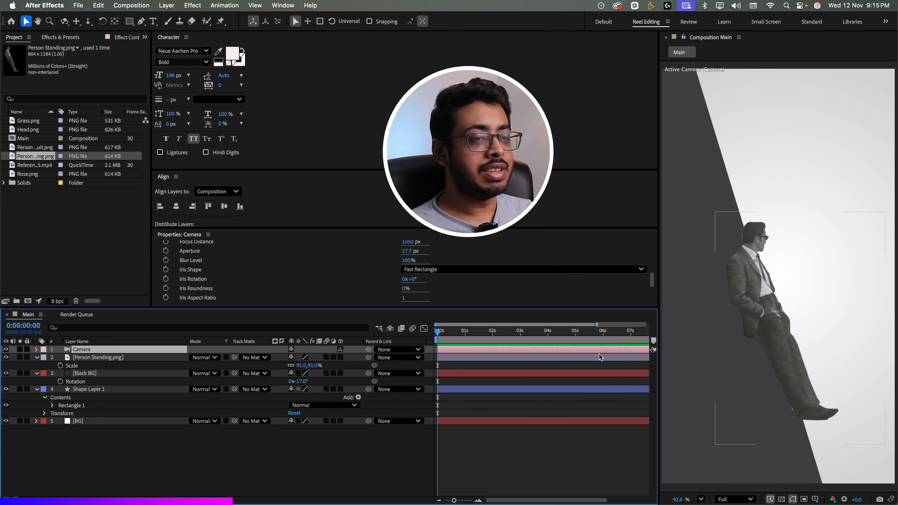
- Make the Person Standing, Black BG and Shape Layer 1 layers 3D, and collapse their expanded properties
left_click(340, 357)
left_click(336, 413)
left_click(339, 413)
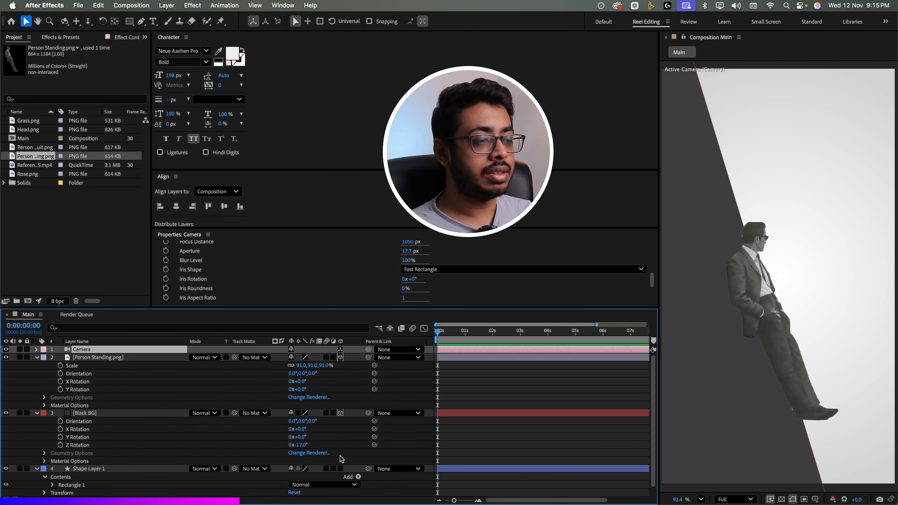
left_click(340, 469)
left_click(35, 469)
left_click(37, 412)
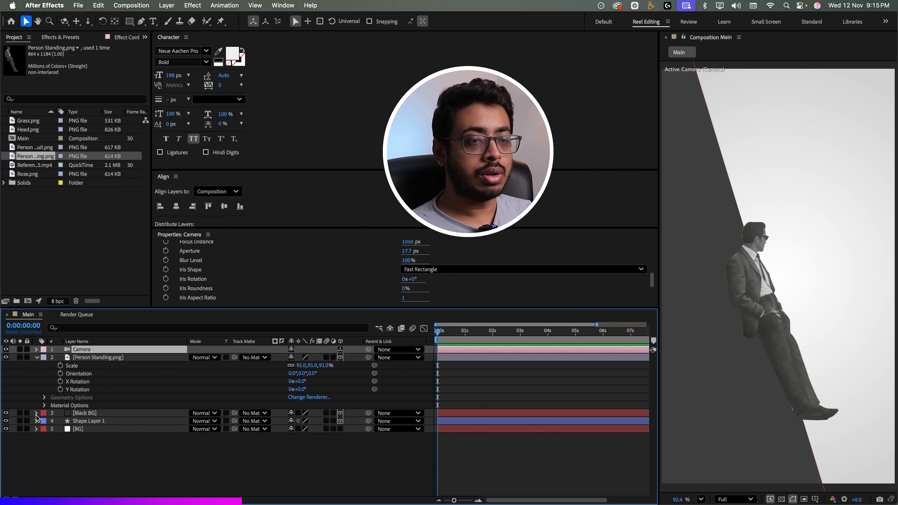
left_click(36, 358)
left_click(221, 471)
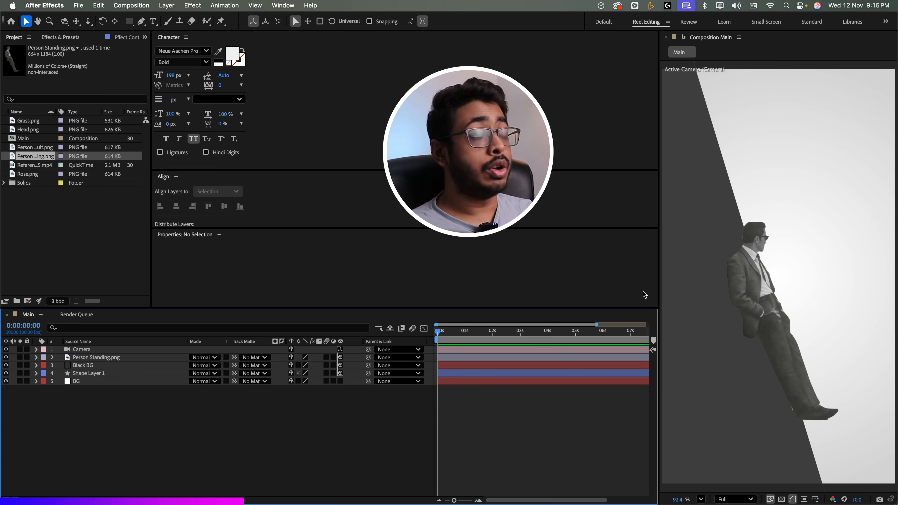
- Add a 3D null object and parent the Camera layer to it
right_click(153, 417)
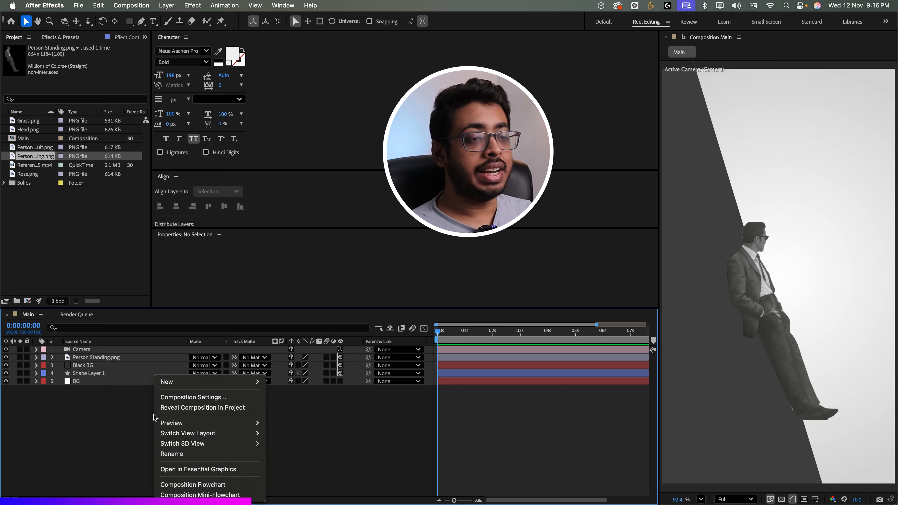
mouse_move(167, 381)
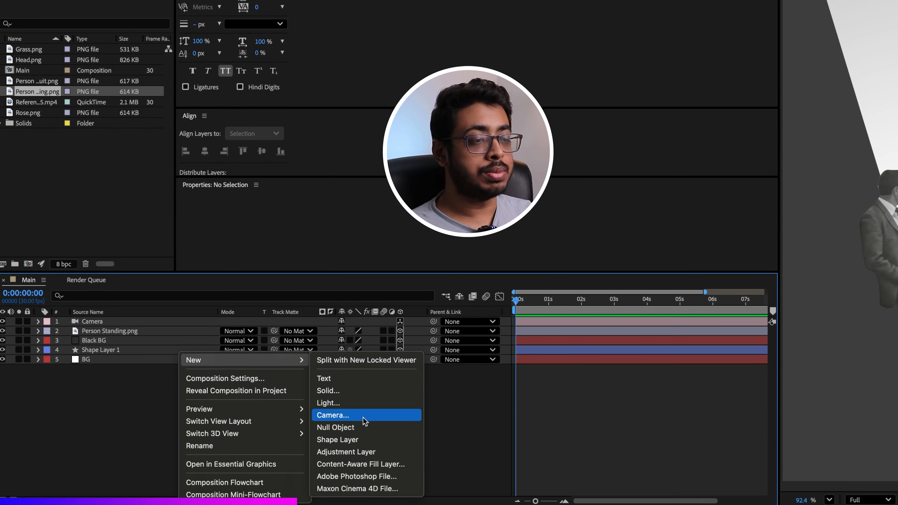
left_click(364, 428)
left_click(396, 324)
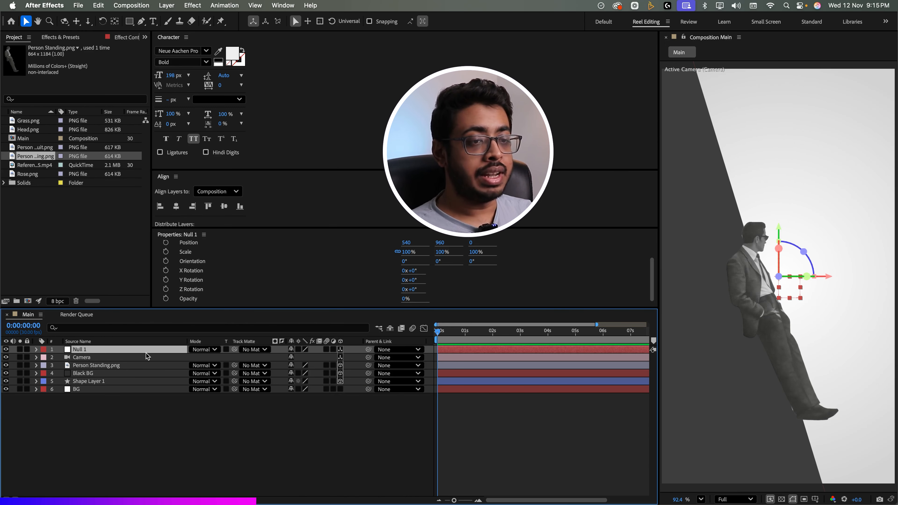
left_click(118, 357)
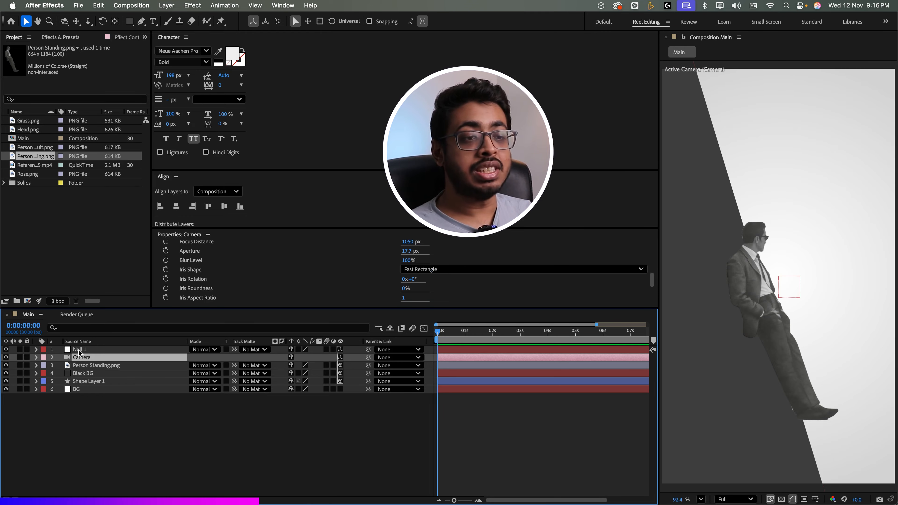
left_click_drag(368, 357, 107, 350)
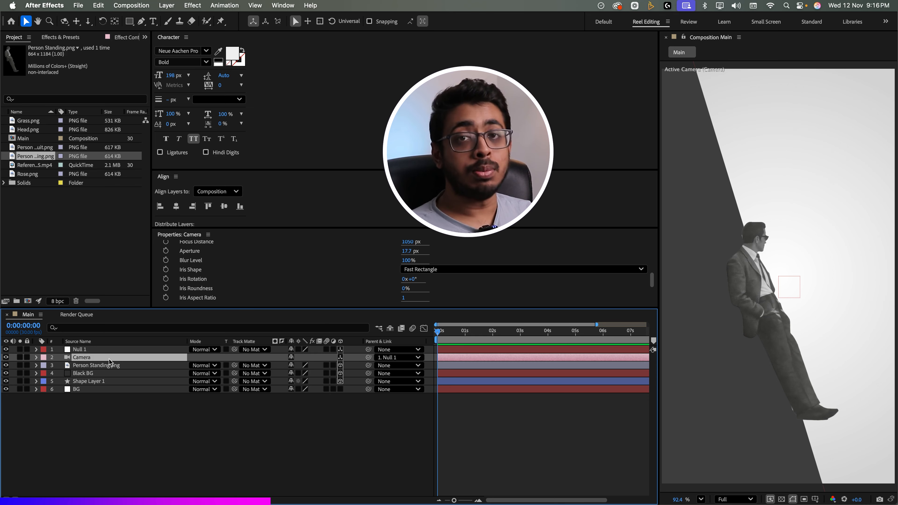
- Add Scale and Z Rotation keyframes to the null at 0:00:01:09, keeping 100% and 0°
left_click(146, 350)
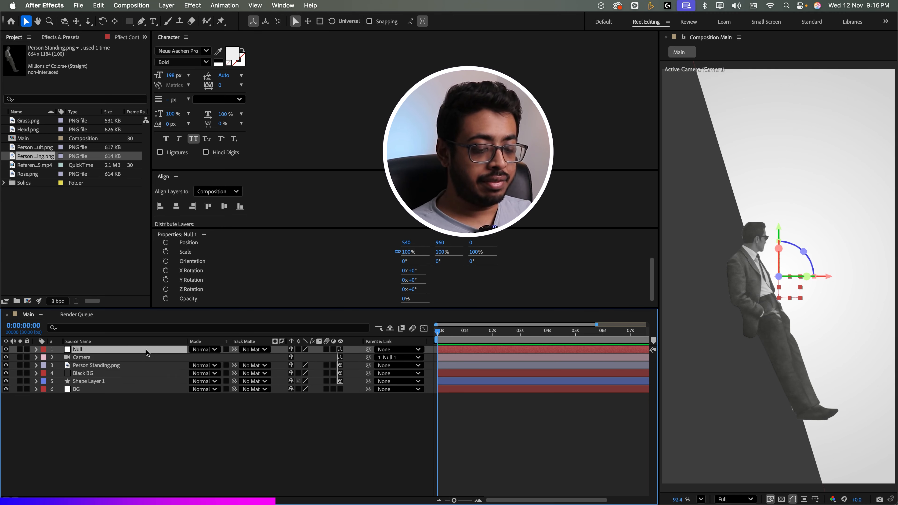
key("s")
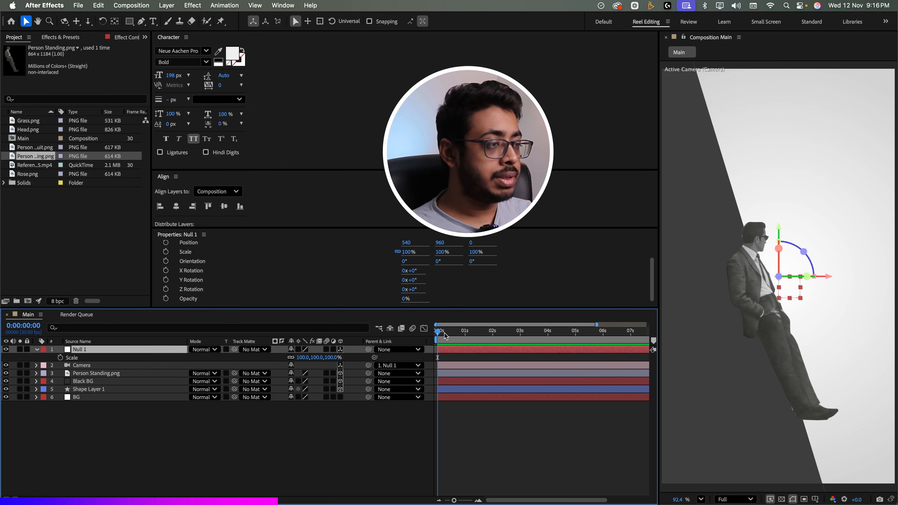
left_click_drag(437, 332, 472, 340)
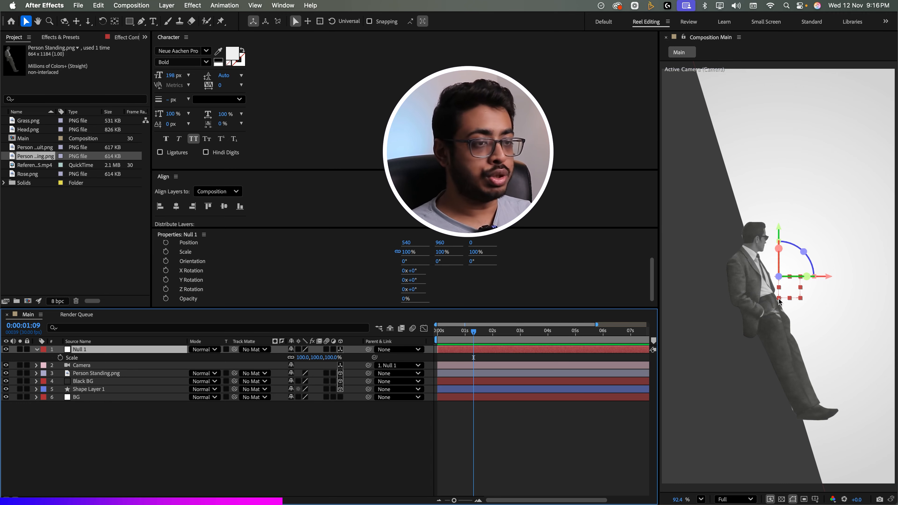
left_click(60, 358)
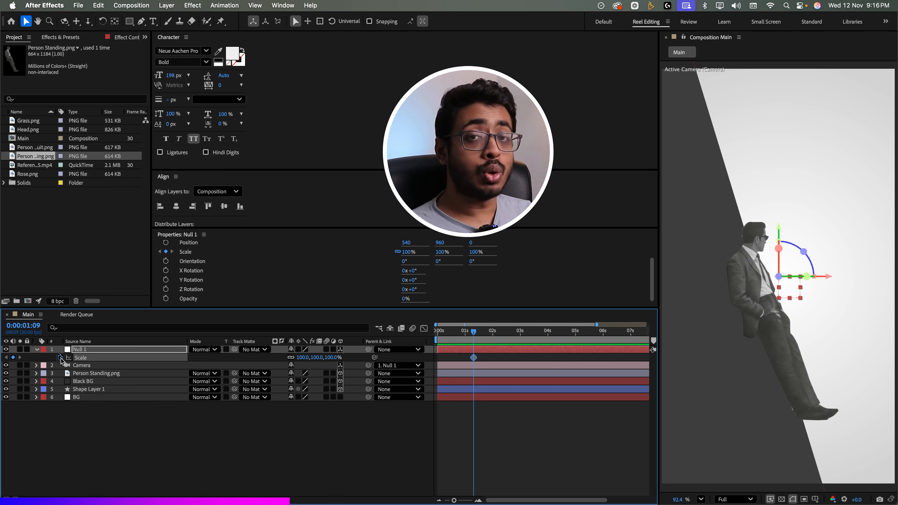
key("shift+r")
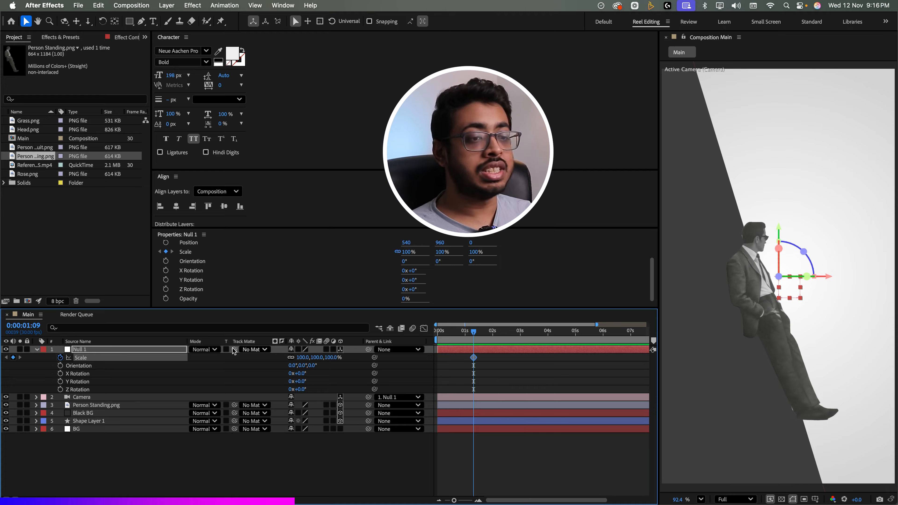
left_click(59, 389)
- Check the reference's opening camera move in QuickTime Player, and keyframe the null at 0:00:00:00 with 79% Scale and 28° Z Rotation
left_click_drag(474, 331, 440, 335)
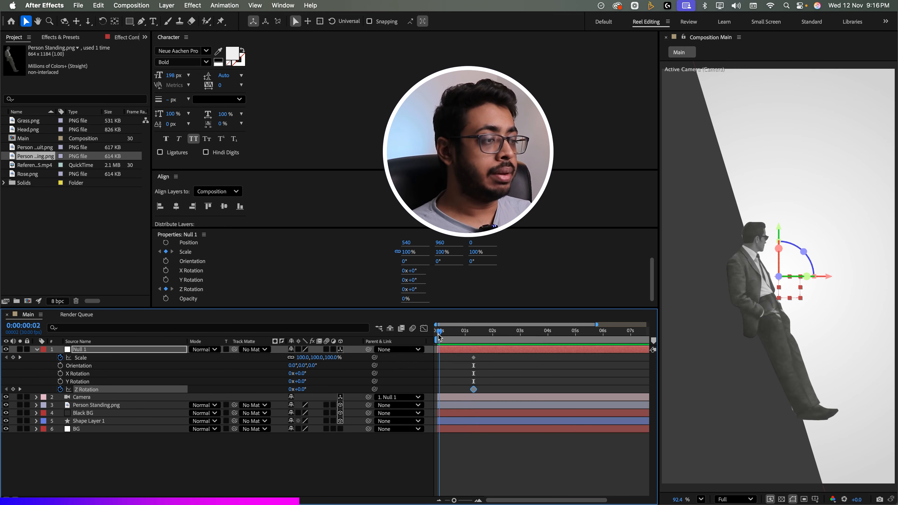
left_click_drag(440, 335, 437, 335)
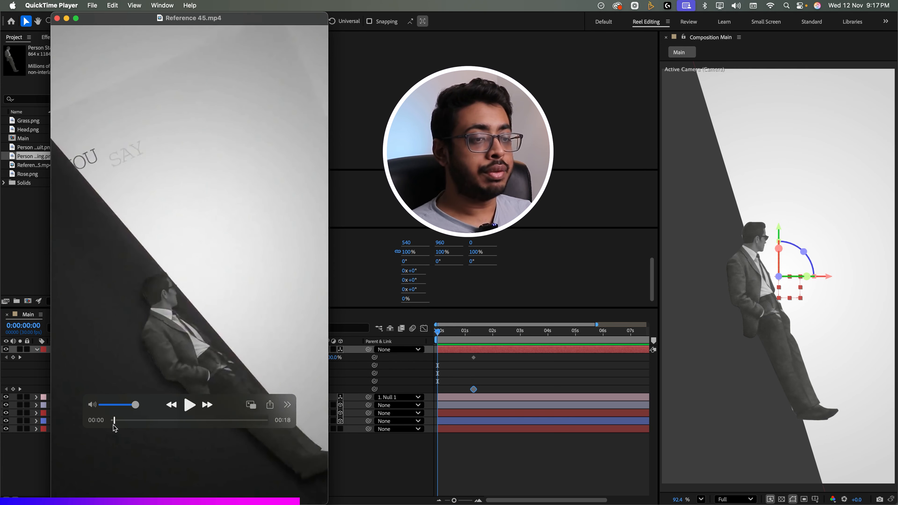
left_click_drag(114, 426, 124, 430)
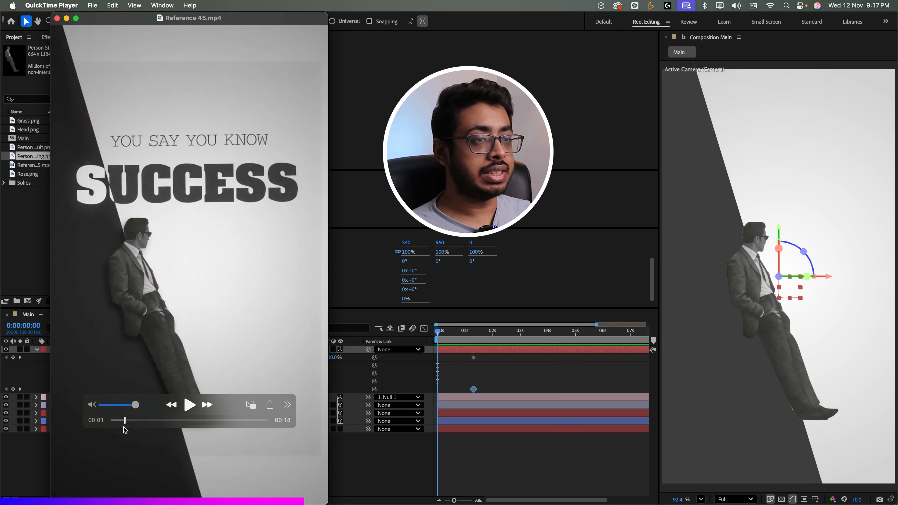
left_click(395, 456)
left_click_drag(317, 359, 317, 393)
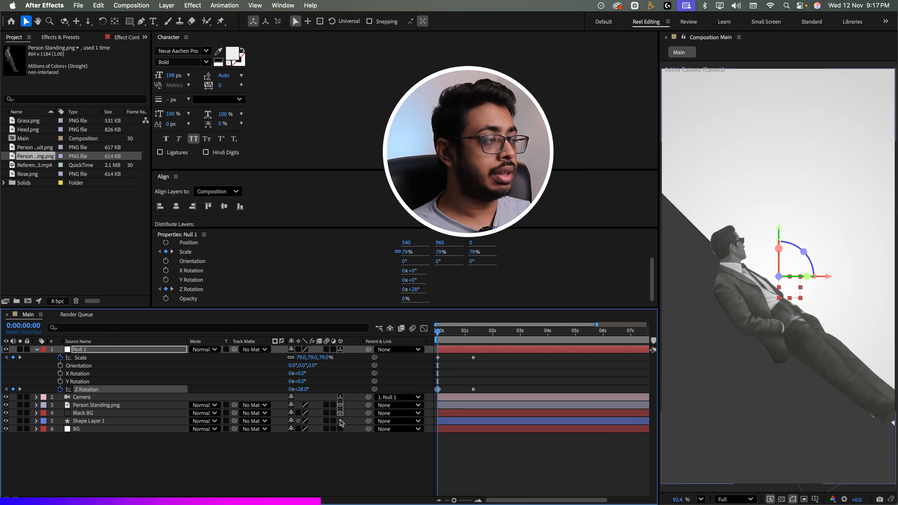
- Rename Shape Layer 1 as White BG
left_click(99, 421)
key("Return")
type("White BG")
left_click(237, 371)
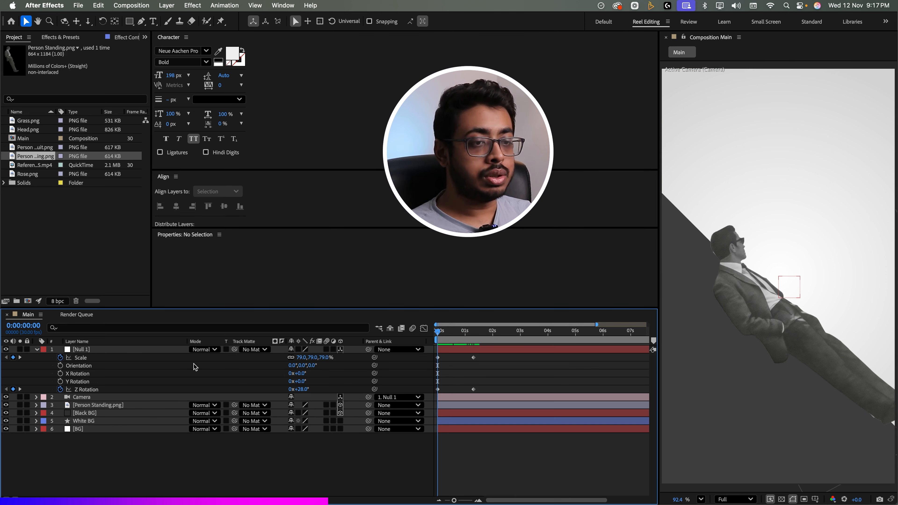
- Set the null's opening keyframes at 0:00:00:00 to 71% Scale and 40° Z Rotation, and preview the move
left_click_drag(298, 389, 312, 393)
left_click_drag(315, 357, 311, 357)
left_click_drag(438, 333, 478, 334)
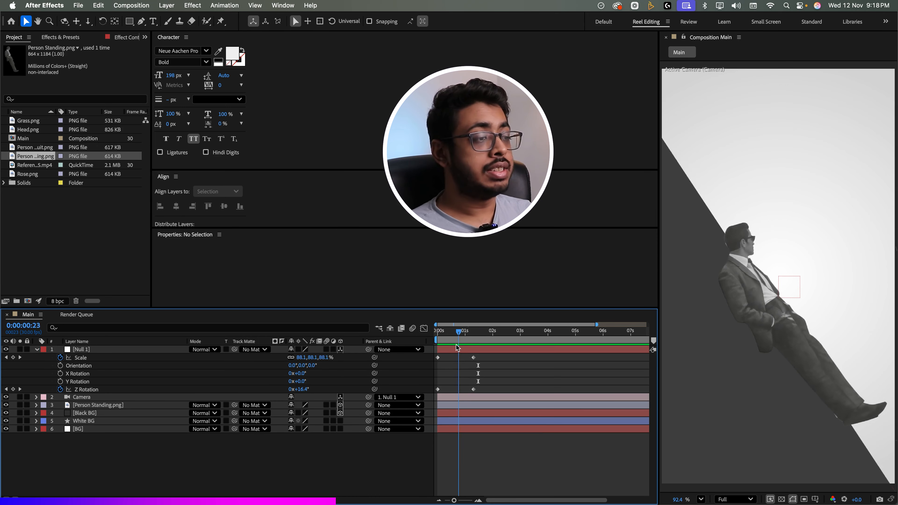
mouse_move(457, 347)
left_mouse_down()
mouse_move(441, 350)
mouse_move(449, 352)
left_mouse_up()
key("space")
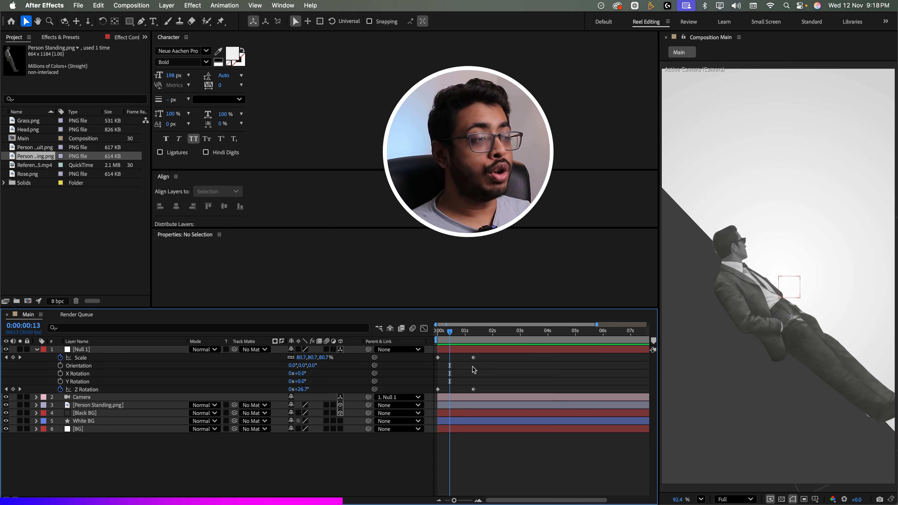
- Apply Easy Ease to all of the null's Scale and Z Rotation keyframes and preview the animation
left_click_drag(487, 357, 435, 397)
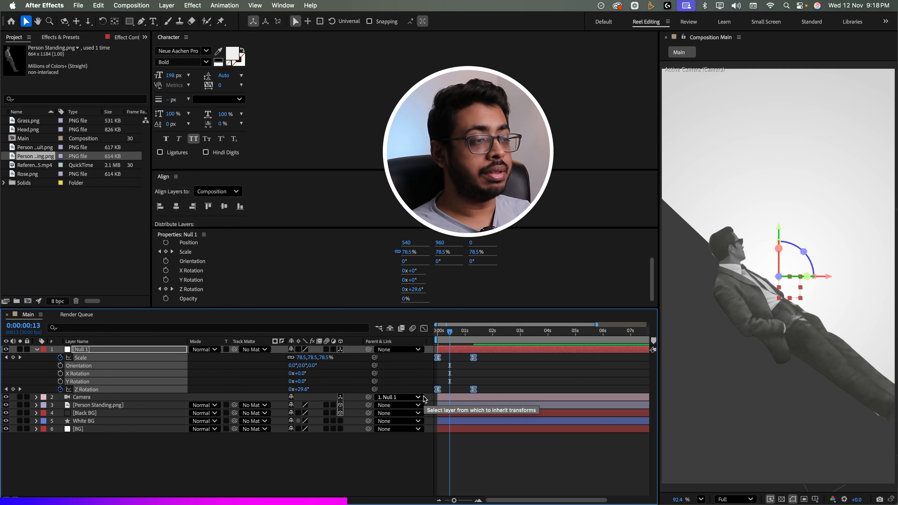
key("F9")
key("space")
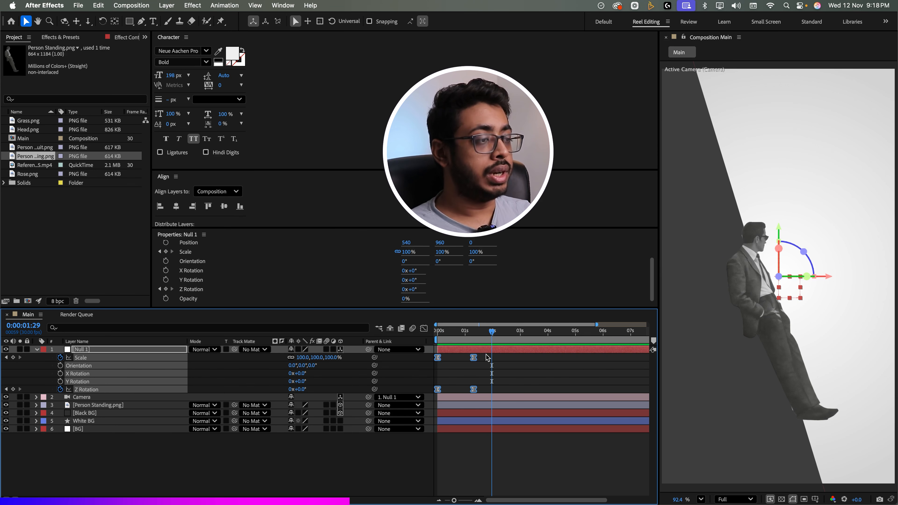
- In the speed graph, lengthen the ease into the null's ending Scale and Z Rotation keyframes, and preview the result
left_click(437, 389)
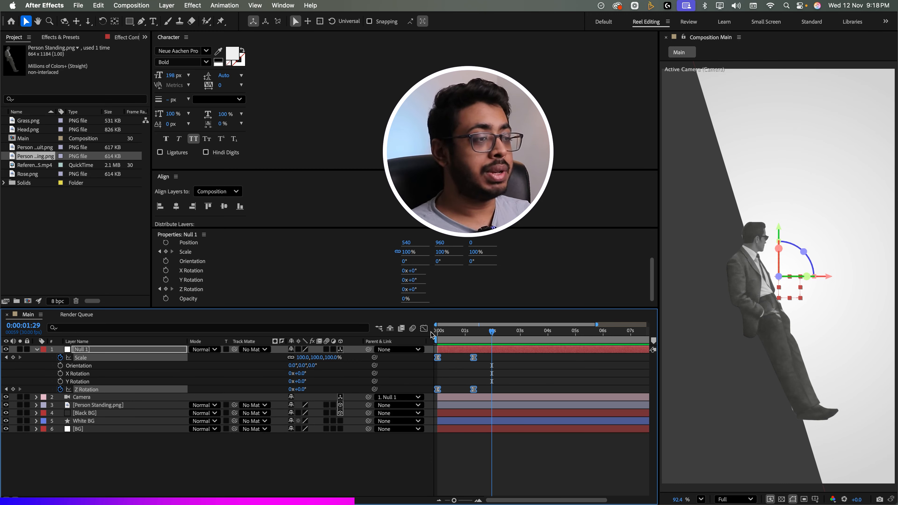
left_click(424, 329)
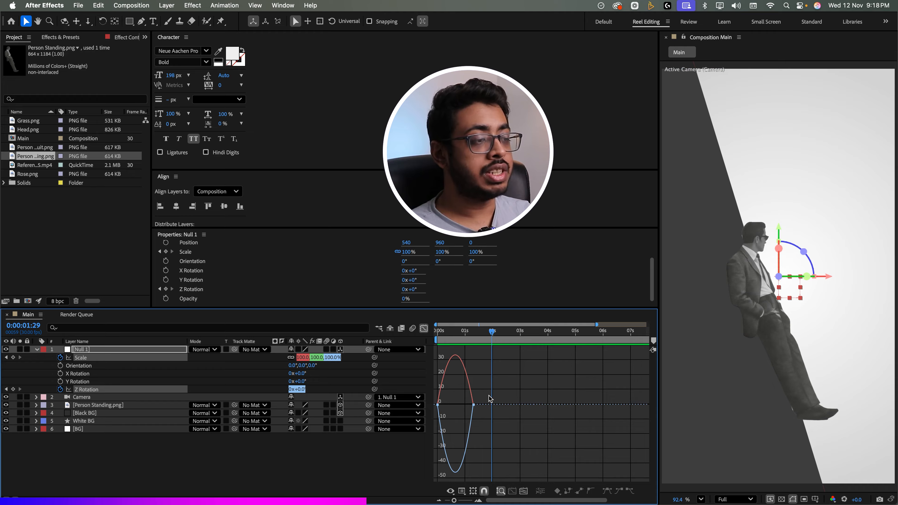
left_click_drag(489, 396, 456, 415)
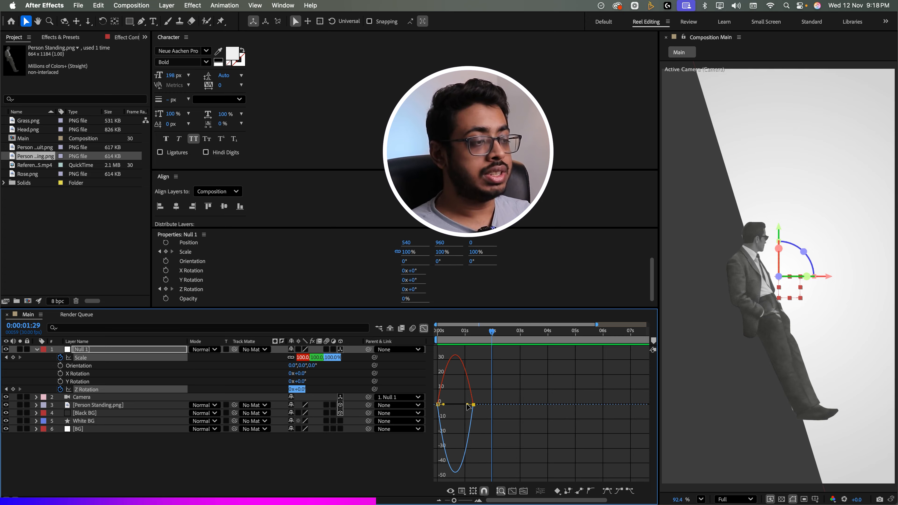
left_click_drag(467, 406, 457, 405)
key("space")
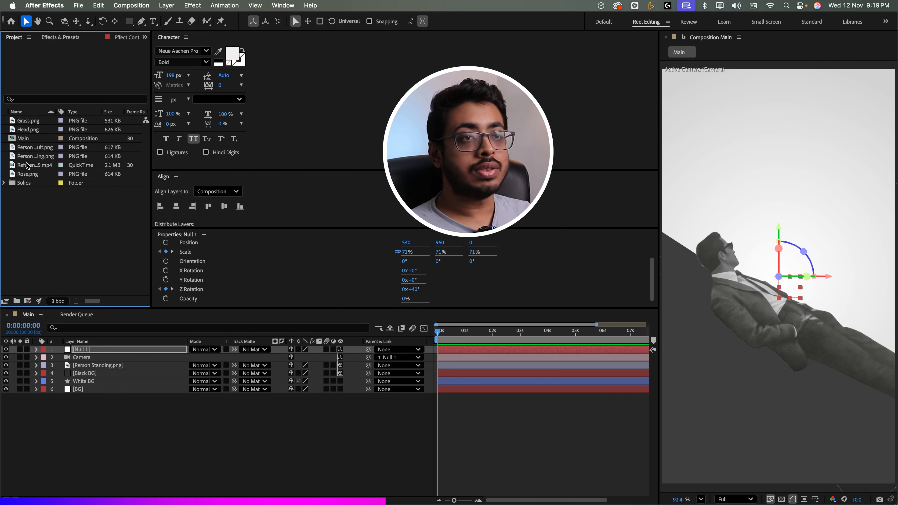
- Place Reference 45.mp4 beneath all layers, and move the null's ending Scale and Z Rotation keyframes to about 0:00:01:16
key("space")
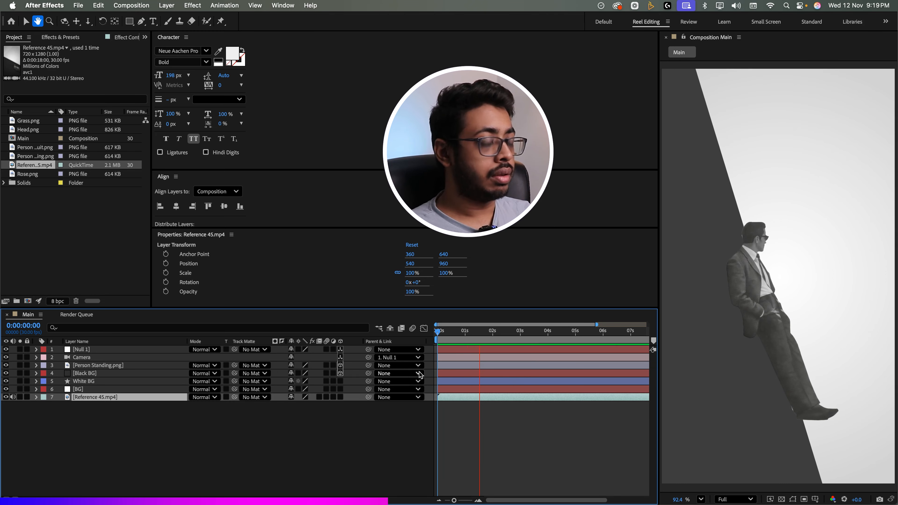
left_click(105, 359)
left_click(114, 351)
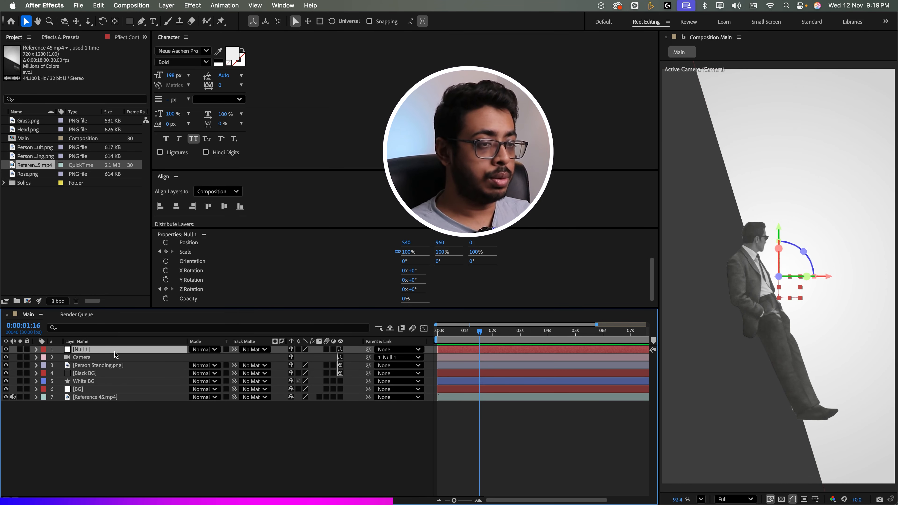
key("u")
mouse_move(483, 353)
left_mouse_down()
mouse_move(468, 374)
mouse_move(481, 367)
left_mouse_up()
key("space")
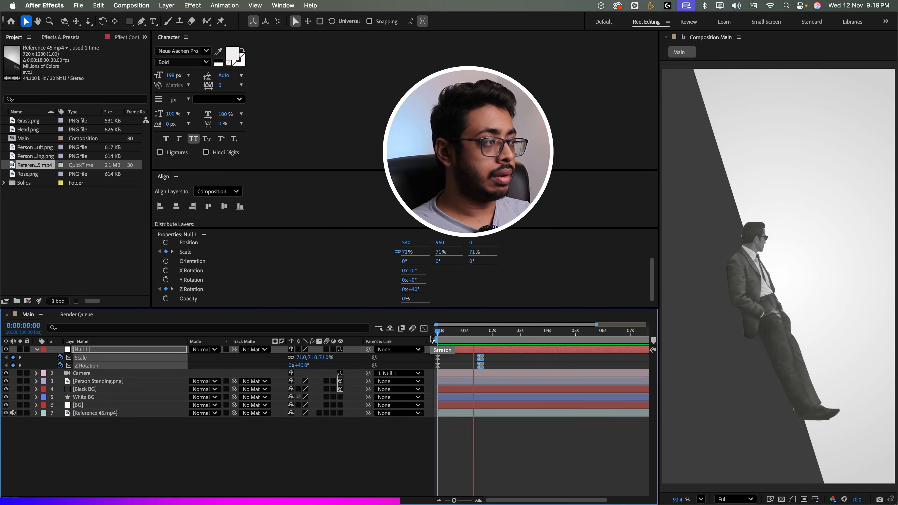
key("space")
left_click(126, 444)
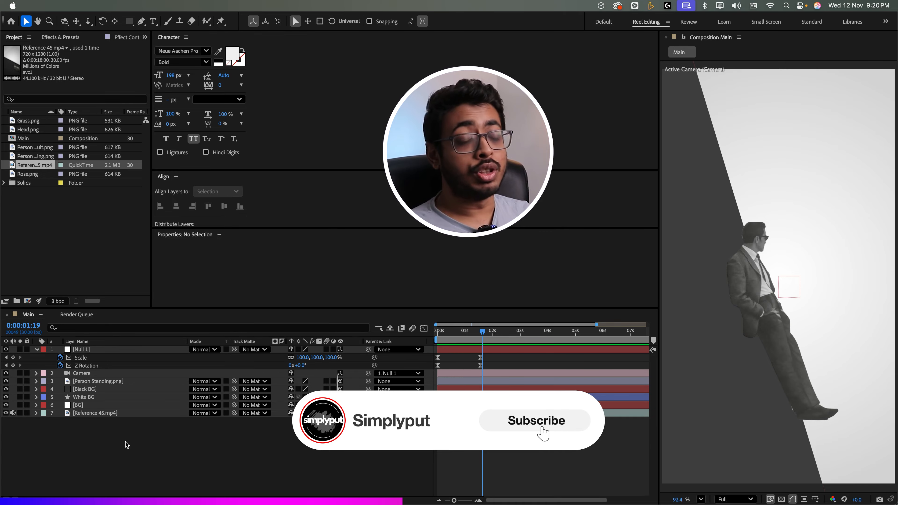
- Check the man's shadow in the reference in QuickTime Player, and add a Drop Shadow layer style to the Person Standing layer
key("super+Tab")
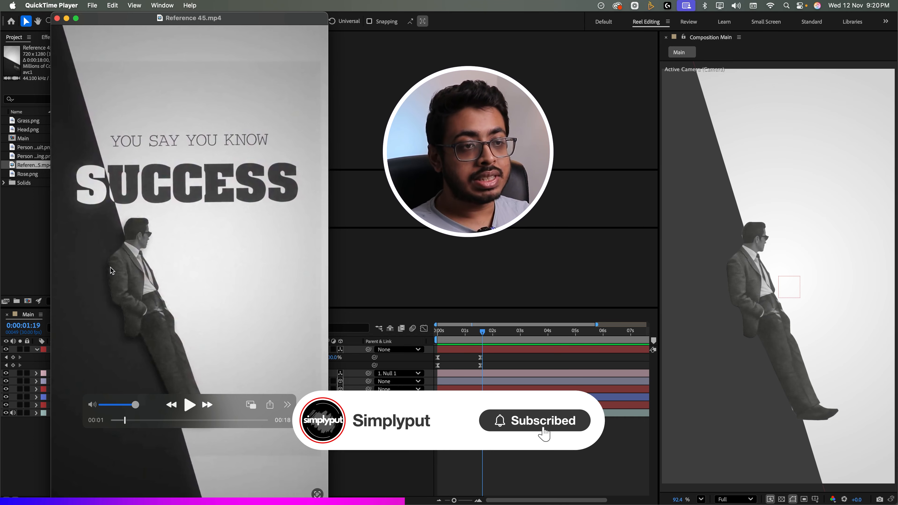
left_click(391, 437)
left_click(98, 380)
right_click(98, 381)
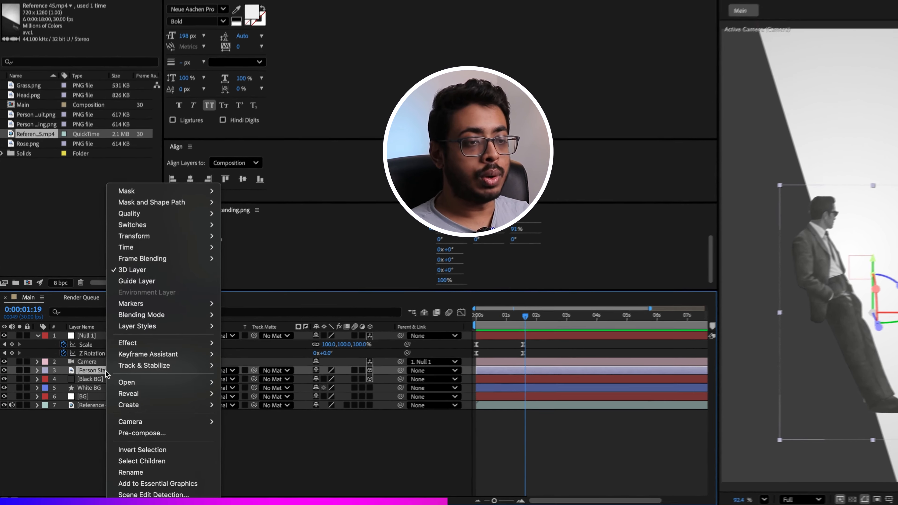
mouse_move(164, 326)
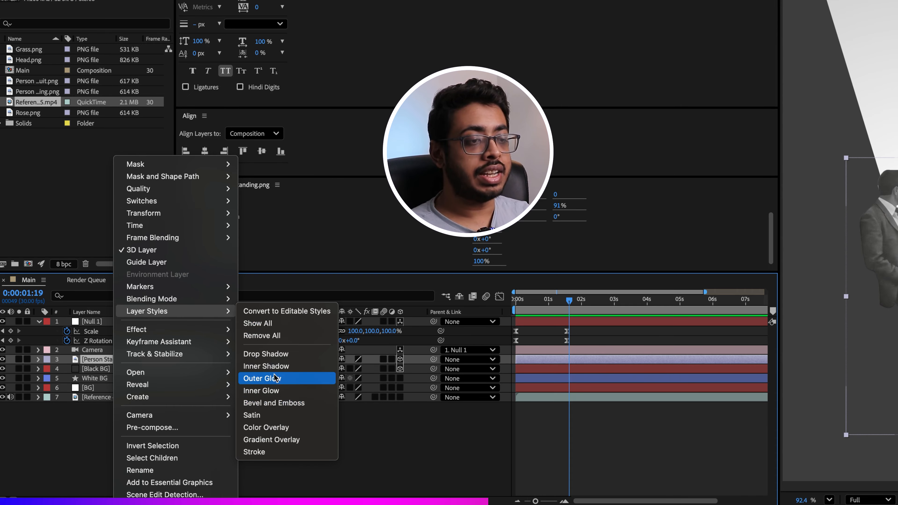
left_click(266, 354)
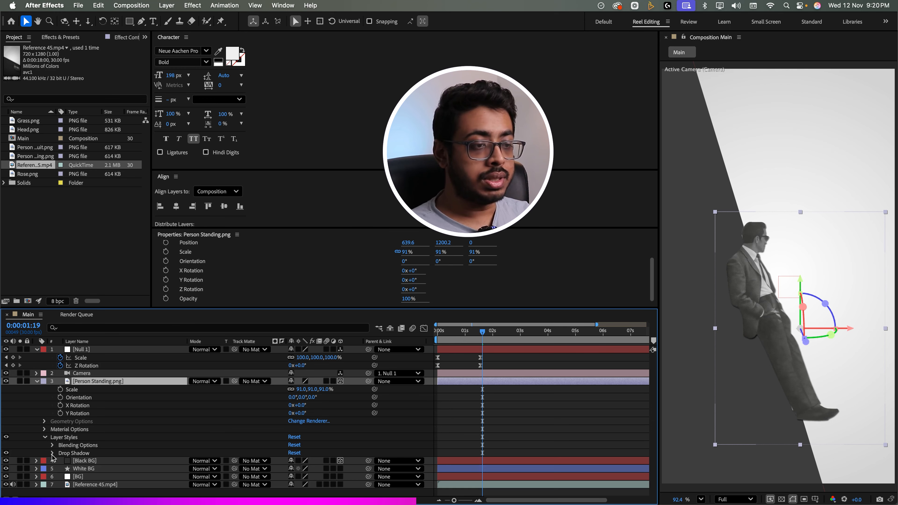
- Set the drop shadow's Angle to 1x+1°, increase its Distance and Size to soften it, and collapse the Person Standing layer
left_click(52, 453)
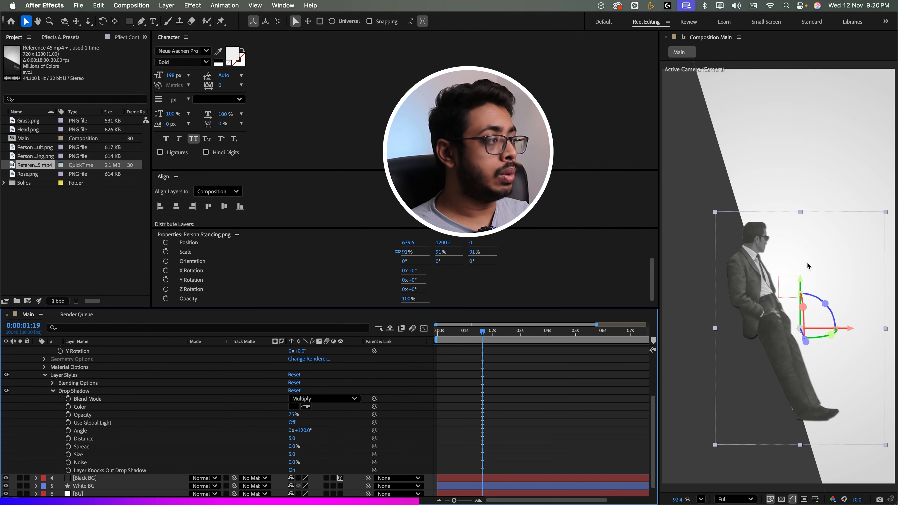
left_click_drag(300, 431, 427, 439)
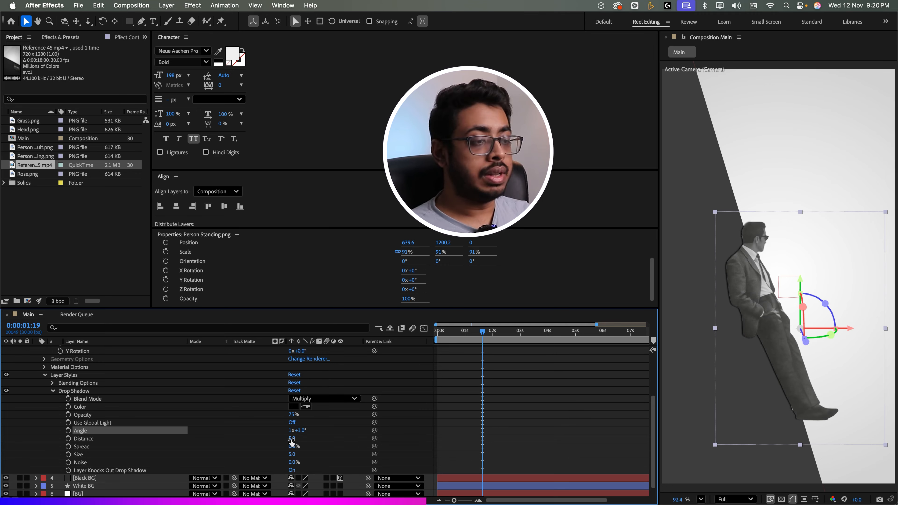
left_click_drag(292, 438, 306, 455)
left_click(52, 392)
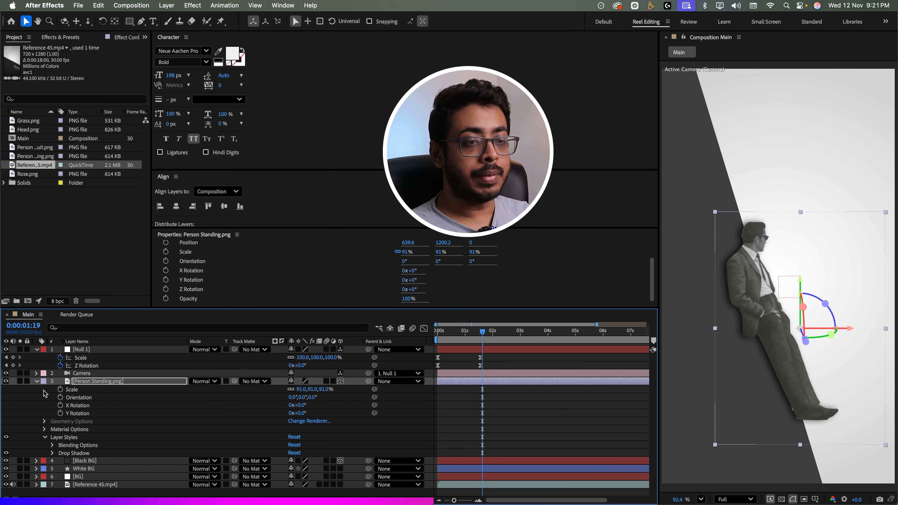
left_click(36, 382)
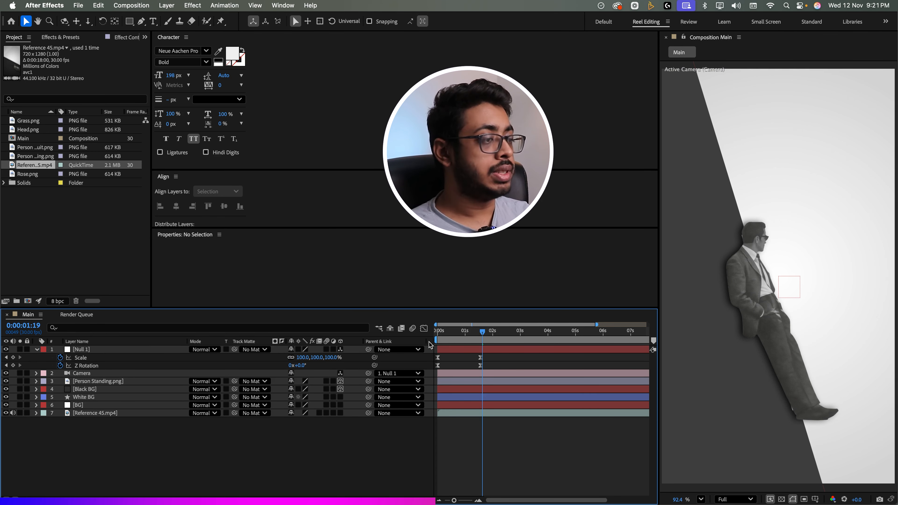
- Check the reference's blurred opening frame in QuickTime Player, and add an adjustment layer above all layers in After Effects
left_click_drag(483, 334, 477, 345)
key("super+Tab")
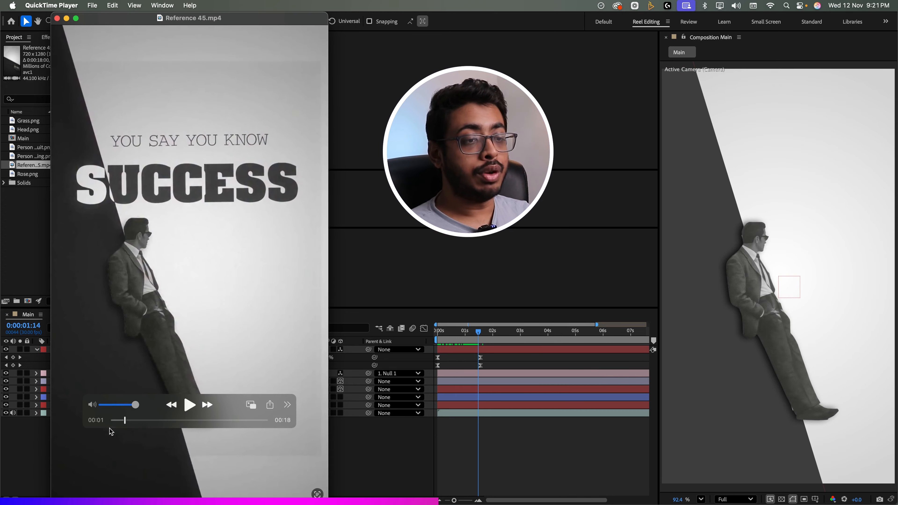
left_click_drag(124, 420, 111, 420)
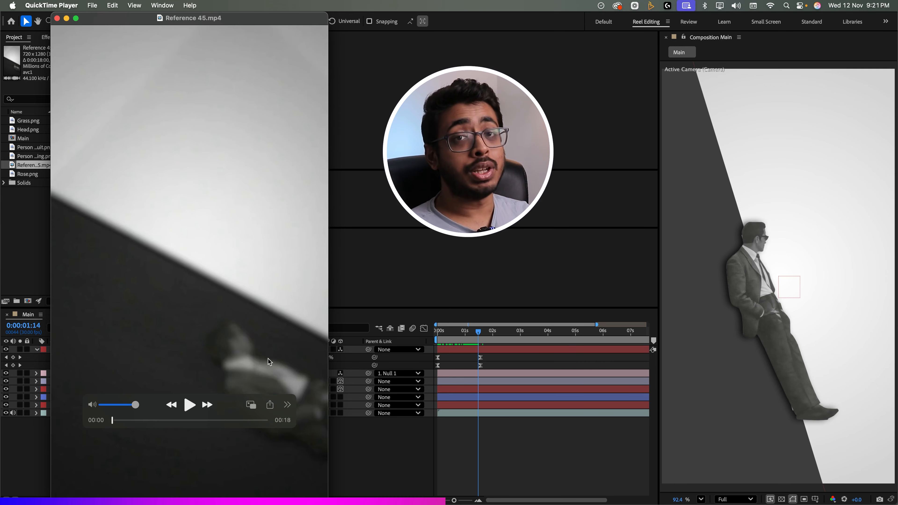
key("super+Tab")
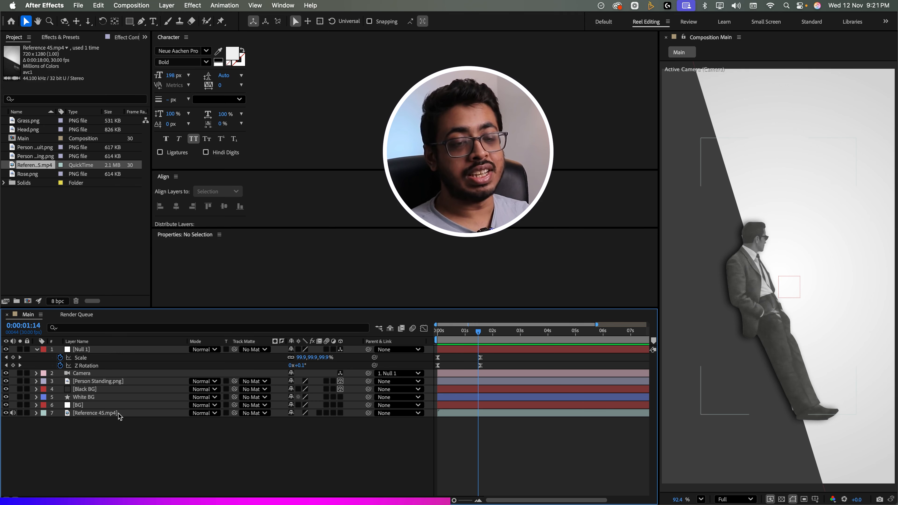
key("super+Tab")
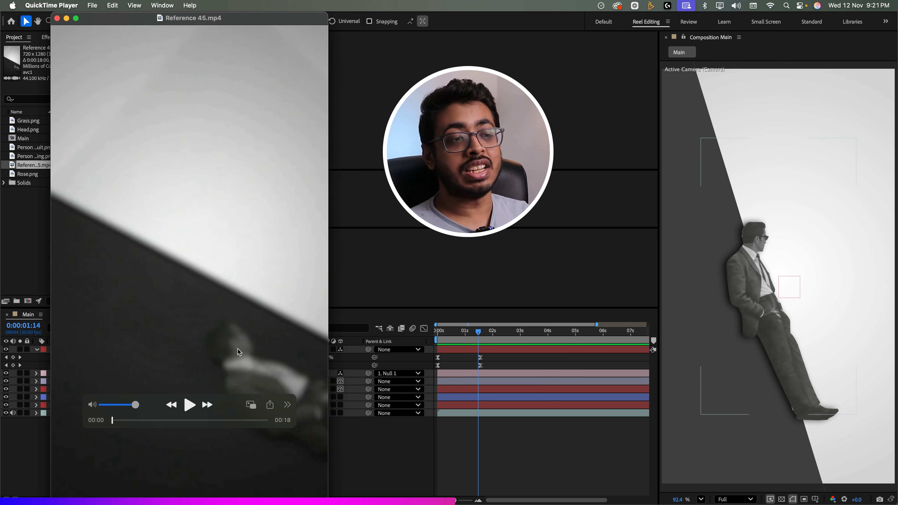
key("super+Tab")
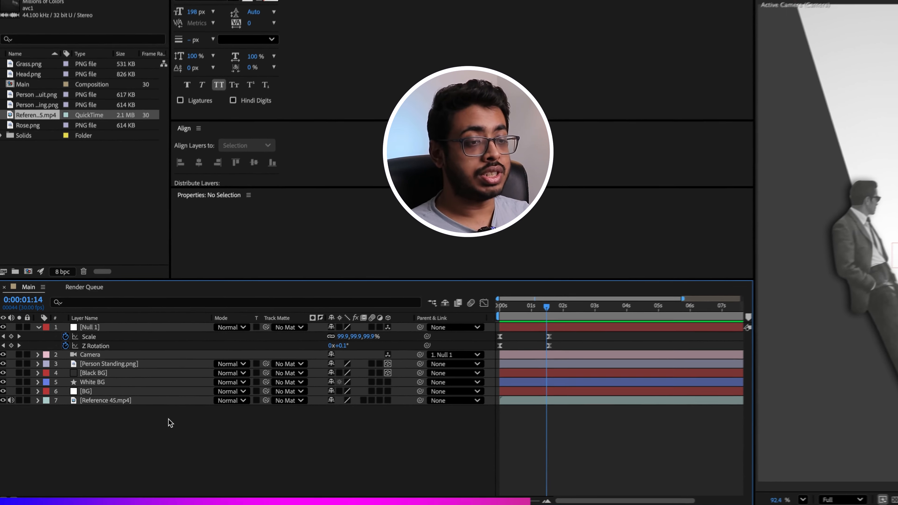
right_click(149, 433)
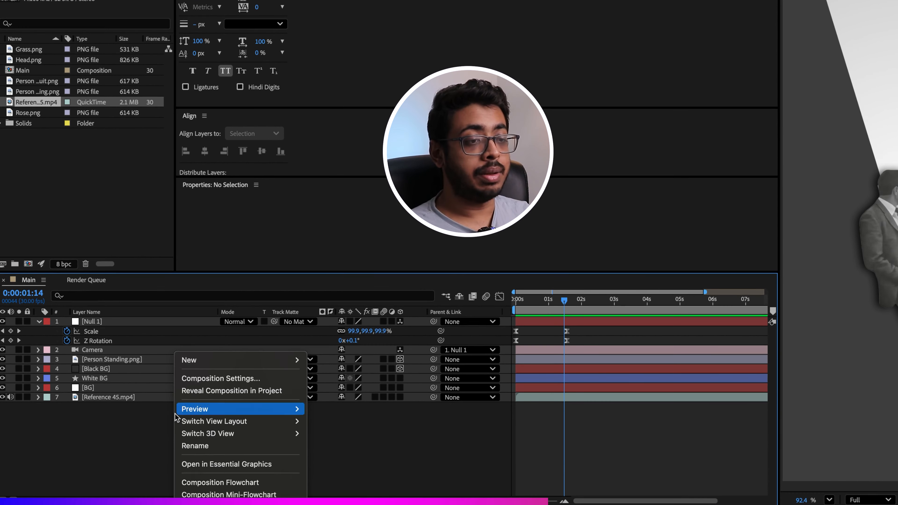
mouse_move(204, 360)
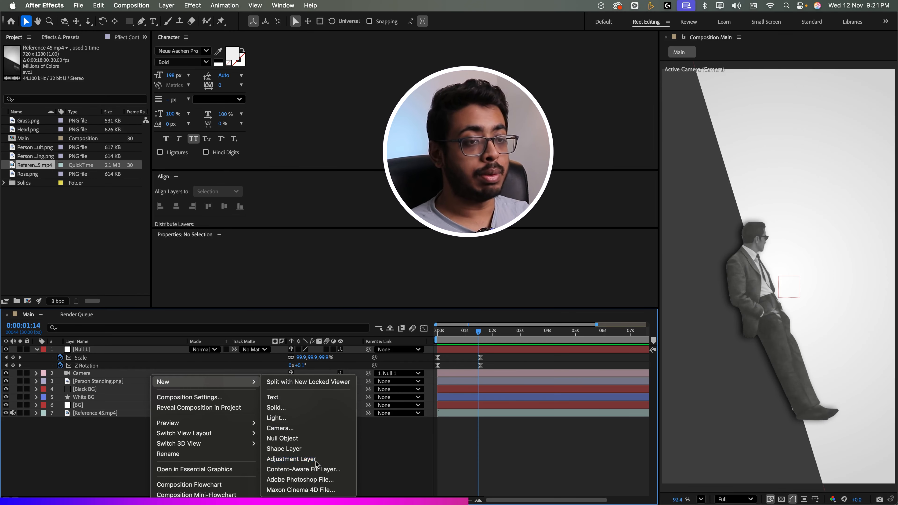
left_click(366, 452)
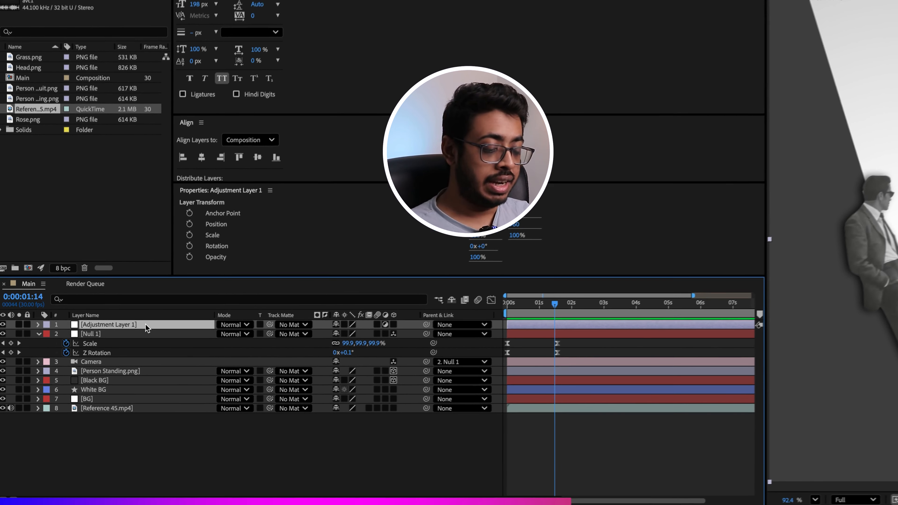
- Apply Gaussian Blur to the adjustment layer and show its effect settings
key("ctrl+space")
type("gau")
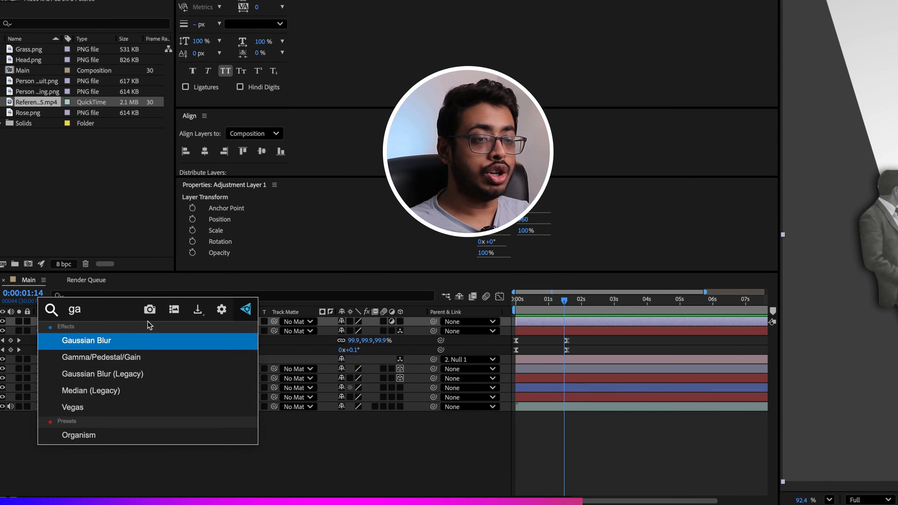
left_click(144, 340)
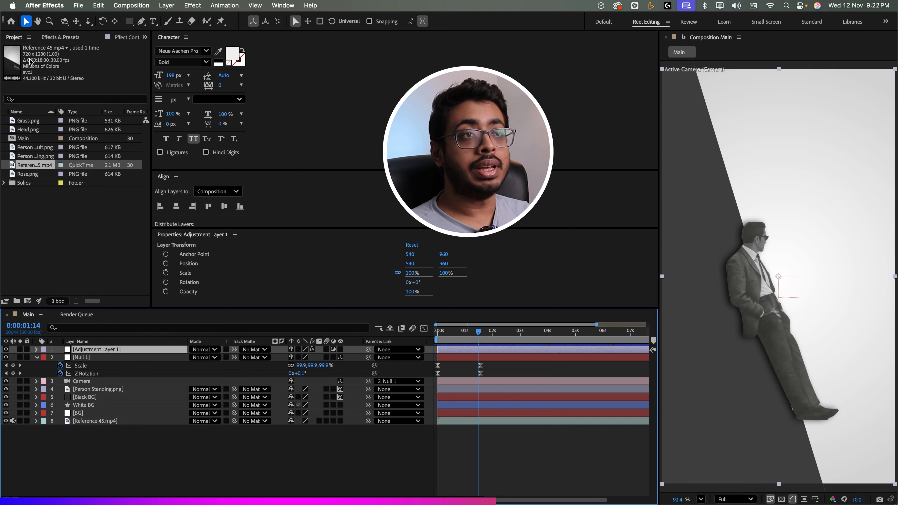
left_click(121, 39)
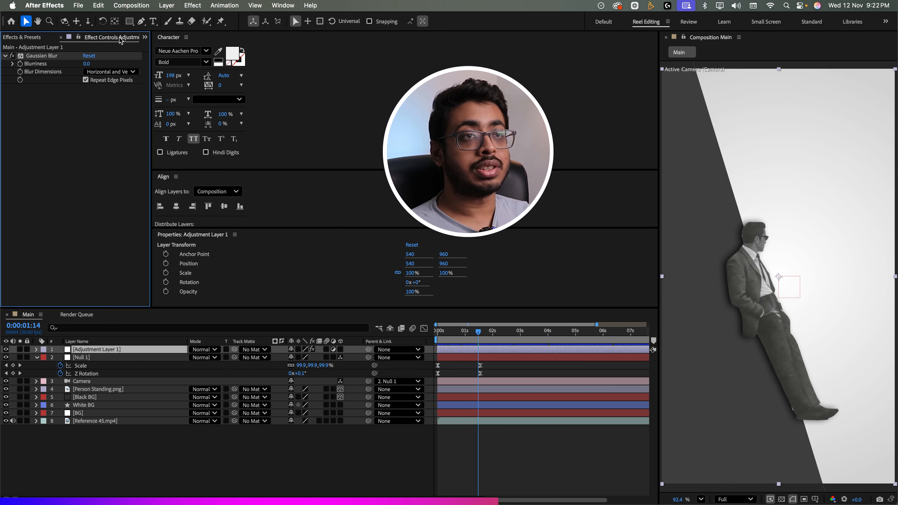
- Keyframe the Gaussian Blur's Blurriness at 37 at 0:00:00:00, and reveal the adjustment layer's keyframes
left_click_drag(89, 64, 227, 76)
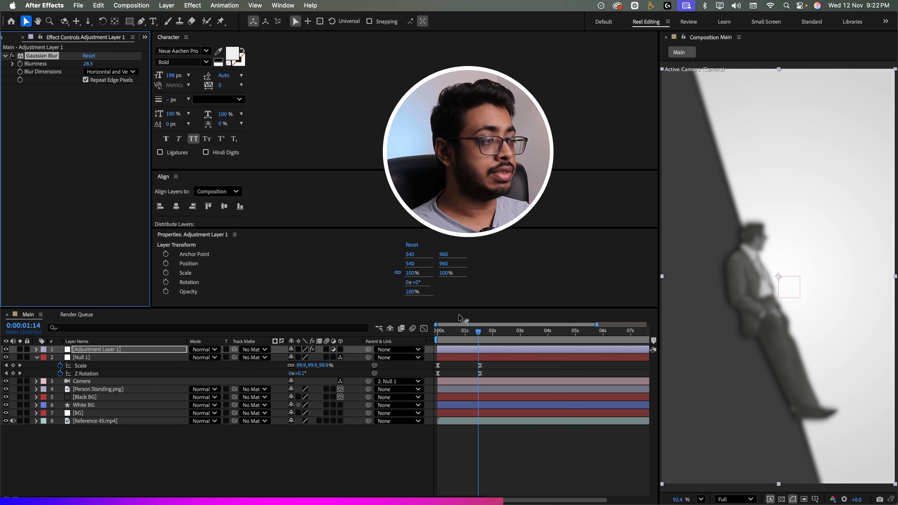
left_click_drag(478, 332, 437, 341)
left_click_drag(88, 63, 130, 65)
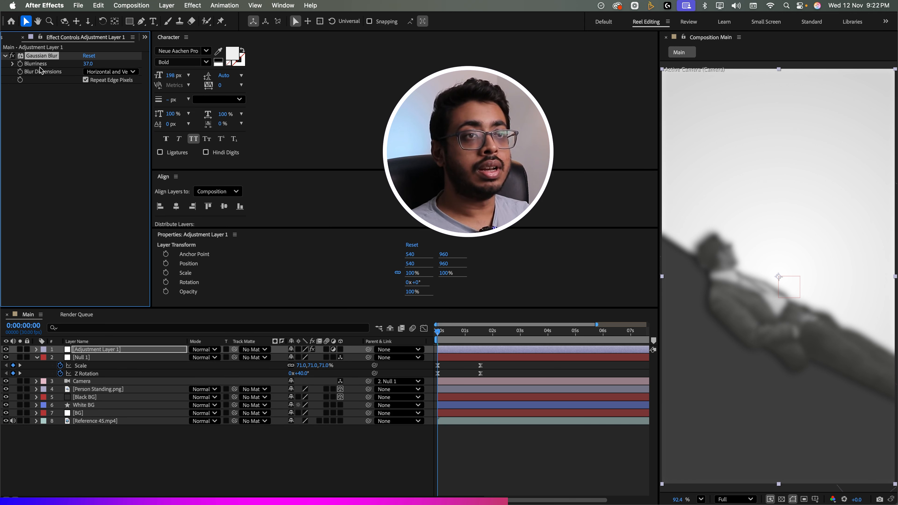
left_click(98, 349)
key("u")
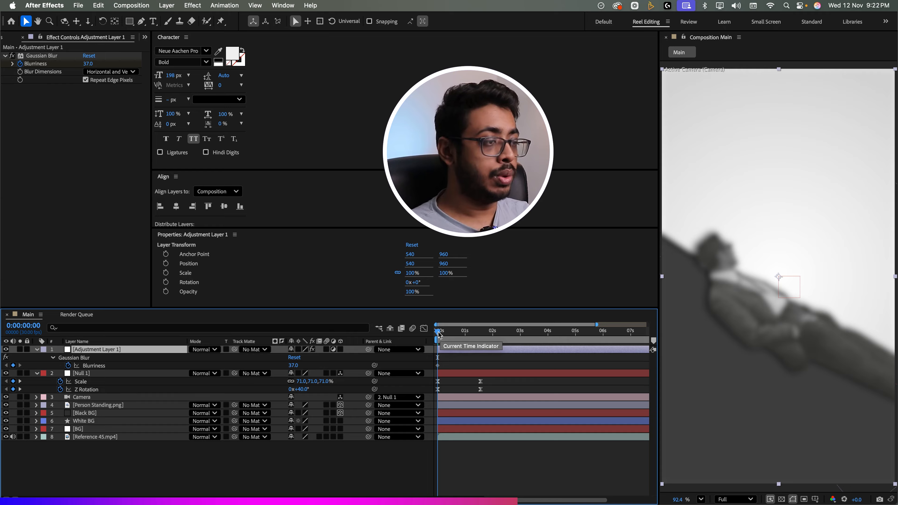
- Add a second Blurriness keyframe of 5.1 on the adjustment layer and place it at 0:00:01:00
left_click(449, 334)
left_click_drag(449, 334, 455, 333)
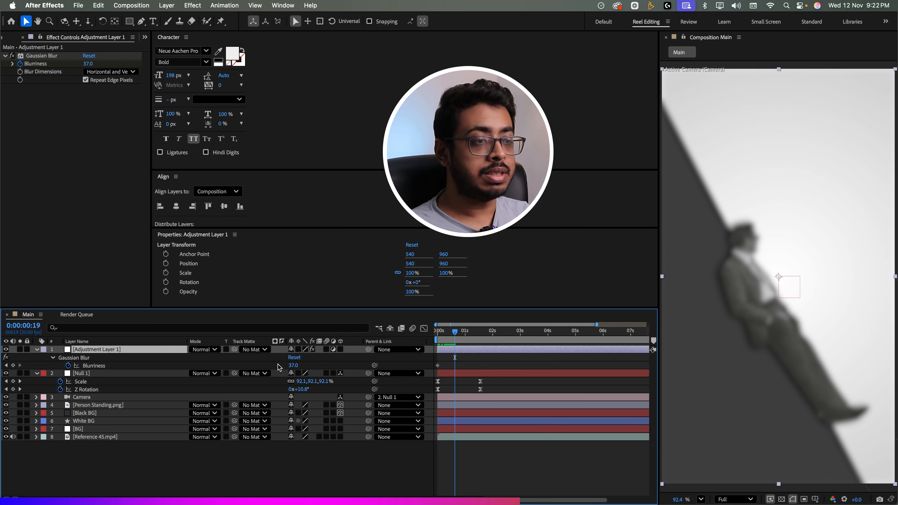
left_click_drag(290, 365, 144, 366)
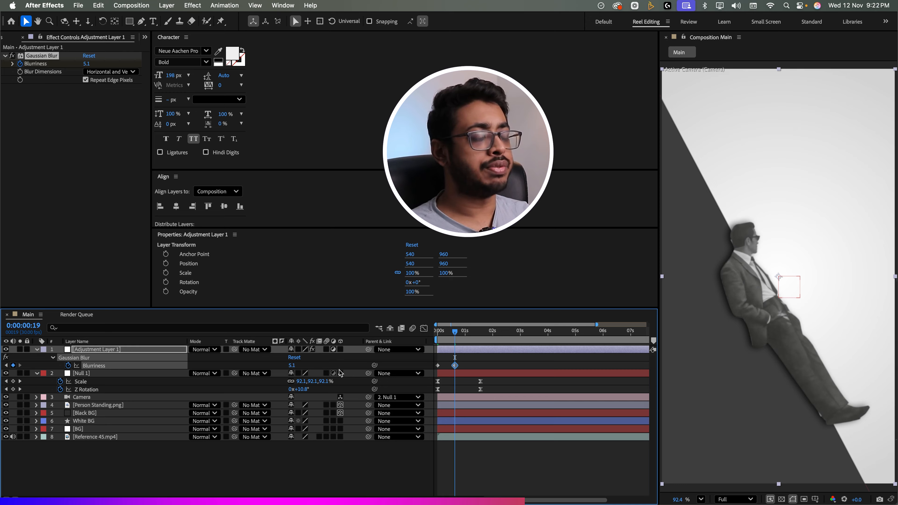
left_click_drag(448, 336, 465, 367)
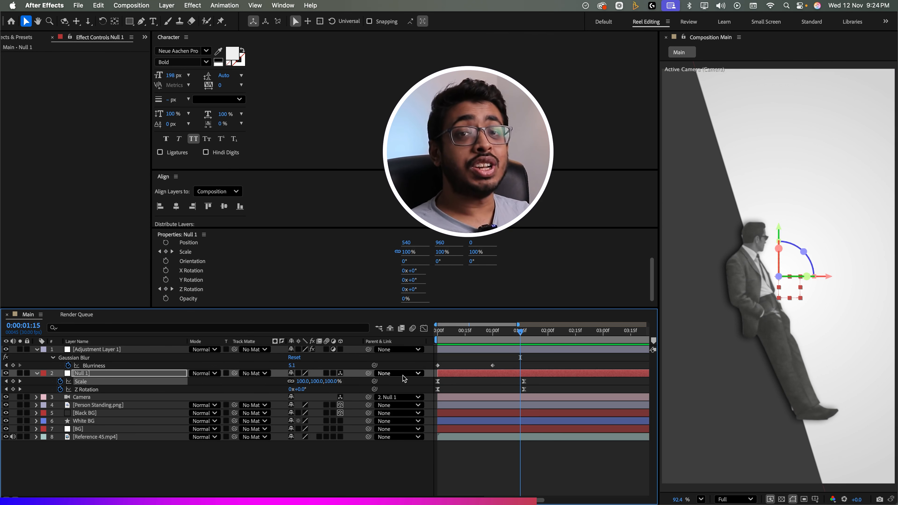
- Scrub the reference in QuickTime Player to its title text to check styling and layout, and return to After Effects
key("super+Tab")
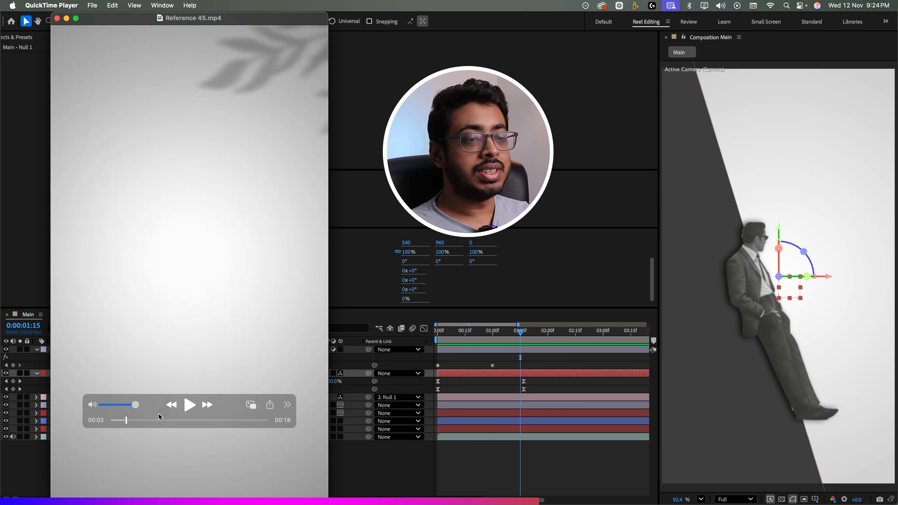
left_click_drag(130, 422, 121, 422)
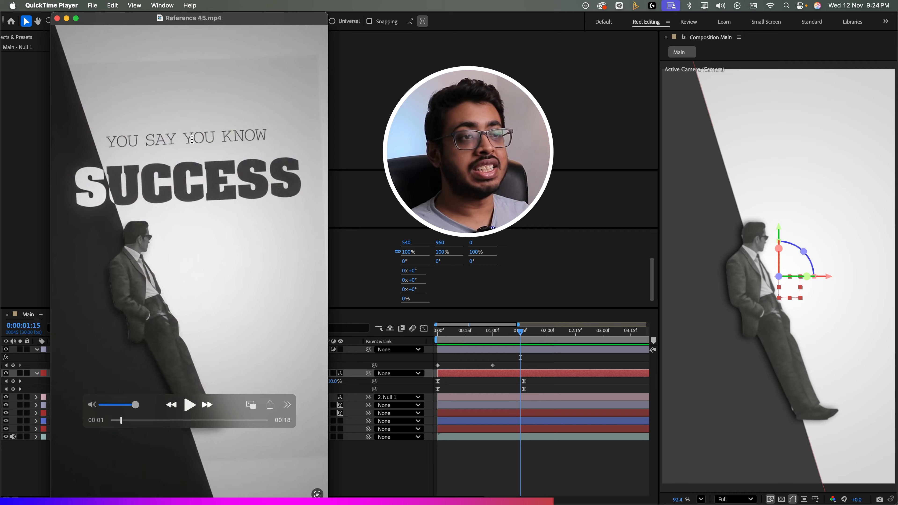
key("super+Tab")
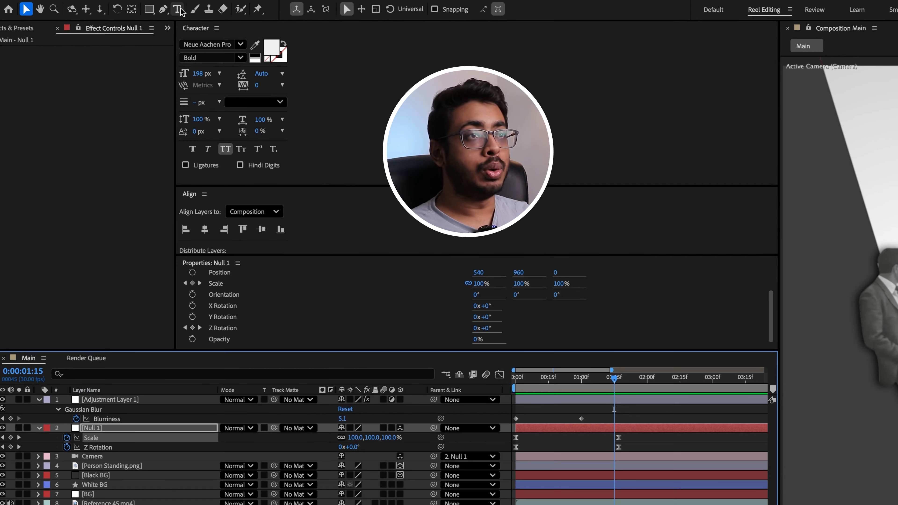
- Add a text layer reading "You Say YOU KNOW" above the man's head and set its font size to 88 px
left_click(155, 21)
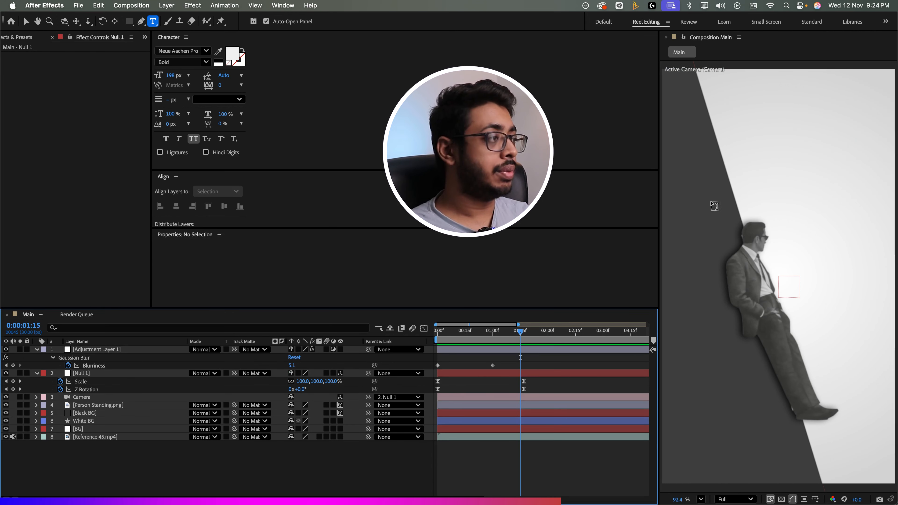
left_click(754, 198)
left_click(189, 75)
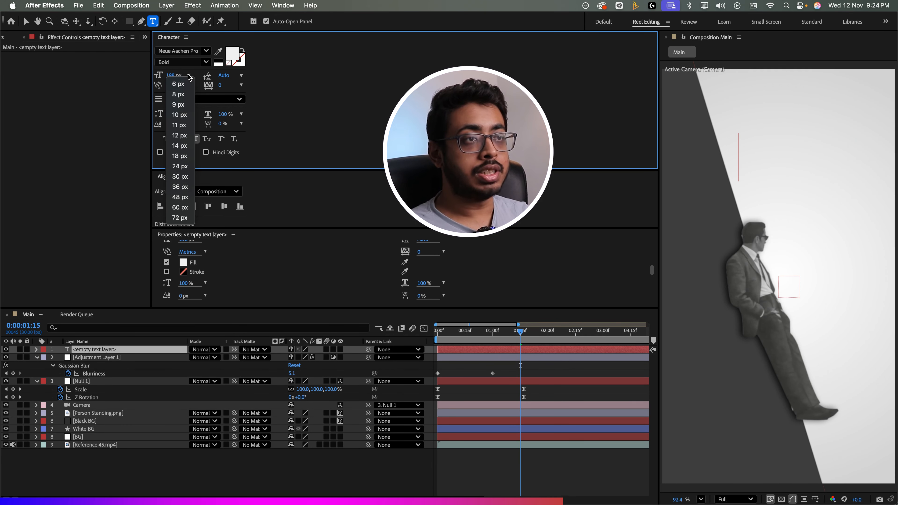
left_click(186, 187)
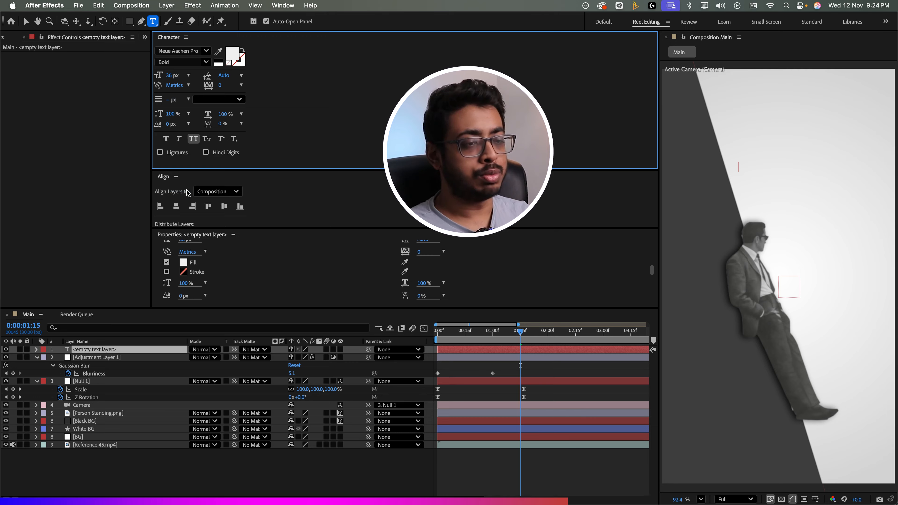
type("You Say YOU KNOW")
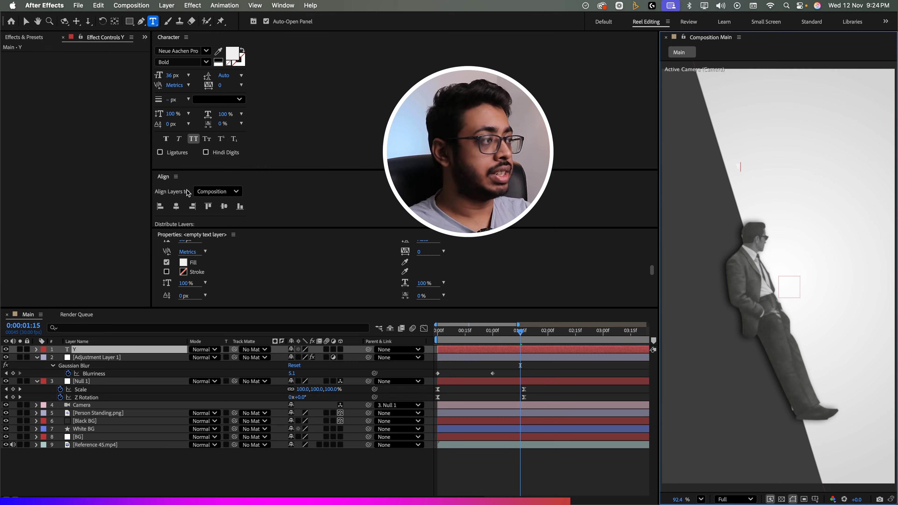
key("super+a")
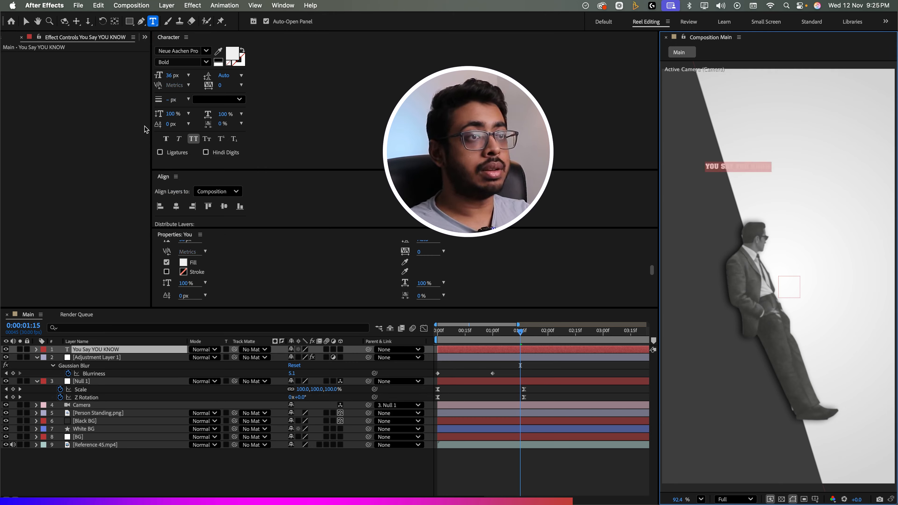
left_click_drag(170, 76, 206, 86)
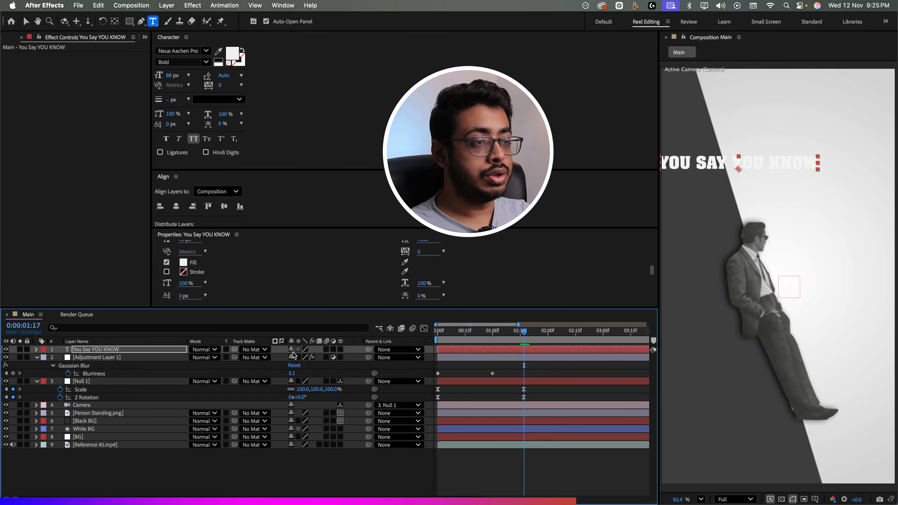
- Make the "You Say YOU KNOW" layer 3D, shift it over the white area, and set its Z Rotation to -9°
left_click(341, 350)
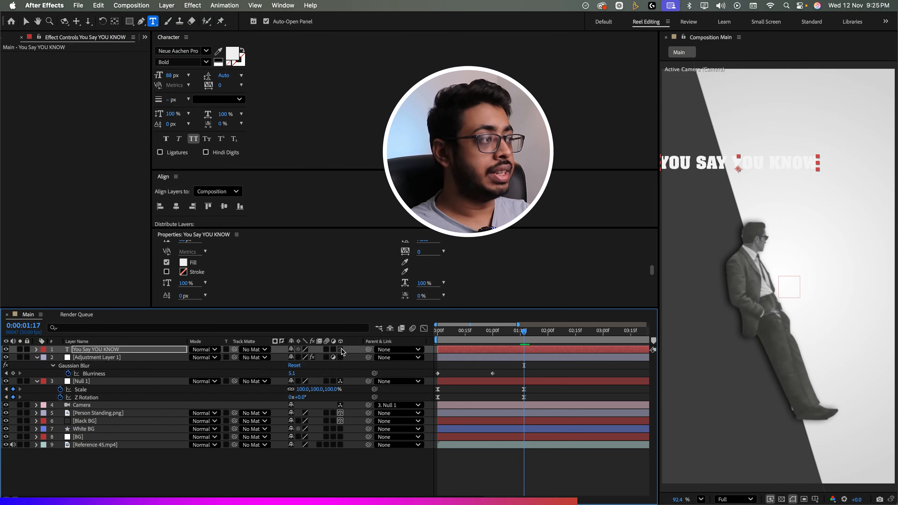
key("v")
left_click_drag(684, 165, 743, 179)
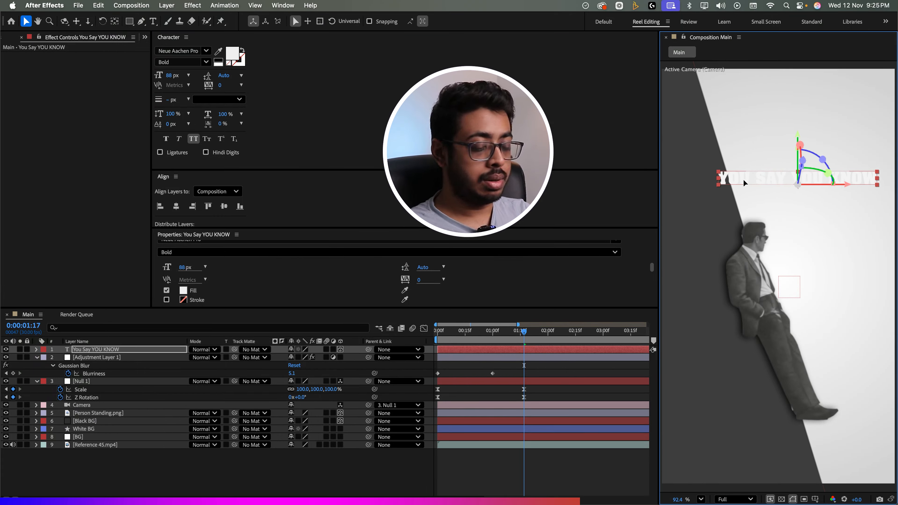
key("r")
left_click_drag(306, 381, 302, 381)
left_click(759, 176)
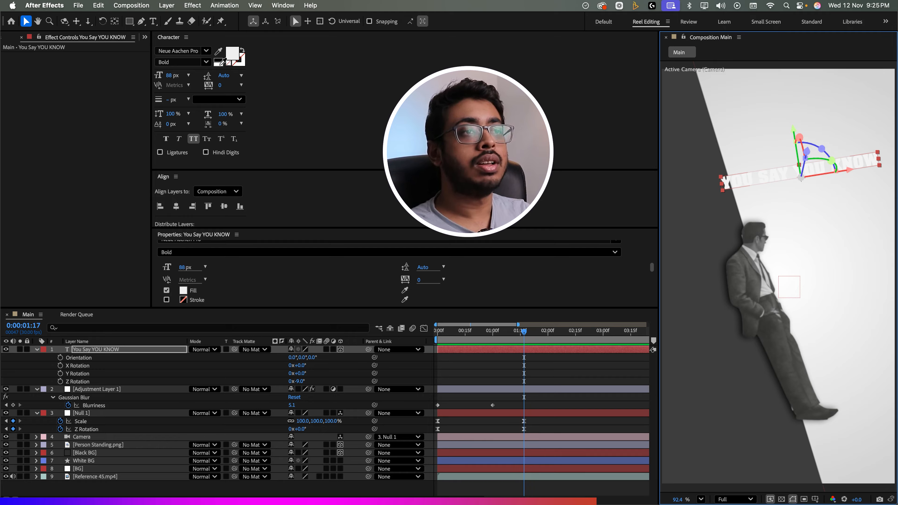
- Set the "You Say YOU KNOW" text to the Light font style and fill it with dark gray sampled from the black background
left_click(206, 64)
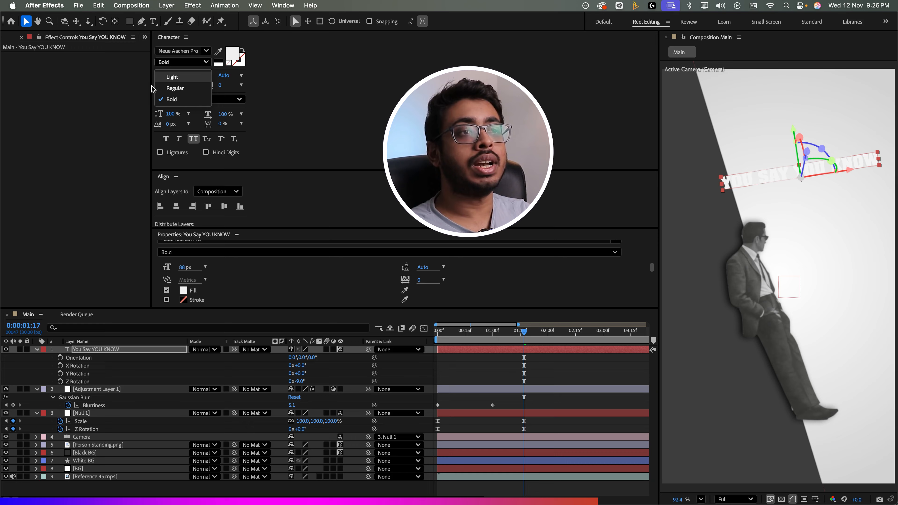
left_click(178, 77)
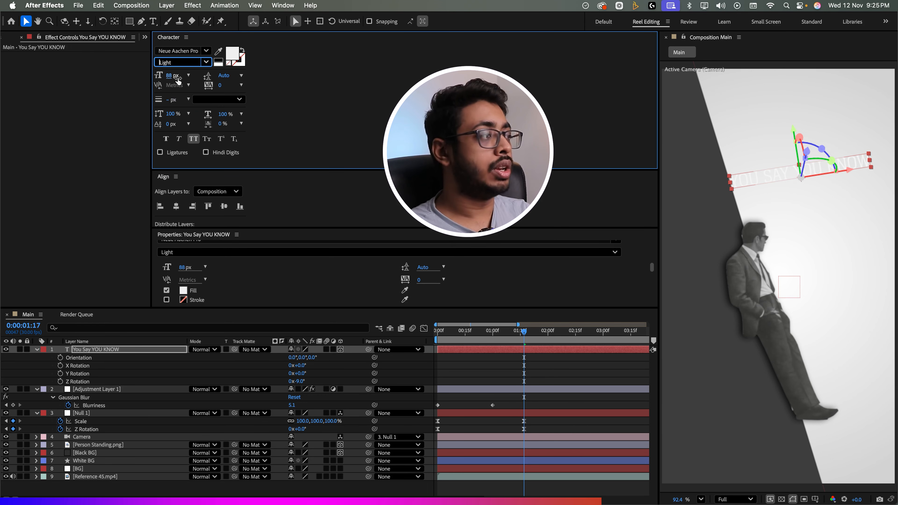
left_click(232, 54)
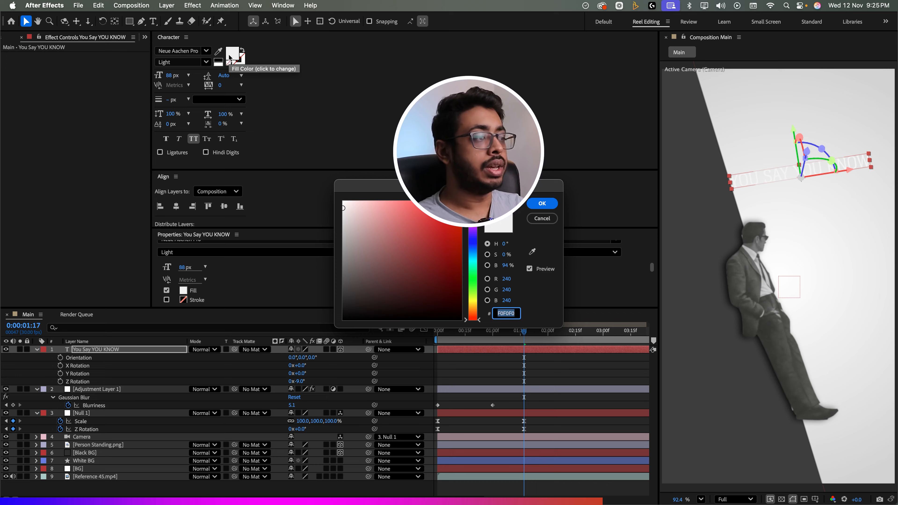
left_click(533, 252)
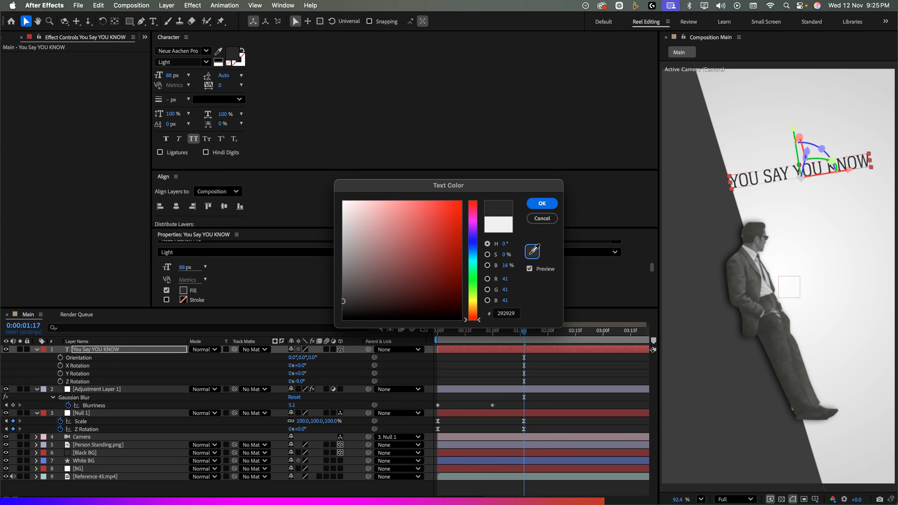
left_click(719, 331)
left_click(542, 204)
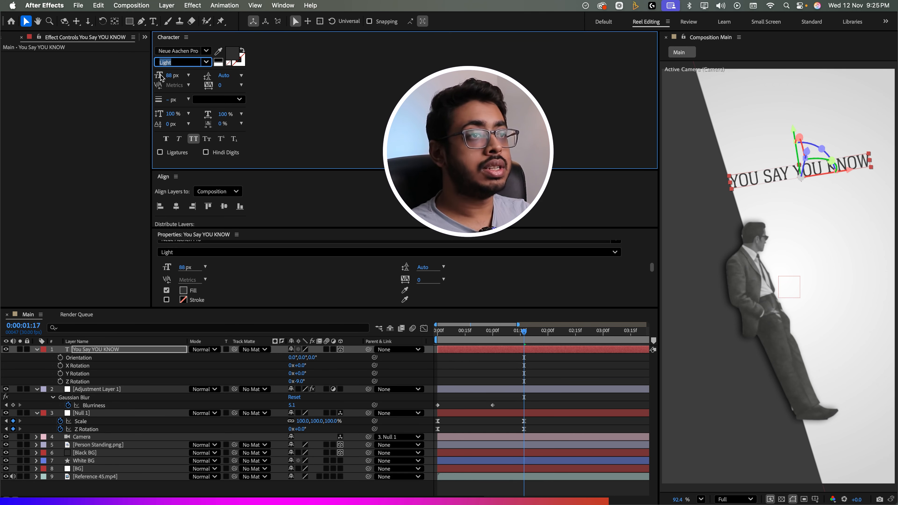
- Reduce the "You Say YOU KNOW" text to 80 px, move it slightly higher in the frame, and collapse its layer properties
left_click_drag(169, 75, 164, 76)
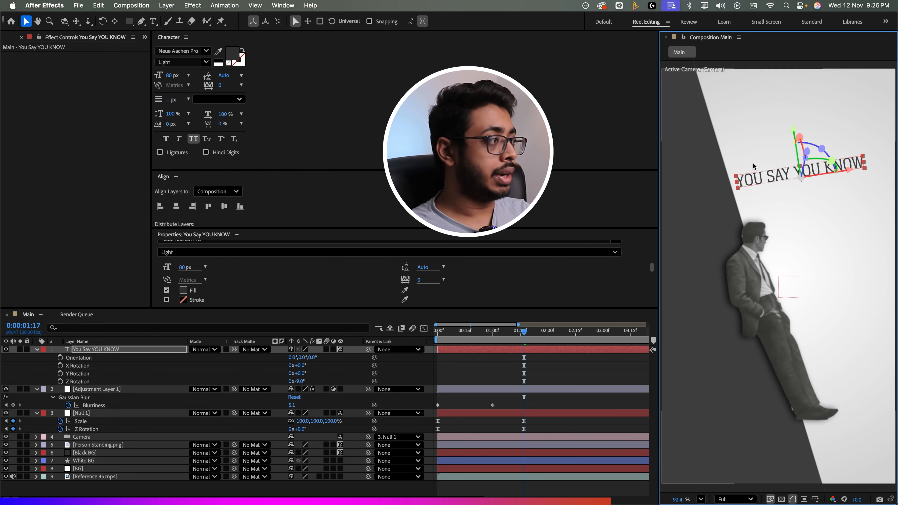
left_click_drag(773, 178, 774, 160)
key("u")
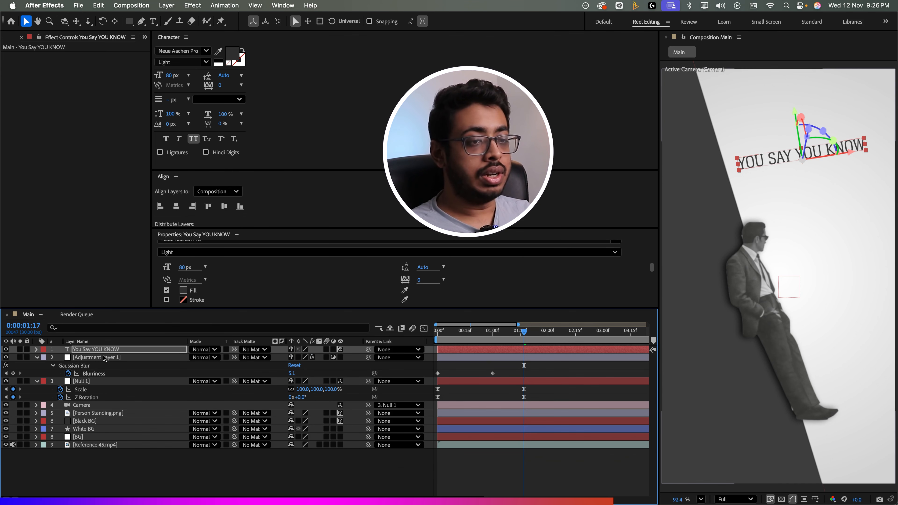
left_click(149, 476)
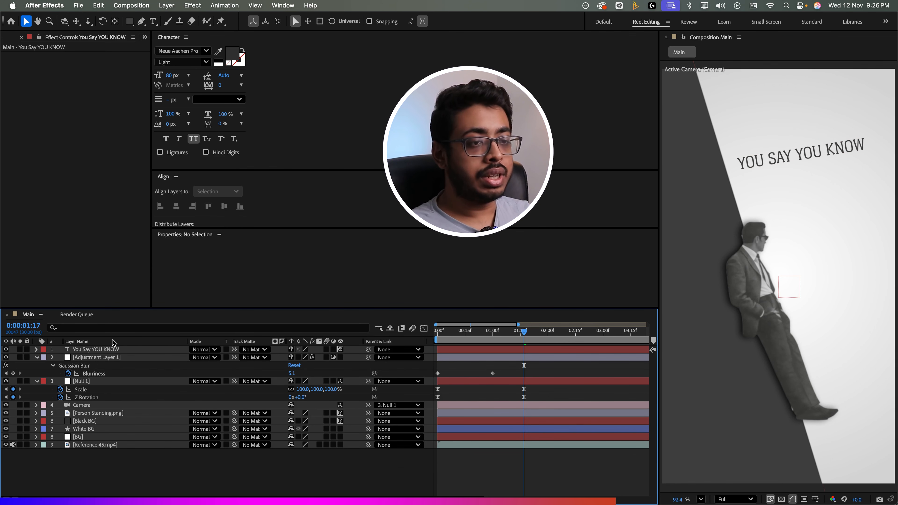
- Move the "You Say YOU KNOW" layer directly below the Camera layer, and collapse all expanded layers
left_click_drag(110, 350, 110, 396)
left_click(102, 404)
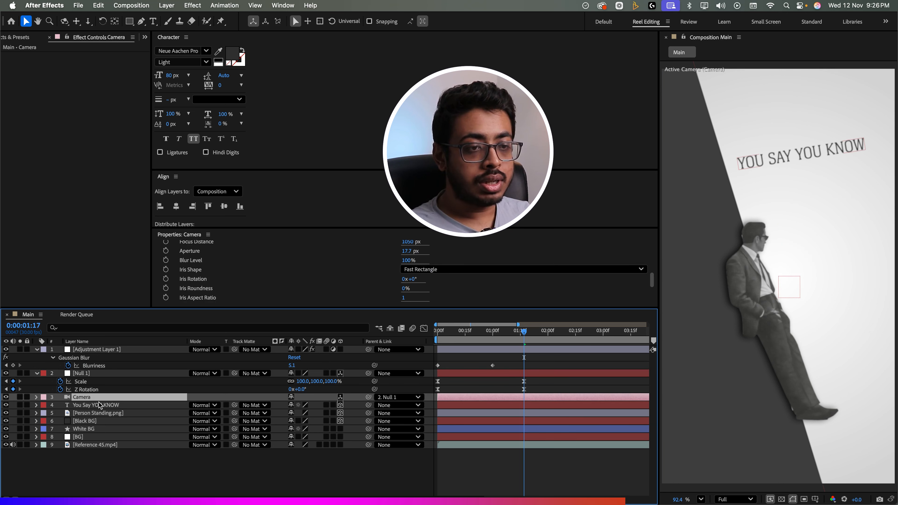
key("u")
left_click(94, 448)
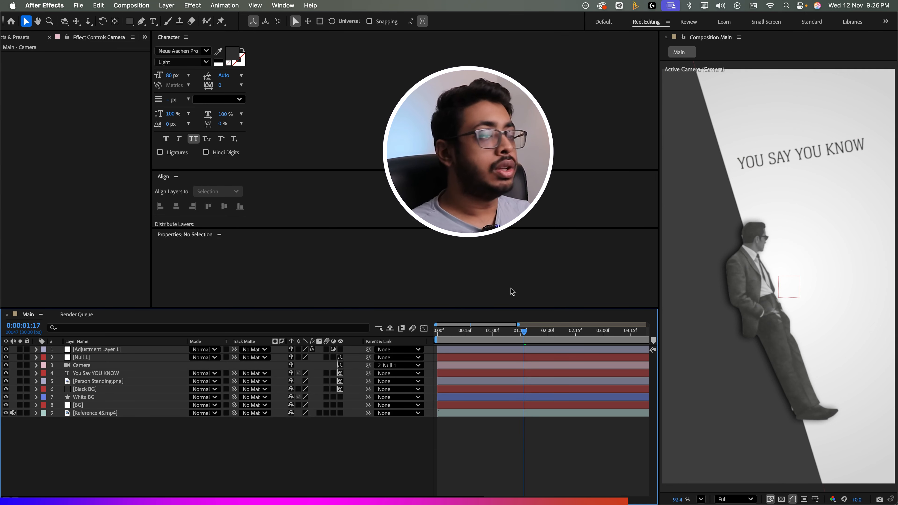
- Duplicate the "You Say YOU KNOW" layer, place the copy beneath the first line, and change its text to "SUCCESS"
left_click(92, 373)
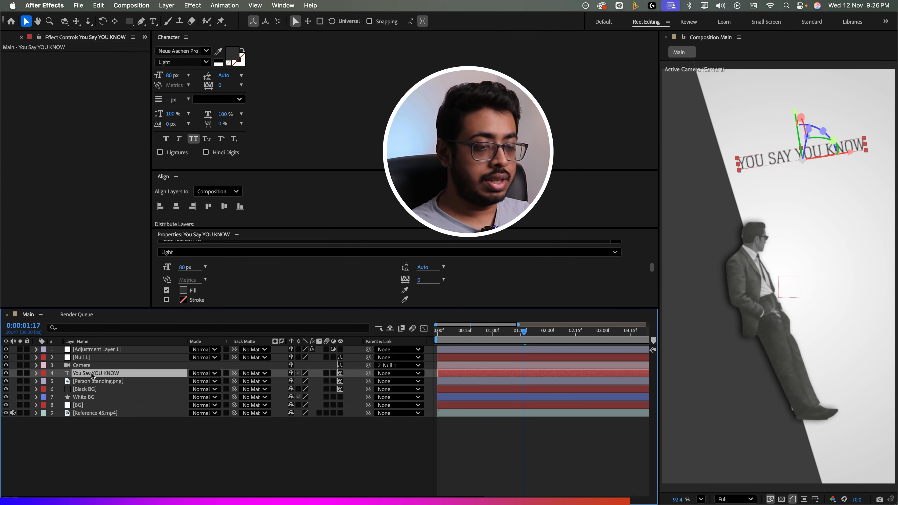
key("ctrl+d")
left_click_drag(760, 162, 771, 195)
double_click(775, 191)
type("SUCCESS")
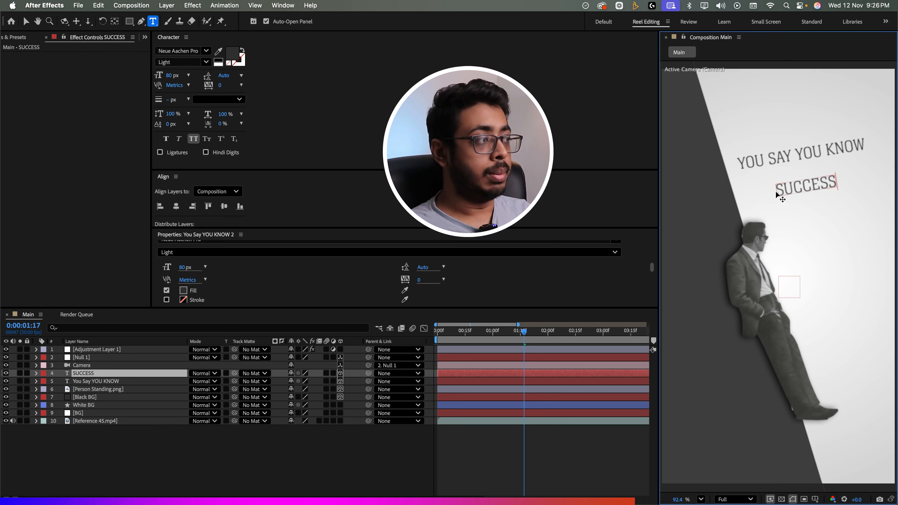
- Set the "SUCCESS" text to 216 px in the Bold font style and finish editing it
double_click(778, 194)
left_click_drag(169, 76, 233, 77)
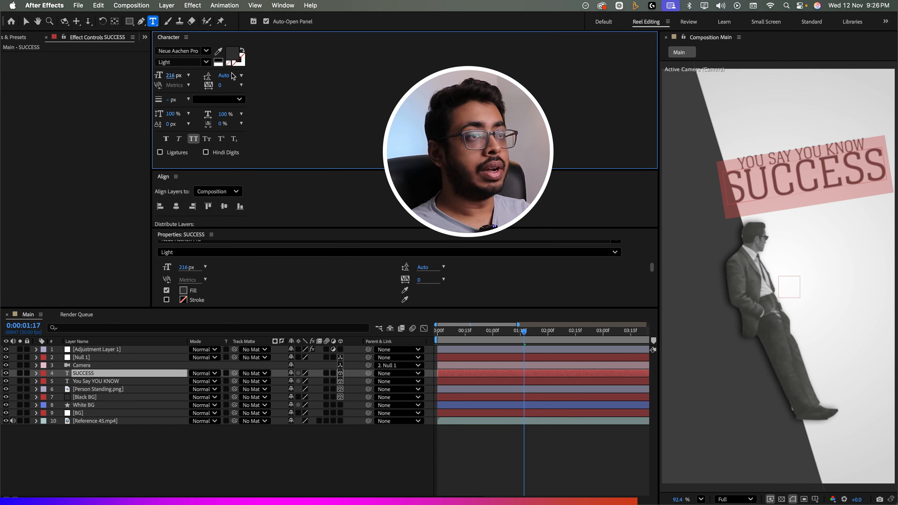
left_click(206, 63)
left_click(171, 100)
key("Escape")
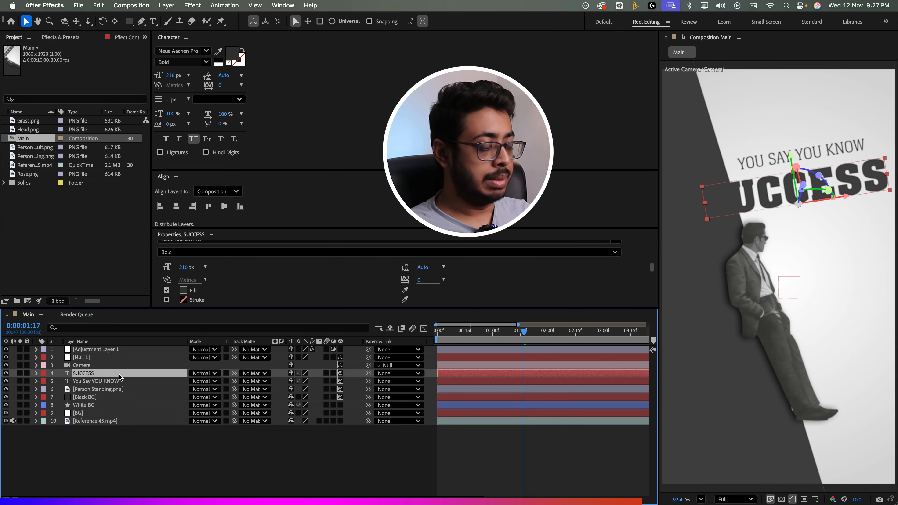
- Rename the SUCCESS text layer "SUCCESS- Black"
key("Return")
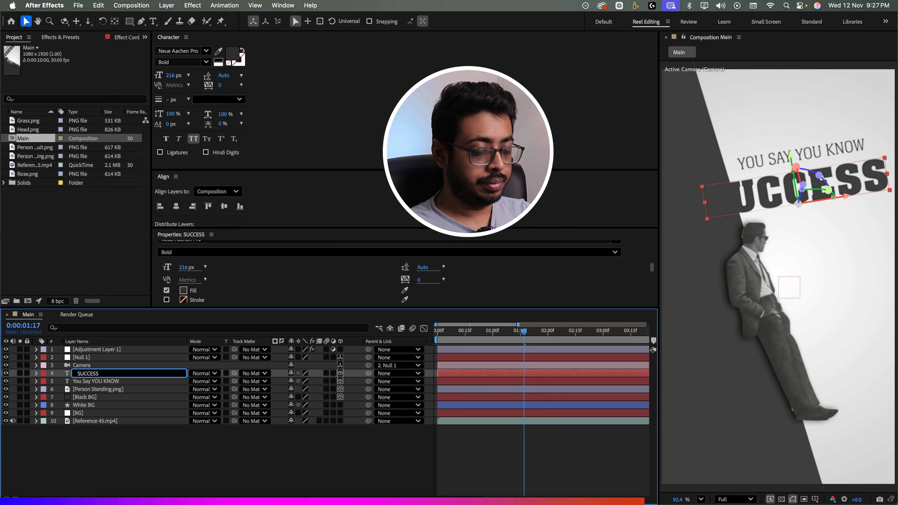
type("- Black")
key("Return")
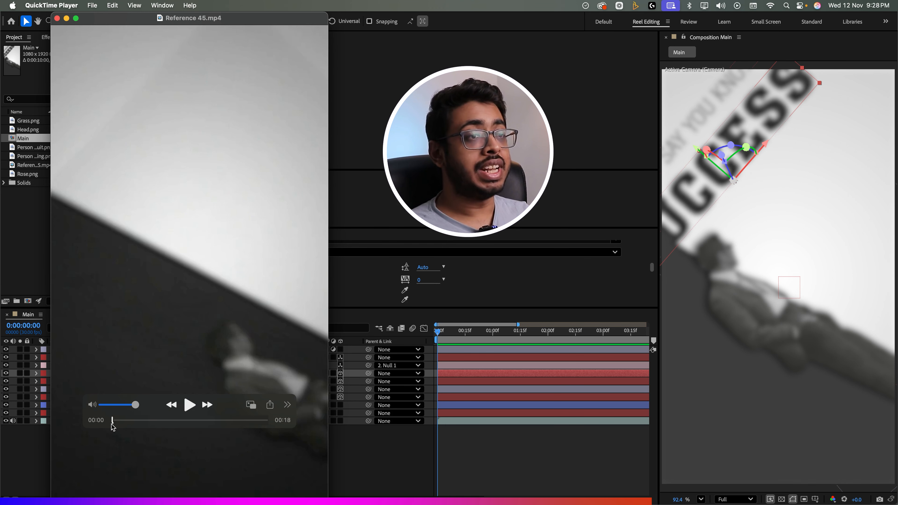
- Add an Opacity text animator at 0% to the "SUCCESS- Black" layer and expand its Range Selector 1
left_click_drag(113, 427, 115, 428)
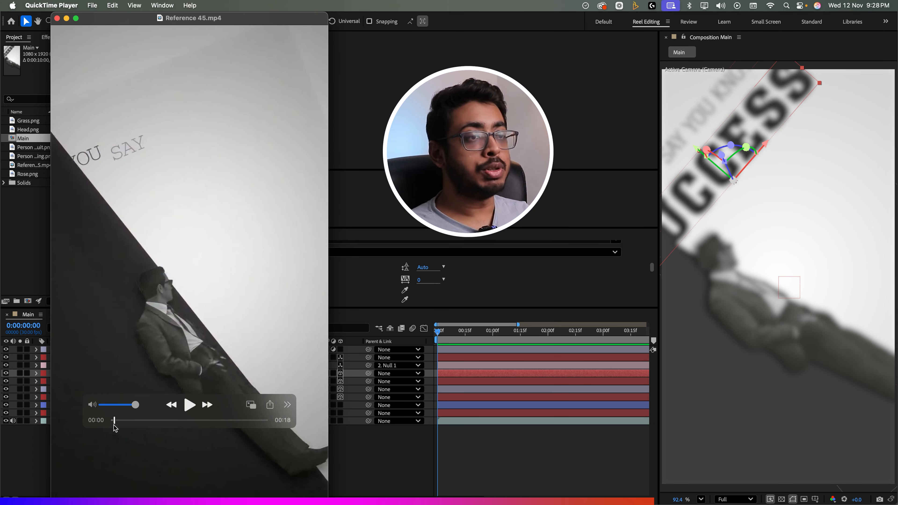
left_click(401, 466)
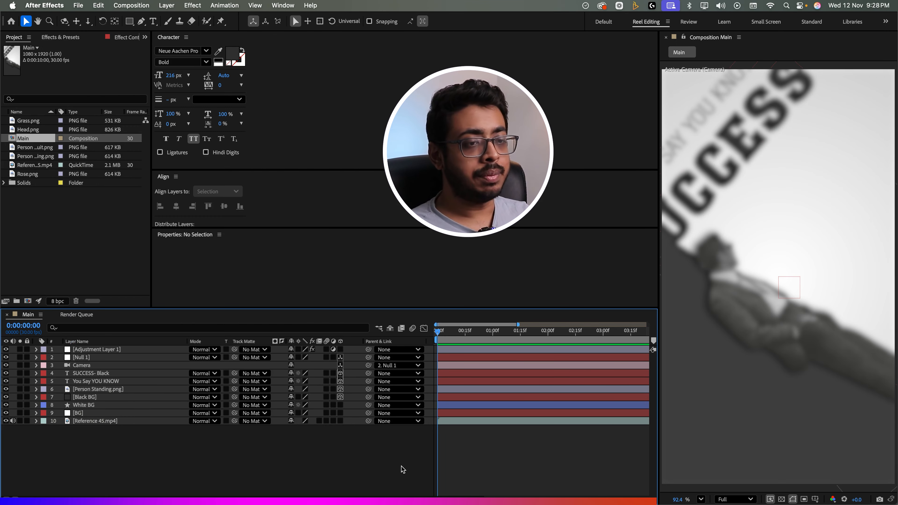
left_click(109, 375)
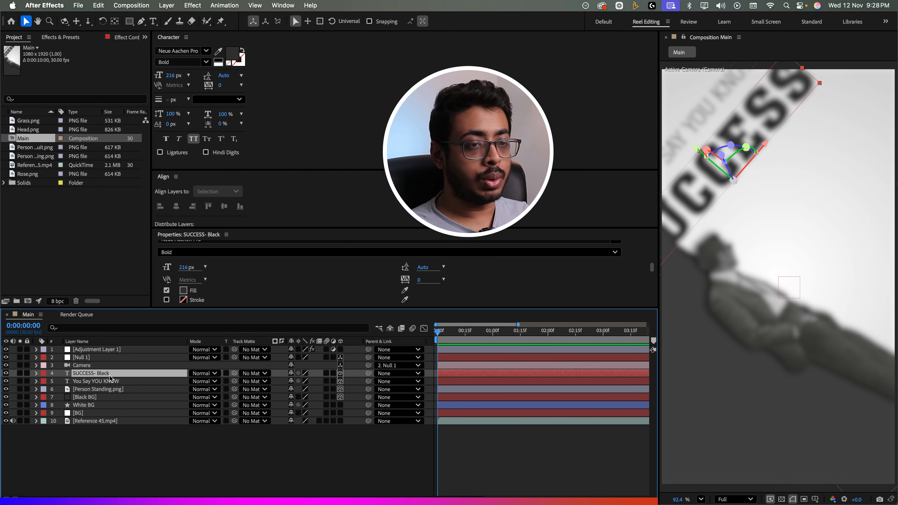
left_click(36, 374)
left_click(358, 381)
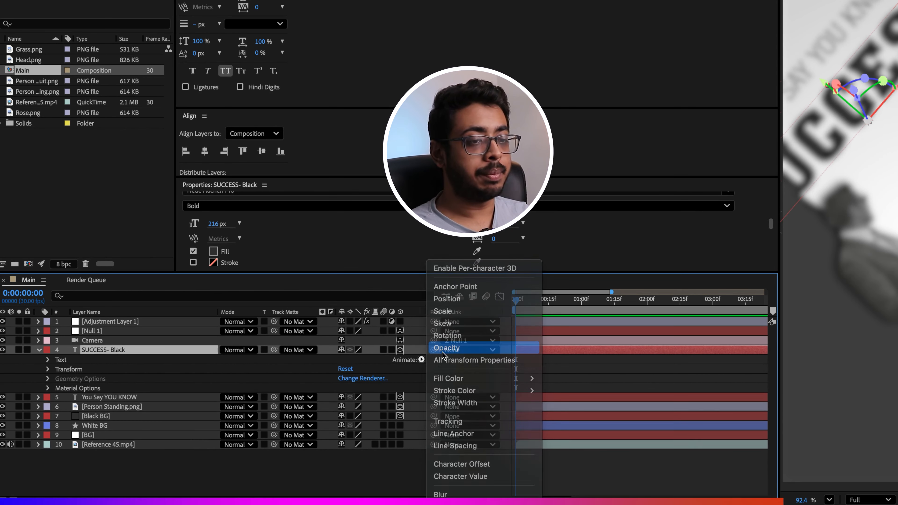
left_click(442, 350)
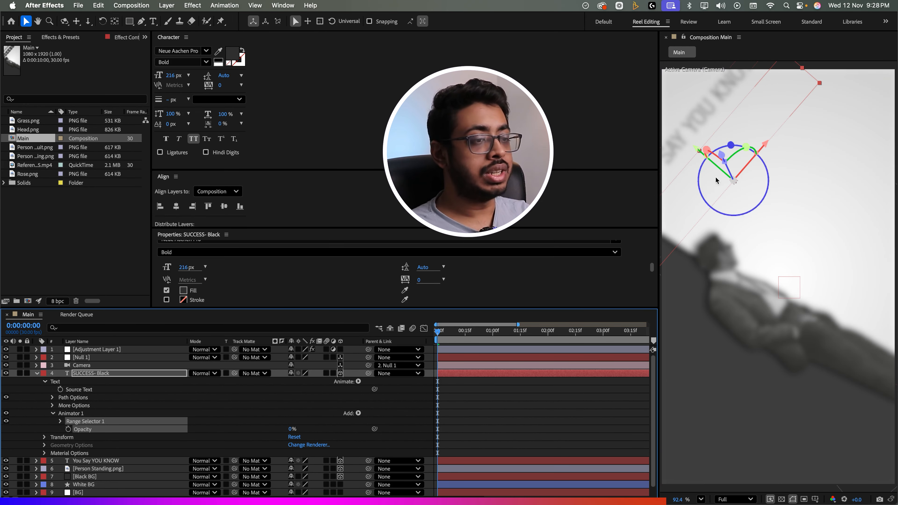
left_click(60, 421)
- Keyframe the range selector's Offset from 0% at 0:00:00:21 to 100% at 0:00:01:09
key("space")
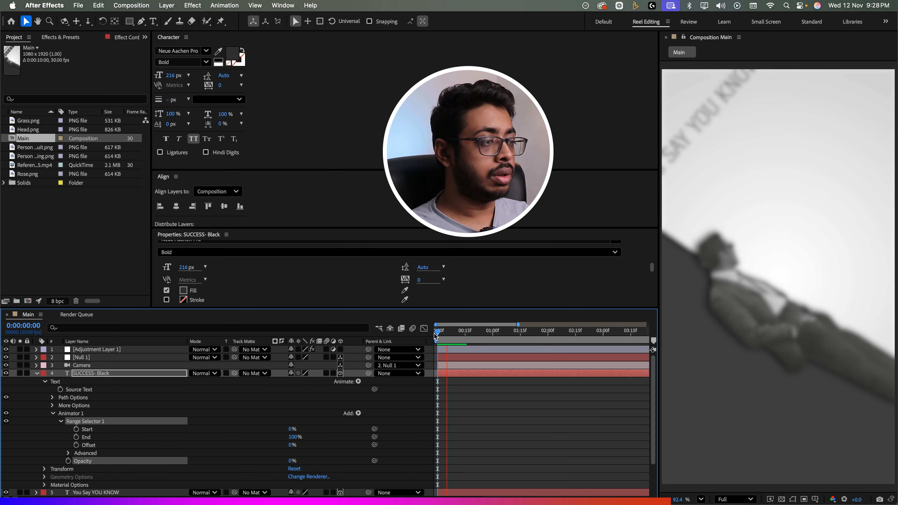
left_click(476, 335)
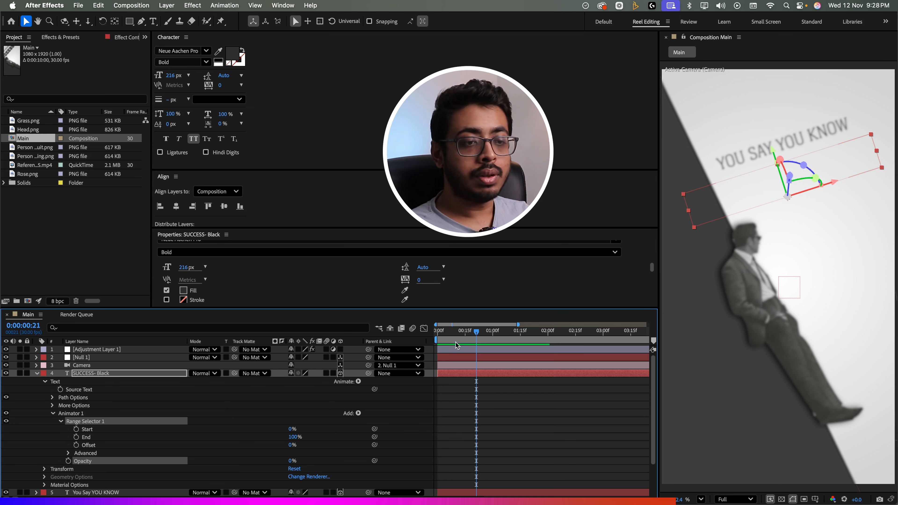
left_click(76, 445)
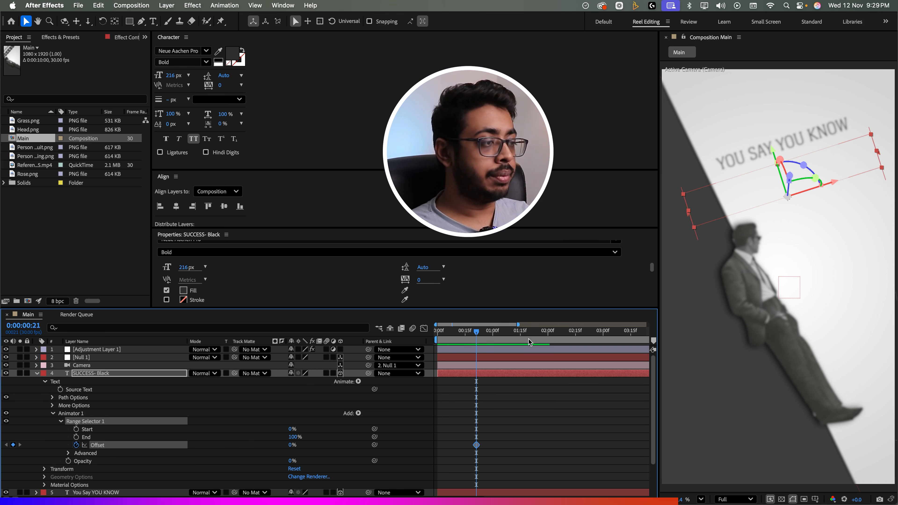
left_click_drag(479, 331, 512, 338)
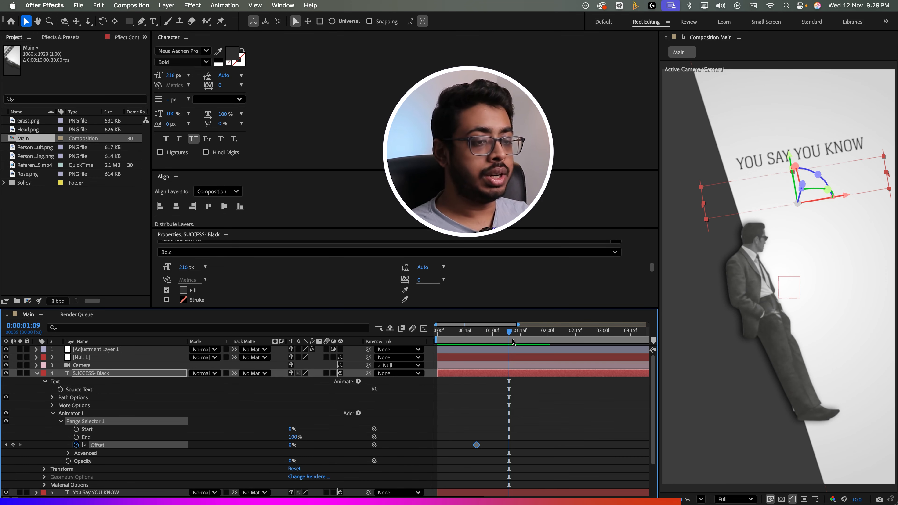
left_click_drag(291, 445, 386, 444)
left_click_drag(479, 339, 479, 358)
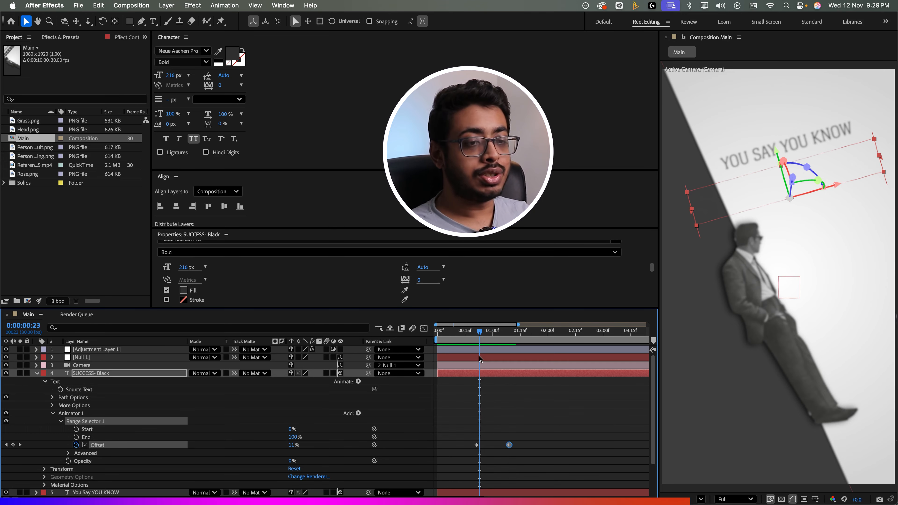
- Turn on Randomize Order in the range selector's advanced settings and check the letters at 0:00:01:09
left_click(68, 453)
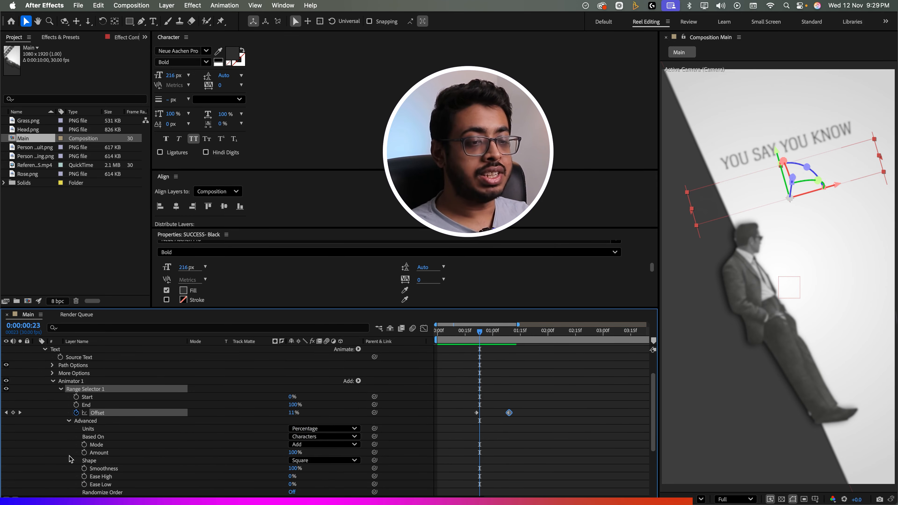
scroll(199, 449, "down", 5)
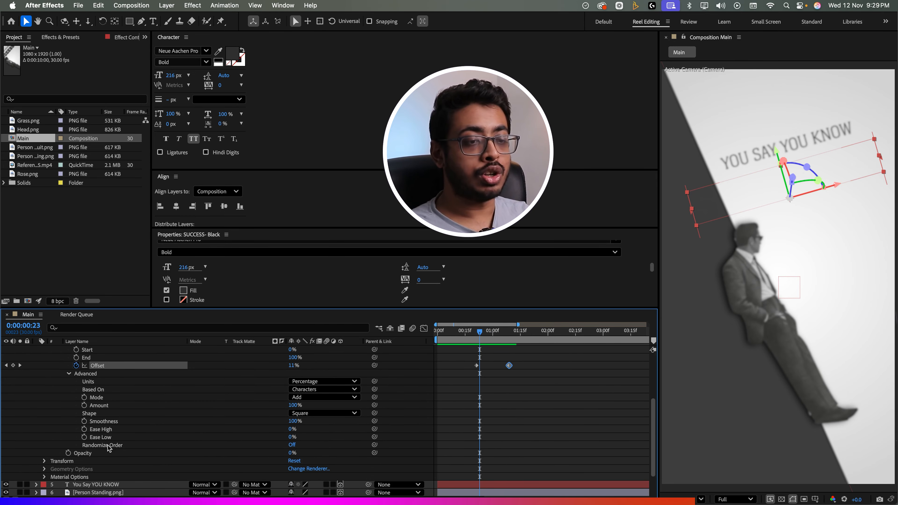
left_click(292, 445)
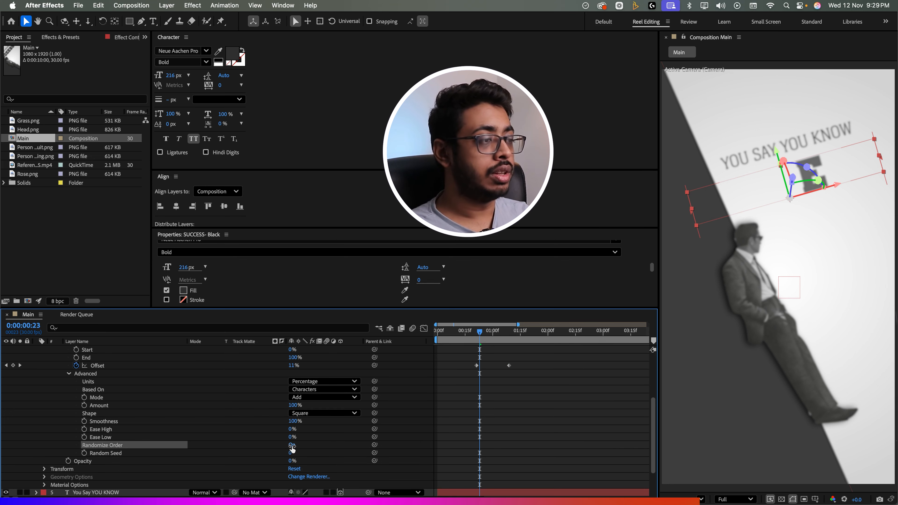
left_click_drag(481, 334, 509, 347)
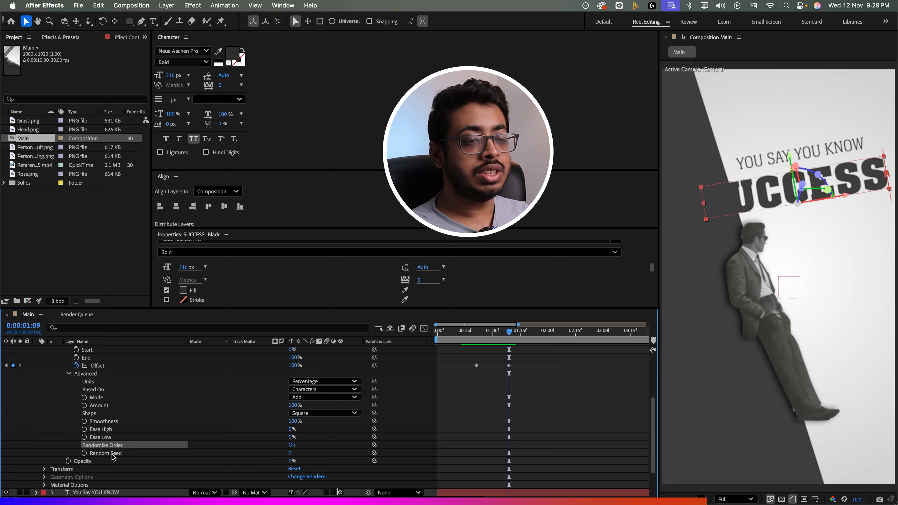
- Set the range selector's Random Seed to 100 and collapse the "SUCCESS- Black" layer
left_click(289, 453)
type("1")
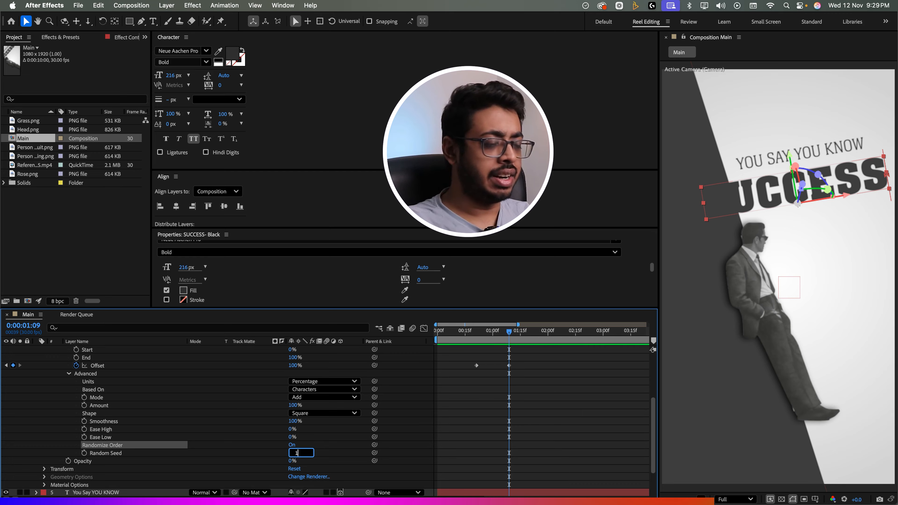
type("00")
left_click(328, 451)
scroll(221, 403, "up", 5)
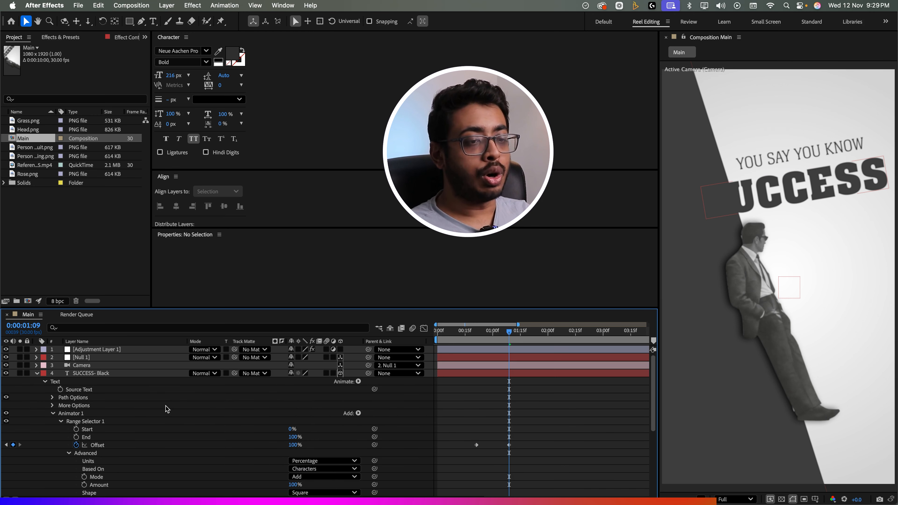
left_click(36, 373)
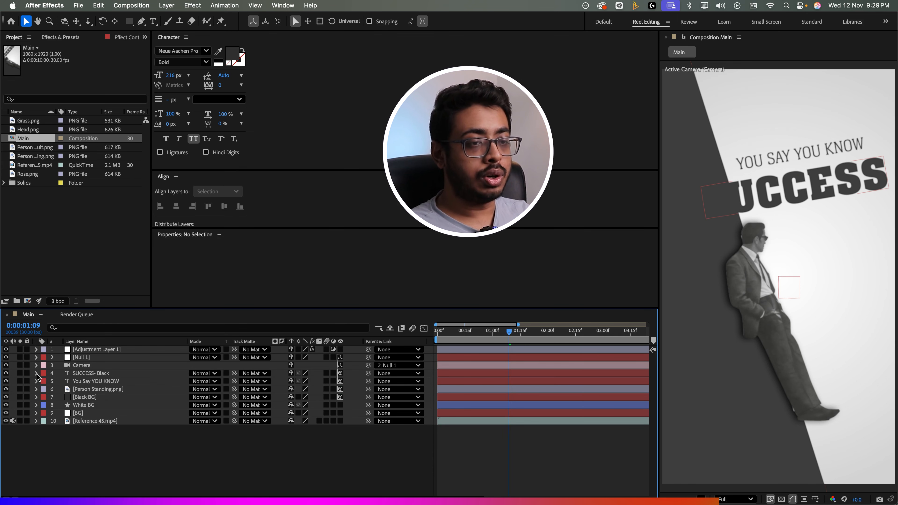
- Duplicate the "SUCCESS- Black" layer and rename the copy "SUCCESS- White"
left_click(120, 375)
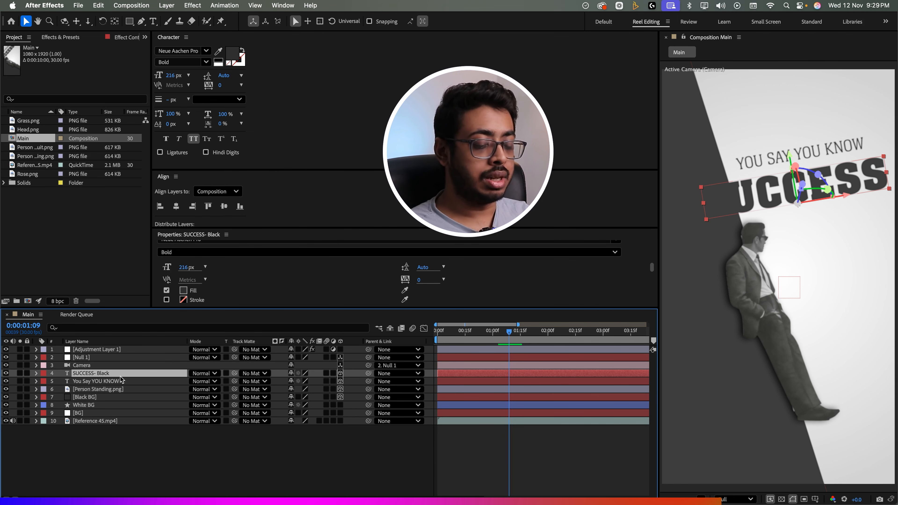
key("super+d")
key("Return")
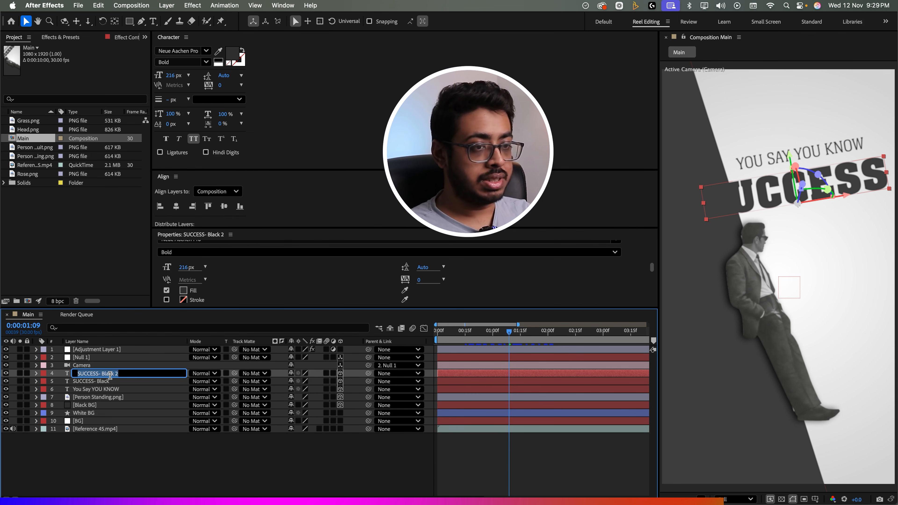
type("SUCCESS- White")
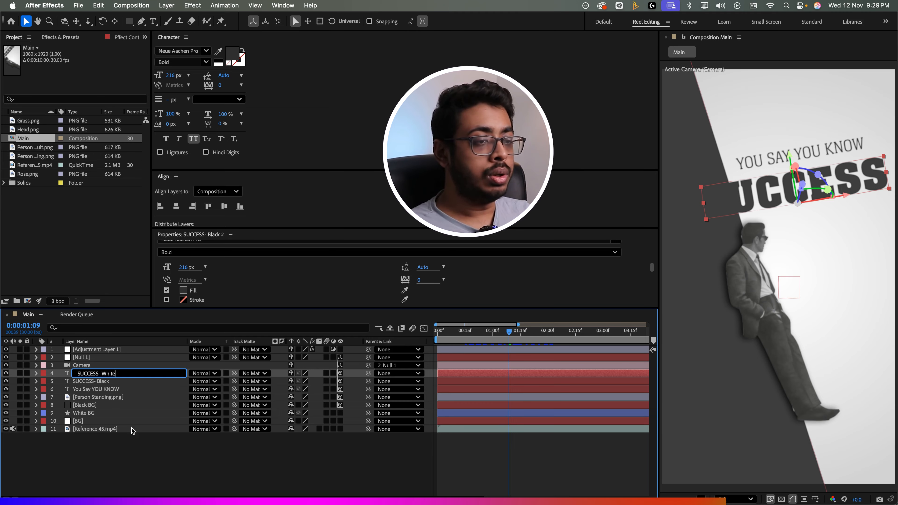
key("Return")
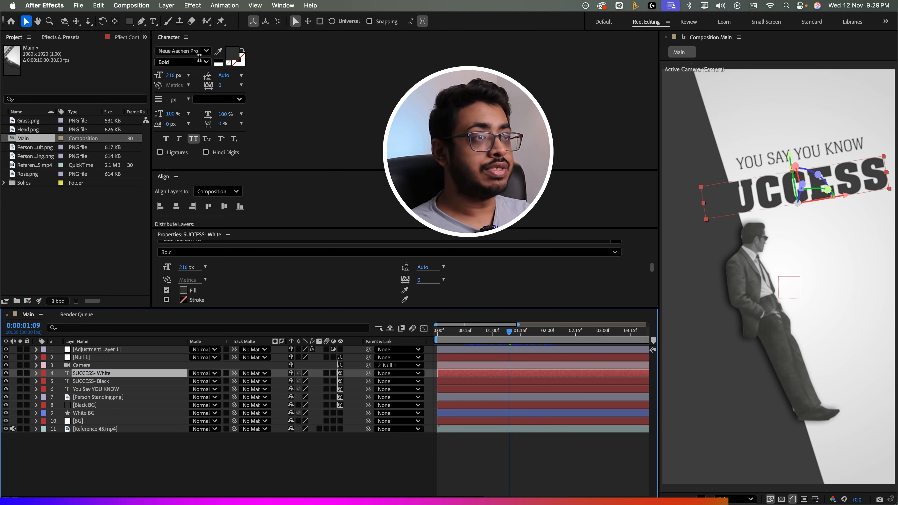
- Set the "SUCCESS- White" text fill to light grey D4D4D4, sampled from the light background above the title
left_click(231, 56)
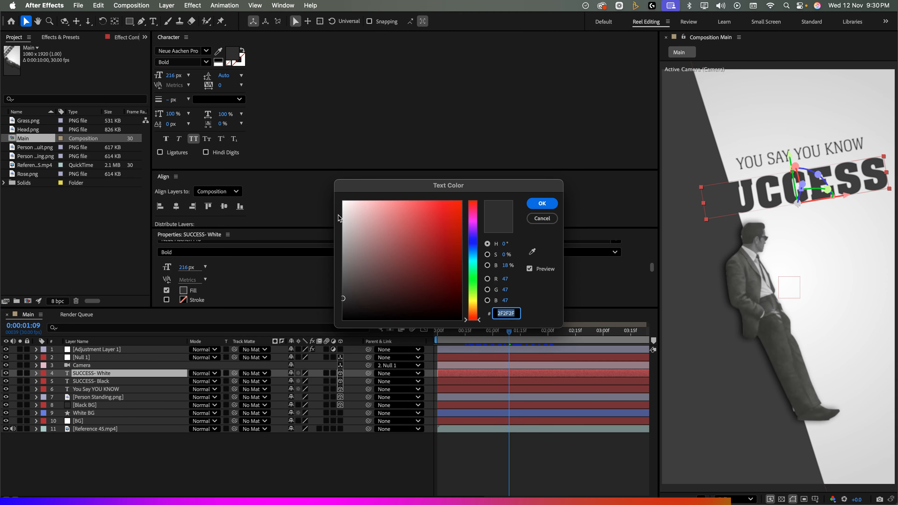
left_click_drag(344, 216, 322, 190)
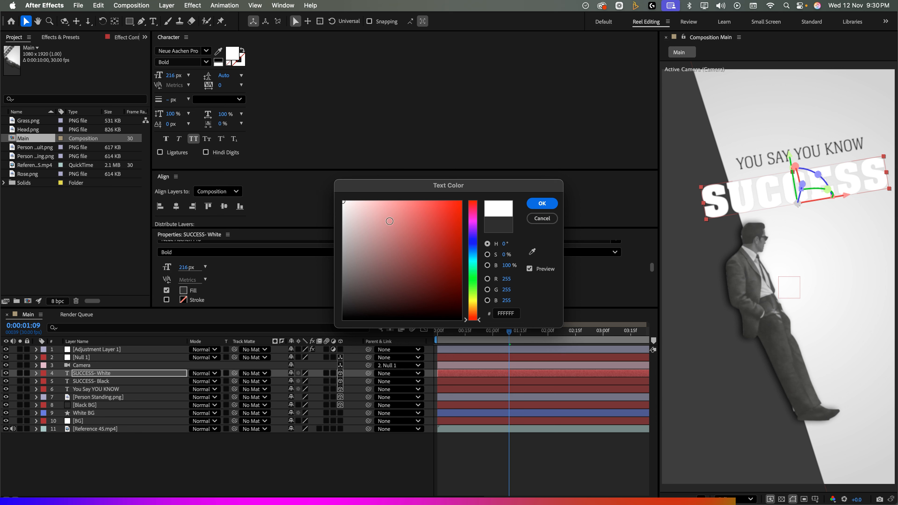
left_click_drag(343, 216, 340, 221)
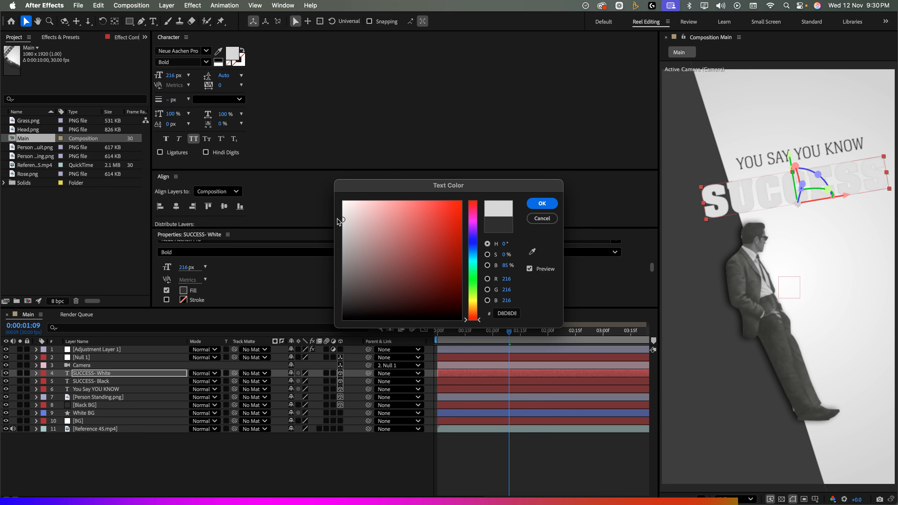
left_click(533, 252)
left_click(752, 104)
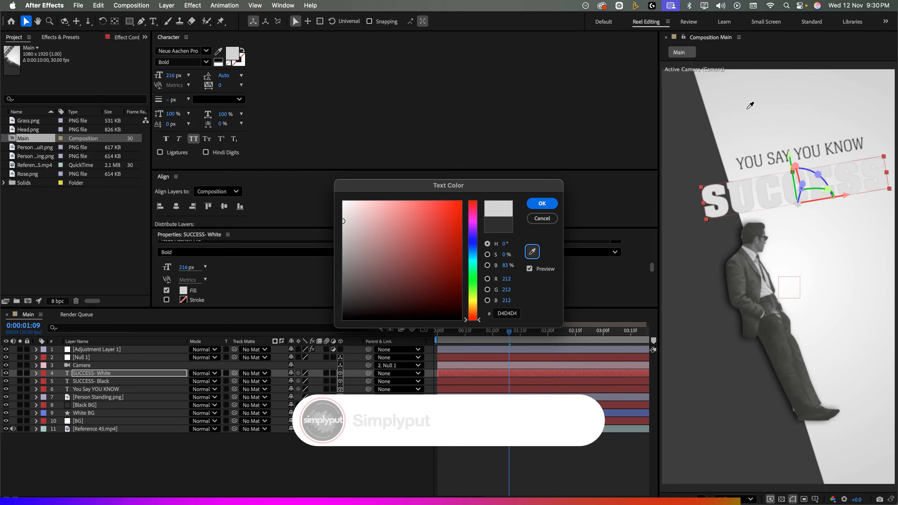
left_click(538, 205)
left_click(136, 374)
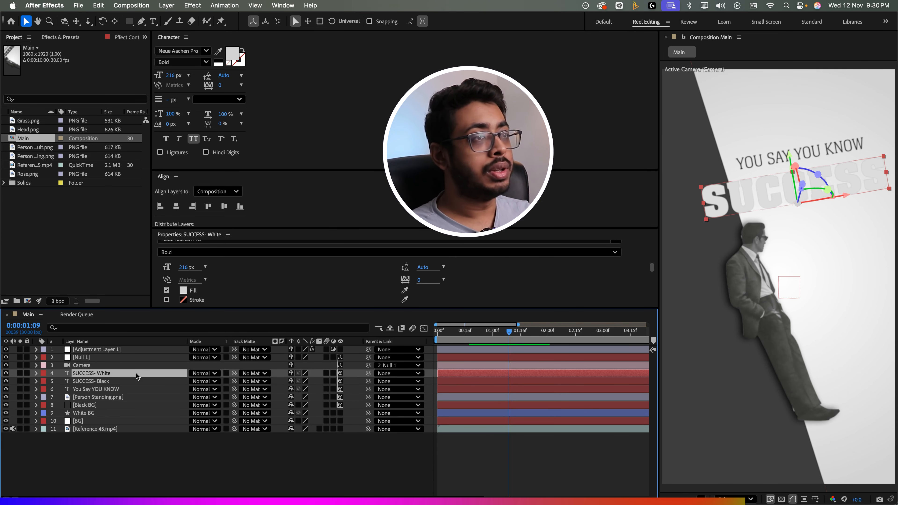
- Draw a closed Pen mask on "SUCCESS- Black" along the diagonal background edge, enclosing the part of the word over the white area
left_click(109, 383)
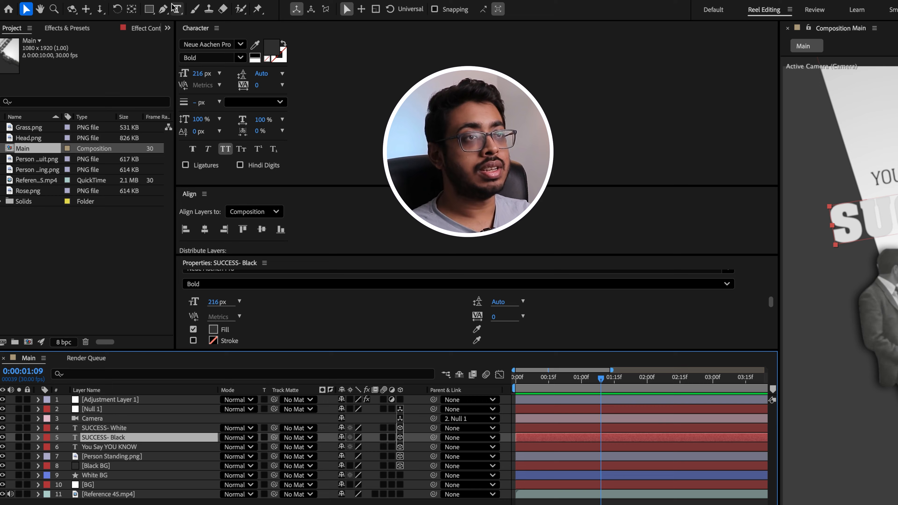
left_click(163, 9)
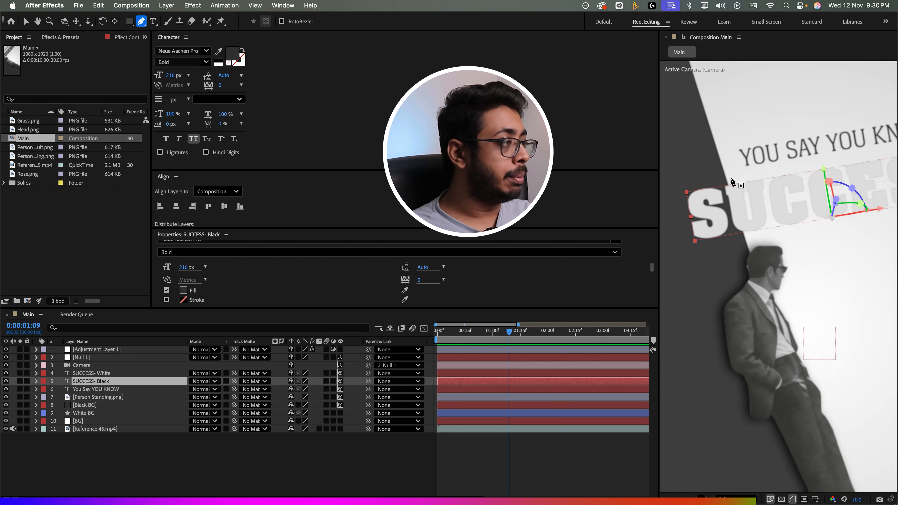
scroll(732, 182, "up", 3)
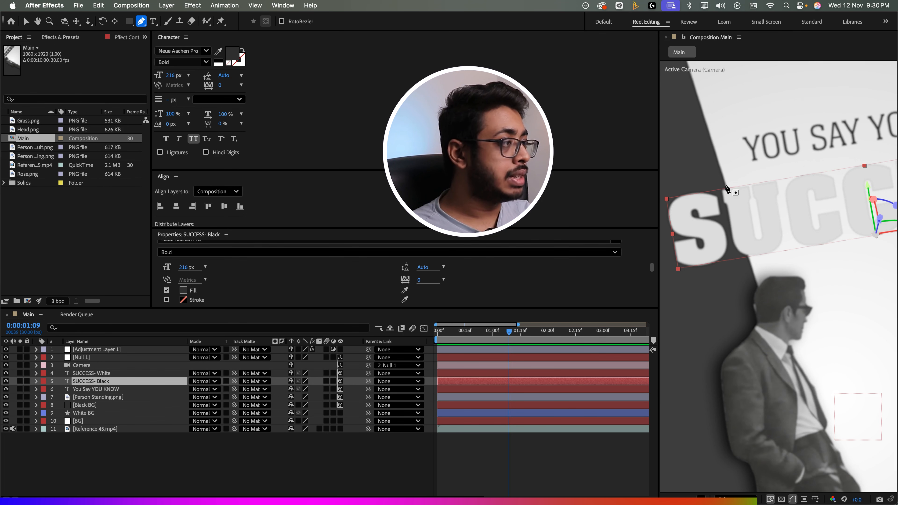
left_click(725, 184)
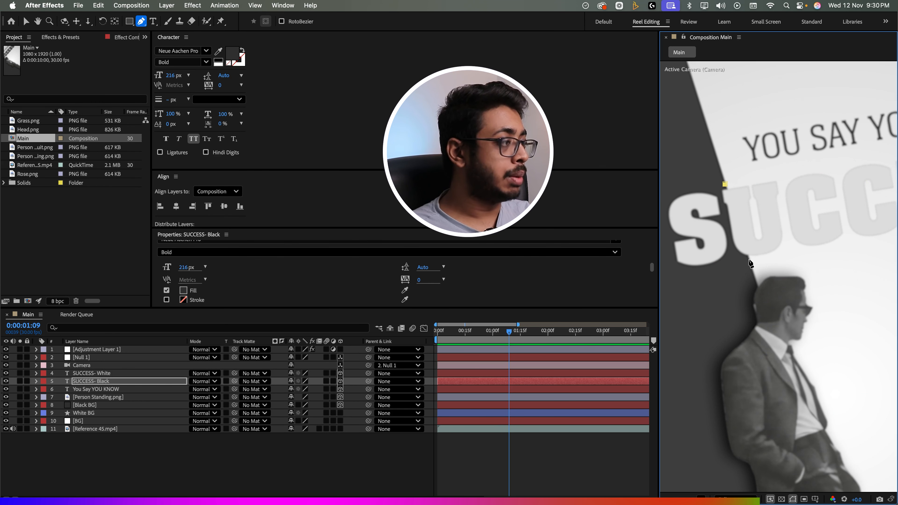
scroll(753, 254, "down", 4)
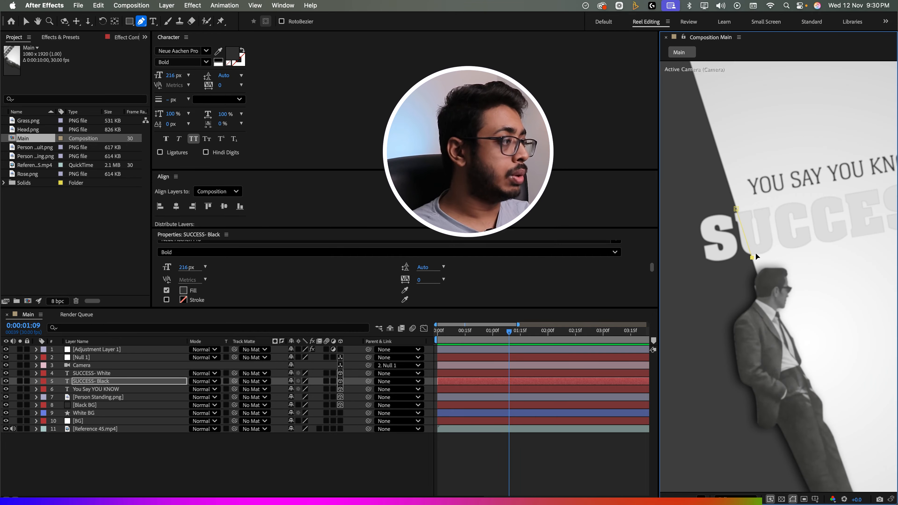
left_click_drag(873, 245, 796, 272)
left_click(813, 222)
left_click_drag(693, 253, 783, 232)
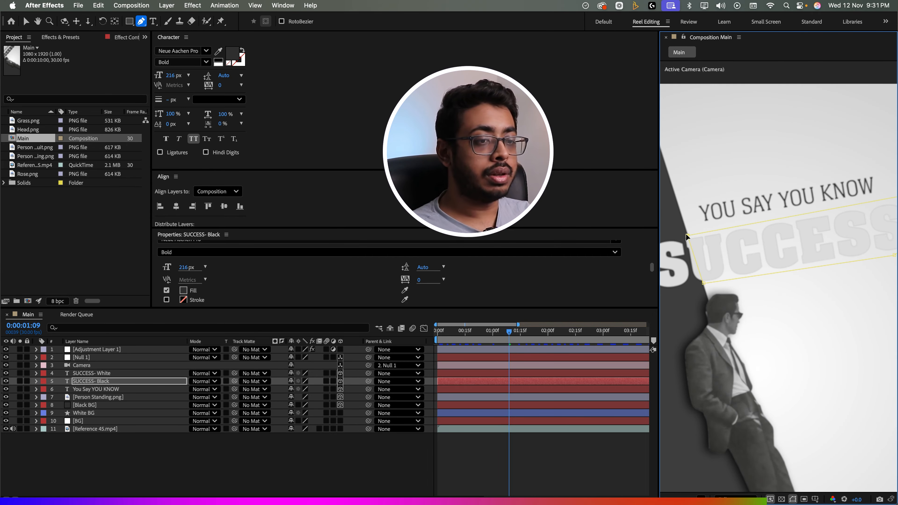
left_click(686, 236)
- Move the "SUCCESS- Black" layer above "SUCCESS- White" and preview the letter reveal from about 0:00:00:14
left_click_drag(104, 384, 105, 372)
left_click(199, 464)
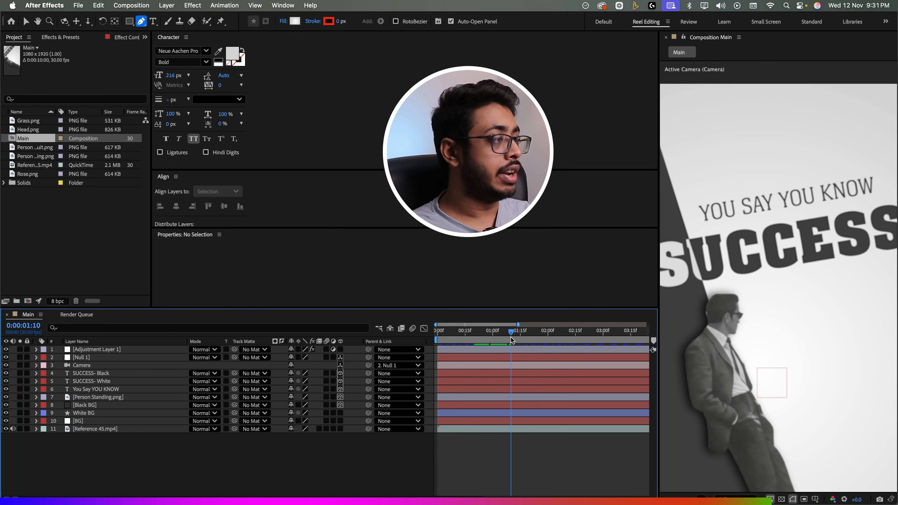
left_click_drag(482, 329, 461, 349)
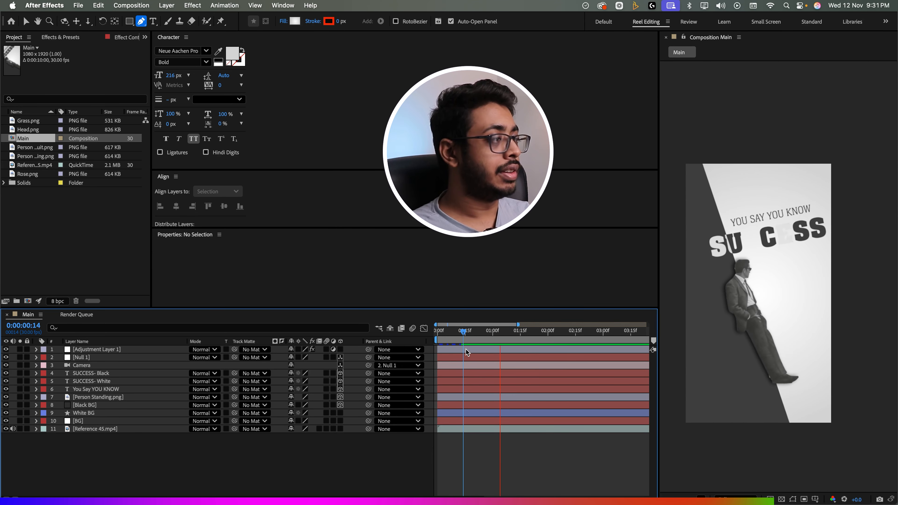
key("space")
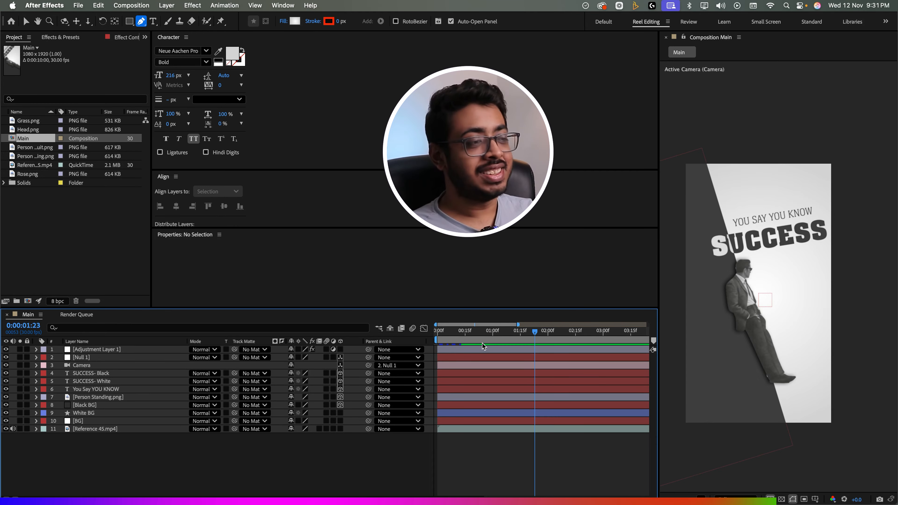
- Scrub the timeline and play the composition from the start to review the SUCCESS letter reveal
left_click_drag(482, 343, 456, 353)
key("space")
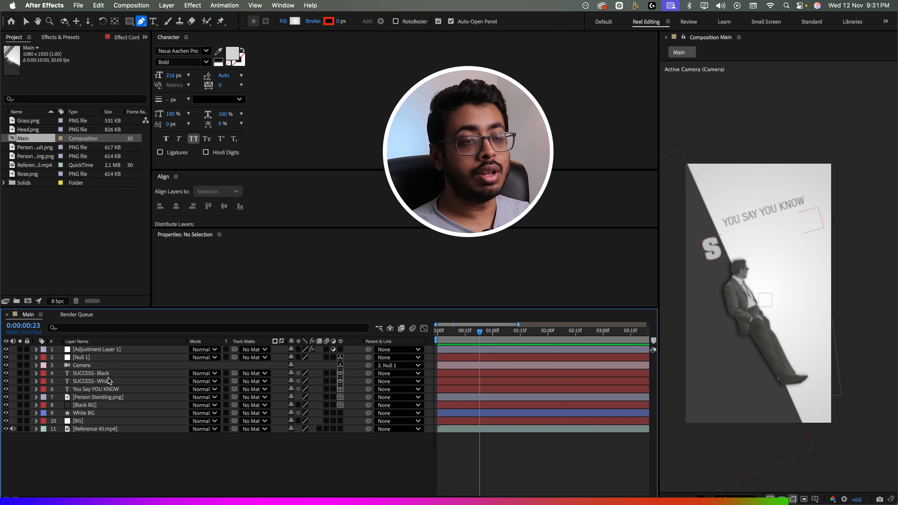
key("space")
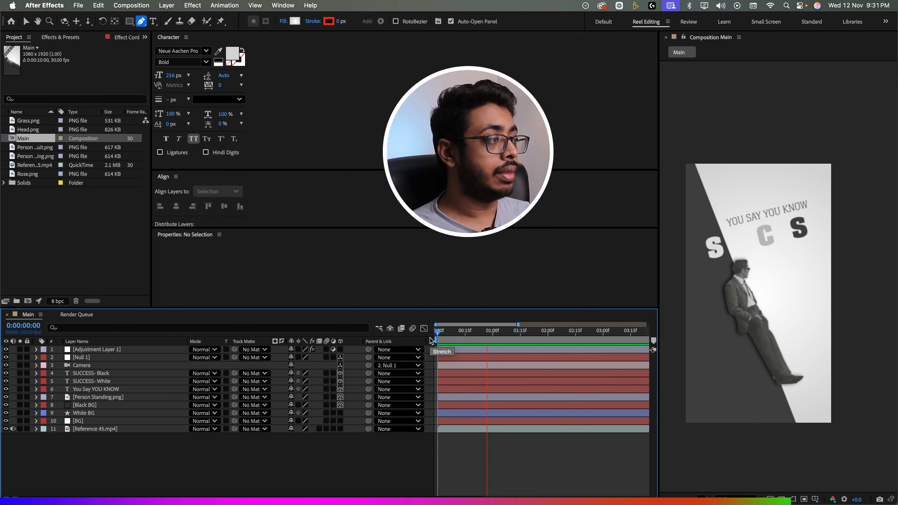
key("space")
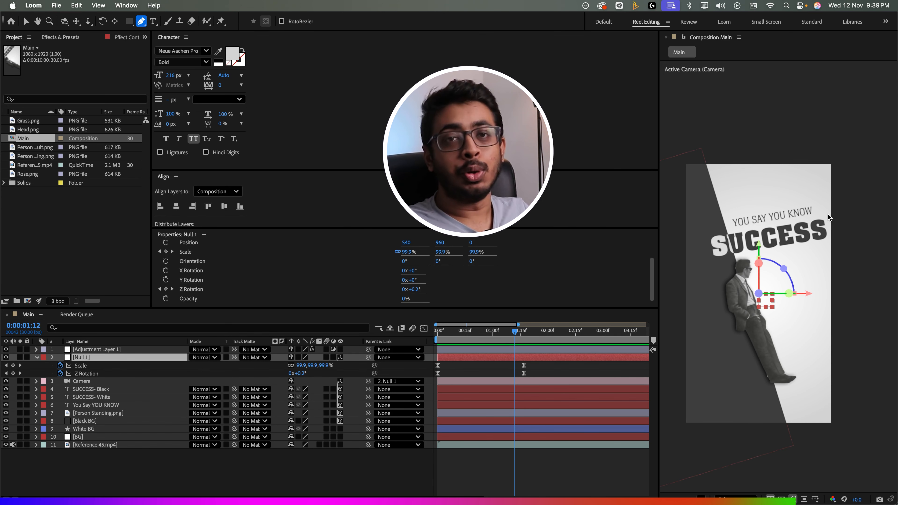
- Select the "You Say YOU KNOW" layer and switch to the QuickTime reference video to study how that line appears
left_click(120, 405)
key("v")
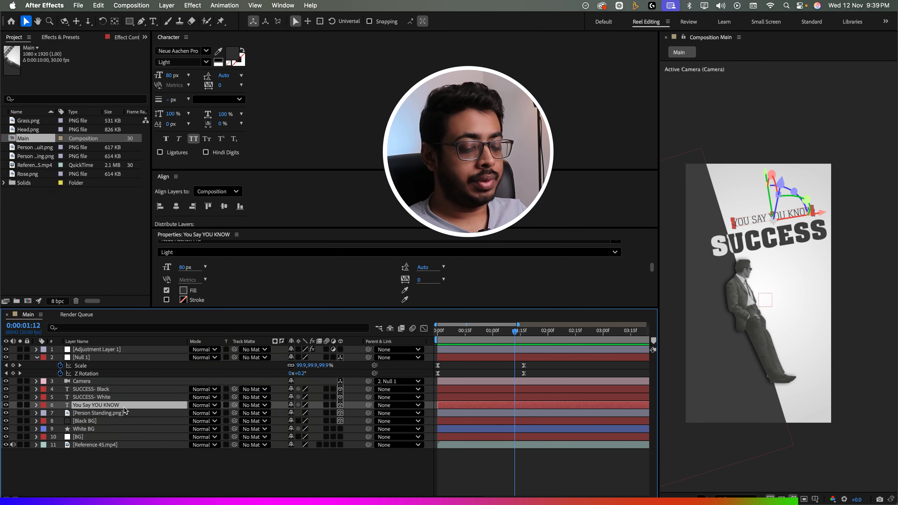
key("super+Tab")
left_click_drag(113, 421, 118, 422)
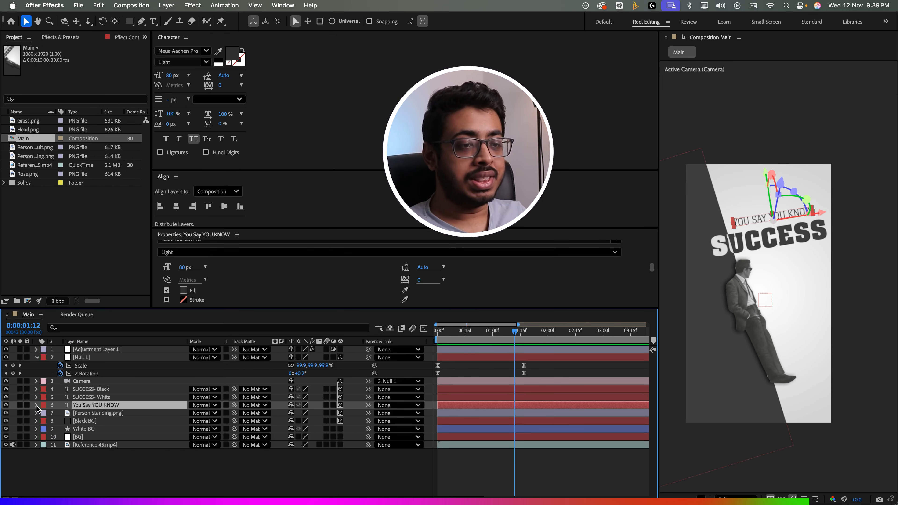
- Add a text animator to the "You Say YOU KNOW" layer with Position 0.0,109.0 and Opacity 0%
left_click(37, 405)
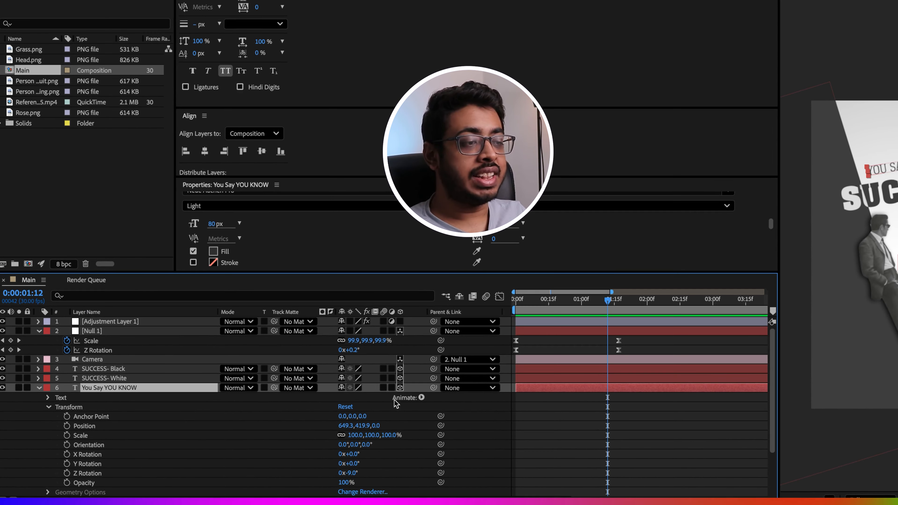
left_click(421, 397)
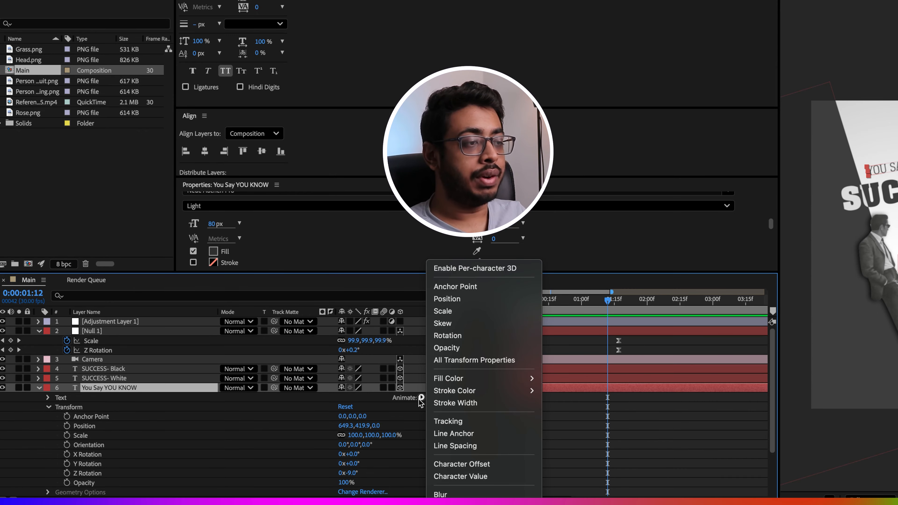
left_click(447, 299)
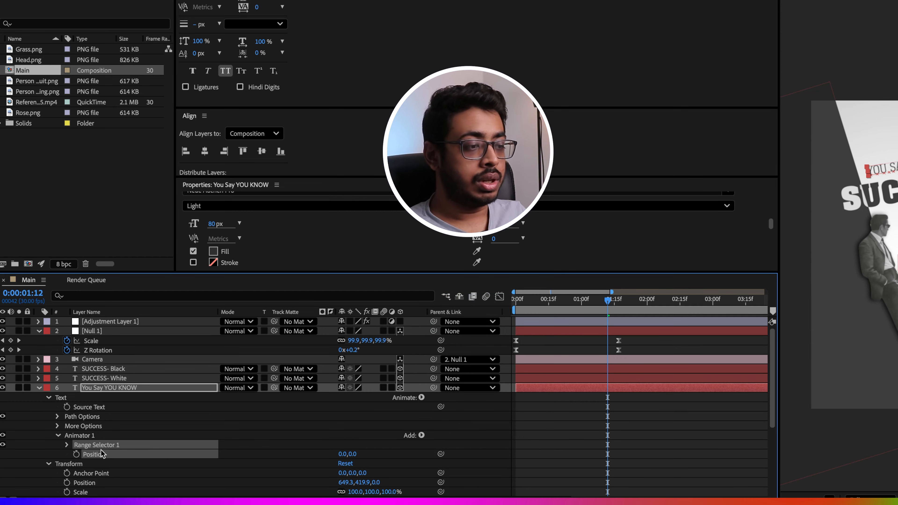
left_click(420, 436)
mouse_move(442, 435)
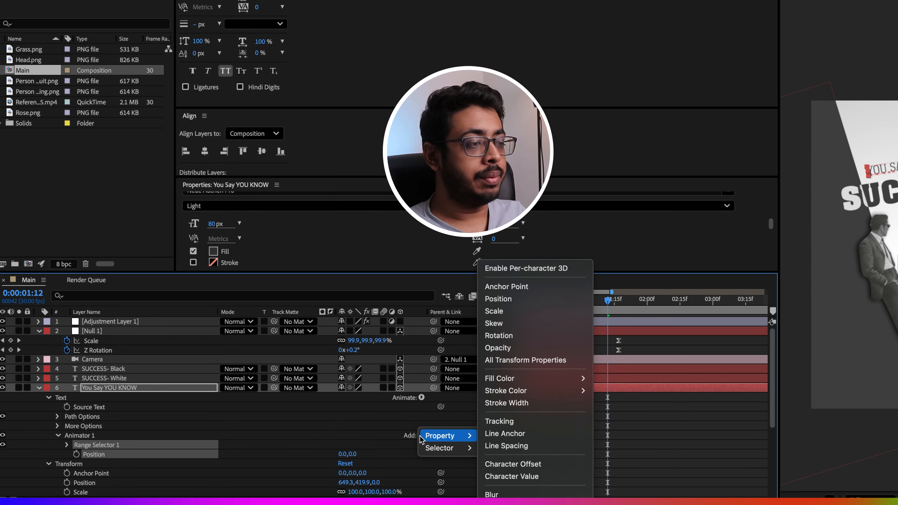
left_click(551, 347)
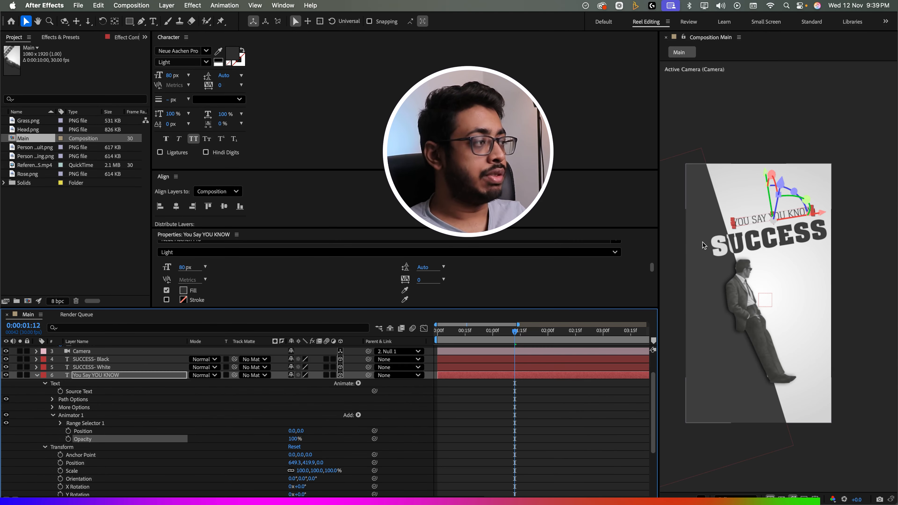
left_click_drag(301, 431, 174, 439)
left_click(293, 439)
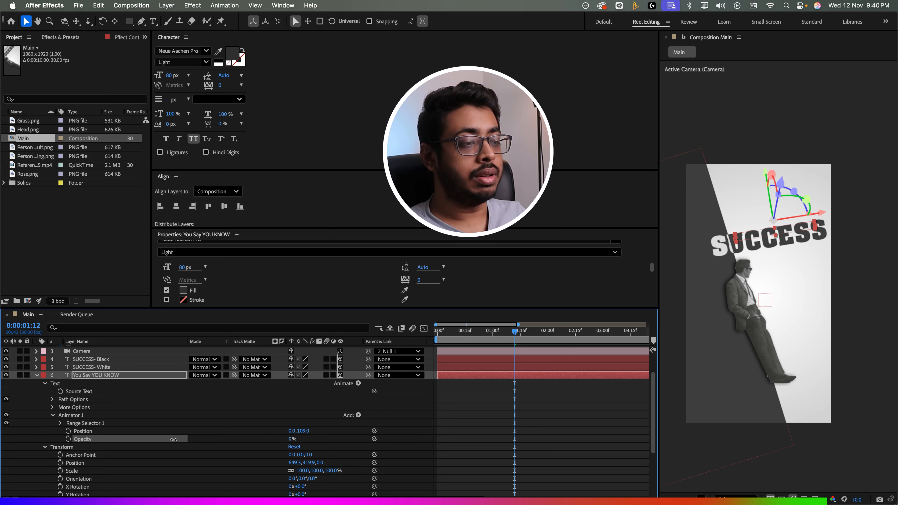
- Keyframe the Range Selector Offset of "You Say YOU KNOW" from 0% at 0:00:00:00 to 100% at 0:00:01:00
left_click(62, 424)
key("Home")
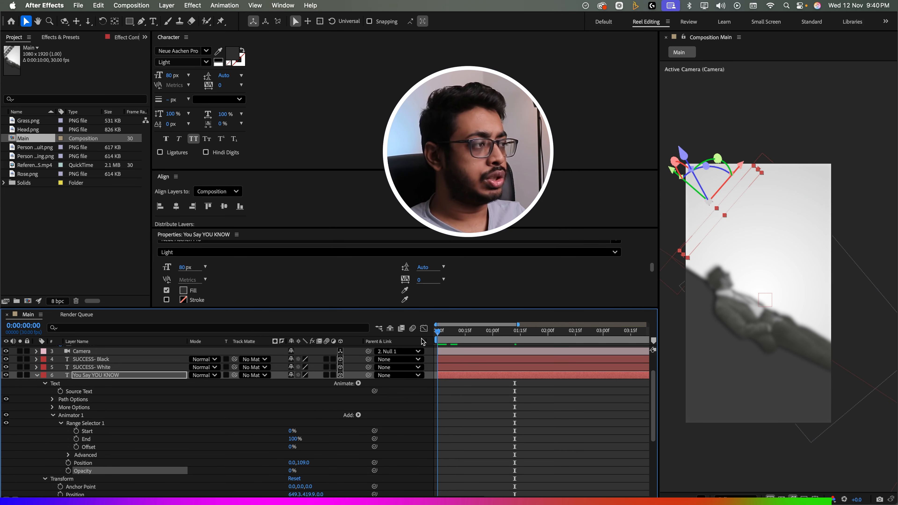
key("space")
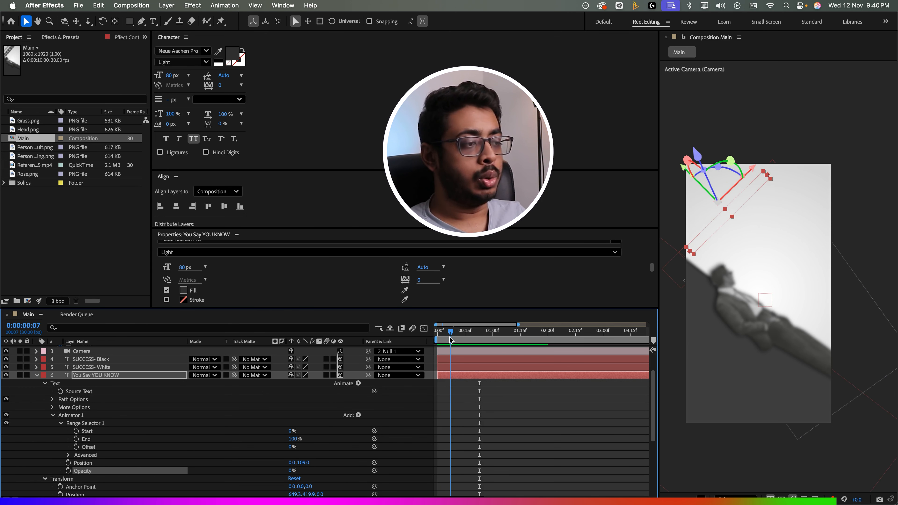
key("space")
left_click(76, 447)
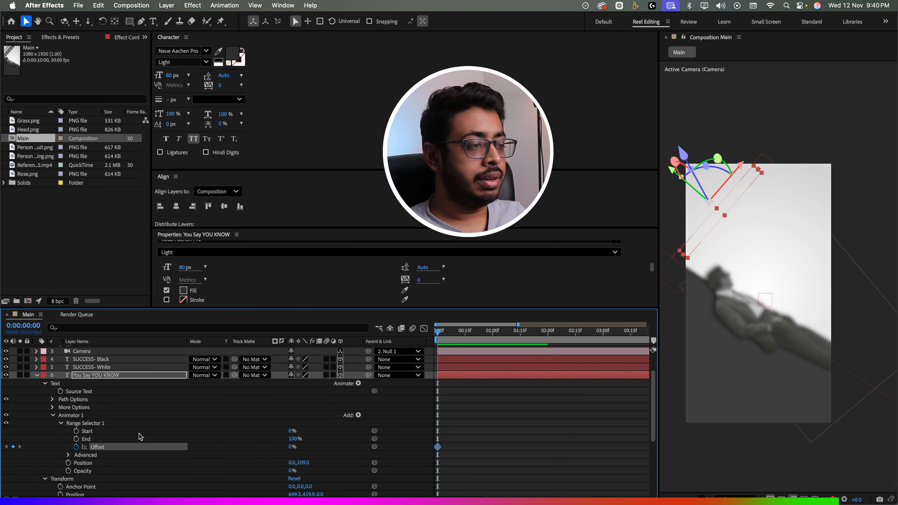
left_click_drag(439, 332, 493, 334)
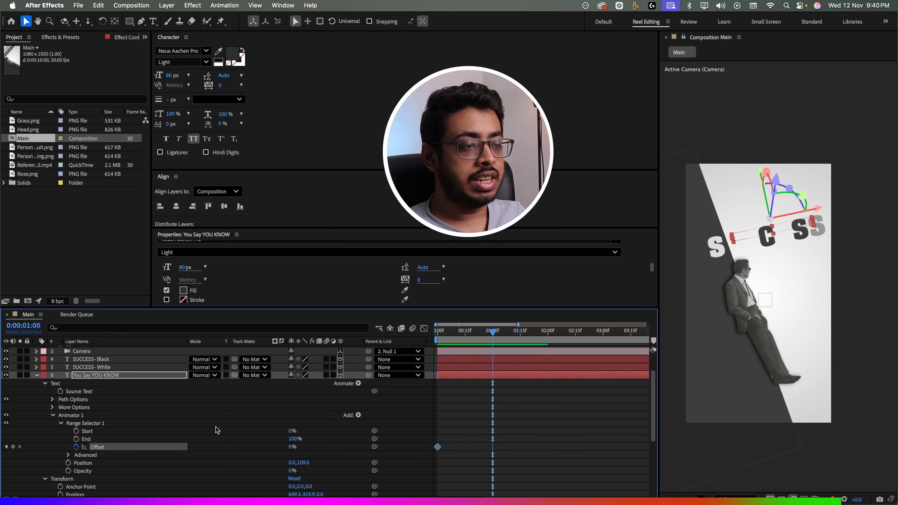
left_click_drag(292, 447, 447, 447)
left_click_drag(438, 333, 459, 362)
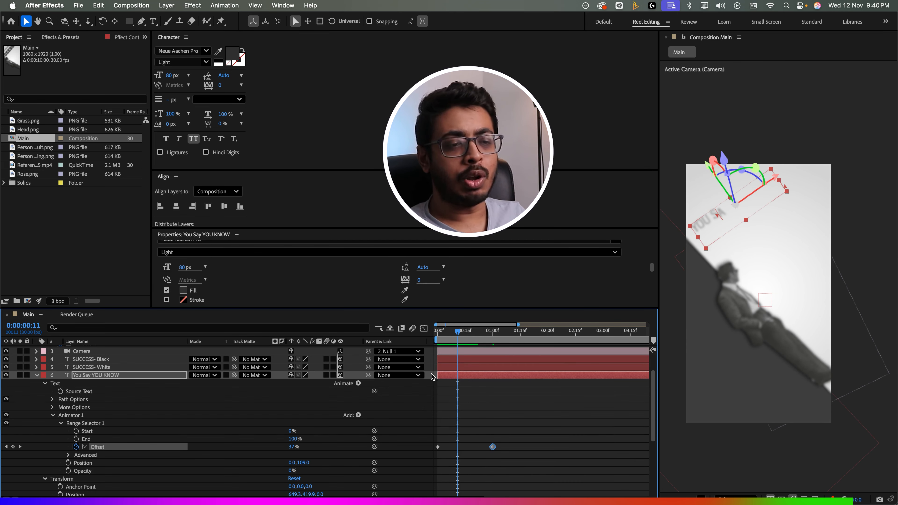
- Set the Range Selector's Based On option to Words in its advanced settings and preview the reveal
left_click(69, 456)
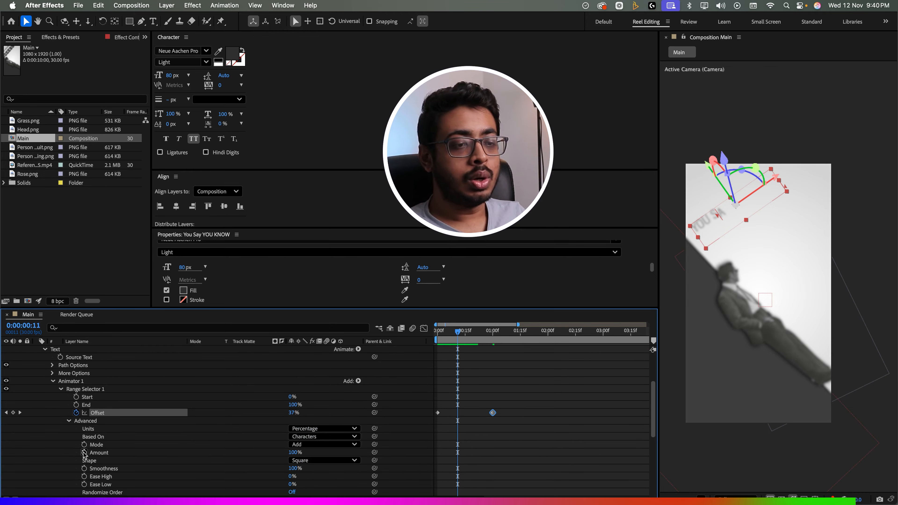
left_click(325, 437)
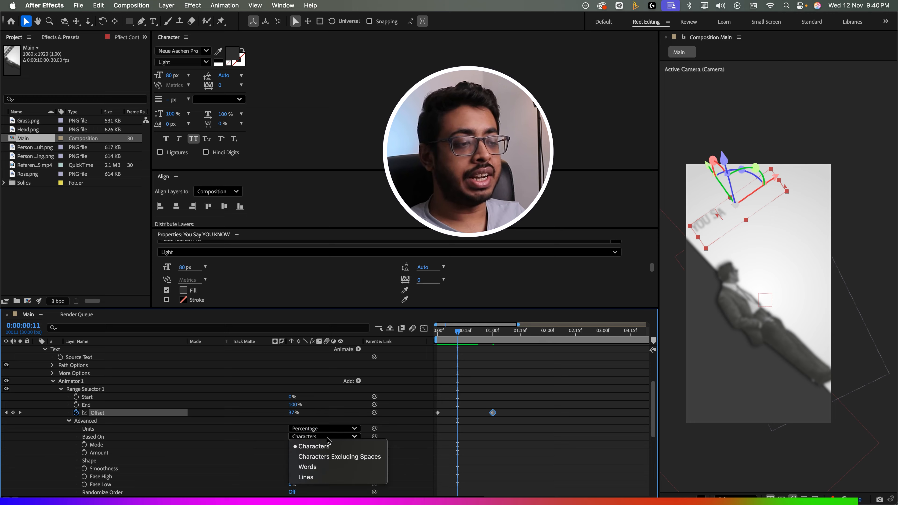
left_click(311, 467)
left_click_drag(448, 340, 405, 353)
key("space")
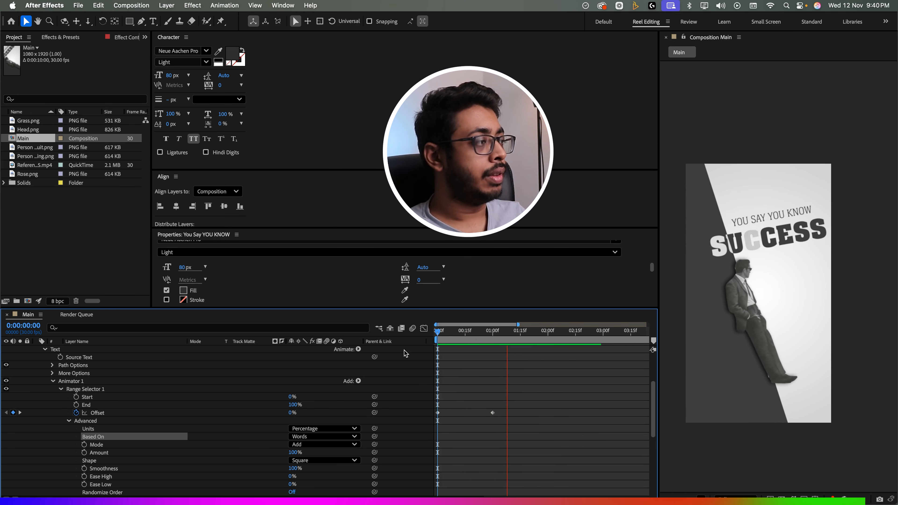
key("space")
- Enlarge the composition view and scrub and play the word-by-word reveal of "YOU SAY YOU KNOW"
left_click_drag(452, 340, 475, 340)
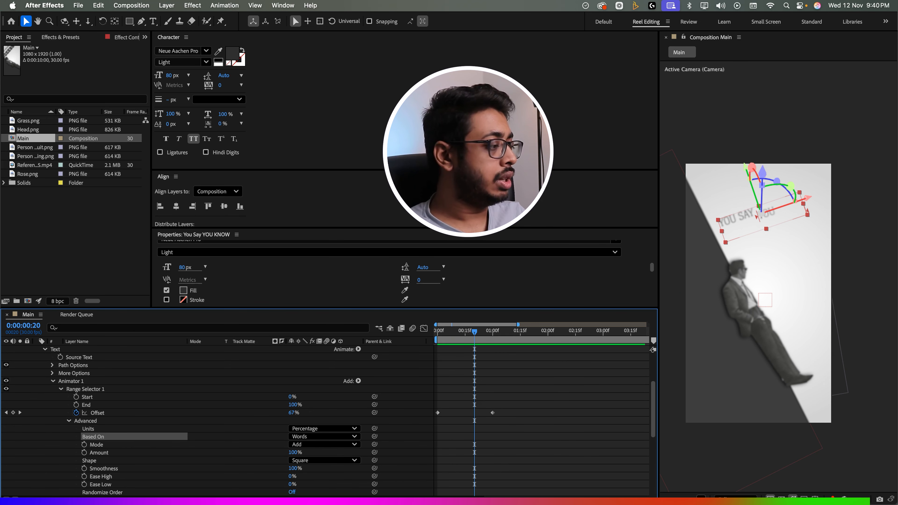
left_click(734, 499)
left_click(725, 324)
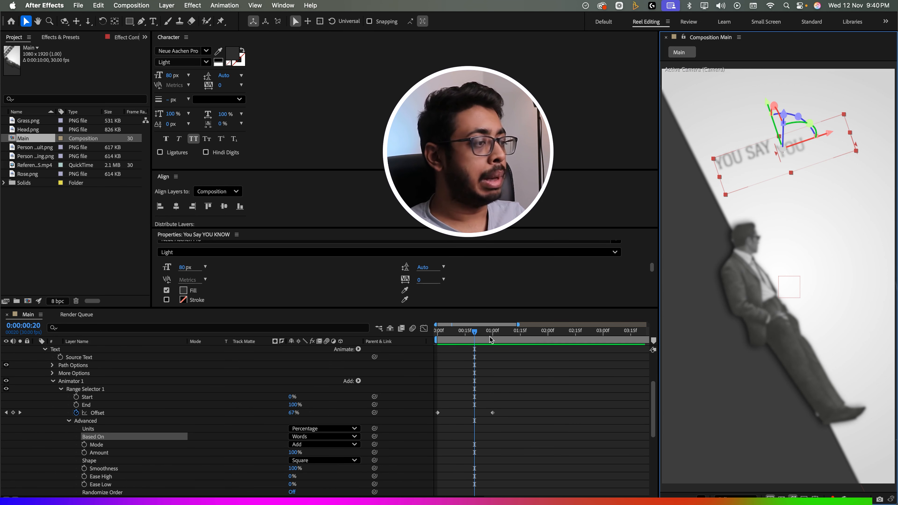
left_click(437, 332)
left_click_drag(437, 335, 503, 341)
key("space")
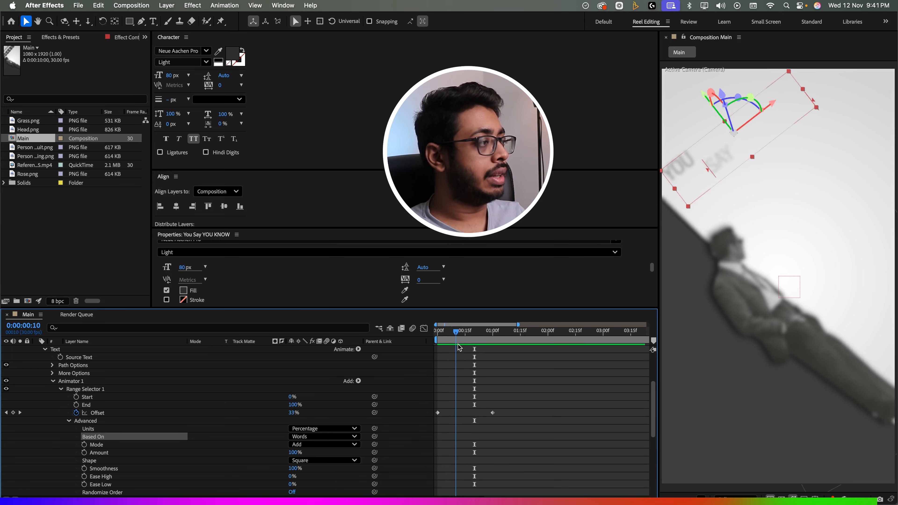
key("space")
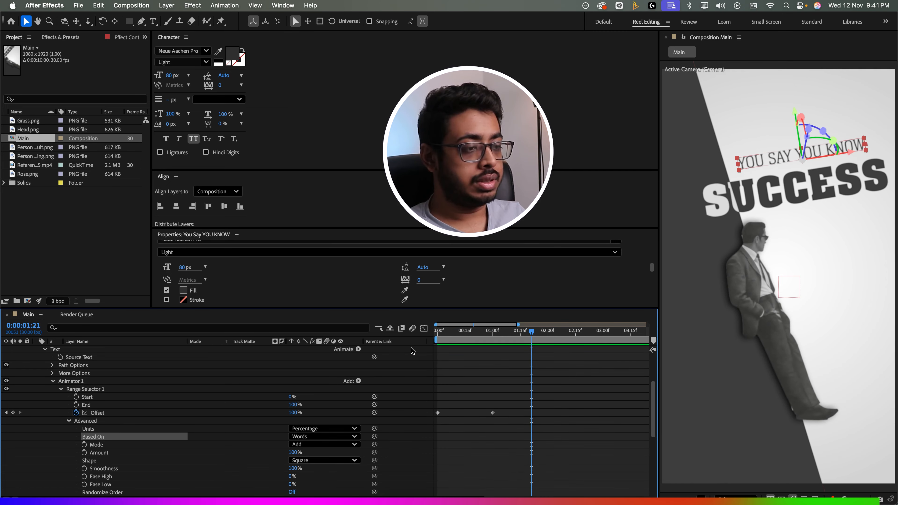
- Move the second Offset keyframe earlier to about 0:00:00:23 and preview the faster reveal
left_click_drag(490, 334, 492, 333)
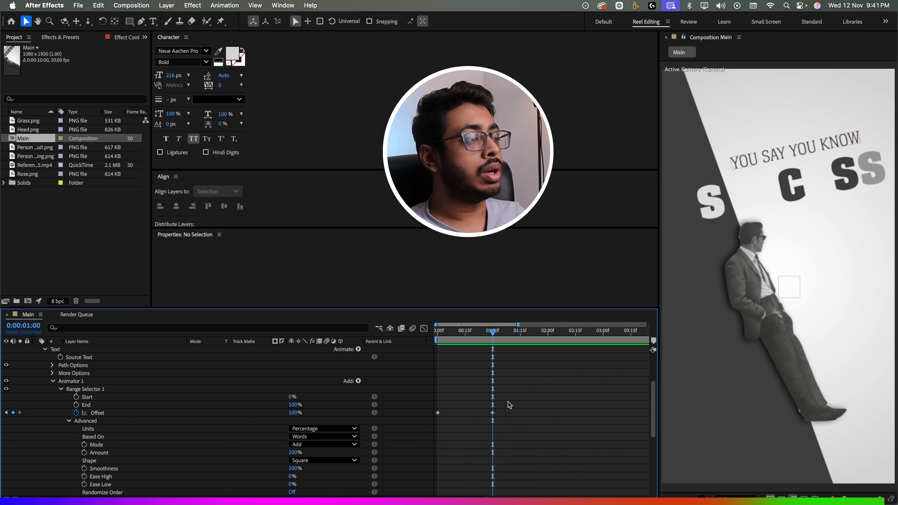
left_click(493, 413)
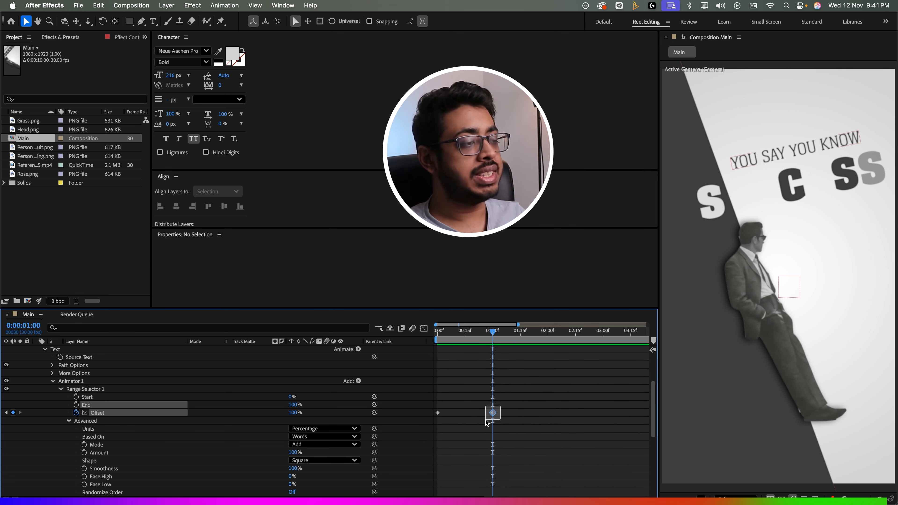
left_click_drag(493, 416, 481, 416)
key("space")
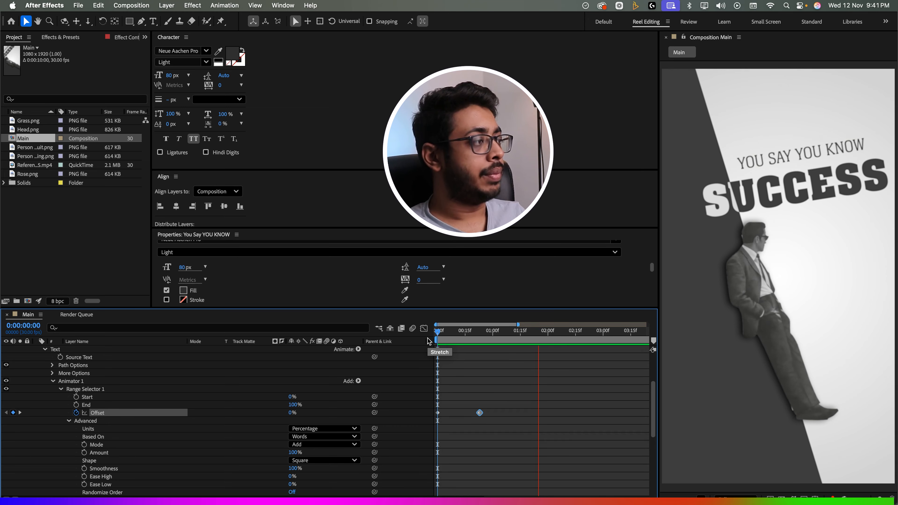
key("space")
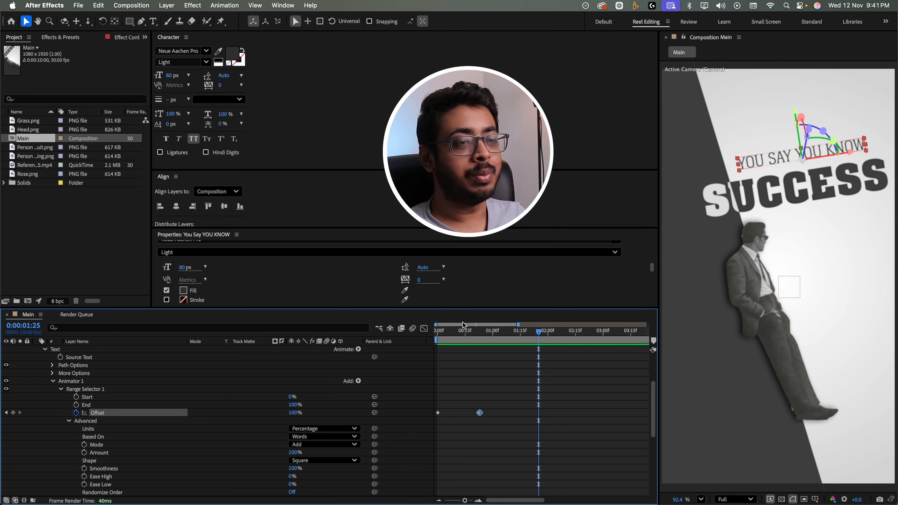
- Collapse the expanded layers and give the six layers from "SUCCESS- Black" to "White BG" the Green label color
scroll(62, 390, "up", 4)
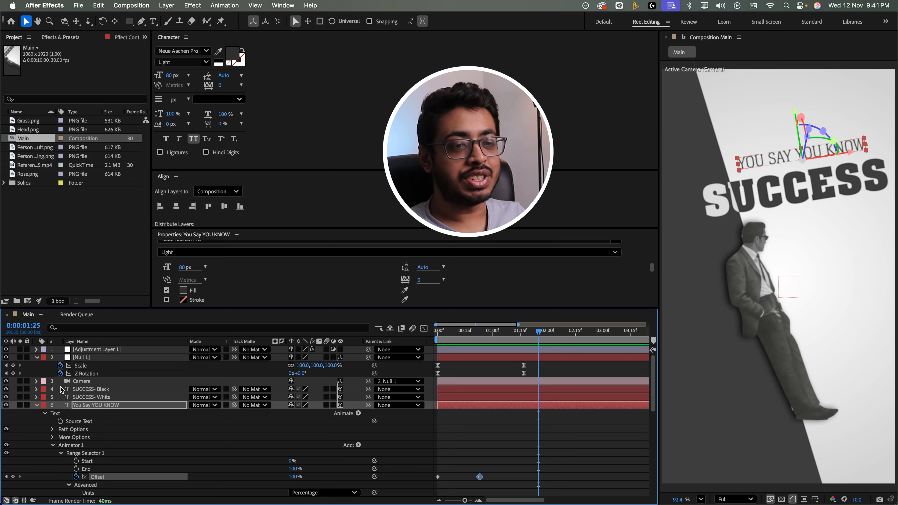
left_click(37, 405)
left_click(36, 358)
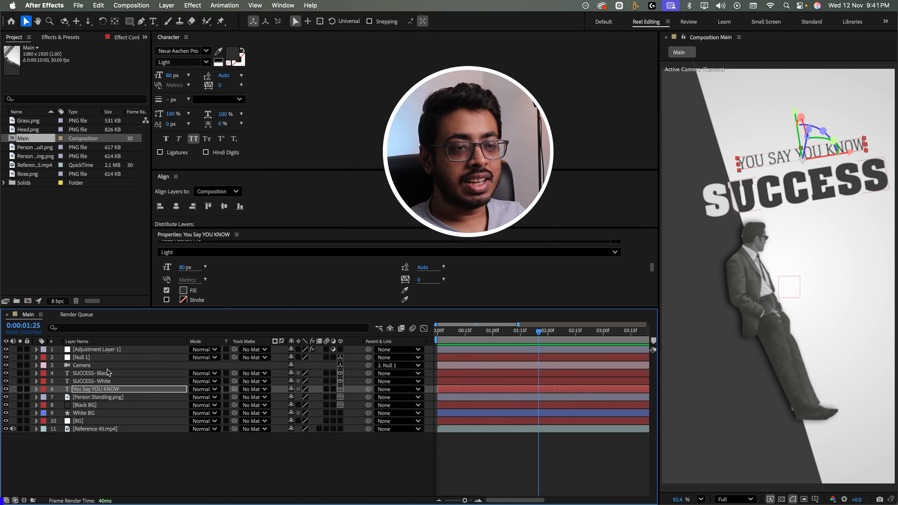
left_click(99, 374)
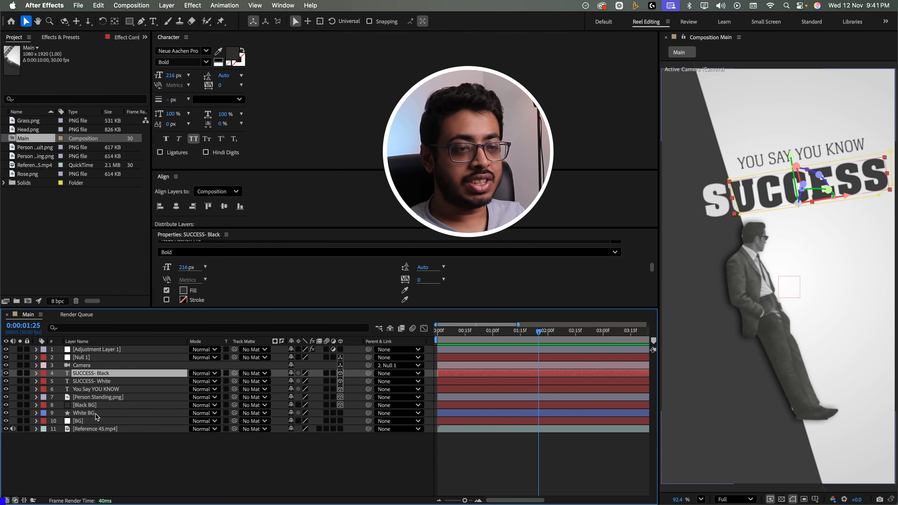
left_click(97, 413, "shift")
left_click(42, 416)
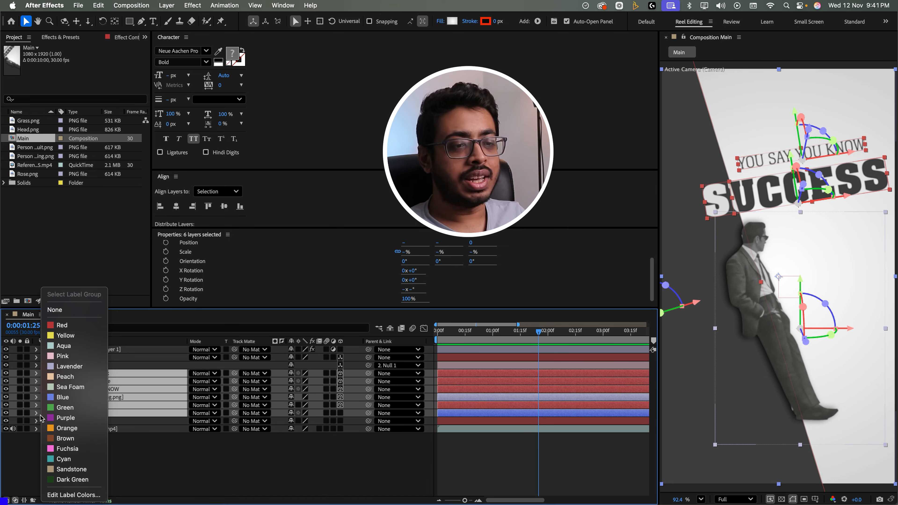
left_click(65, 407)
- Preview the composition, and scrub the QuickTime reference video to the "BUT HAVE YOU ACTUALLY EARNED IT?" scene
key("space")
left_click(280, 479)
key("super+Tab")
left_click_drag(117, 420, 135, 420)
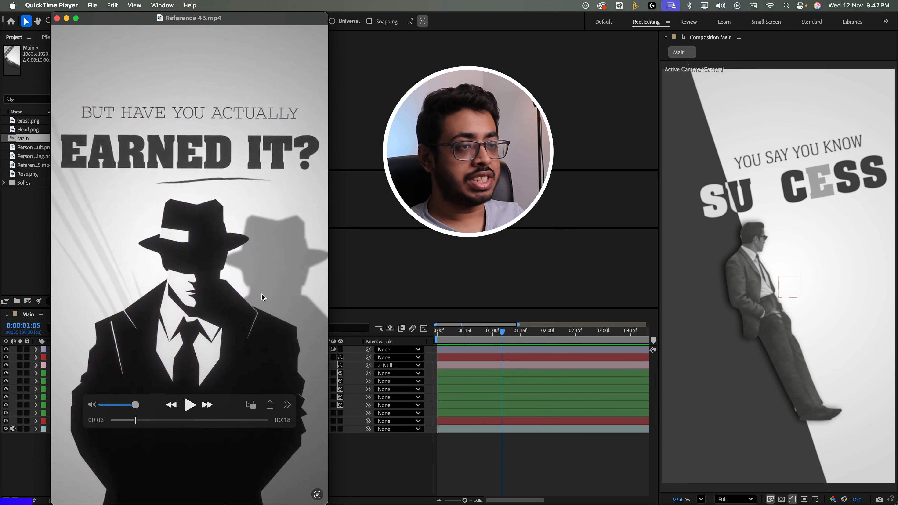
- Trim the ends of the six green-labelled layers, "SUCCESS- Black" through "White BG", to 0:00:01:15
left_click_drag(455, 333, 518, 343)
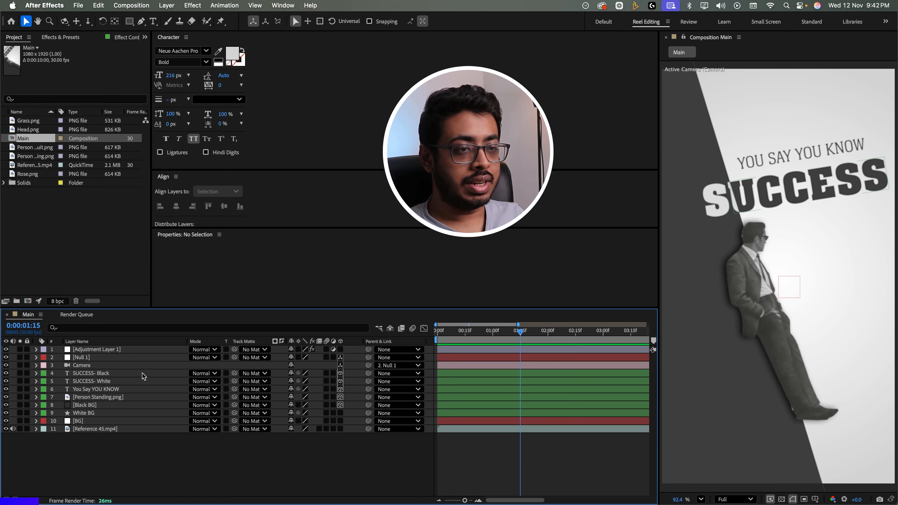
left_click(135, 375)
left_click(120, 413, "shift")
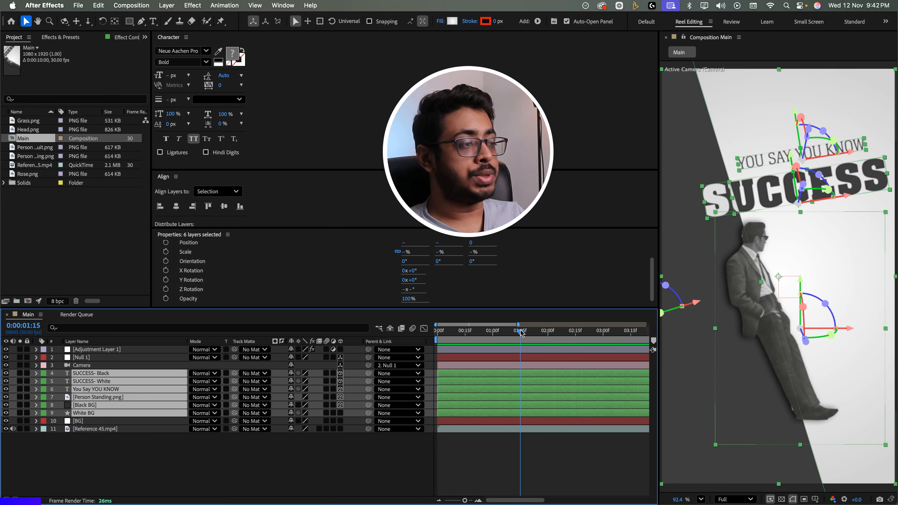
key("alt+bracketright")
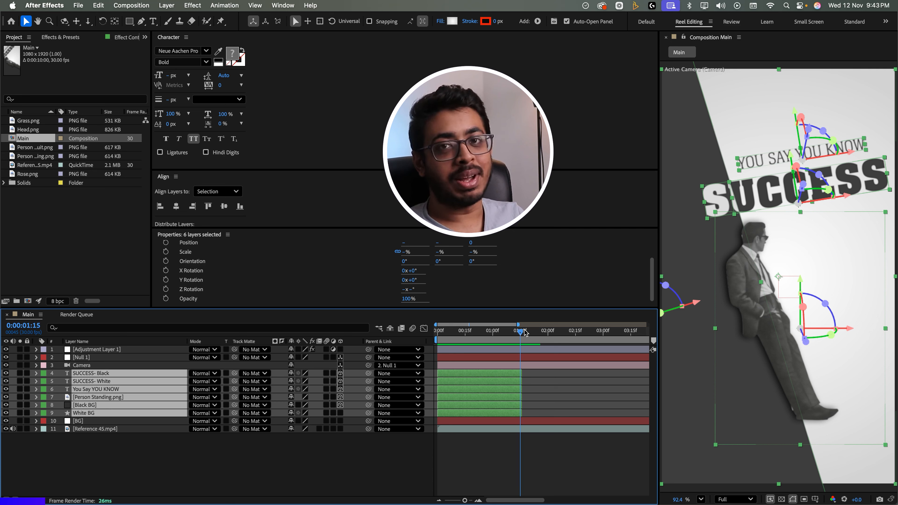
- Add Gaussian Blur Blurriness keyframes on Adjustment Layer 1: 5.1 at about 0:00:01:13 and 54.6 at 0:00:01:15
left_click_drag(502, 338, 521, 344)
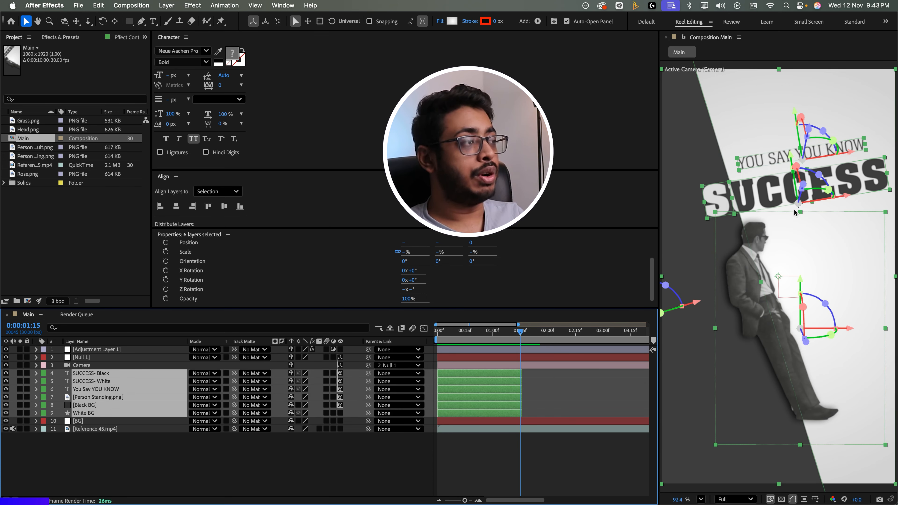
left_click(135, 349)
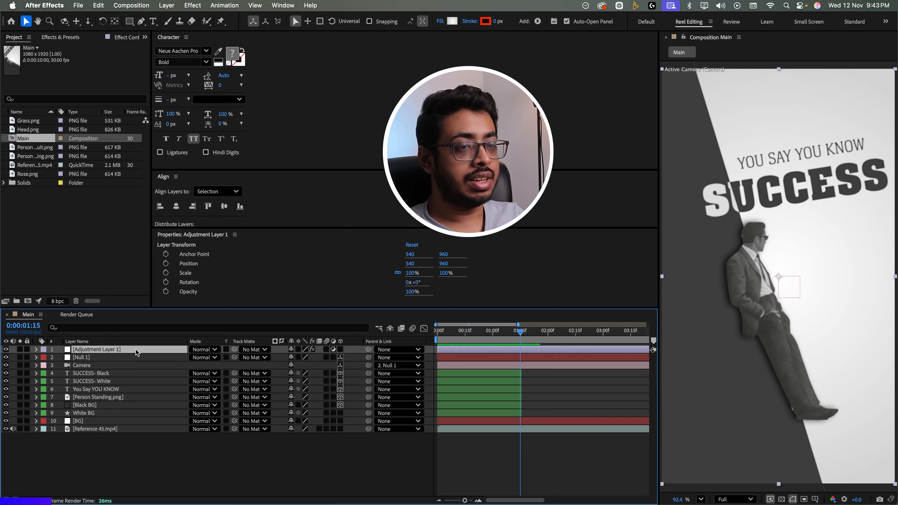
key("u")
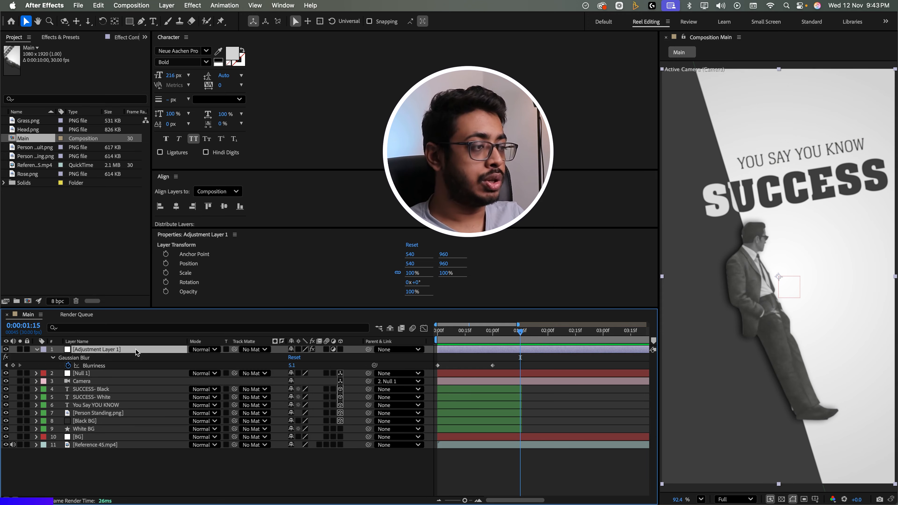
left_click(14, 365)
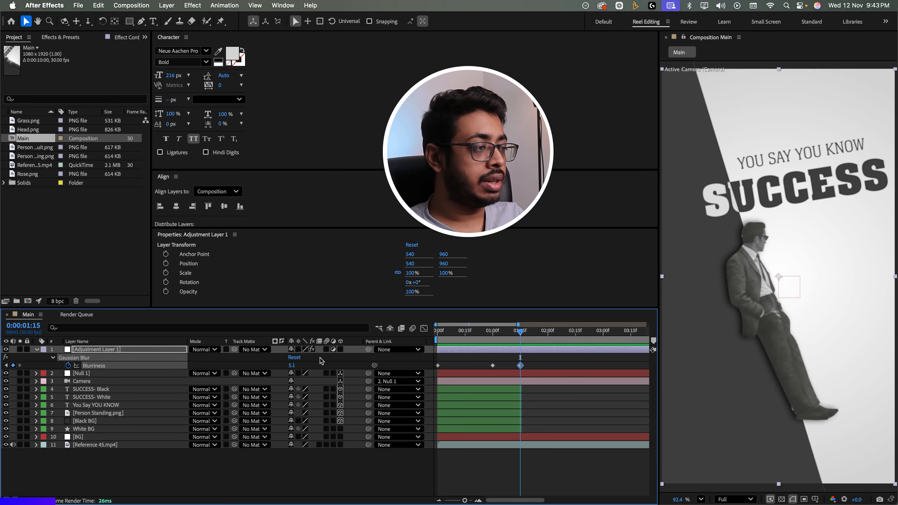
left_click_drag(521, 368, 517, 367)
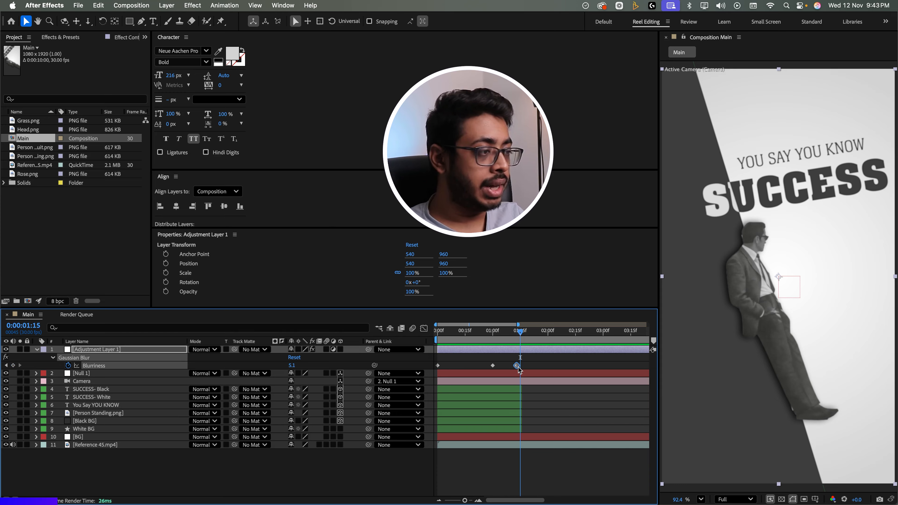
left_click_drag(290, 366, 506, 365)
- Set the adjustment layer's Blurriness to 0 at 0:00:01:18 and preview the blur transition
left_click(524, 335)
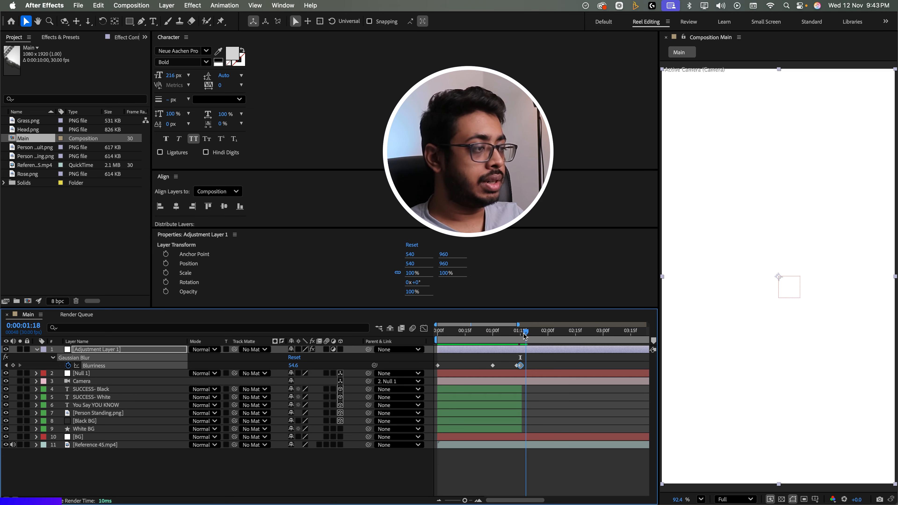
left_click_drag(293, 366, 303, 369)
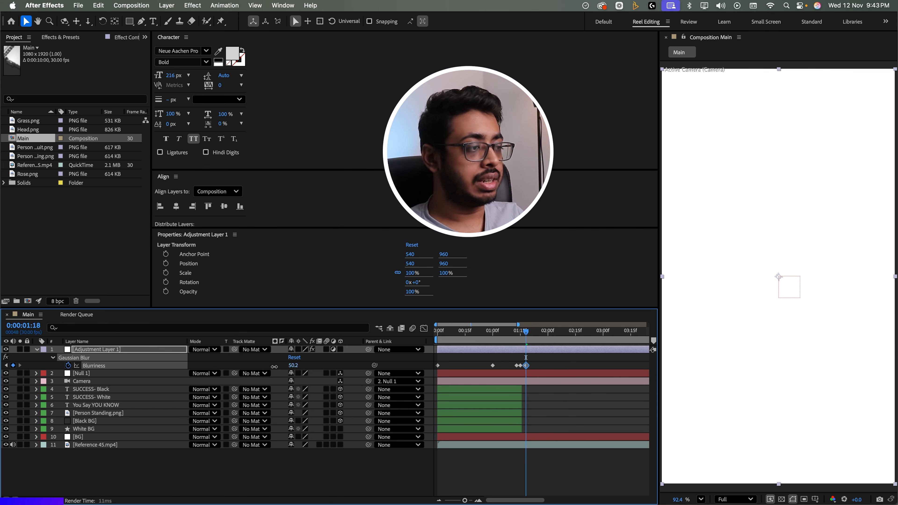
left_click(296, 365)
type("0")
left_click(474, 365)
mouse_move(520, 336)
left_mouse_down()
mouse_move(501, 340)
mouse_move(523, 338)
left_mouse_up()
key("space")
- Check the reference video's next scene, extend the White BG layer to about 0:00:03:24, and give it the Red label color
key("super+Tab")
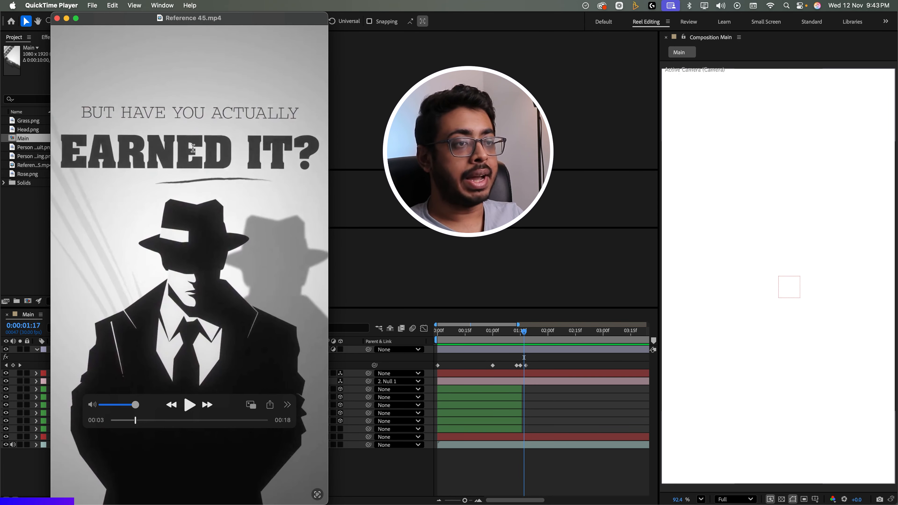
key("super+Tab")
left_click(95, 429)
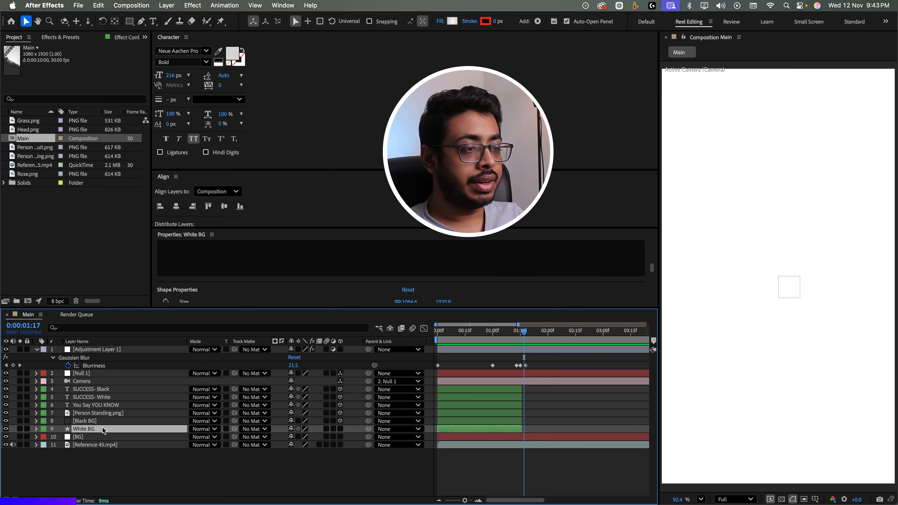
left_click_drag(521, 429, 646, 430)
key("super+Tab")
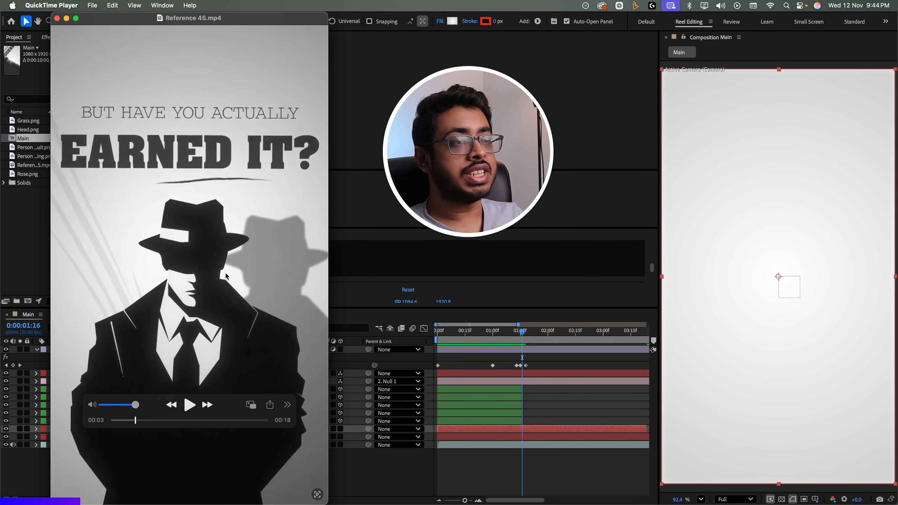
key("super+Tab")
- Add Person in Suit.png below the Camera layer, scale it to 126%, and position it at about 548.7, 1178.6
left_click_drag(34, 147, 145, 384)
left_click_drag(801, 369, 816, 451)
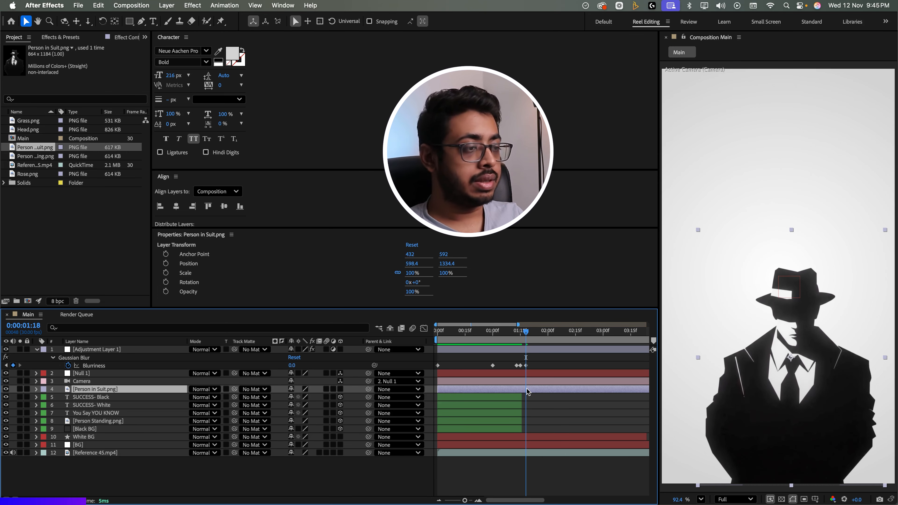
key("s")
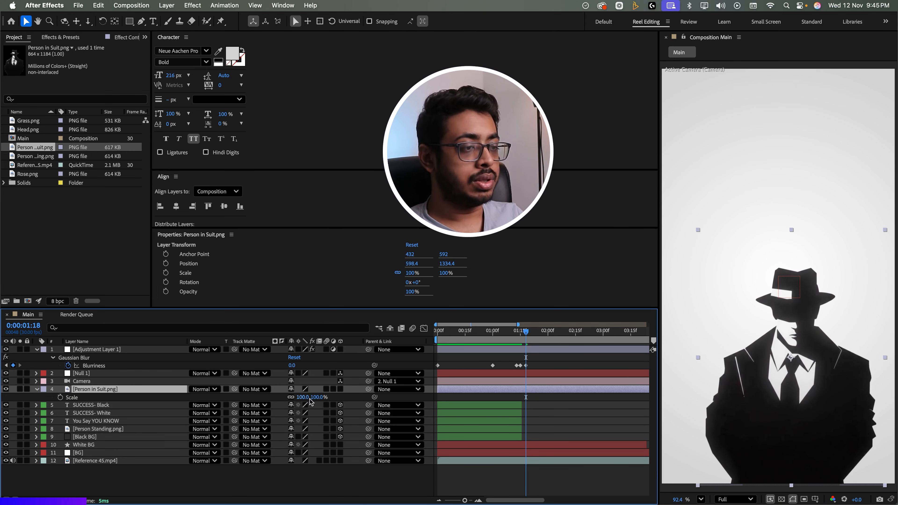
left_click_drag(316, 398, 331, 397)
left_click_drag(778, 385, 767, 352)
- Compare the man's framing with the reference video and make the Person in Suit.png layer 3D
key("super+Tab")
left_click_drag(130, 421, 134, 421)
key("super+Tab")
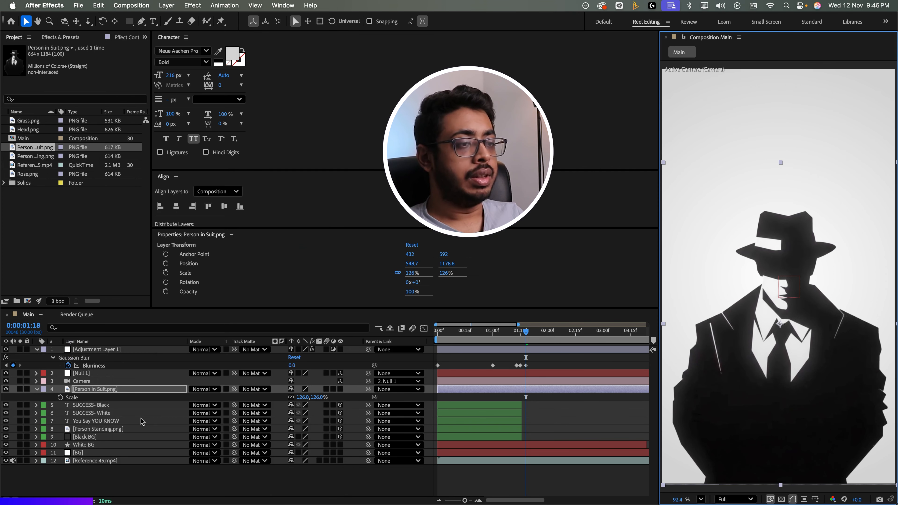
left_click(340, 389)
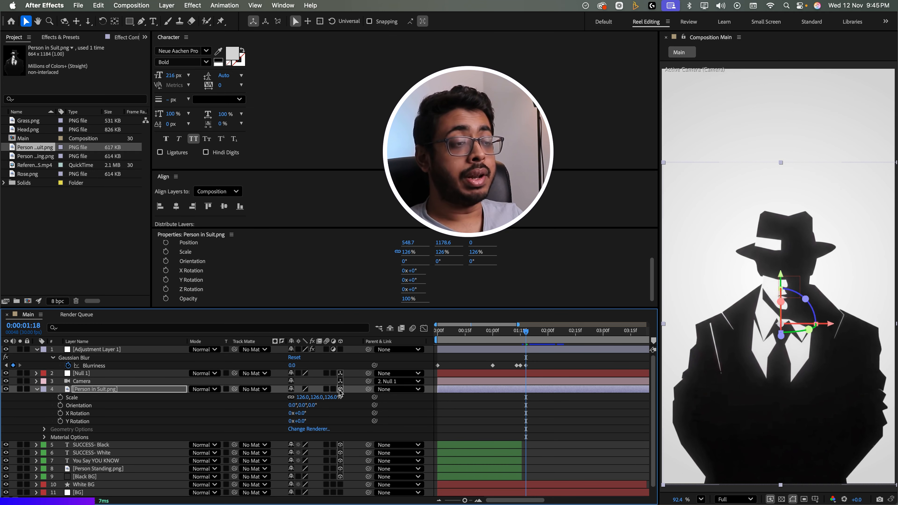
- Split the Null 1 and Camera layers at 0:00:01:16 and place Camera 2 directly below its new Null 1
left_click(78, 375)
left_click(78, 382, "shift")
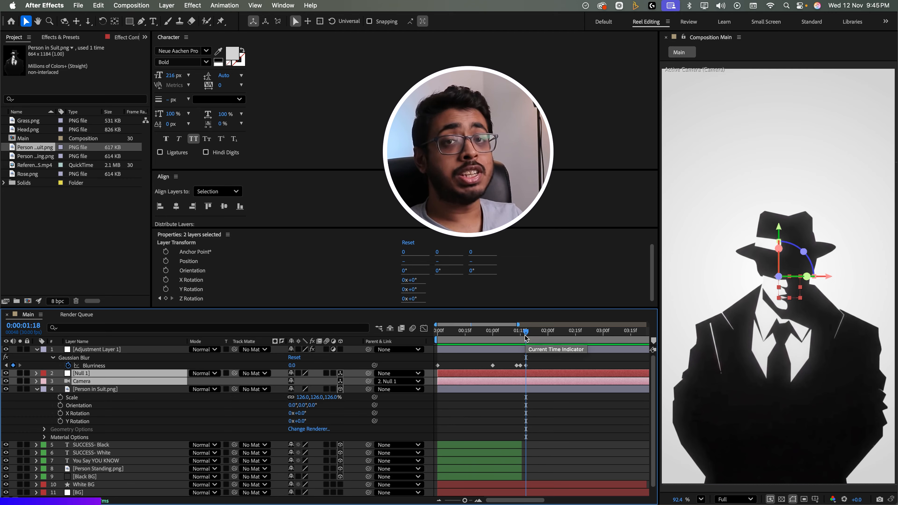
left_click_drag(525, 337, 522, 337)
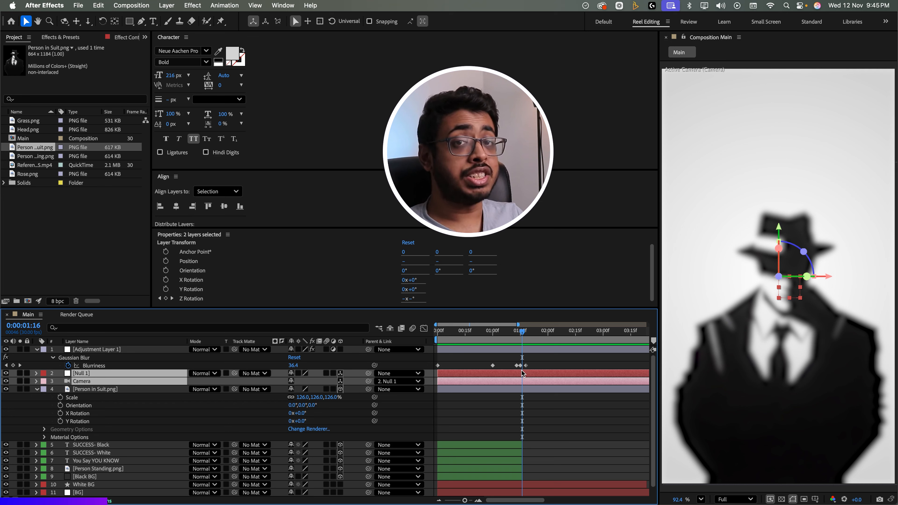
key("super+shift+d")
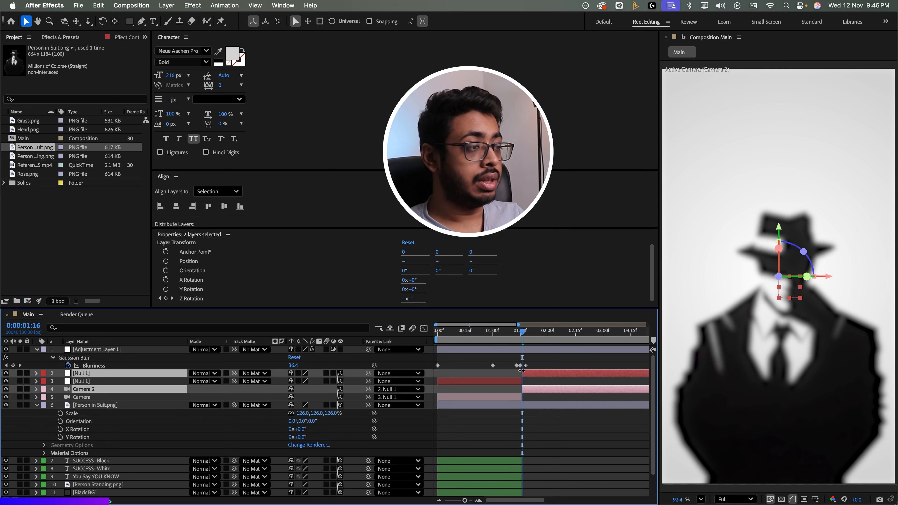
left_click_drag(103, 390, 103, 379)
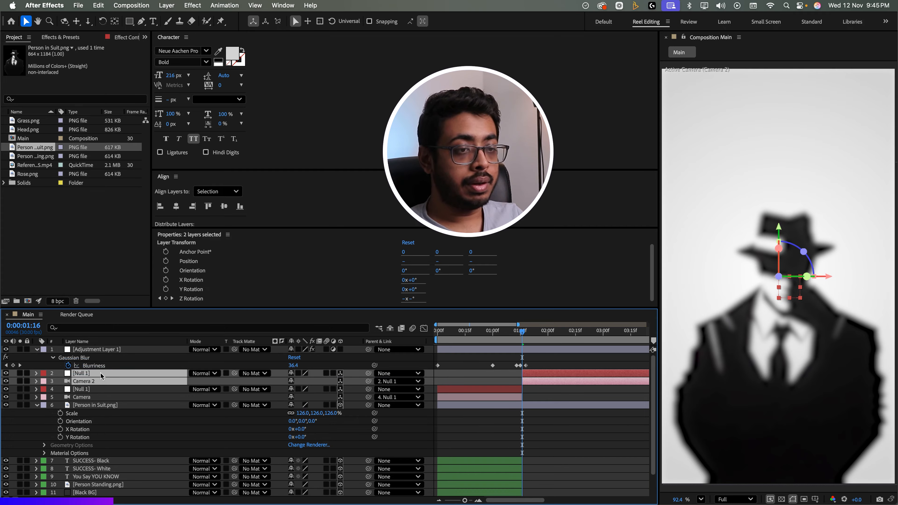
- Move the first scene's Null 1 and Camera layers above "SUCCESS- Black" and give both the Green label color
left_click(101, 390)
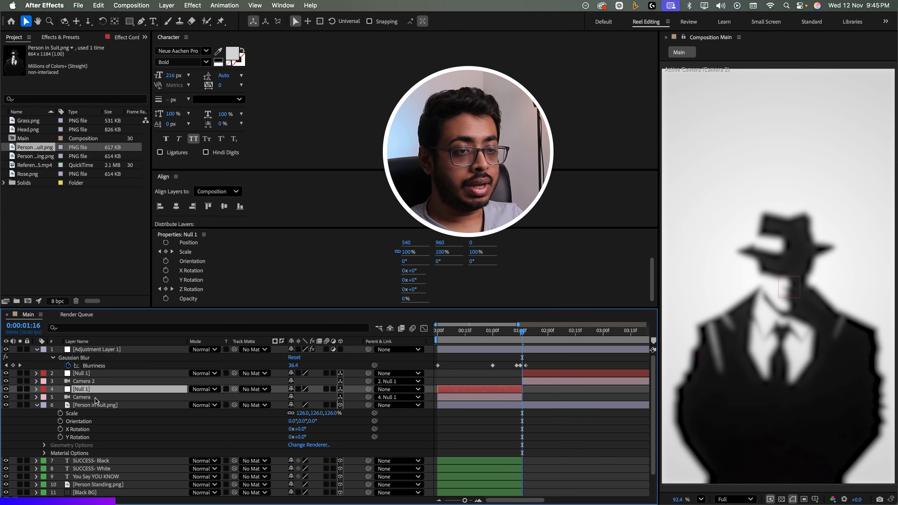
left_click(95, 397, "shift")
left_click_drag(91, 402, 93, 453)
left_click(43, 451)
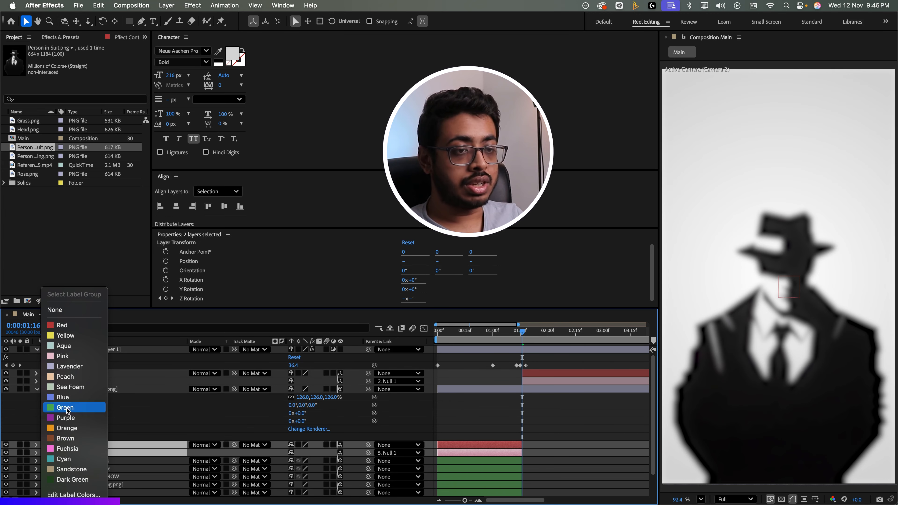
left_click(79, 409)
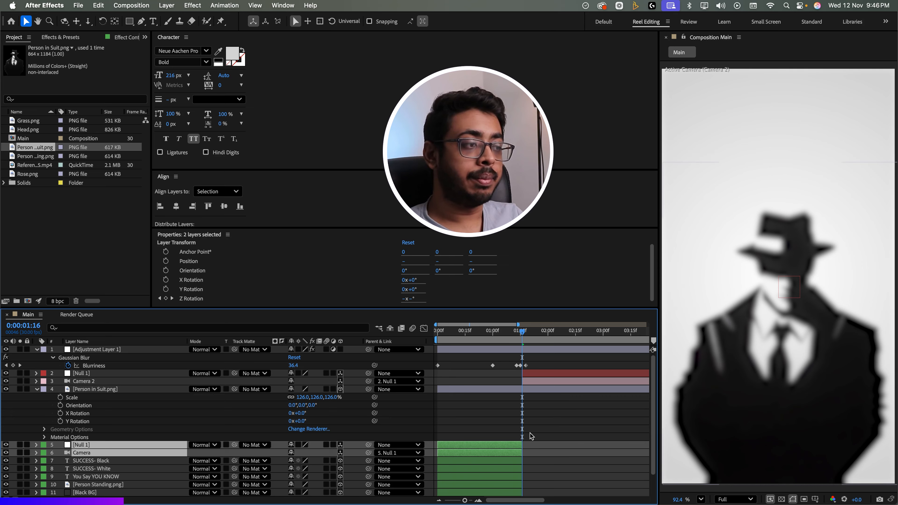
- Trim the start of Person in Suit.png to 0:00:01:16 and label it, the new Null 1, and Camera 2 Yellow
left_click(502, 390)
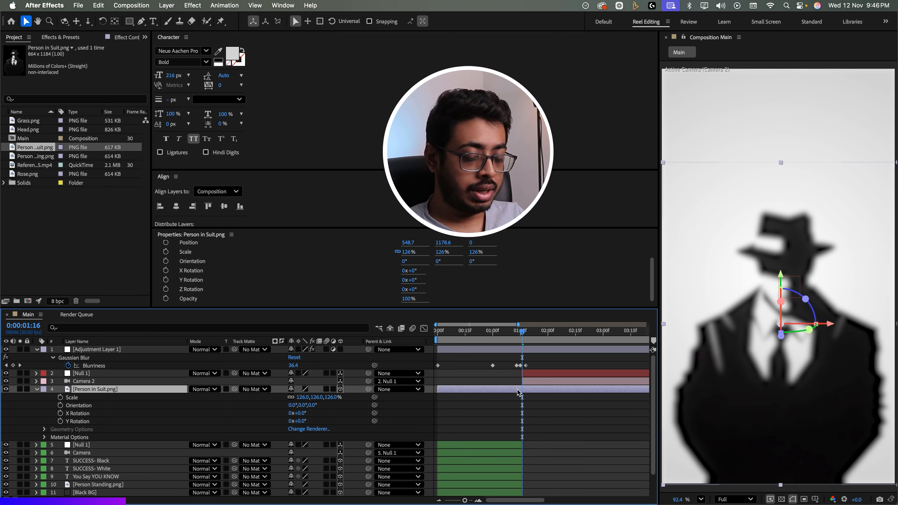
key("alt+[")
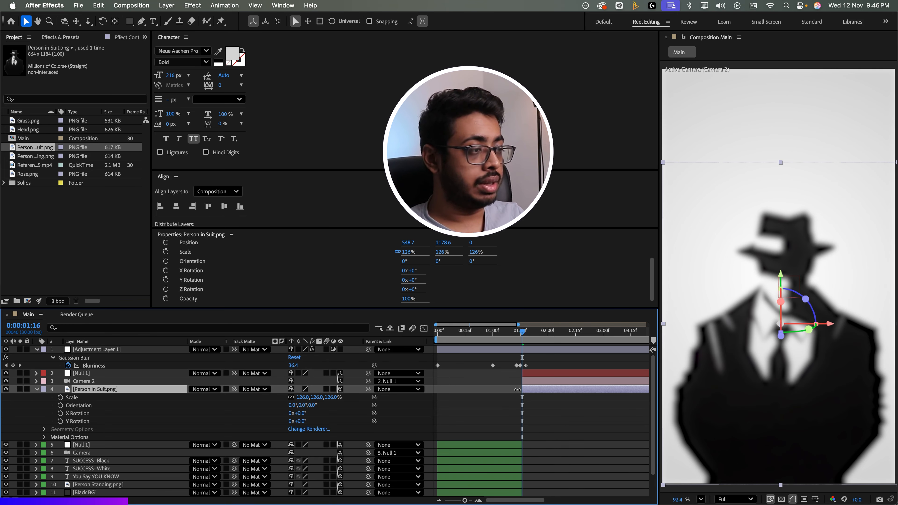
left_click(129, 374)
left_click(124, 388, "shift")
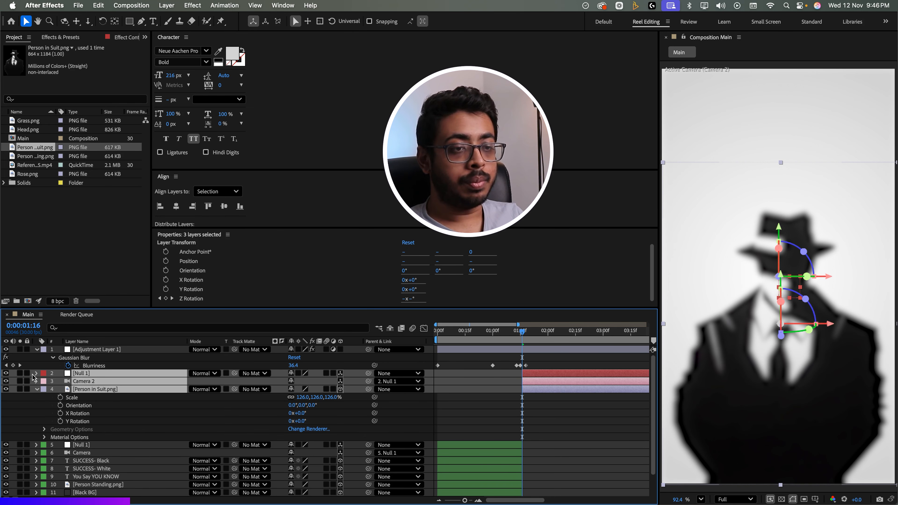
left_click(43, 378)
left_click(79, 338)
- Check the shadow in the reference video and add a Drop Shadow layer style to Person in Suit.png
left_click_drag(490, 331, 552, 332)
left_click(572, 388)
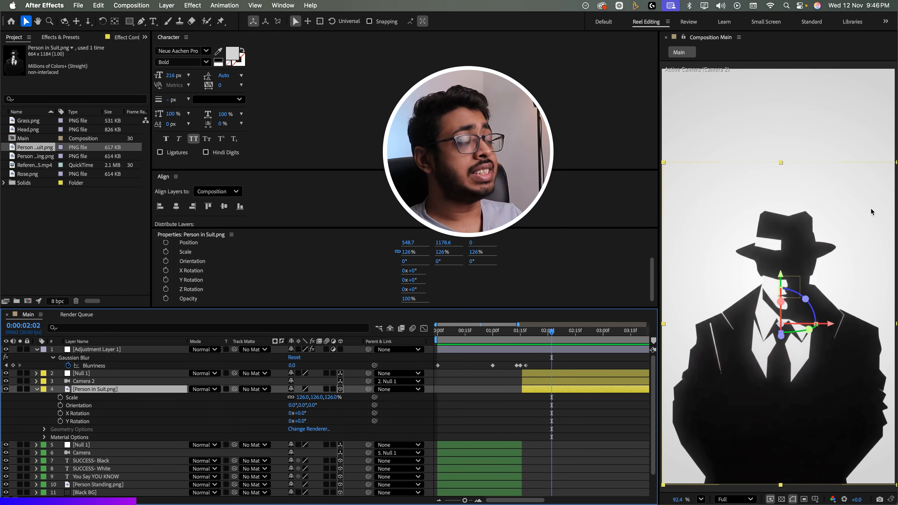
key("super+Tab")
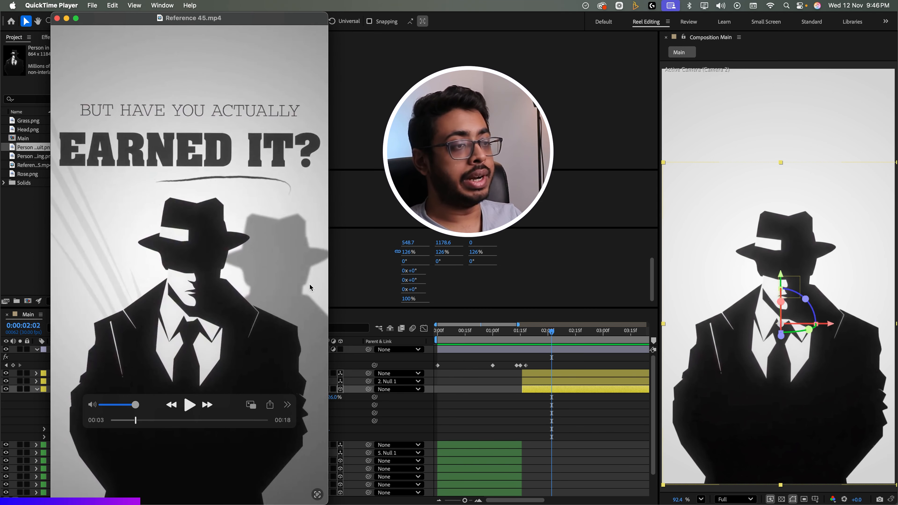
key("super+Tab")
right_click(88, 388)
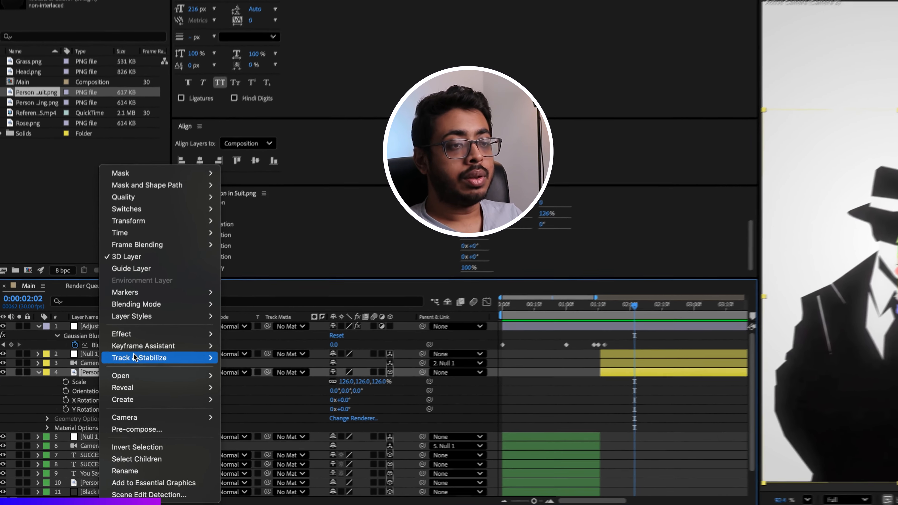
mouse_move(208, 317)
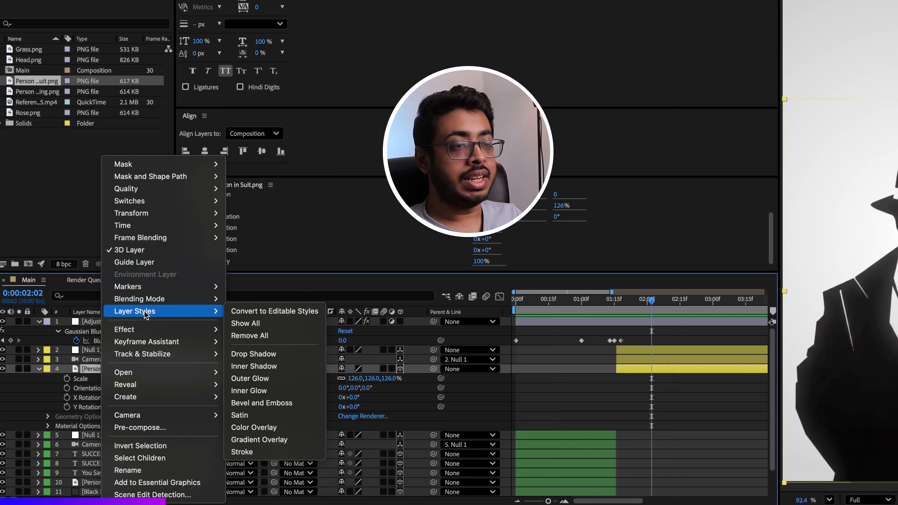
left_click(286, 354)
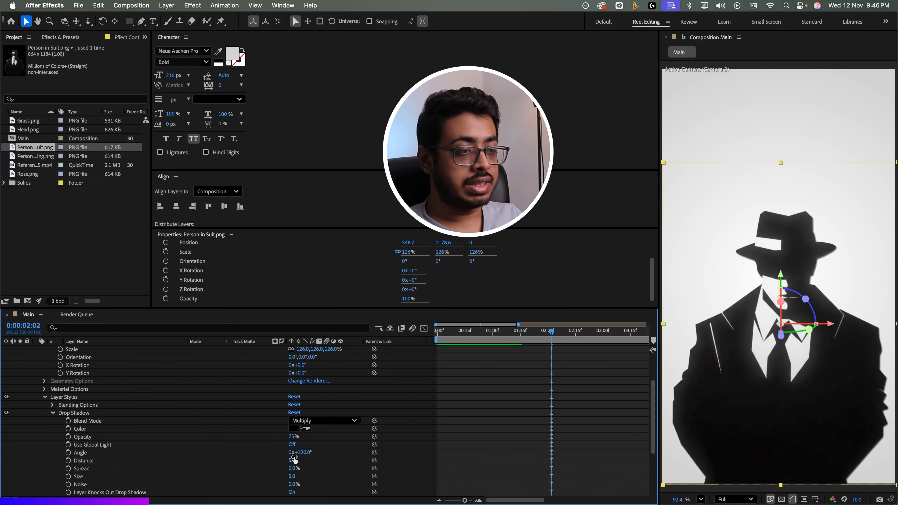
- Set the man's Drop Shadow to a Distance of 320, an Angle of 173°, and an Opacity of 40%
left_click_drag(292, 460, 390, 462)
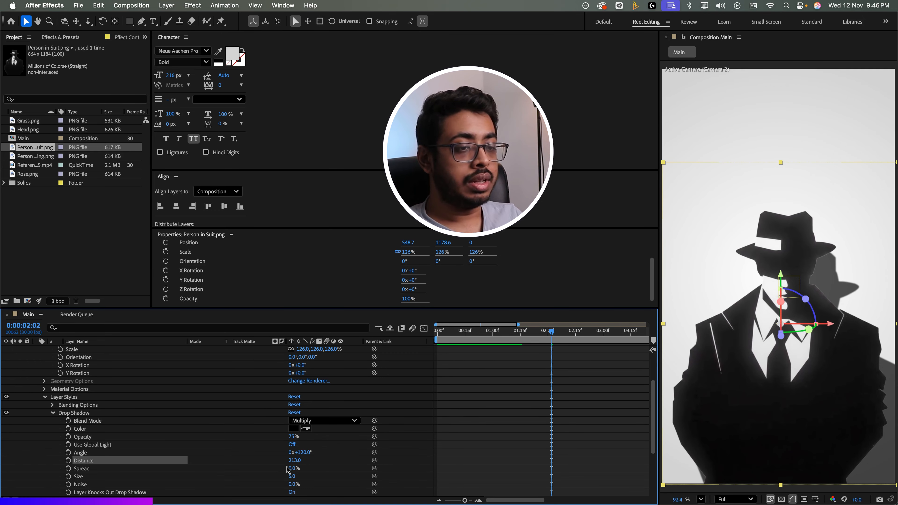
left_click_drag(301, 452, 342, 462)
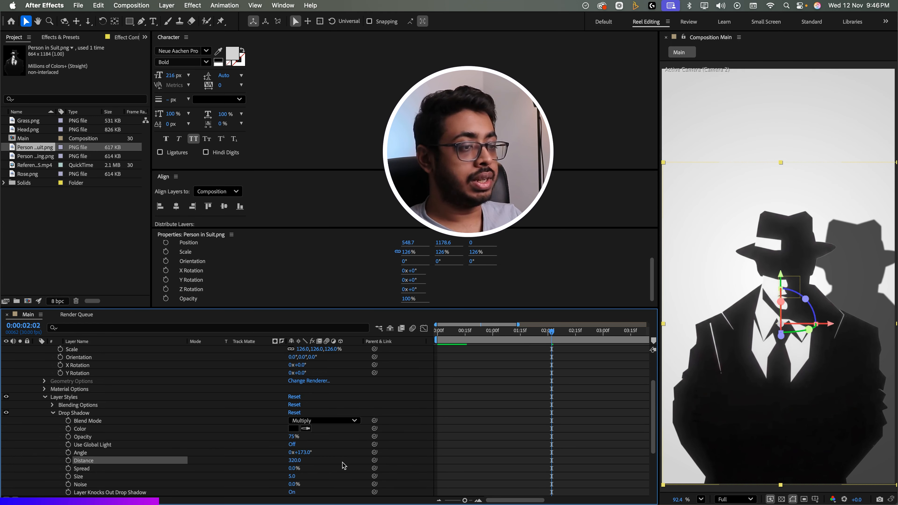
left_click_drag(291, 437, 275, 440)
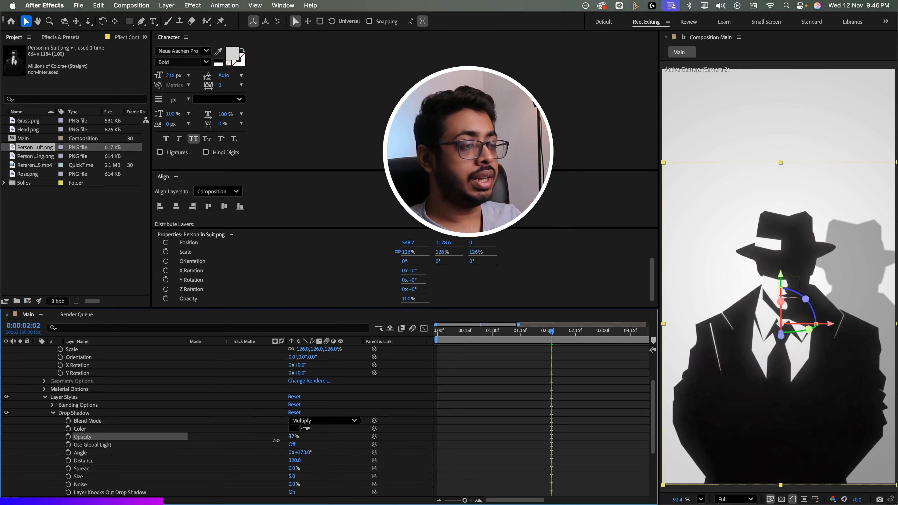
left_click(293, 436)
type("40")
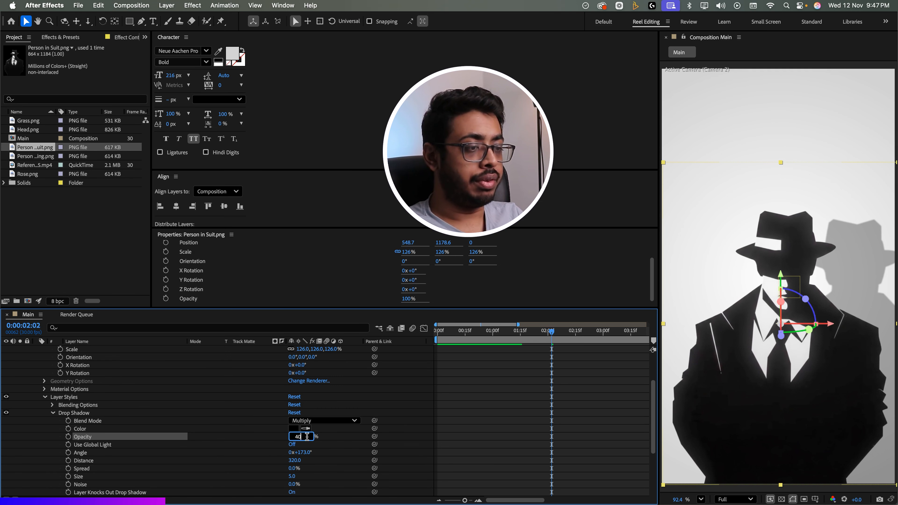
left_click(328, 439)
- Compare the shadow with the reference video and set the man's Drop Shadow Size to 10
key("super+Tab")
key("super+Tab")
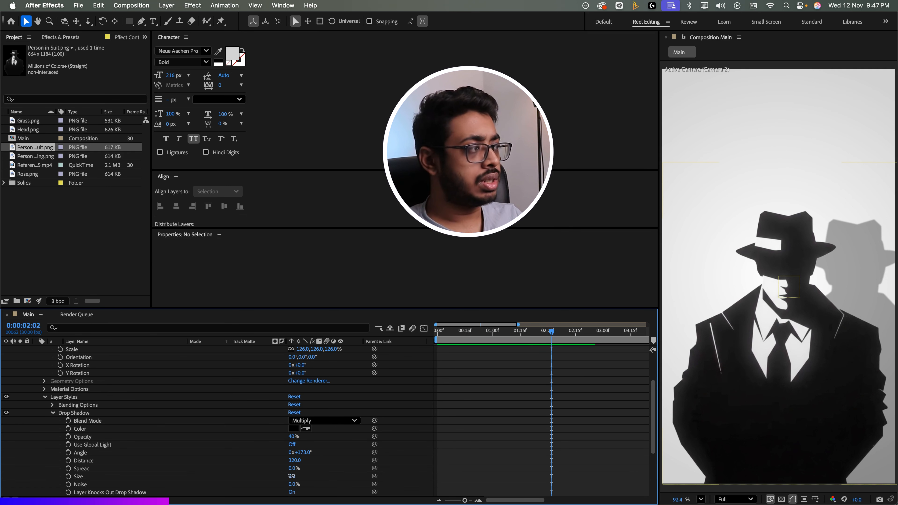
left_click_drag(292, 476, 296, 476)
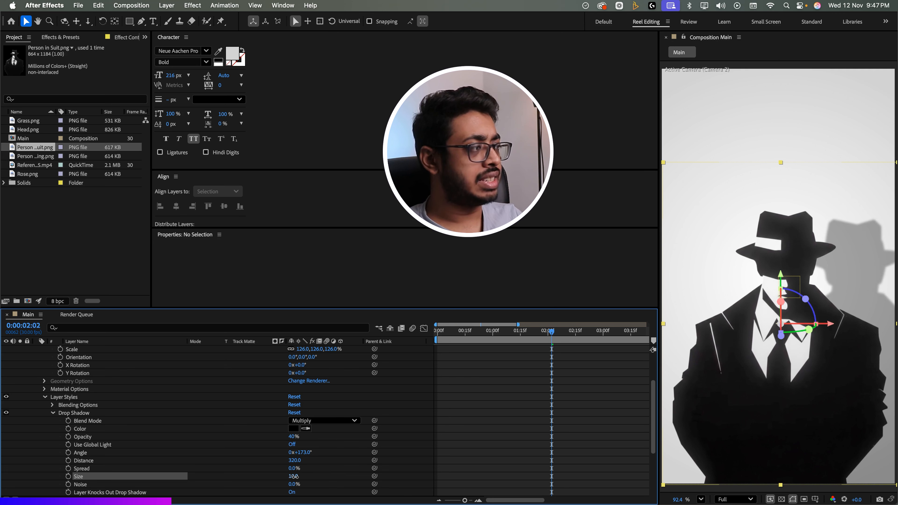
left_click(295, 476)
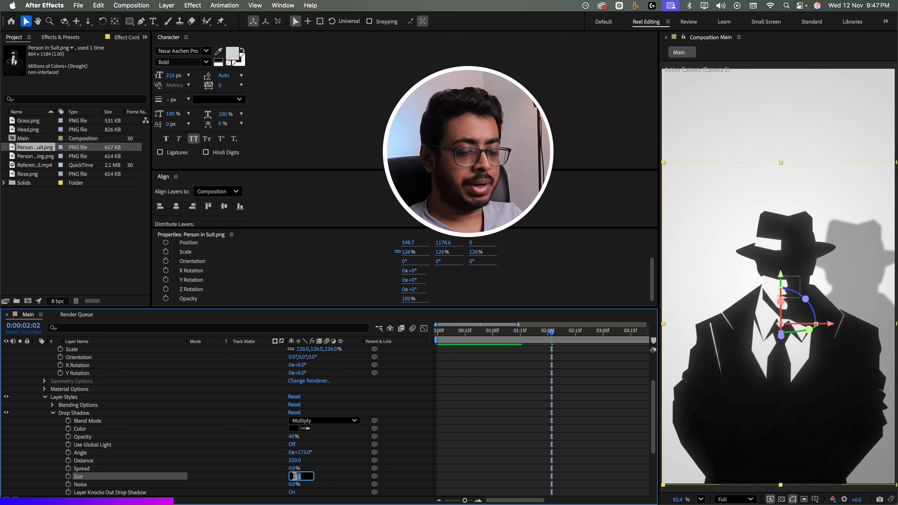
left_click(321, 477)
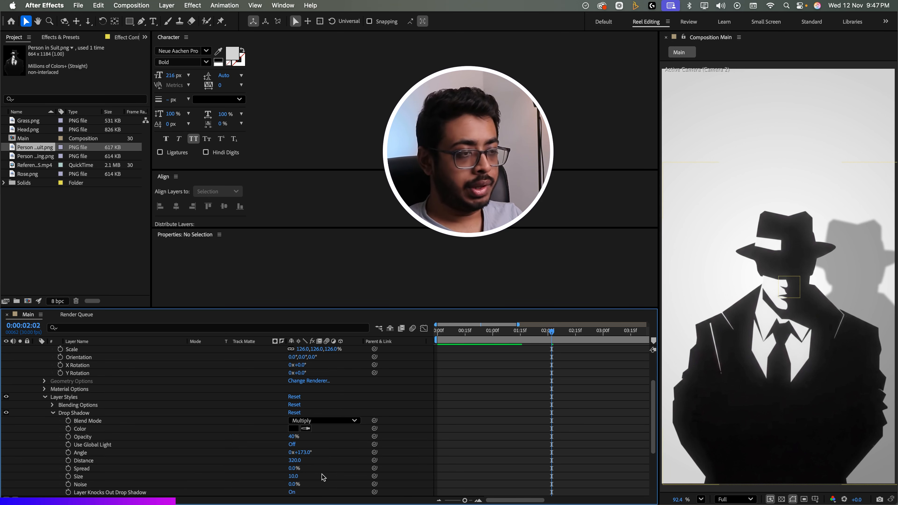
left_click(43, 397)
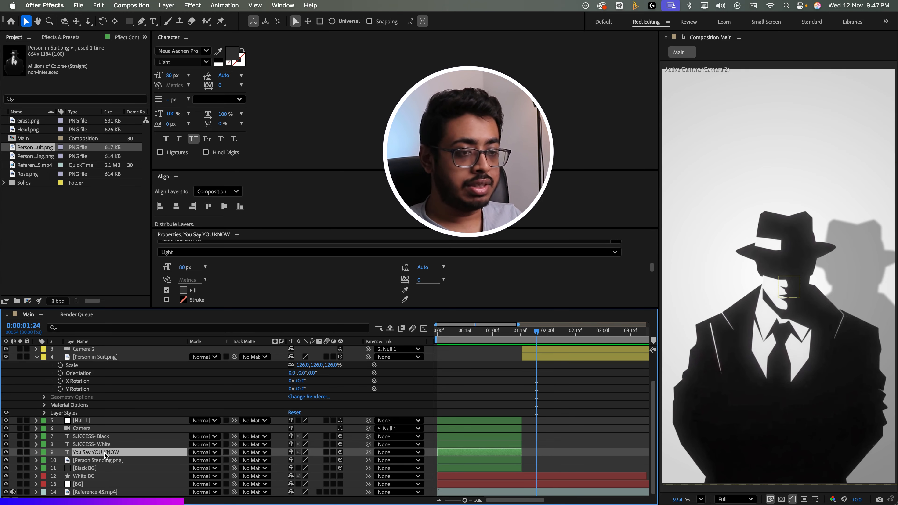
- Duplicate the "You Say YOU KNOW" text layer, place the copy above Person in Suit.png, and align its start with that layer's start
key("super+d")
left_click_drag(151, 453, 150, 355)
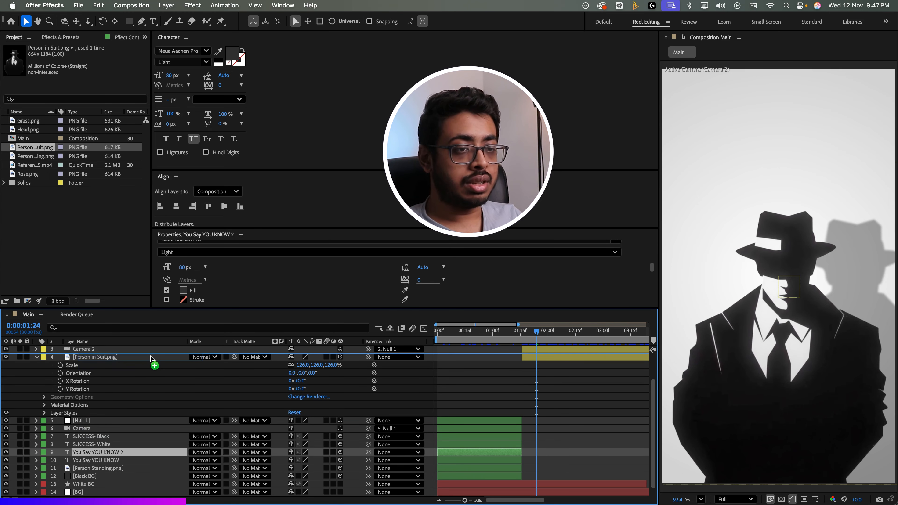
left_click_drag(122, 452, 128, 386)
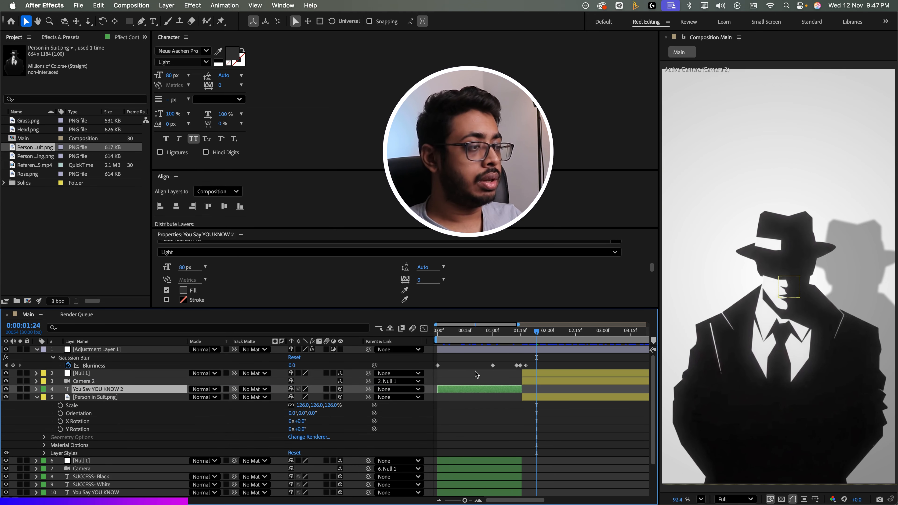
left_click_drag(471, 391, 556, 391)
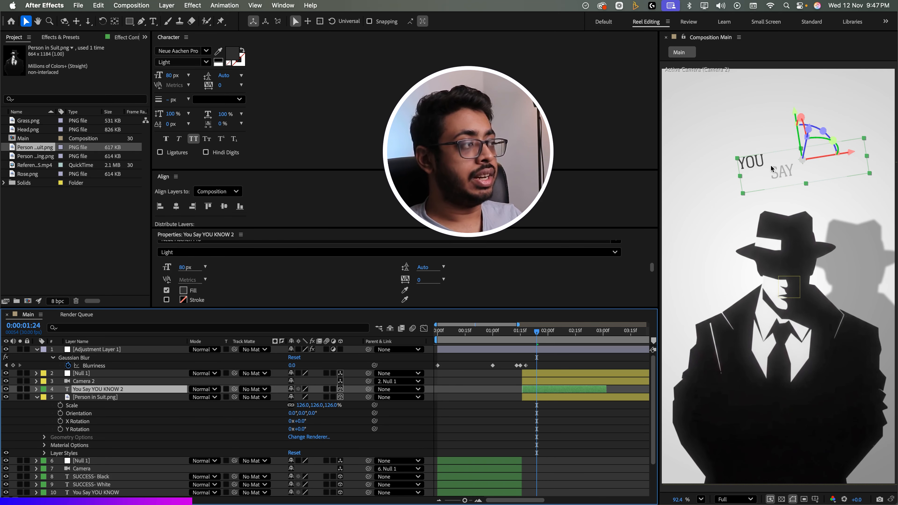
- At 0:00:02:18, replace the duplicated layer's text with "BUT HAVE YOU ACTUALLY", following the reference video
left_click_drag(565, 338, 581, 337)
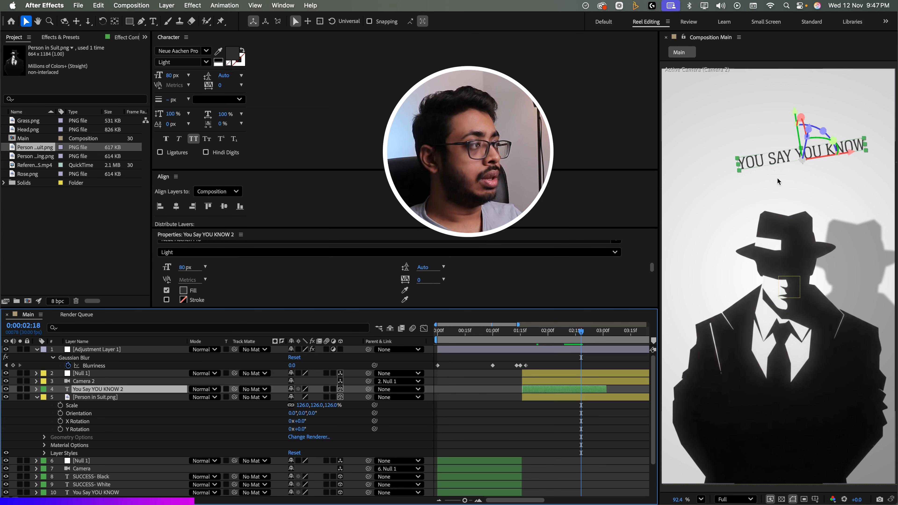
key("super+Tab")
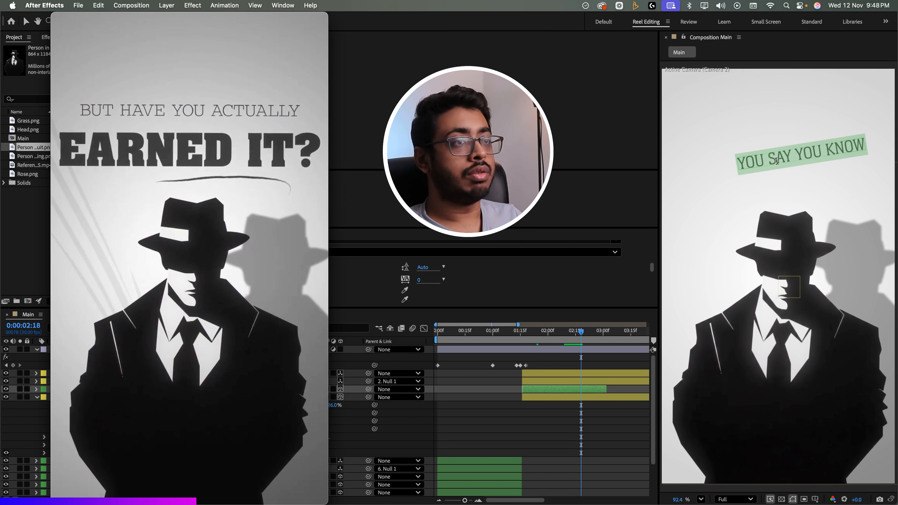
key("super+Tab")
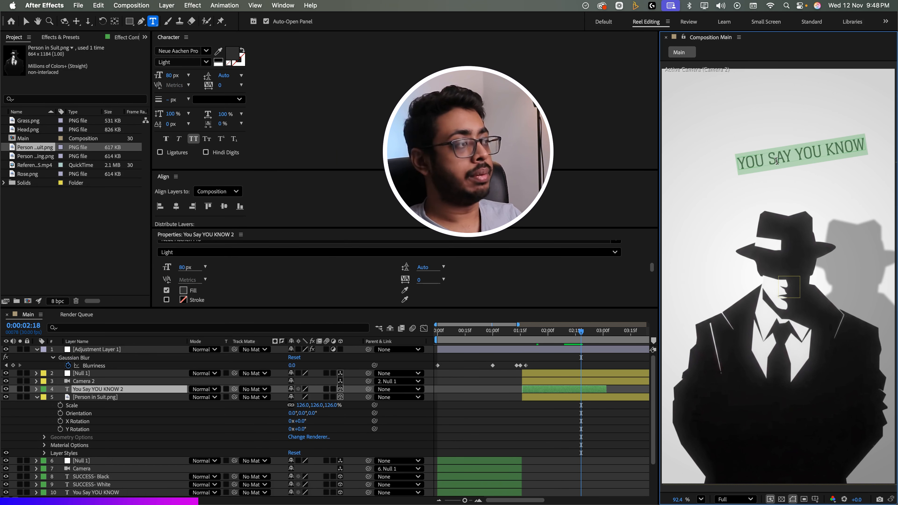
type("BUT HAVE YOU")
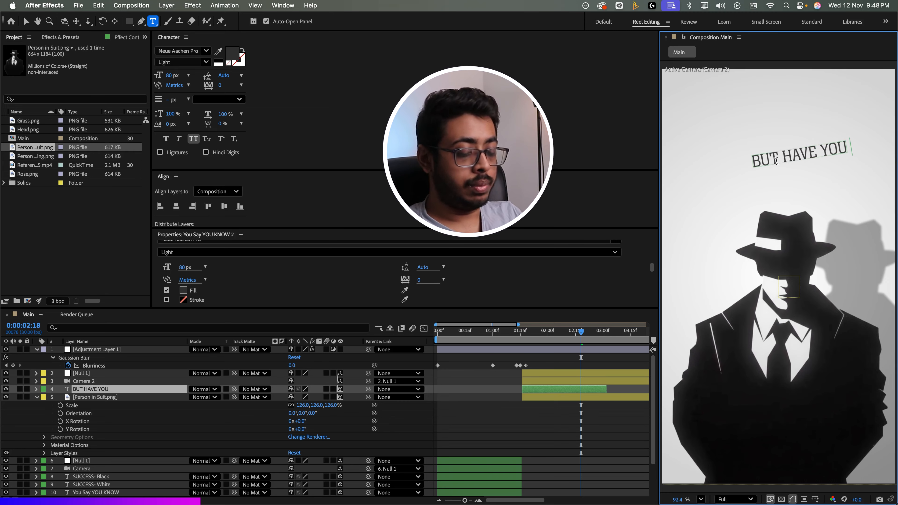
type(" ACTUALLY")
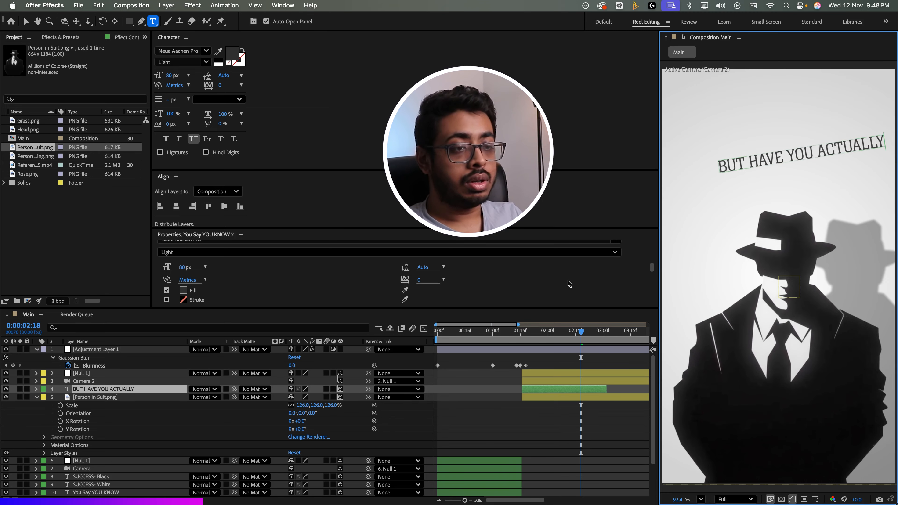
left_click(568, 280)
- Set the "BUT HAVE YOU ACTUALLY" layer's Z Rotation to 0° and center the line above the man's hat
left_click(125, 391)
key("r")
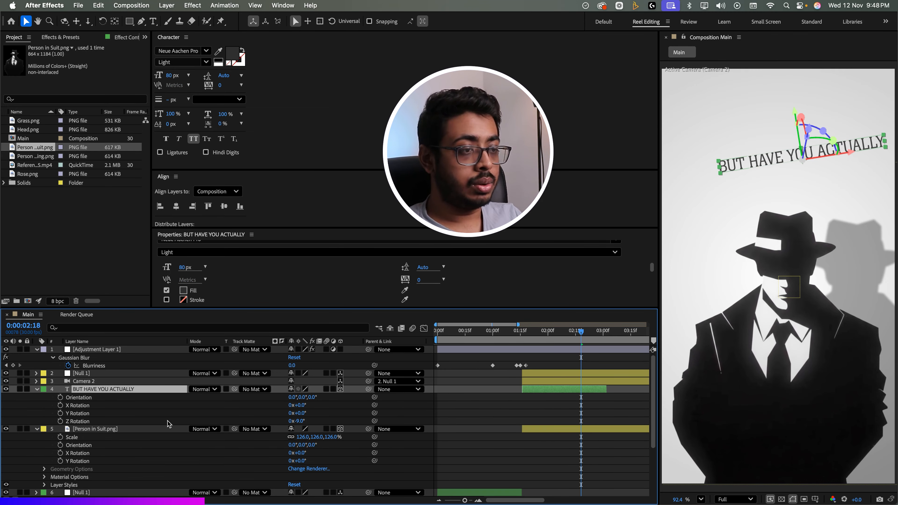
left_click(301, 420)
type("0")
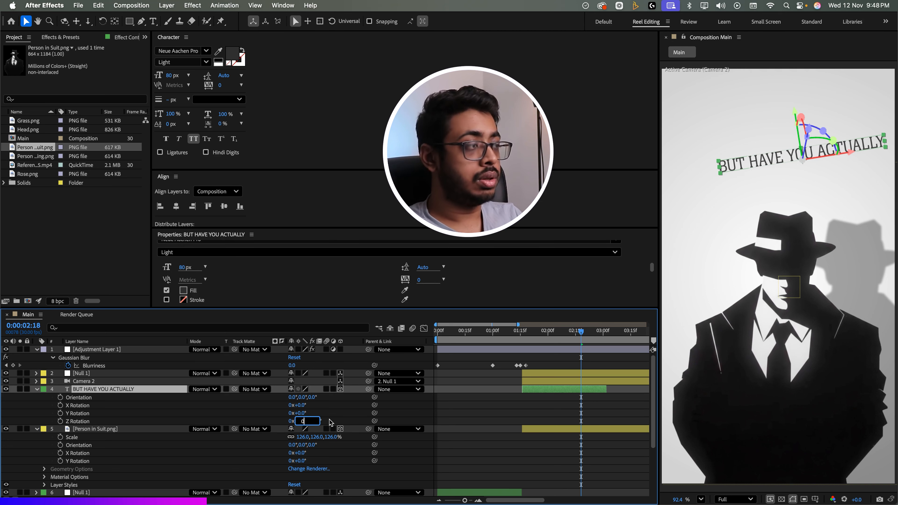
left_click(330, 420)
left_click(798, 154)
left_click(127, 389)
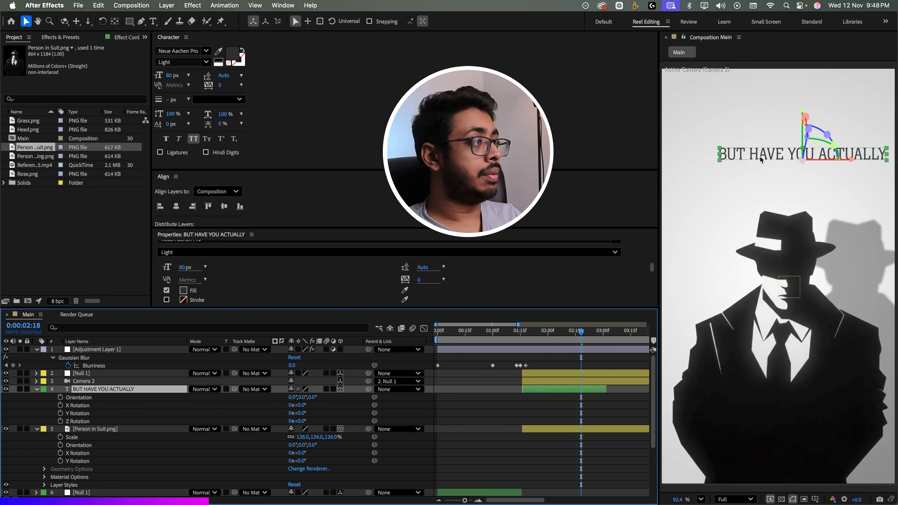
left_click_drag(761, 153, 744, 146)
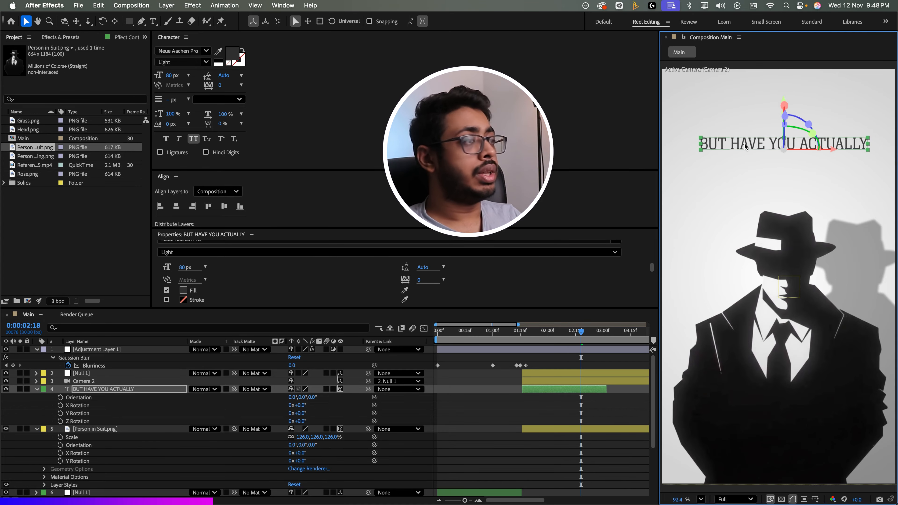
- Add a Bold 196 px text layer reading "Earned IT?" and center it beneath the "BUT HAVE YOU ACTUALLY" line
key("super+Tab")
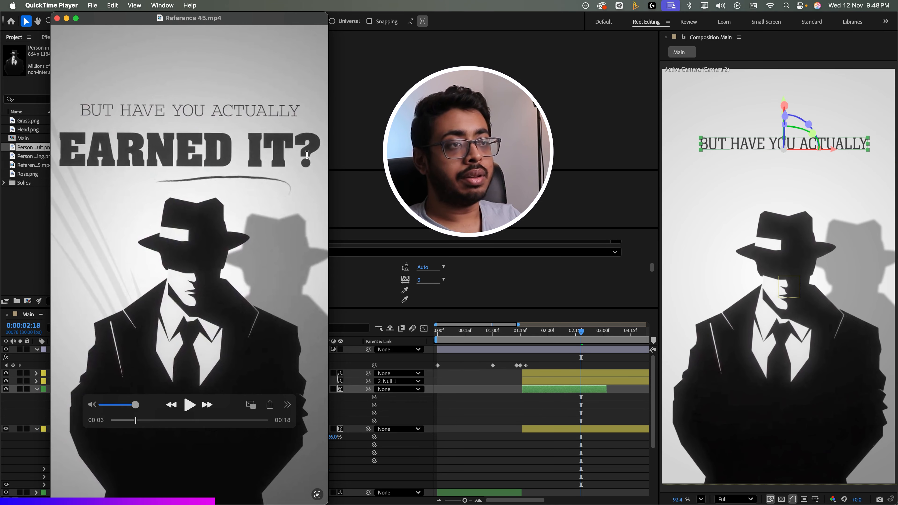
key("super+Tab")
key("super+t")
left_click(703, 184)
left_click(182, 62)
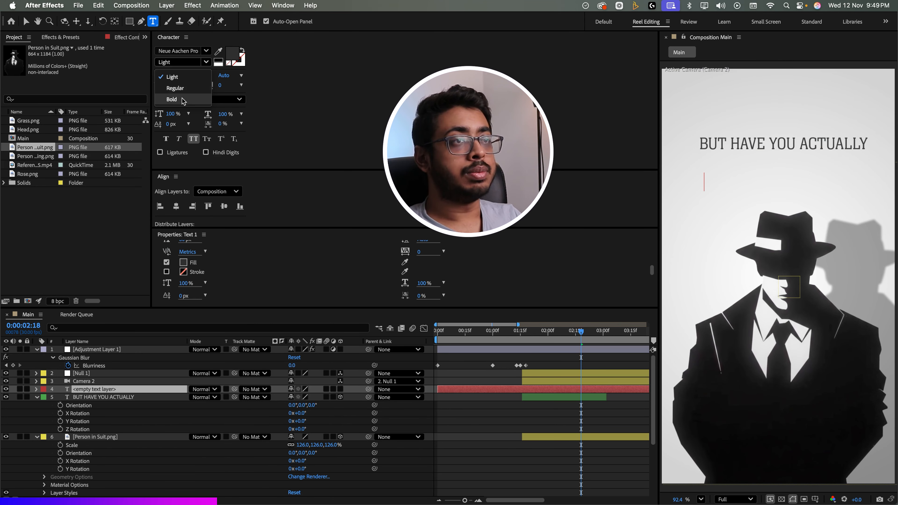
left_click(183, 100)
type("Earne")
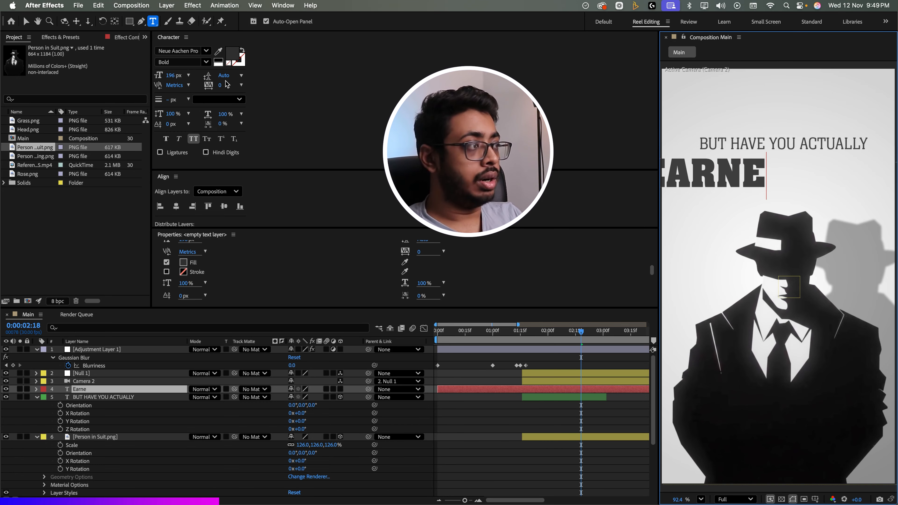
type("d IT?")
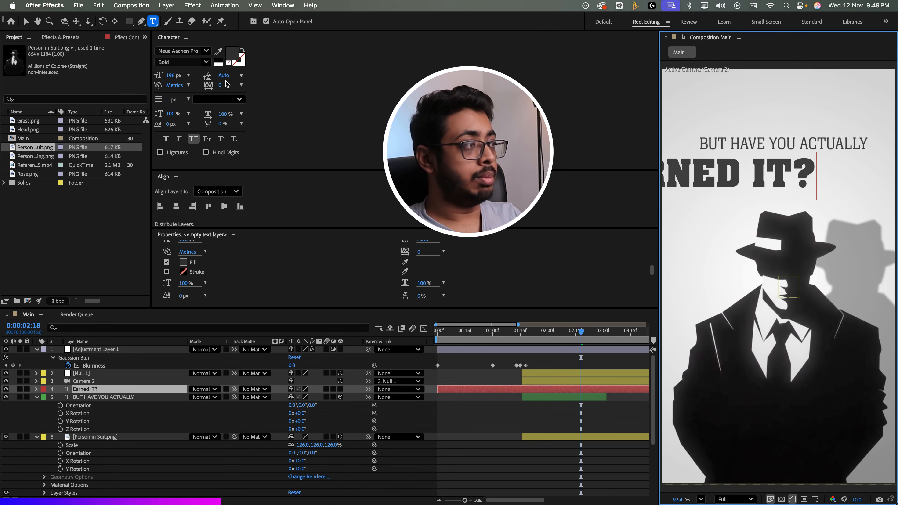
key("Escape")
left_click_drag(741, 176, 817, 177)
- Move both text lines slightly higher above the man's hat, matching the title spacing in the reference video
key("super+Tab")
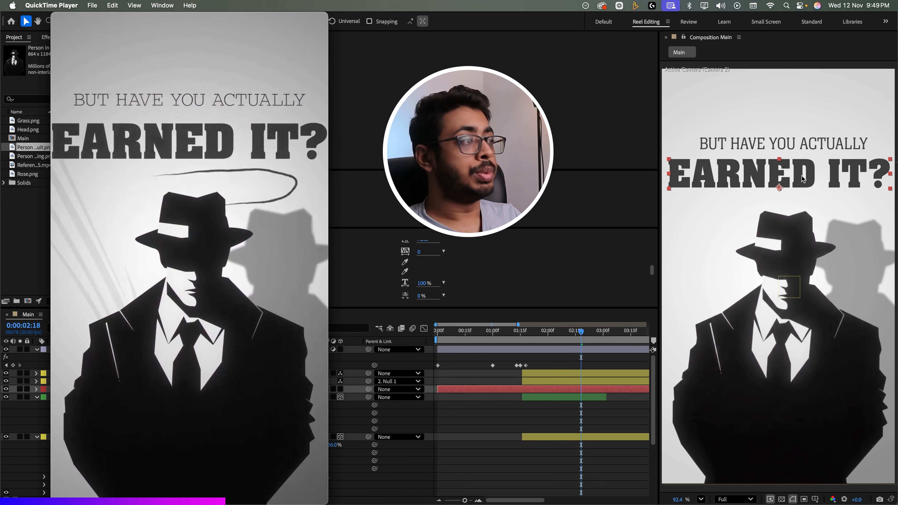
key("super+Tab")
left_click(820, 174)
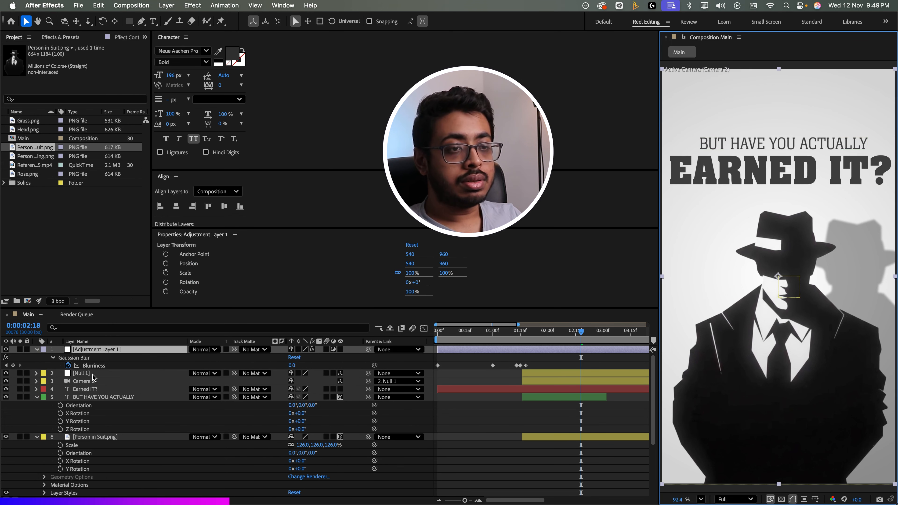
left_click(98, 397)
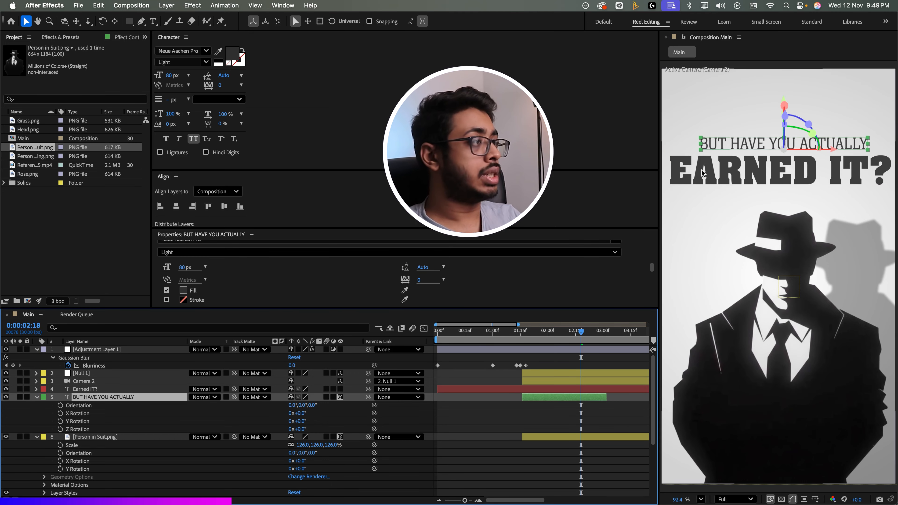
left_click(744, 179)
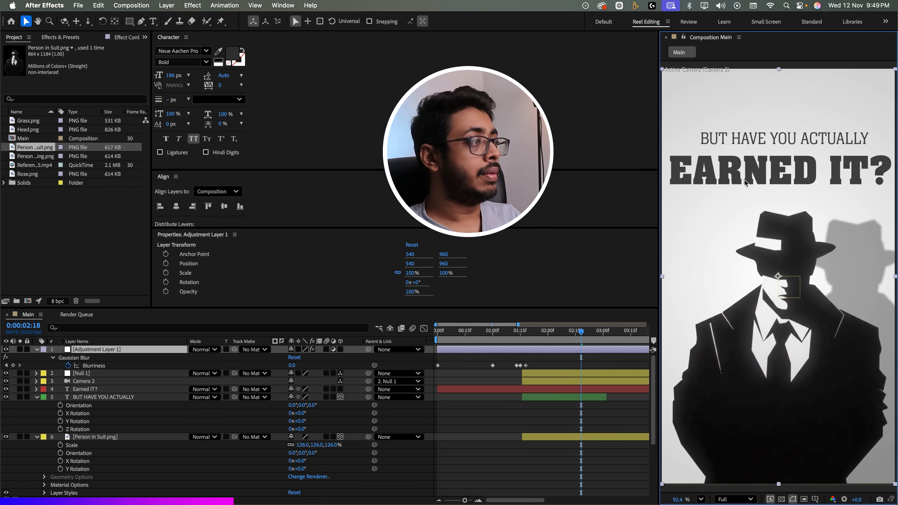
left_click(124, 389)
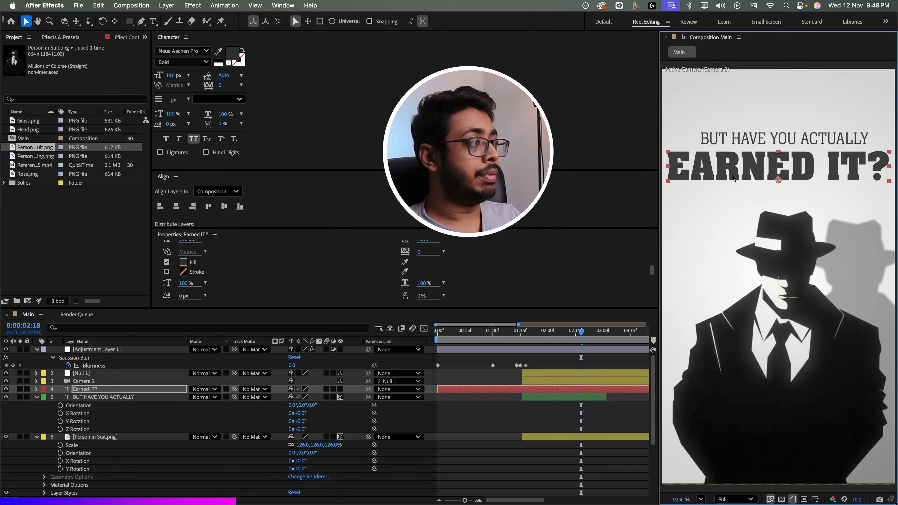
key("super+Tab")
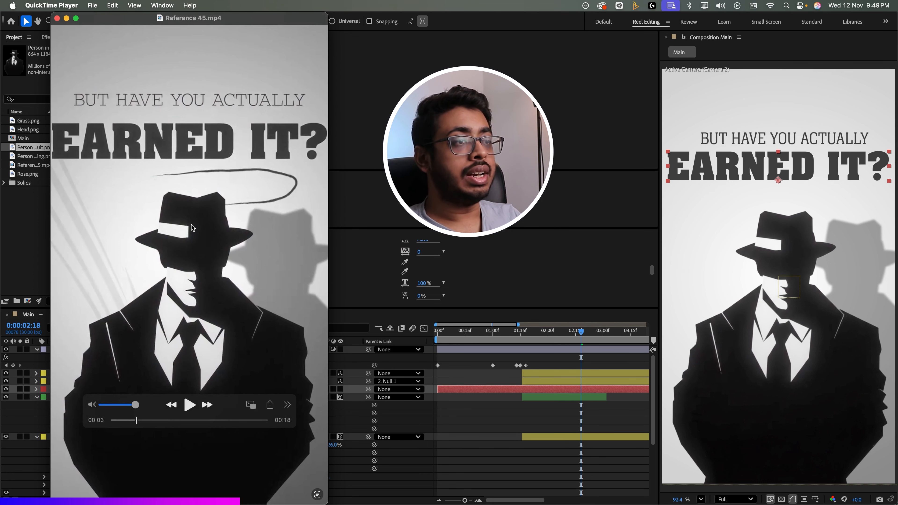
key("super+Tab")
left_click(141, 22)
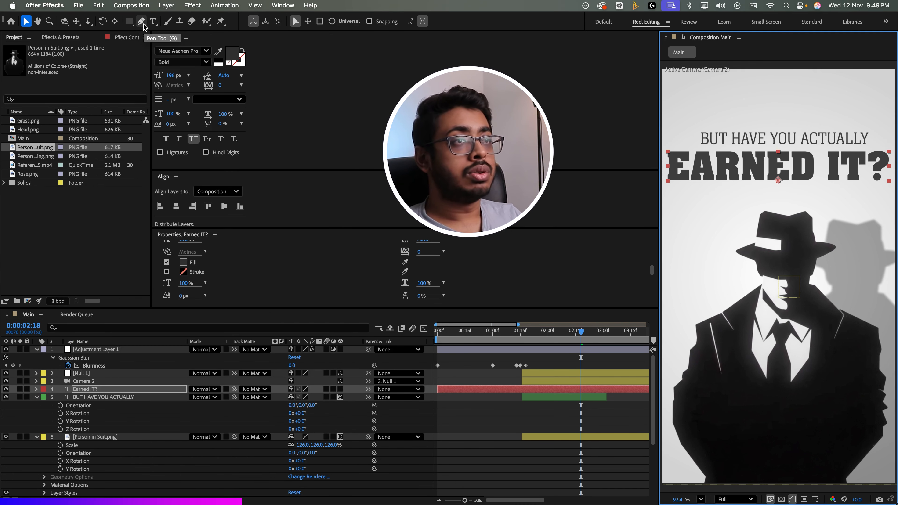
left_click(753, 186)
key("super+Tab")
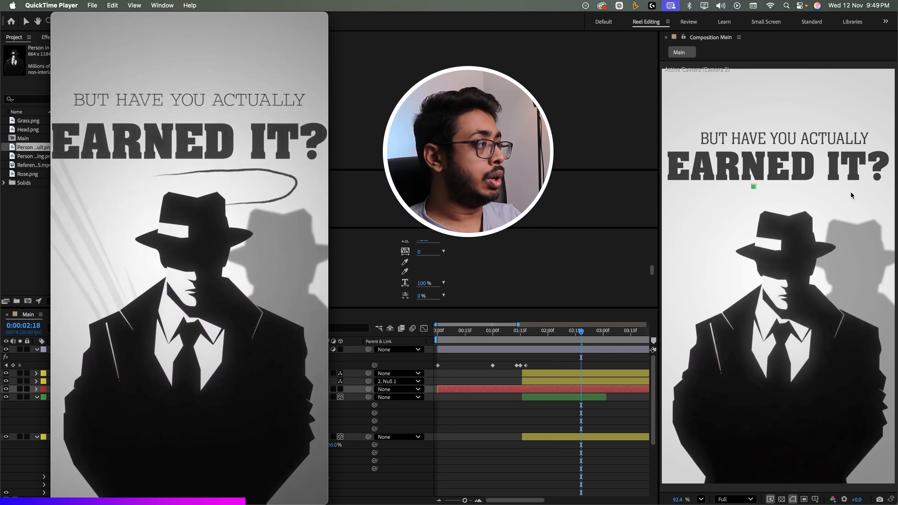
key("super+Tab")
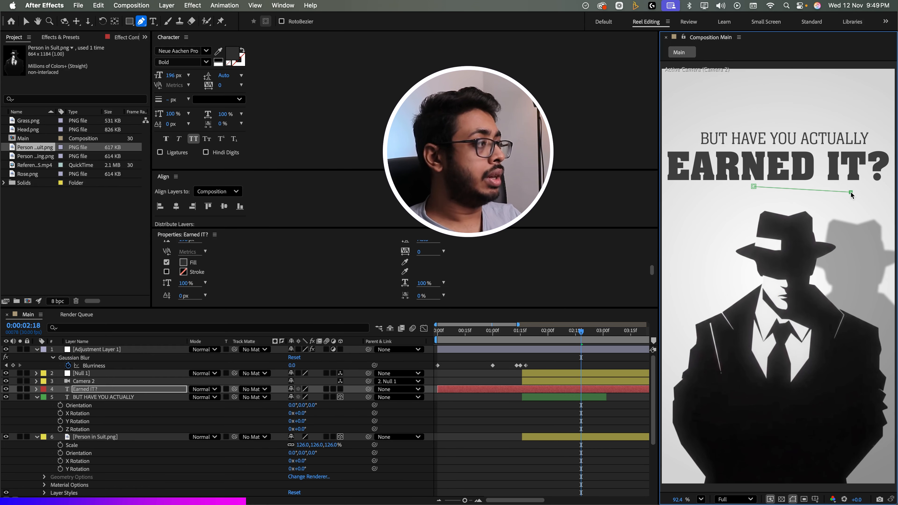
left_click_drag(850, 192, 864, 202)
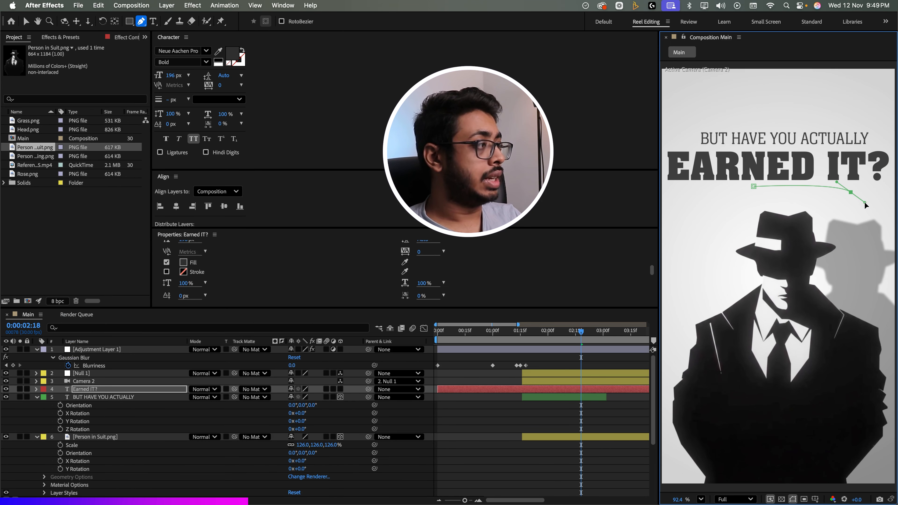
left_click(803, 208)
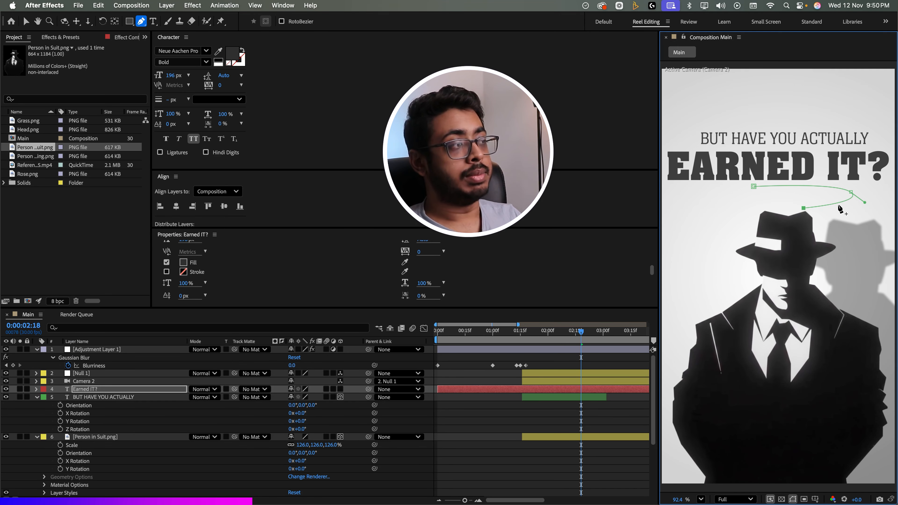
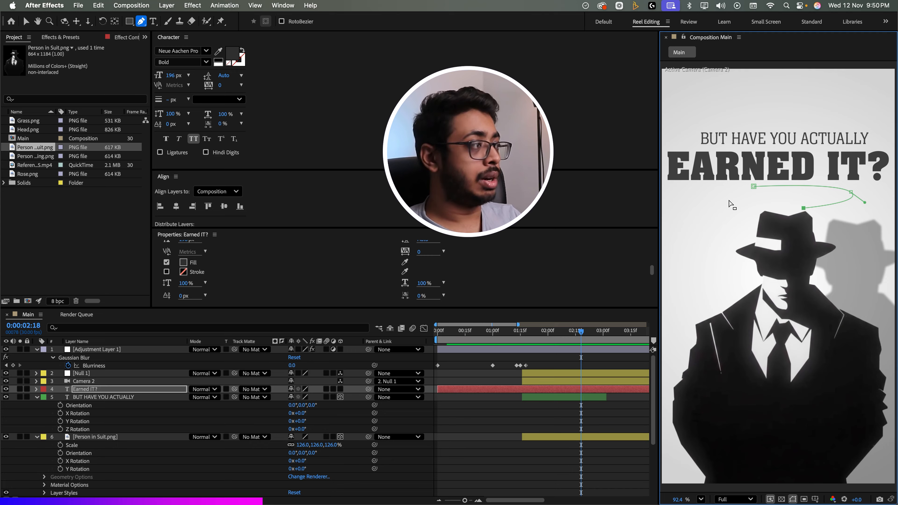
key("super+z")
key("super+z")
key("super+z")
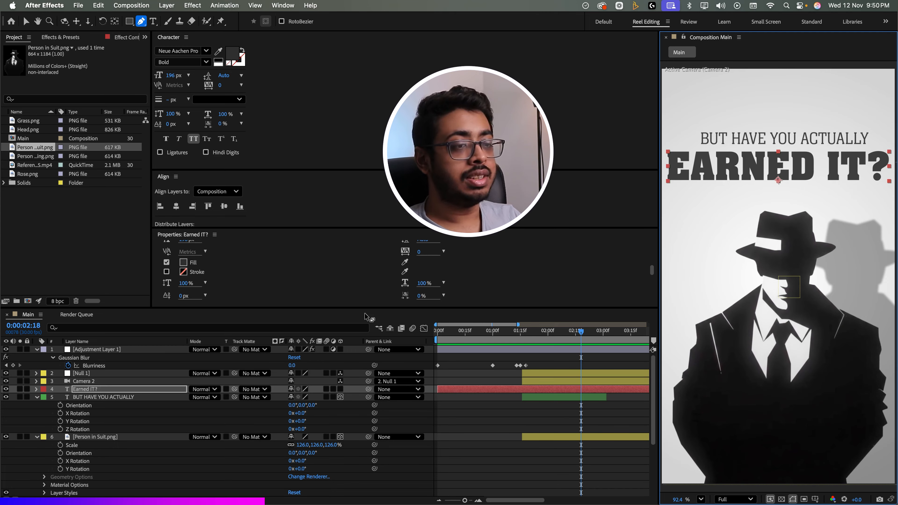
- Draw a curved hand-drawn-style underline beneath "EARNED IT?" with the Pen tool, hooking back toward the man's hat
left_click(278, 386)
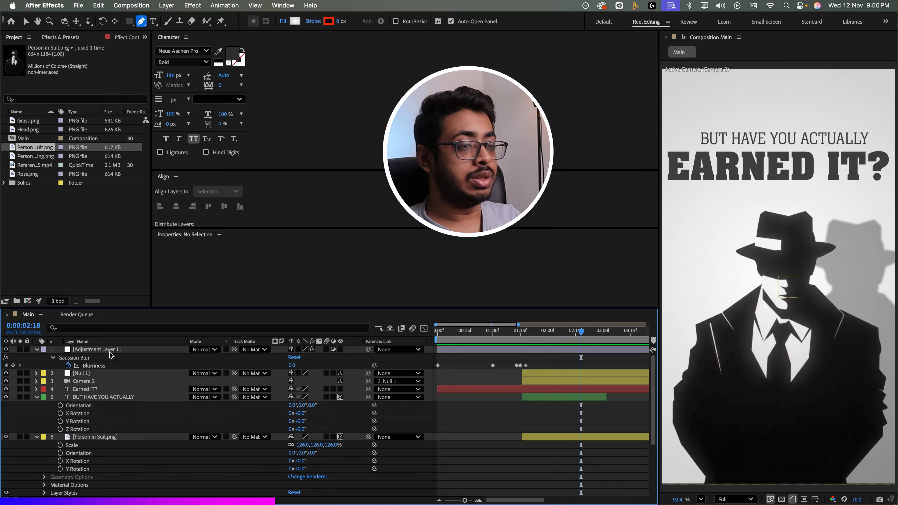
left_click(748, 186)
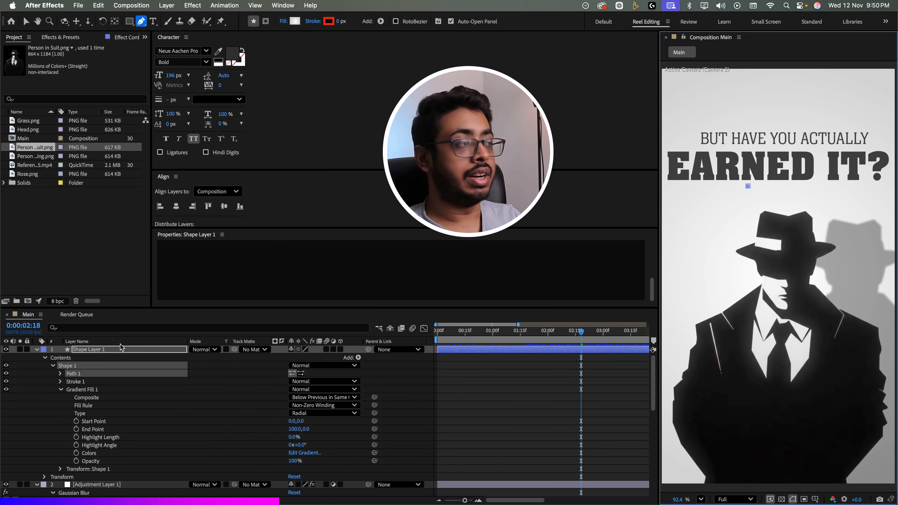
mouse_move(835, 190)
left_mouse_down()
mouse_move(857, 199)
mouse_move(851, 194)
left_mouse_up()
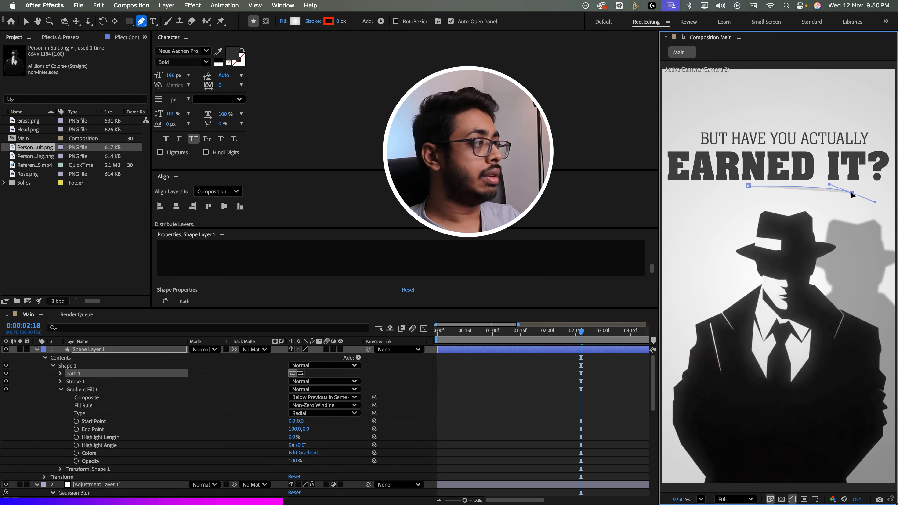
left_click_drag(803, 209, 798, 213)
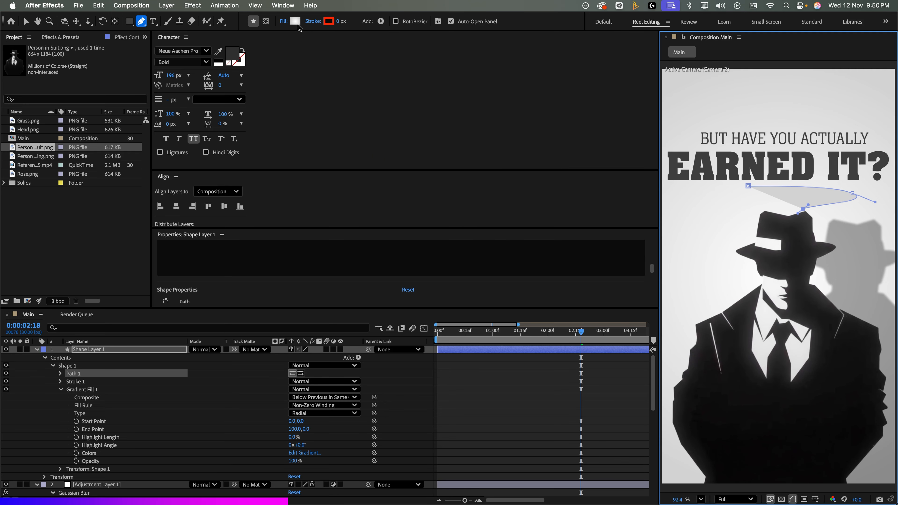
- Set the underline shape's fill to None and give it a 14 px dark grey stroke, #494949
left_click(287, 22)
left_click(400, 235)
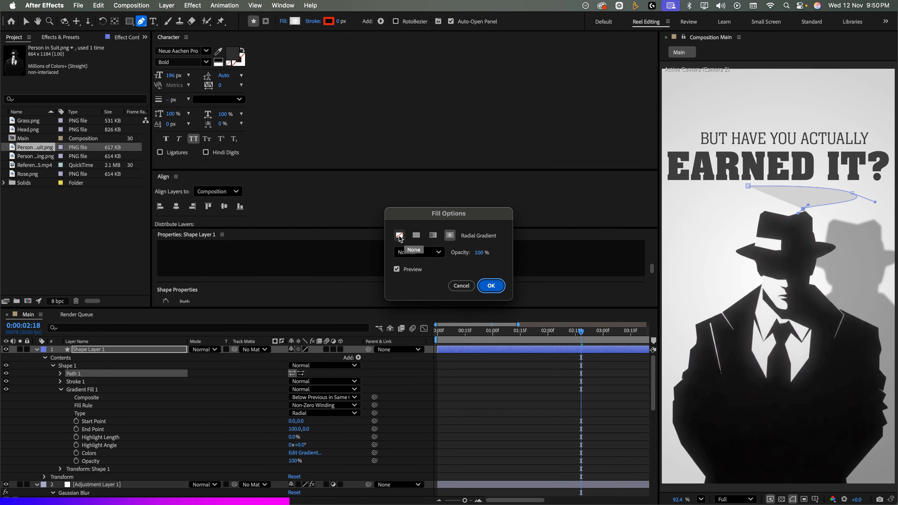
left_click(491, 285)
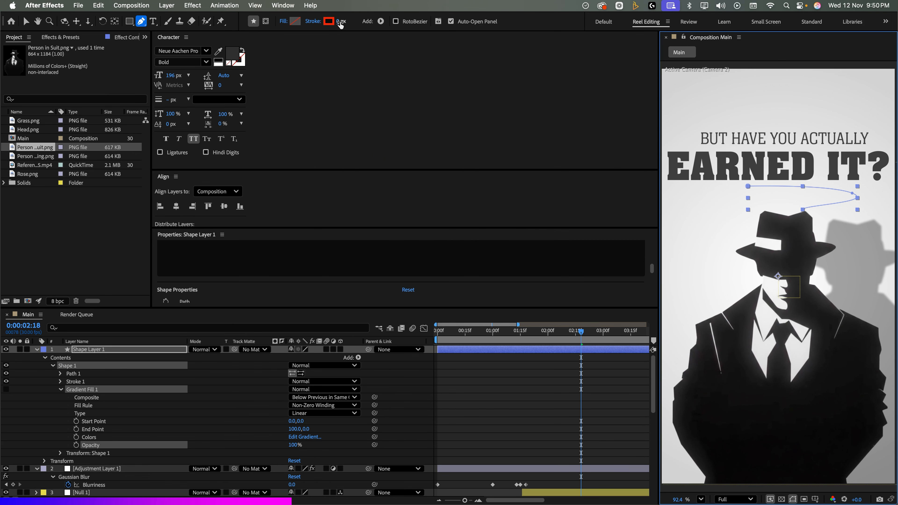
left_click_drag(341, 23, 353, 29)
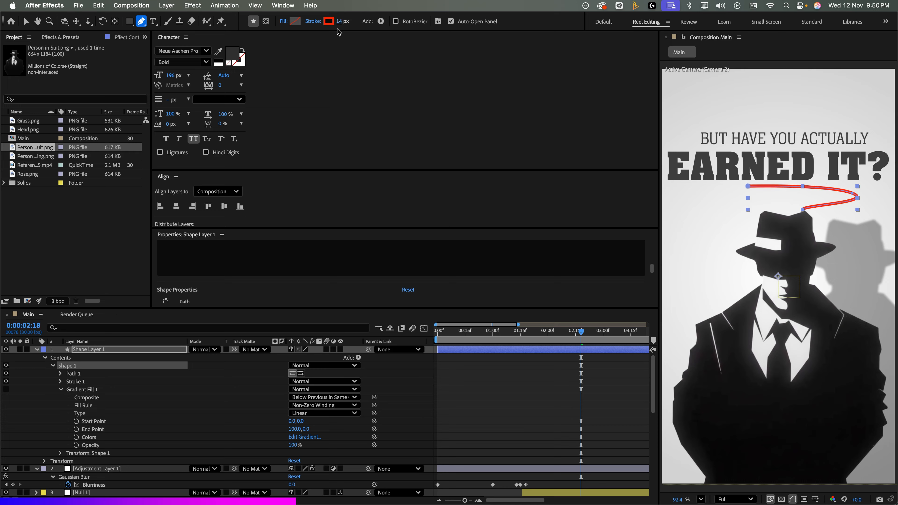
left_click(329, 21)
left_click(343, 295)
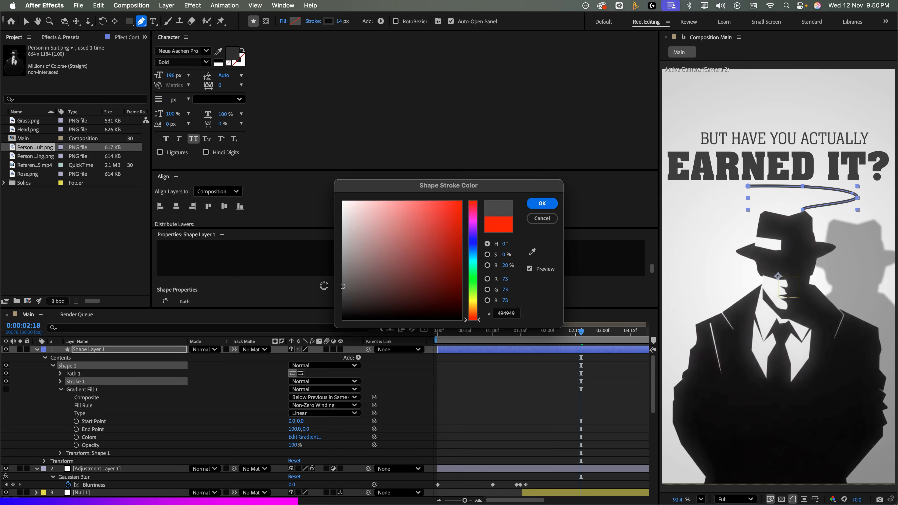
left_click(542, 204)
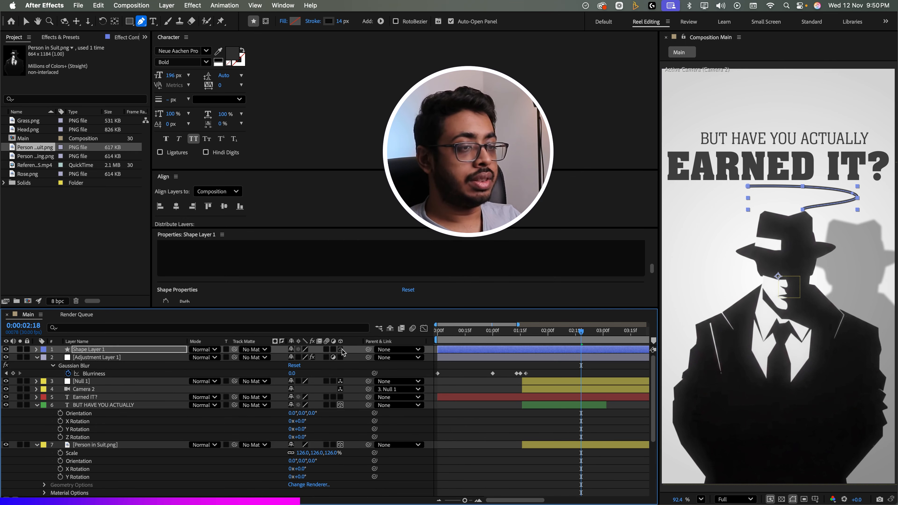
- Make the underline shape and "Earned IT?" layers 3D, and place the shape layer directly above the "Earned IT?" layer
left_click(341, 349)
left_click(357, 397)
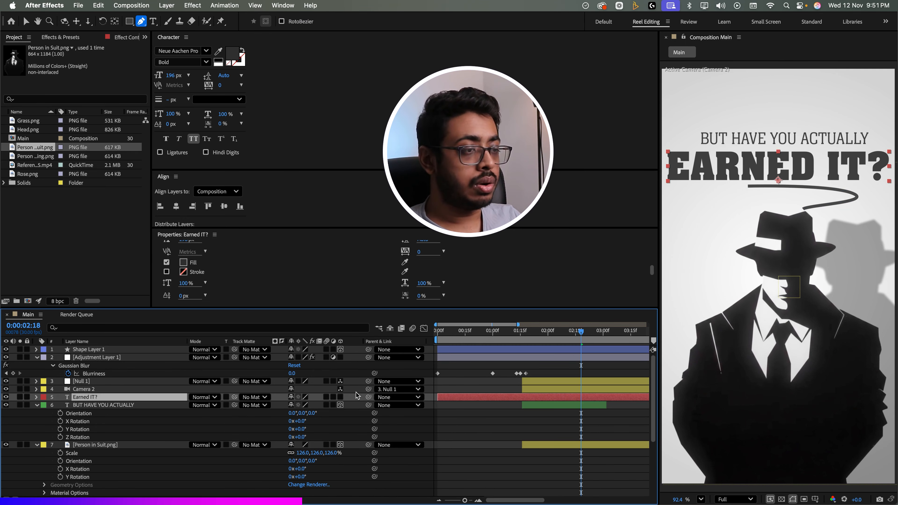
left_click_drag(115, 349, 115, 393)
- Give the underline shape, "Earned IT?" and "BUT HAVE YOU ACTUALLY" layers the Yellow label and collapse the text layer's properties
left_click(43, 397)
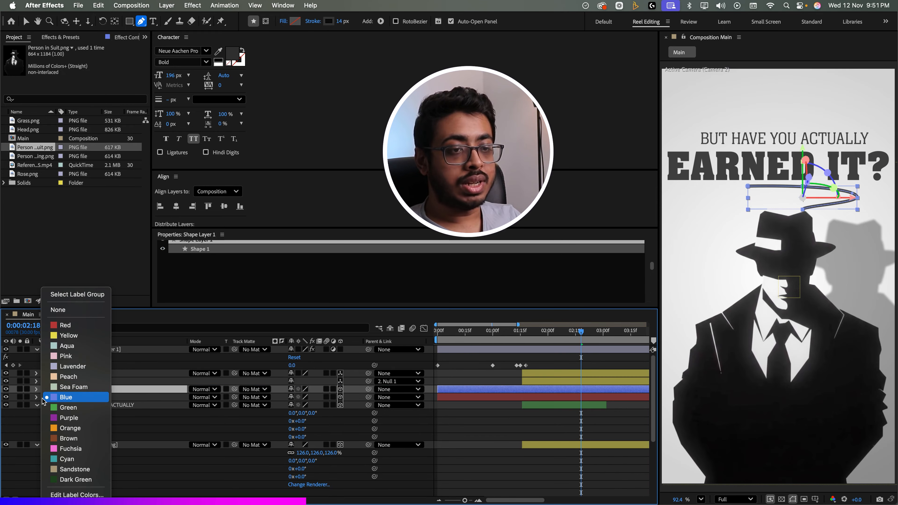
left_click(115, 398, "shift")
left_click(104, 405)
left_click(106, 389, "shift")
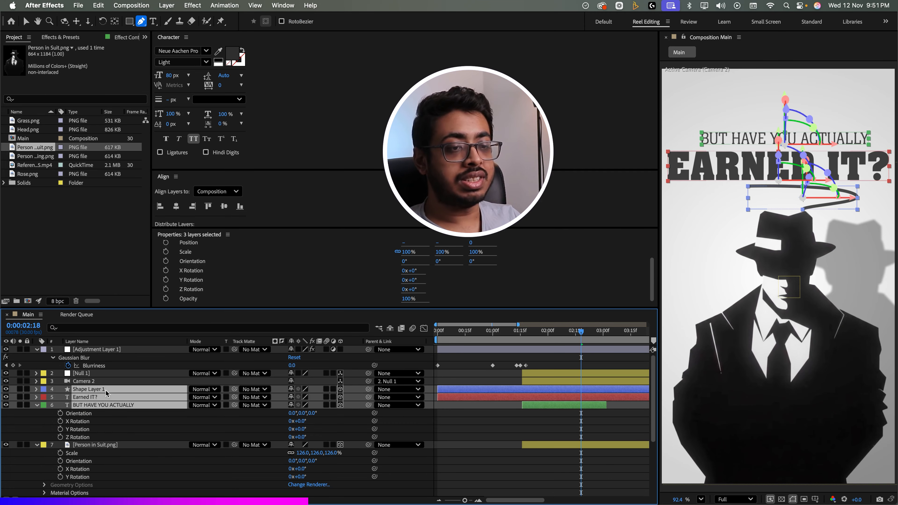
left_click(44, 389)
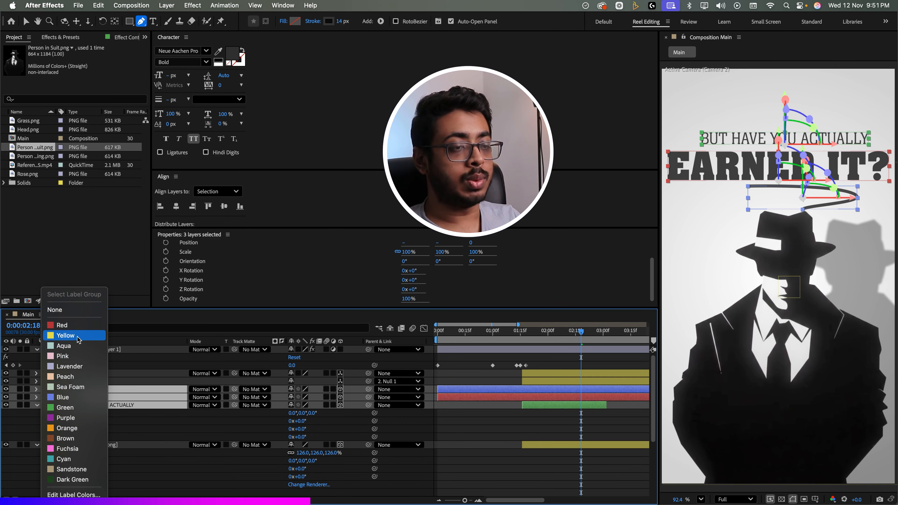
left_click(60, 339)
left_click(36, 406)
- Check the title scene in the reference video, and add Grass.png to the Main composition just above the Person in Suit layer
key("super+Tab")
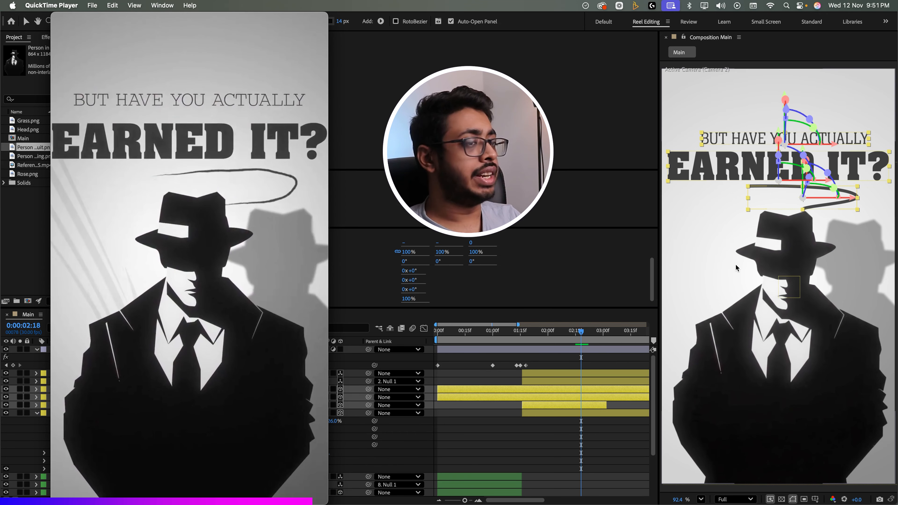
mouse_move(116, 227)
key("super+Tab")
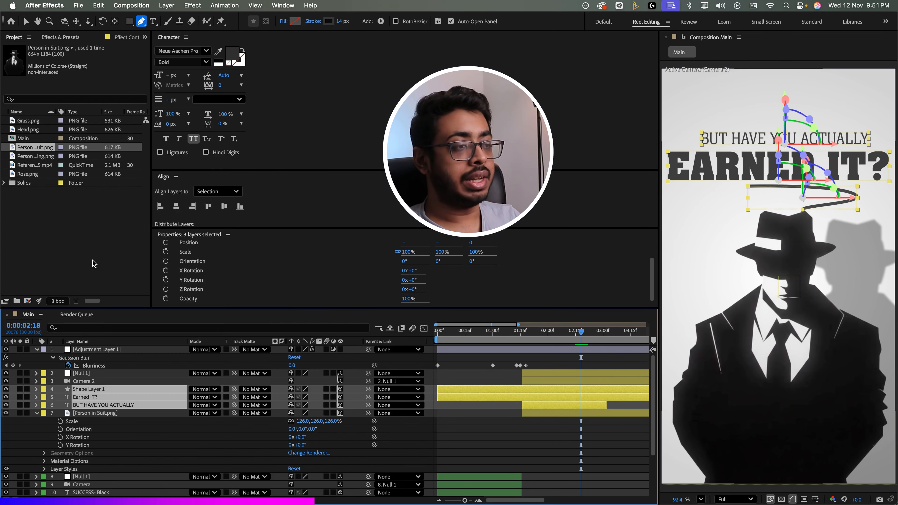
left_click(79, 167)
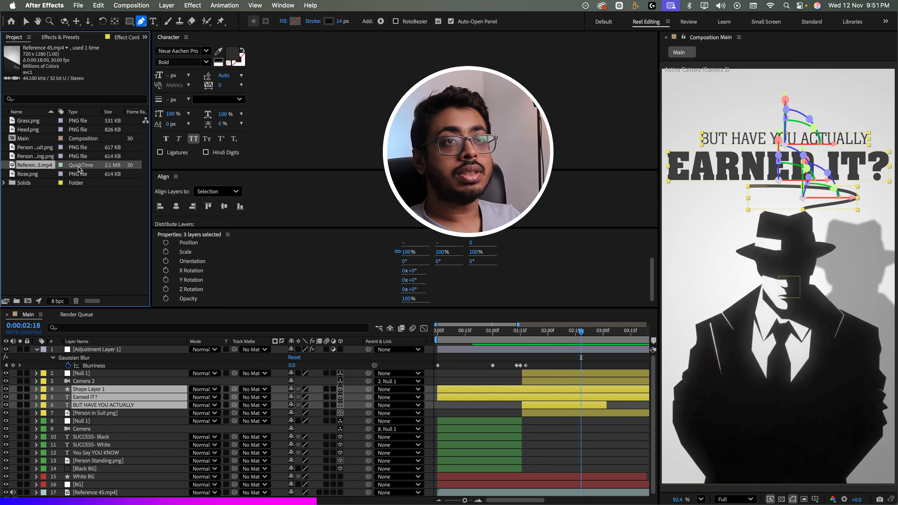
left_click_drag(27, 121, 122, 407)
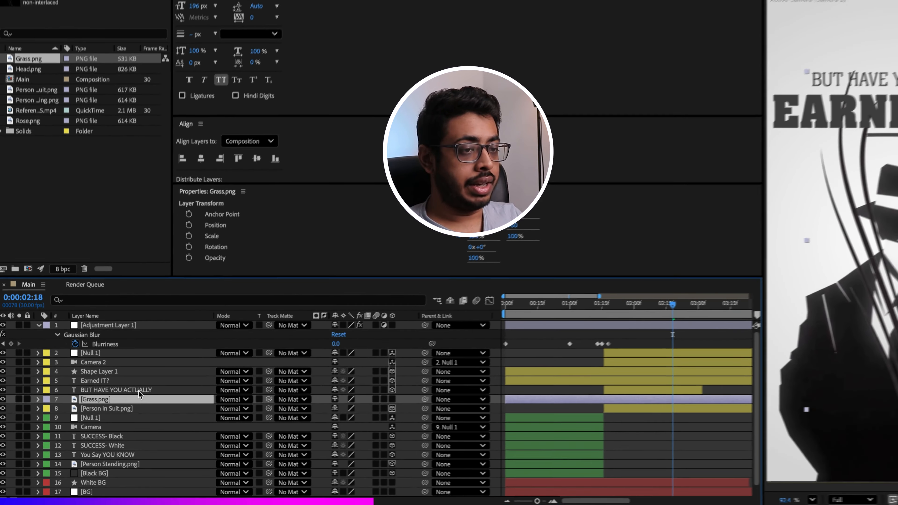
- Apply the Fill effect to the Grass.png layer with a light grey color, #CDCDCD
key("ctrl+space")
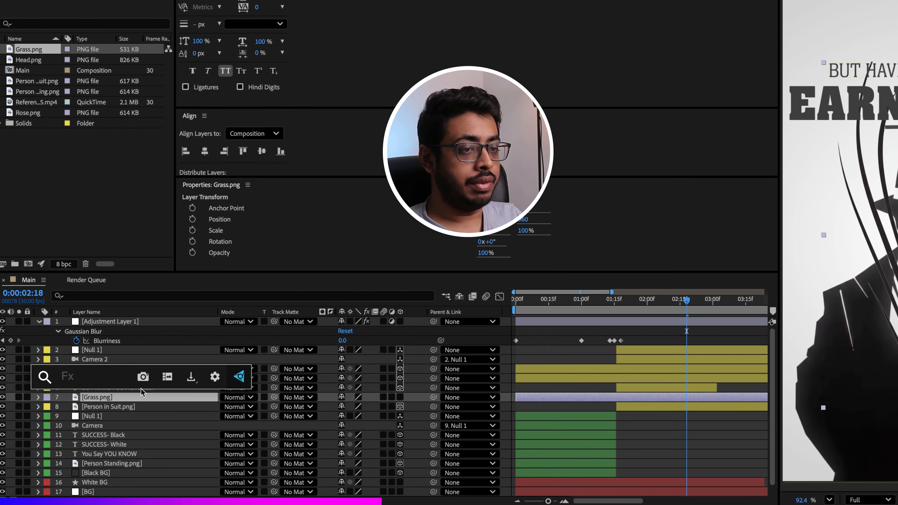
type("fill")
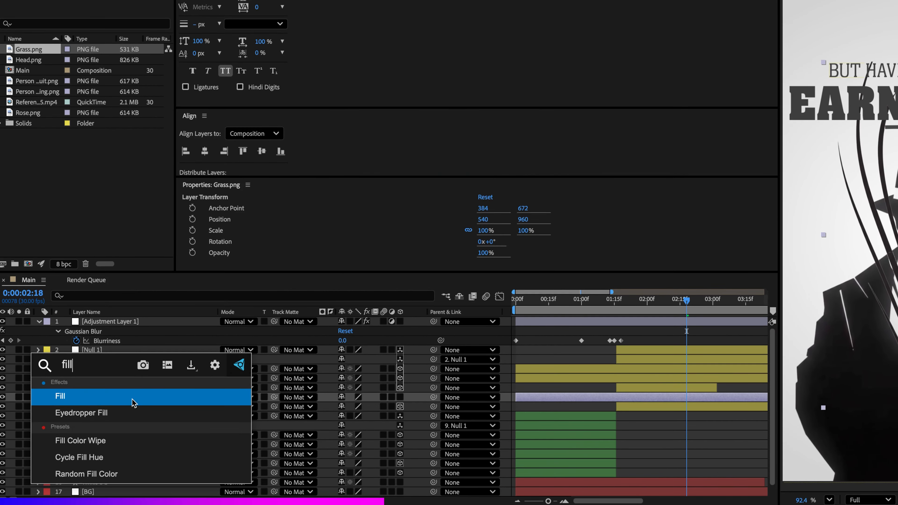
left_click(133, 403)
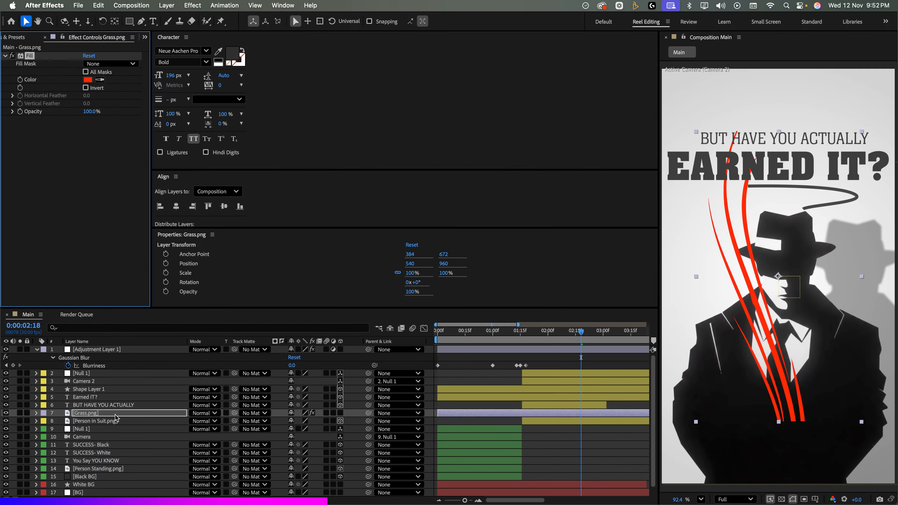
left_click(87, 79)
mouse_move(350, 266)
left_mouse_down()
mouse_move(344, 221)
mouse_move(292, 224)
left_mouse_up()
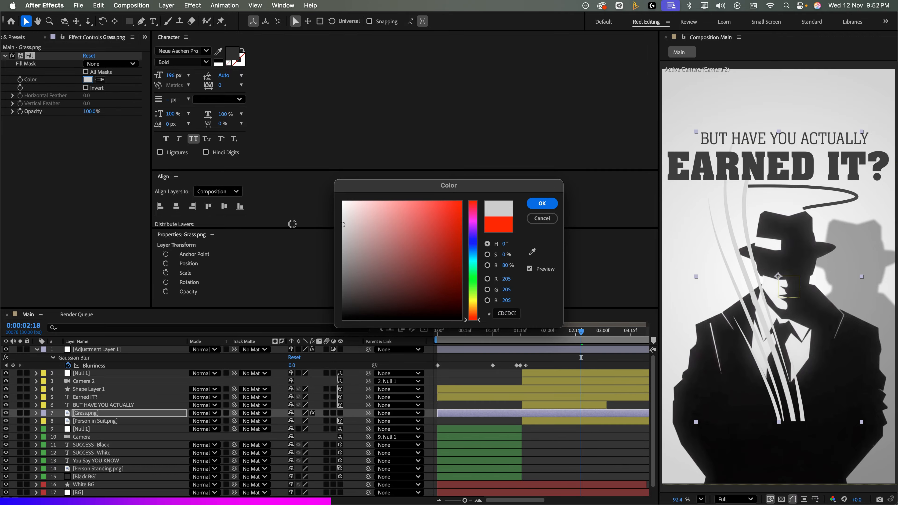
left_click(542, 204)
- Scale the Grass.png layer to 150%, move it below the Person in Suit layer and make it 3D
key("s")
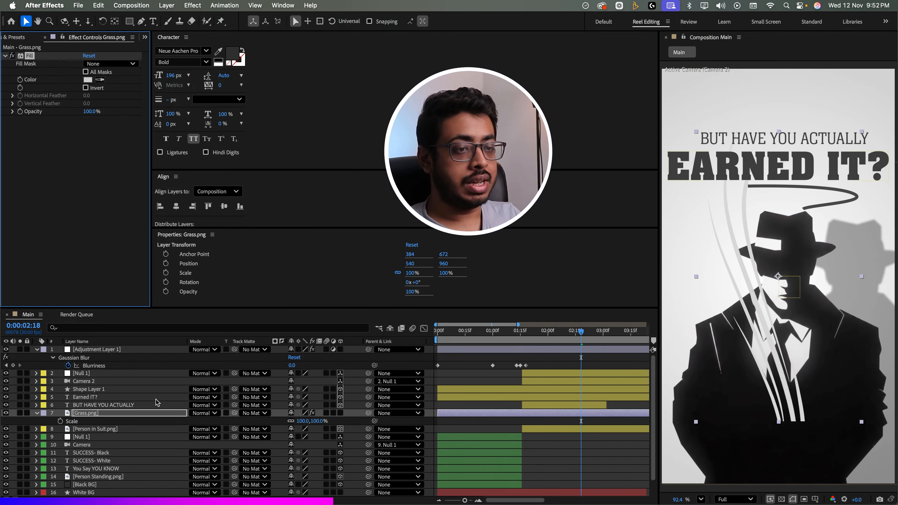
left_click_drag(313, 421, 422, 424)
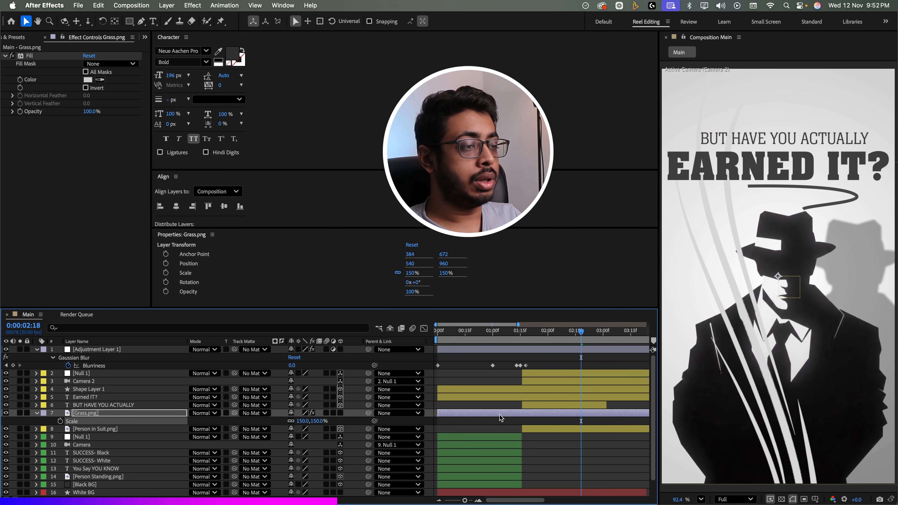
left_click_drag(94, 415, 98, 429)
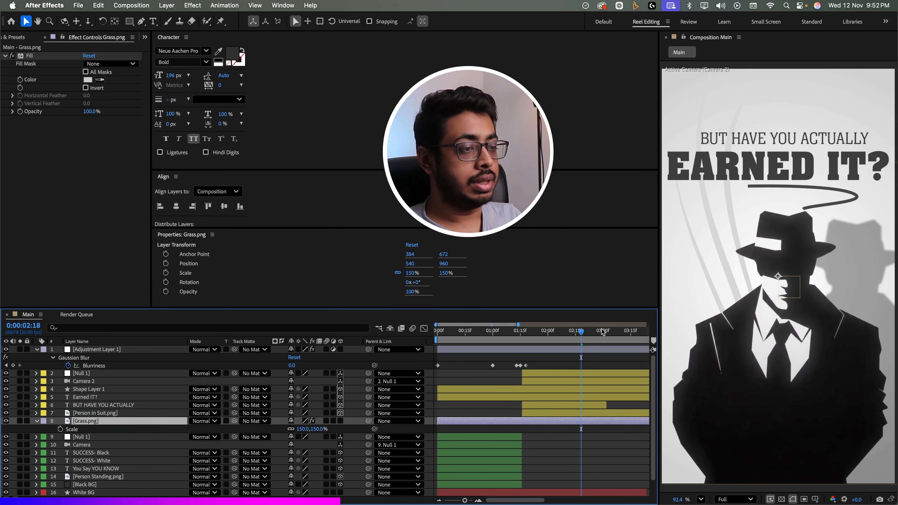
left_click(341, 421)
- Trim the starts of the underline shape, "Earned IT?" and Grass.png layers to 0:00:01:16
left_click(506, 335)
left_click_drag(504, 346, 522, 349)
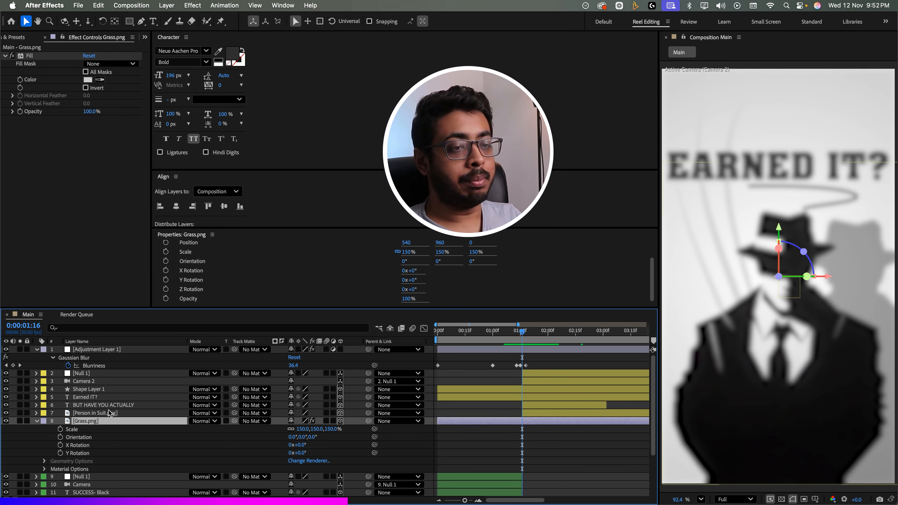
left_click(104, 389)
left_click(106, 398, "shift")
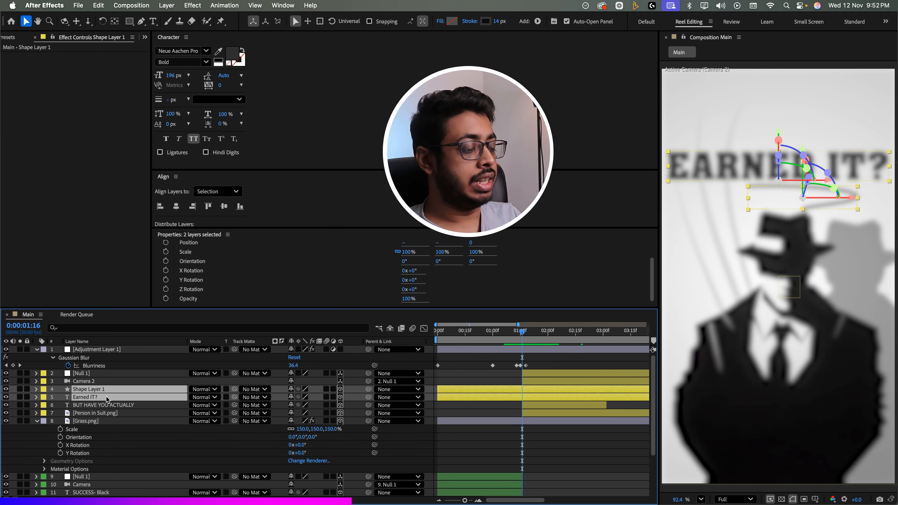
key("alt+bracketleft")
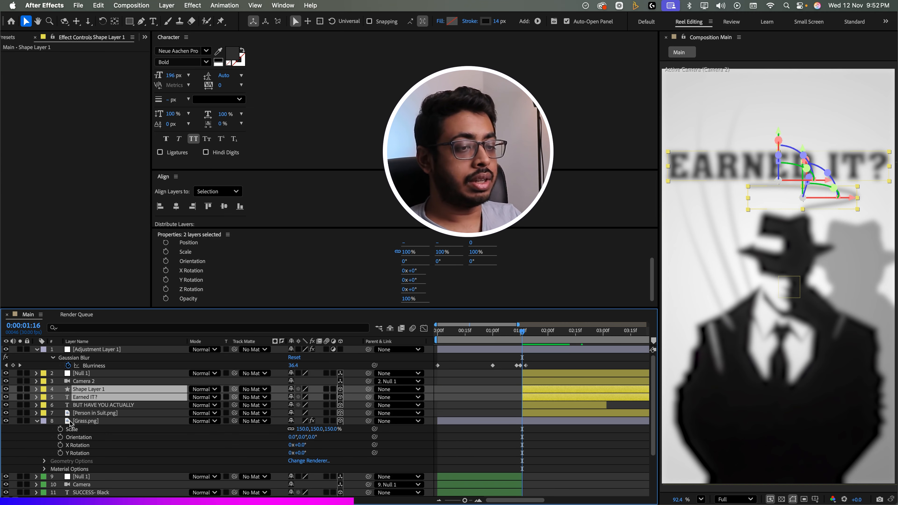
left_click(84, 421)
key("alt+bracketleft")
- Give the Grass.png layer the Yellow label and collapse its properties
left_click(42, 421)
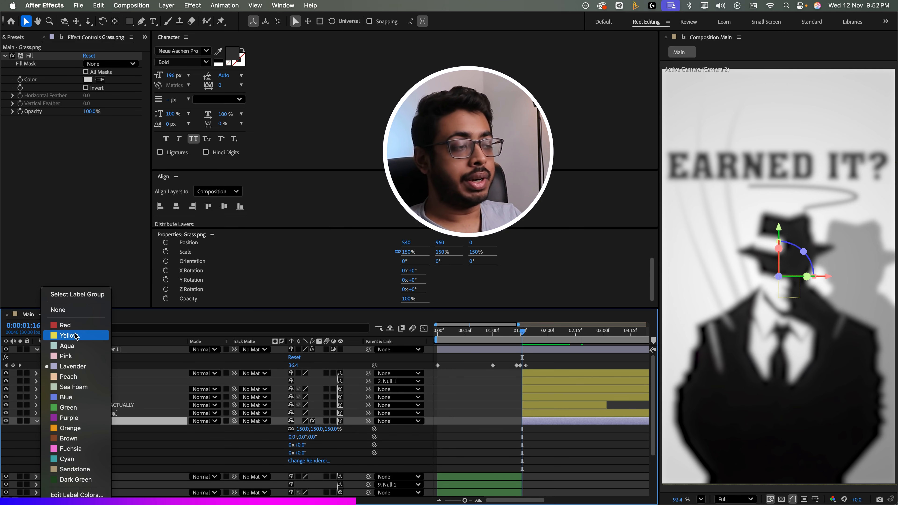
left_click(56, 331)
left_click(36, 421)
- Play the suit scene from about 0:00:01:03 and compare its camera movement with the reference video around 00:02
left_click_drag(523, 333, 498, 346)
key("space")
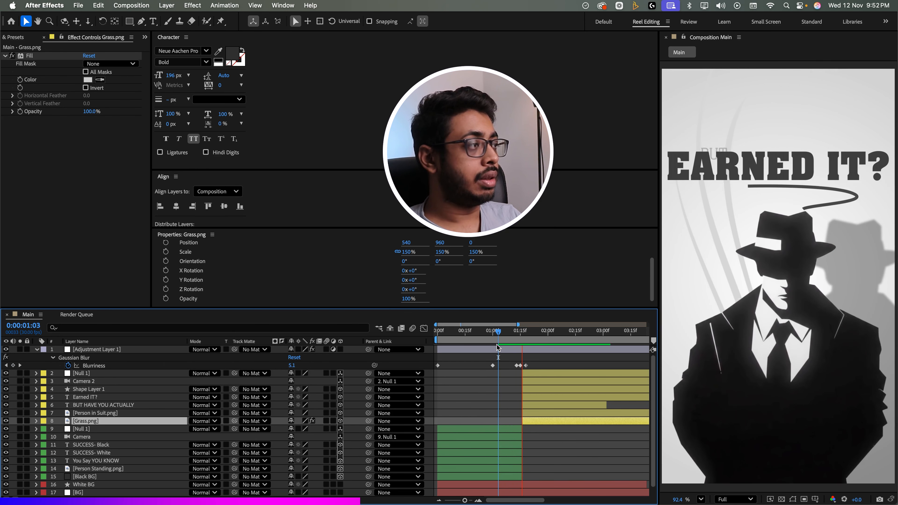
key("super+Tab")
left_click_drag(136, 420, 131, 420)
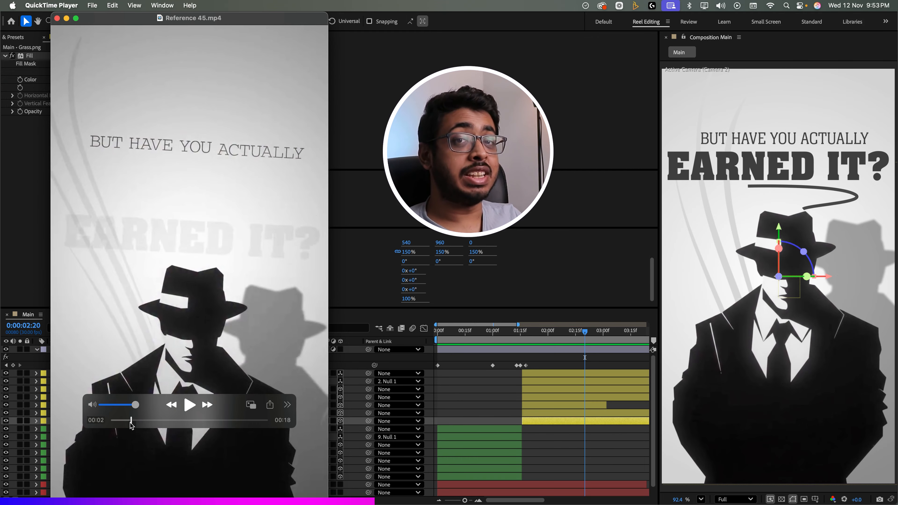
key("Left")
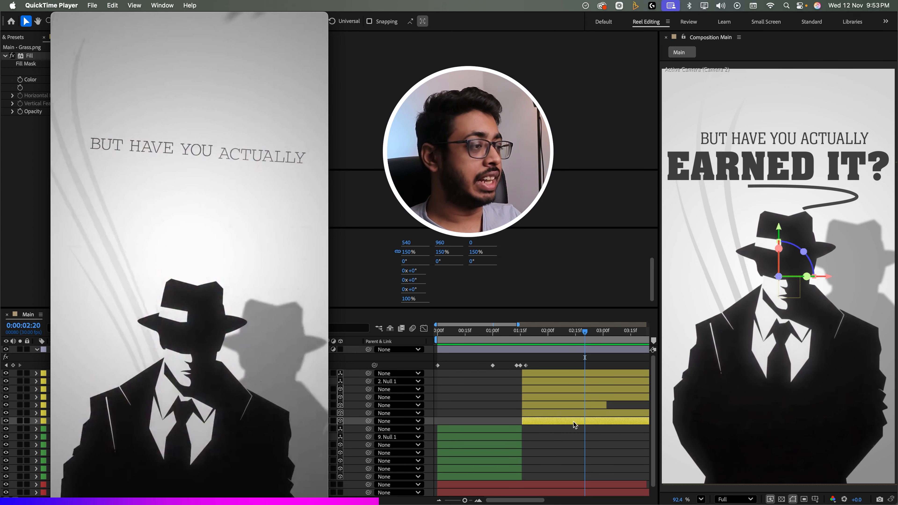
- Reveal the Position of the suit scene's Null 1 layer and start its keyframes at 0:00:02:29
left_click(532, 342)
left_click(530, 339)
left_click_drag(528, 339, 521, 340)
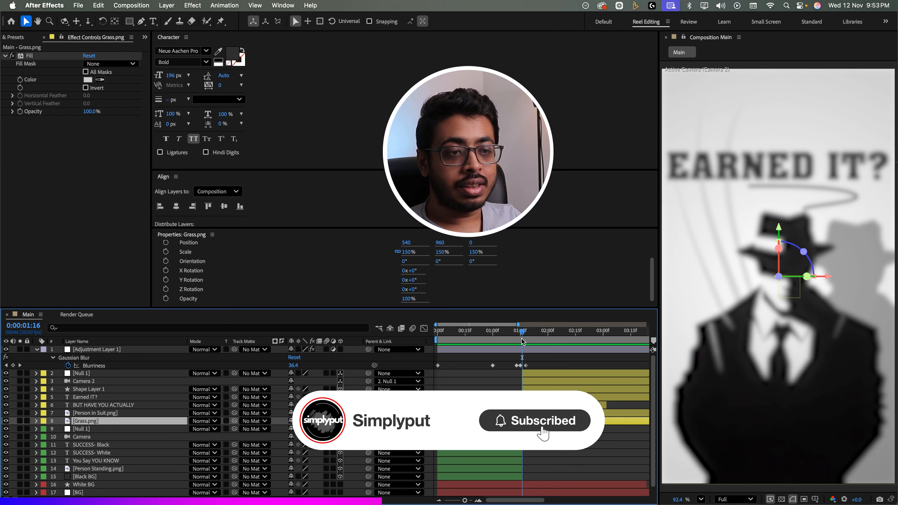
left_click(83, 374)
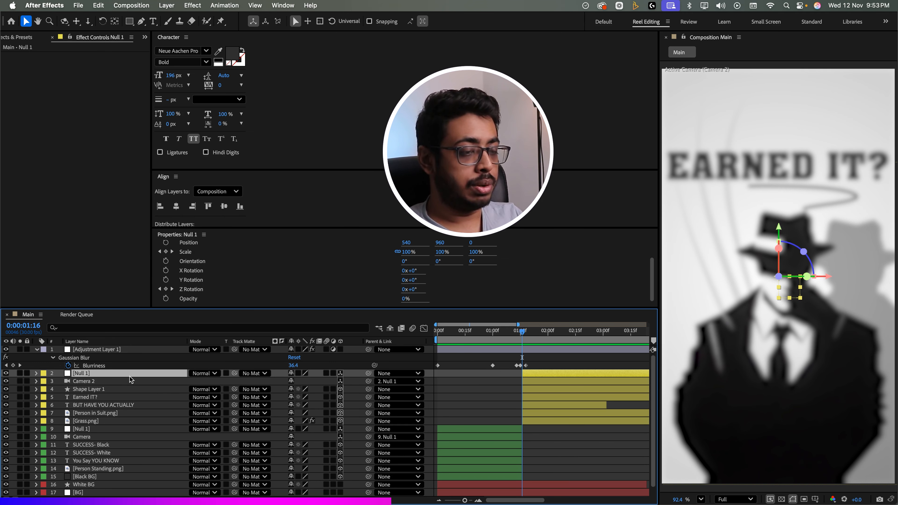
key("p")
mouse_move(525, 329)
left_mouse_down()
mouse_move(550, 340)
mouse_move(521, 336)
left_mouse_up()
key("space")
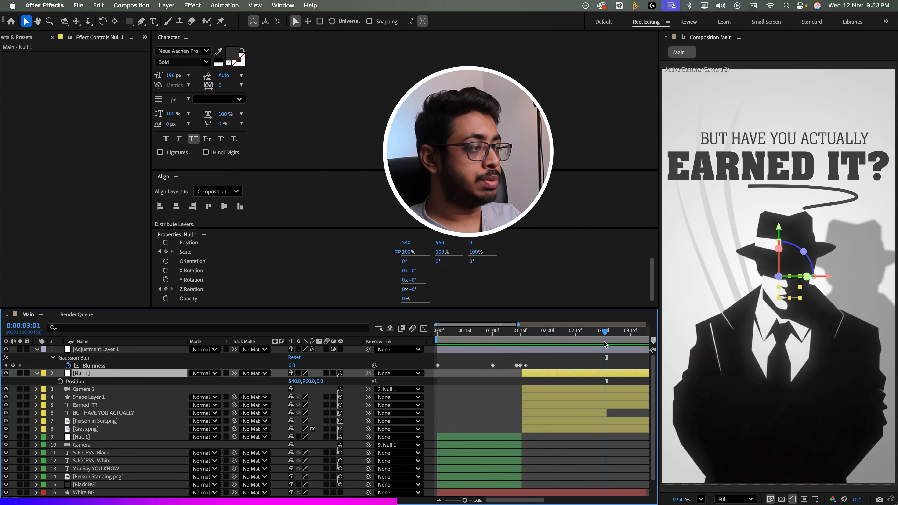
left_click(602, 341)
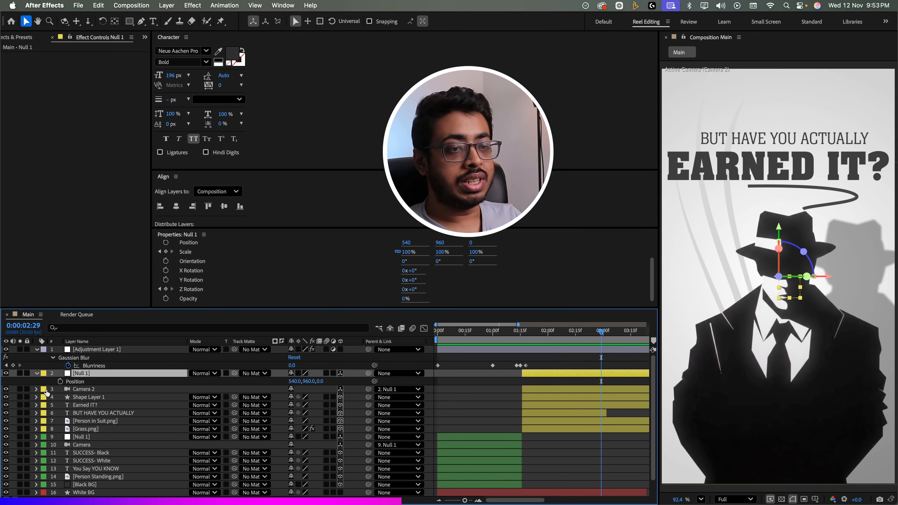
left_click(59, 382)
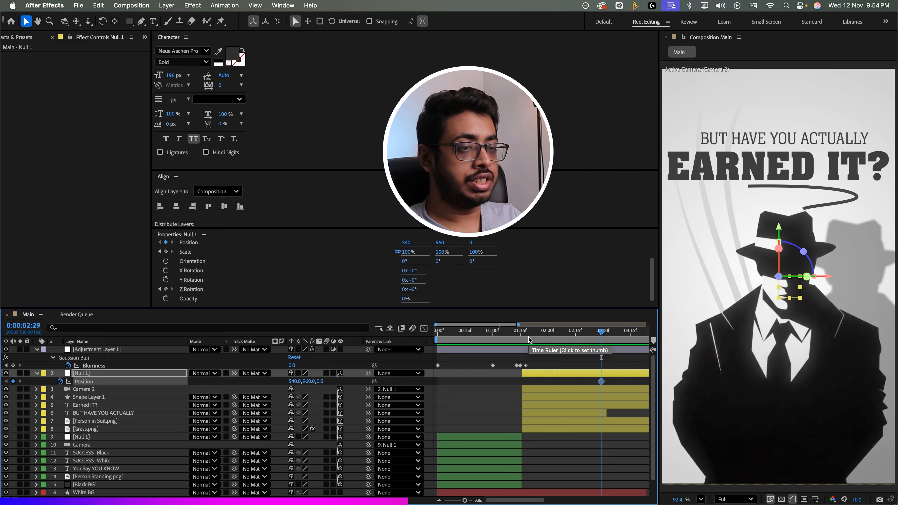
- Add a Z Rotation keyframe to Null 1 at 0:00:02:29 and delete its two earlier Z Rotation keyframes
key("shift+r")
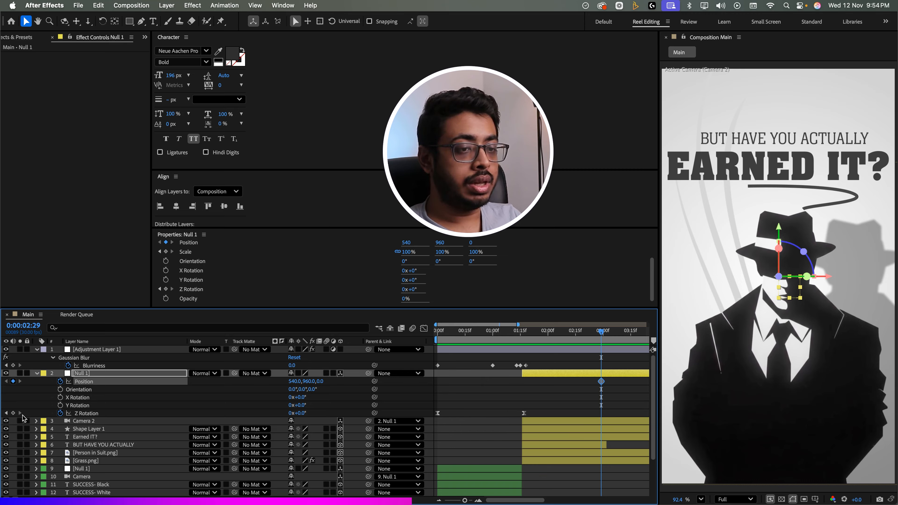
left_click(13, 413)
left_click_drag(529, 409, 415, 420)
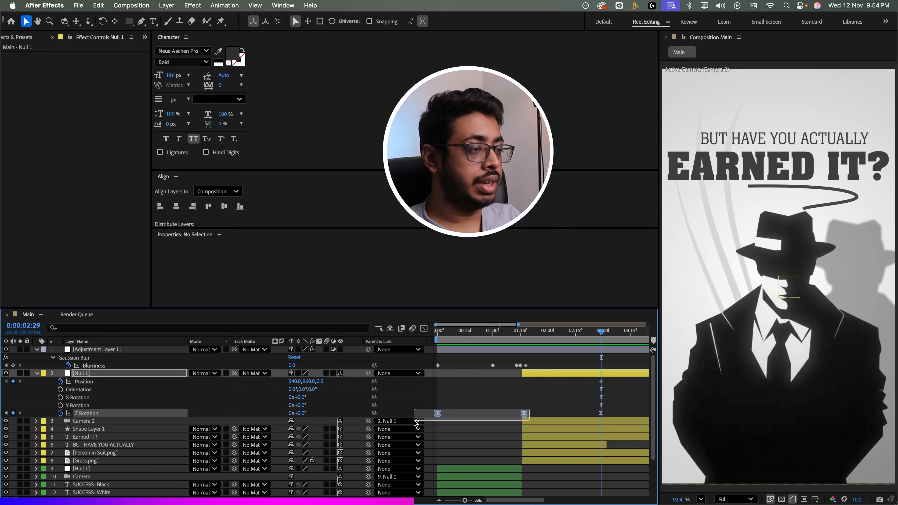
key("Delete")
- At 0:00:01:16, set Null 1's Y position to -407 and its Z Rotation to -18°
left_click(522, 342)
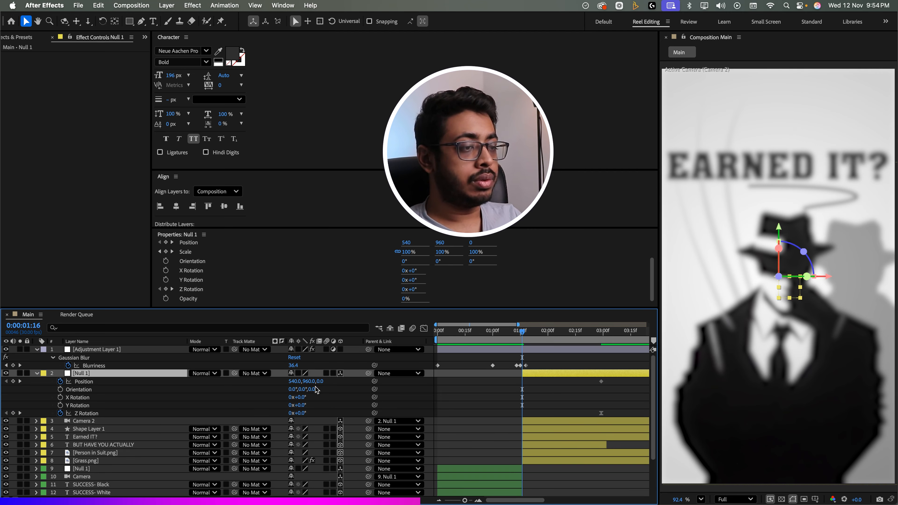
left_click_drag(302, 415, 282, 382)
left_click_drag(522, 333, 522, 389)
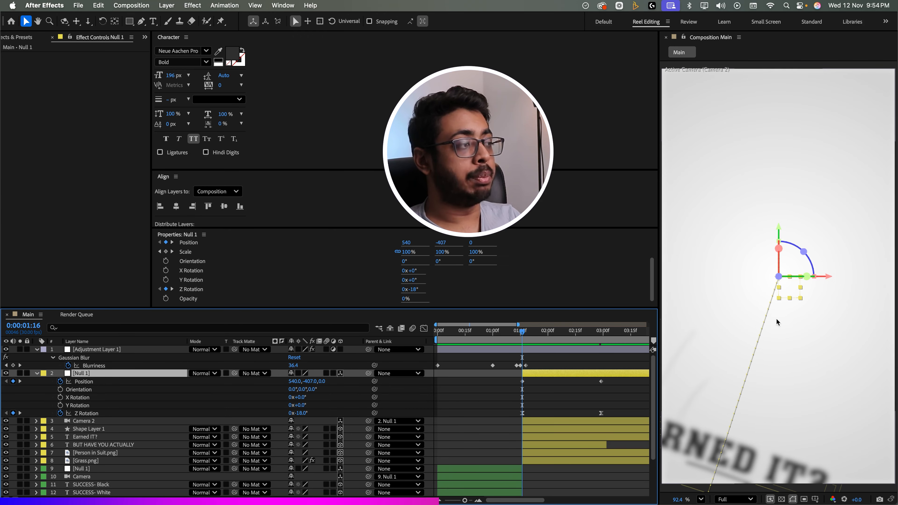
- Bend the null's motion path with the Pen tool by pulling a vertical handle out of its end point
left_click(523, 414)
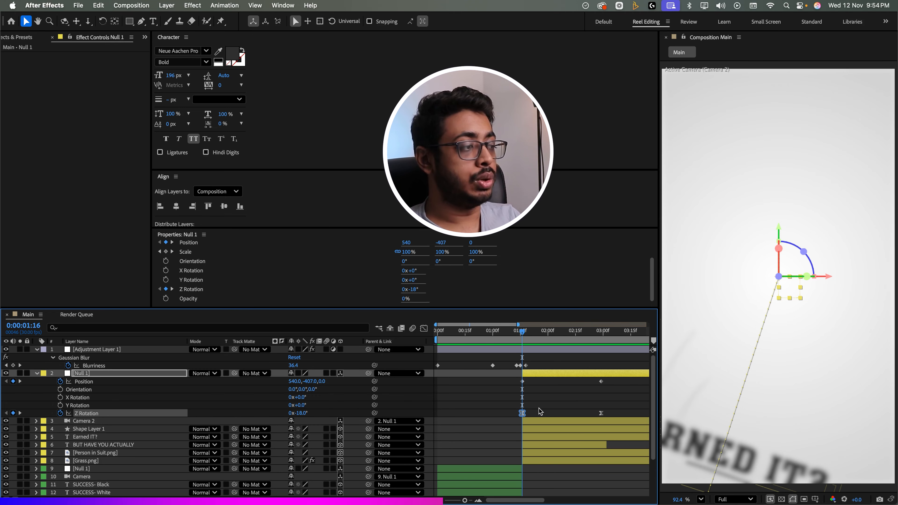
scroll(788, 401, "down", 1)
left_click_drag(756, 409, 764, 298)
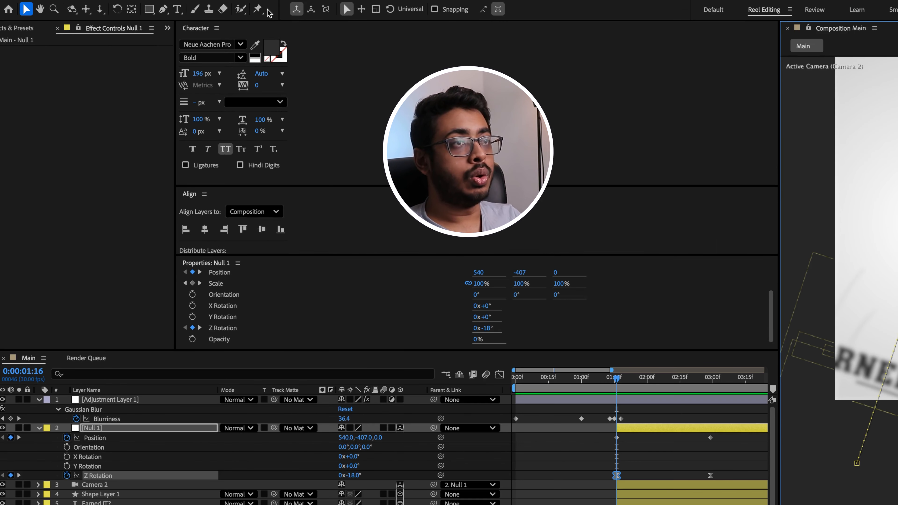
left_click(146, 20)
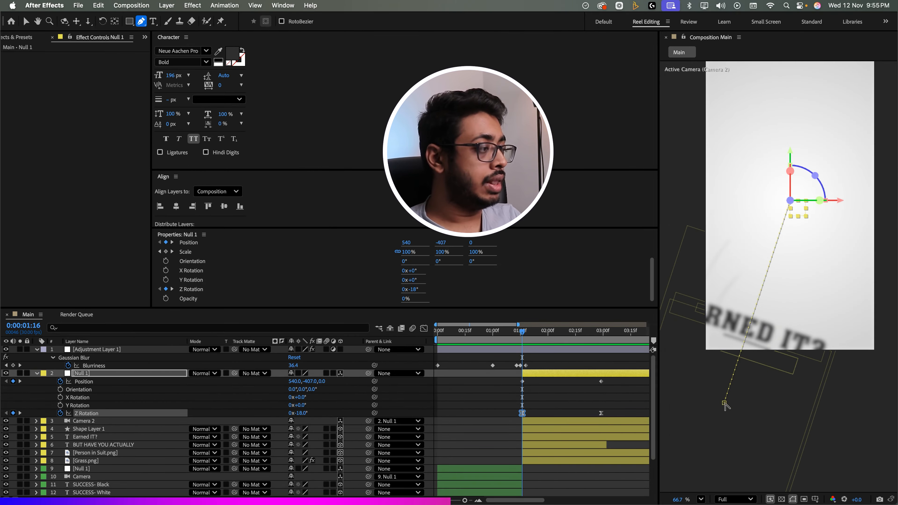
left_click_drag(724, 404, 721, 274)
- Pull a curve handle out of the motion path's start point and shape it into a smooth arc
scroll(791, 205, "up", 5)
scroll(791, 205, "up", 3)
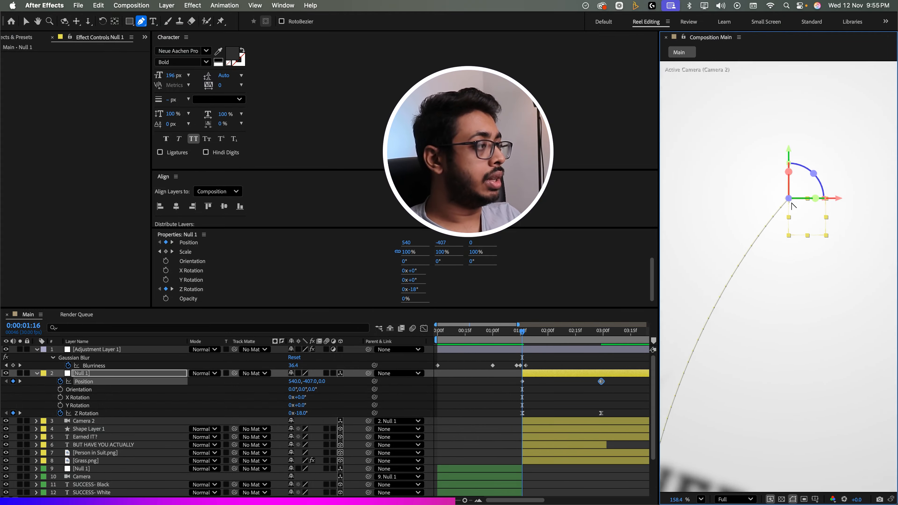
left_click(789, 199)
left_click_drag(789, 200, 732, 223)
scroll(764, 283, "down", 4)
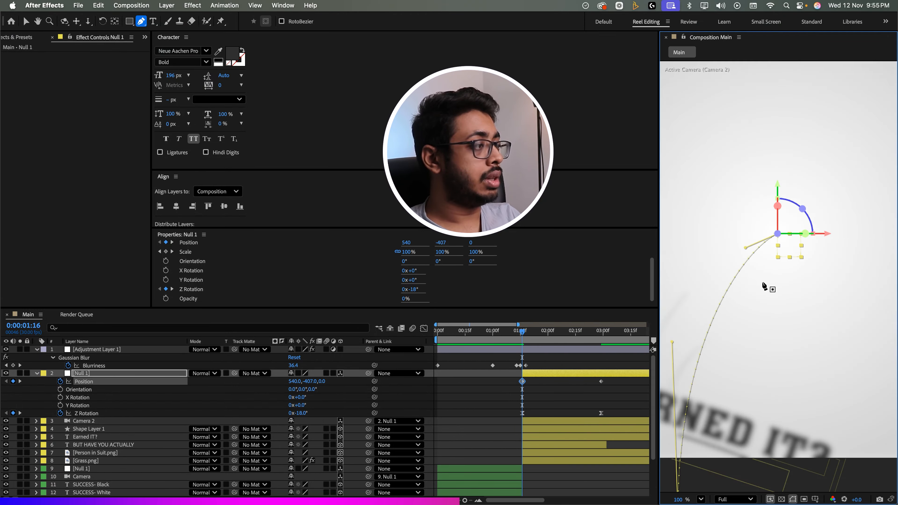
scroll(764, 286, "down", 3)
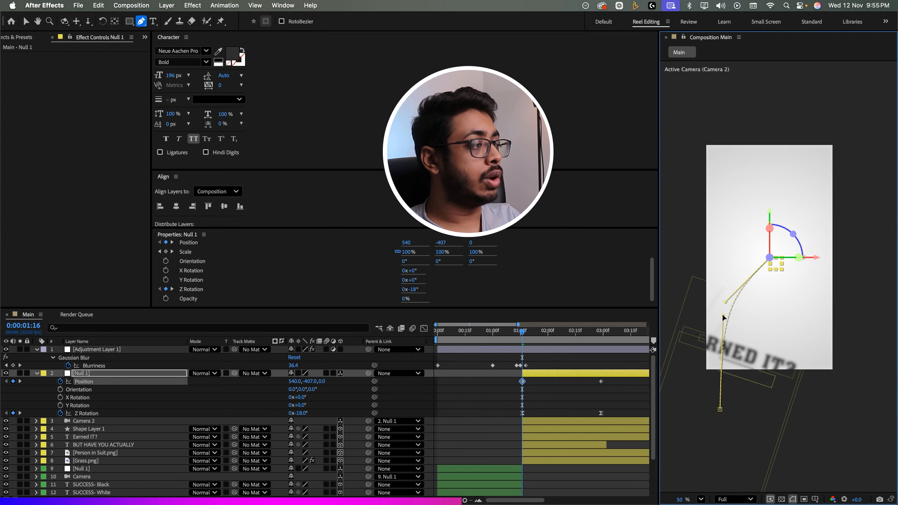
left_click_drag(726, 300, 728, 320)
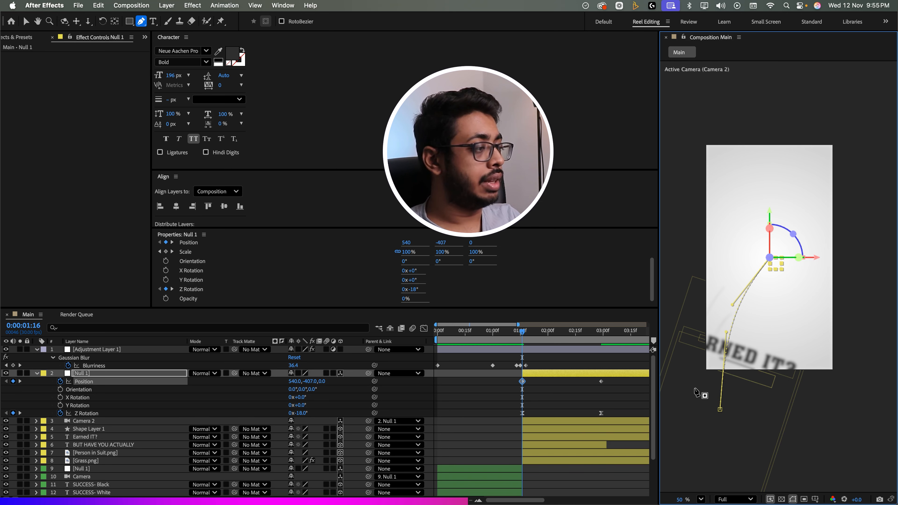
- Compare the camera move with the reference video and move the end Position and Z Rotation keyframes to about 0:00:02:05
key("space")
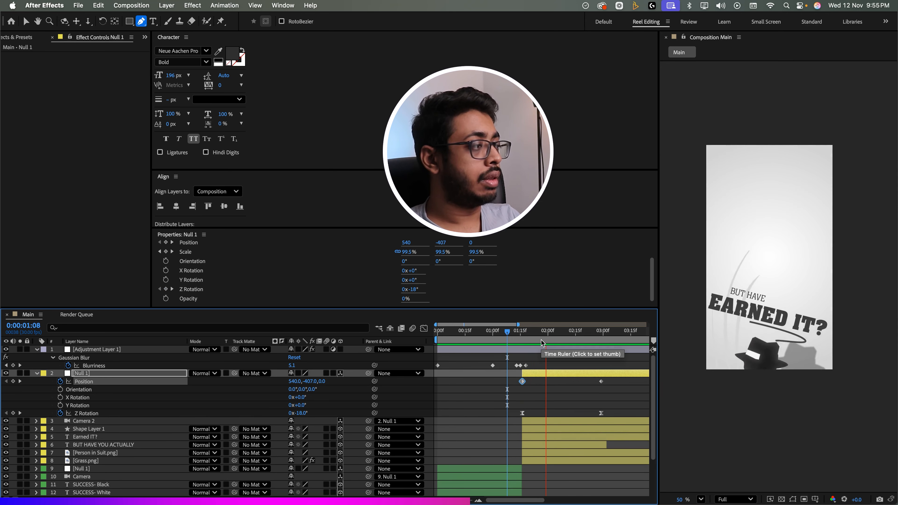
key("space")
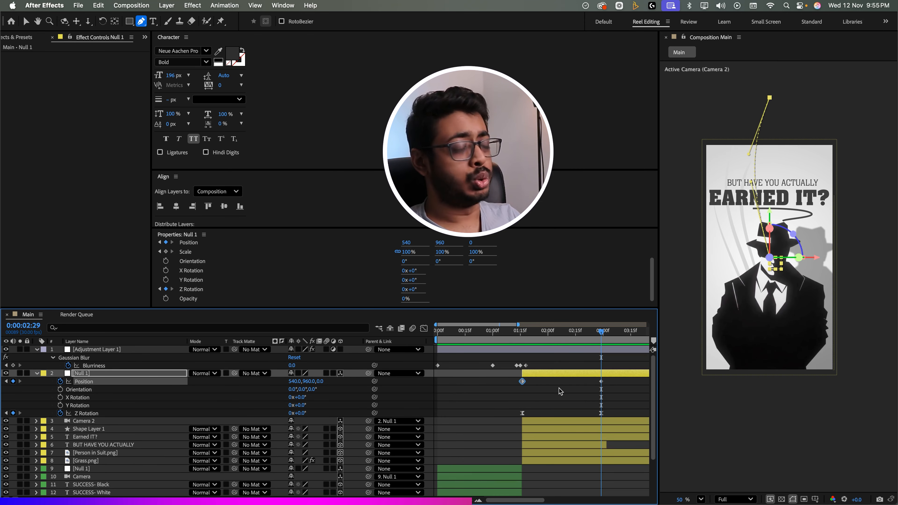
key("super+Tab")
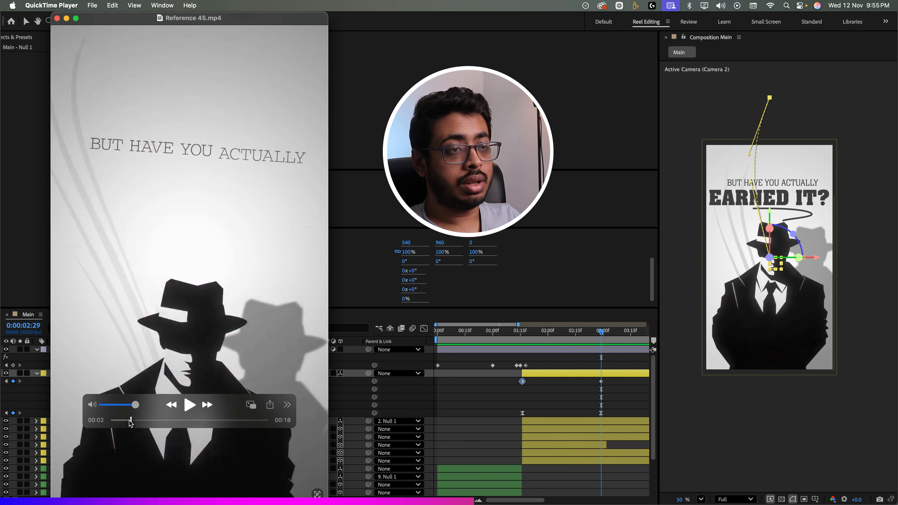
left_click_drag(130, 420, 125, 426)
key("super+Tab")
left_click(576, 395)
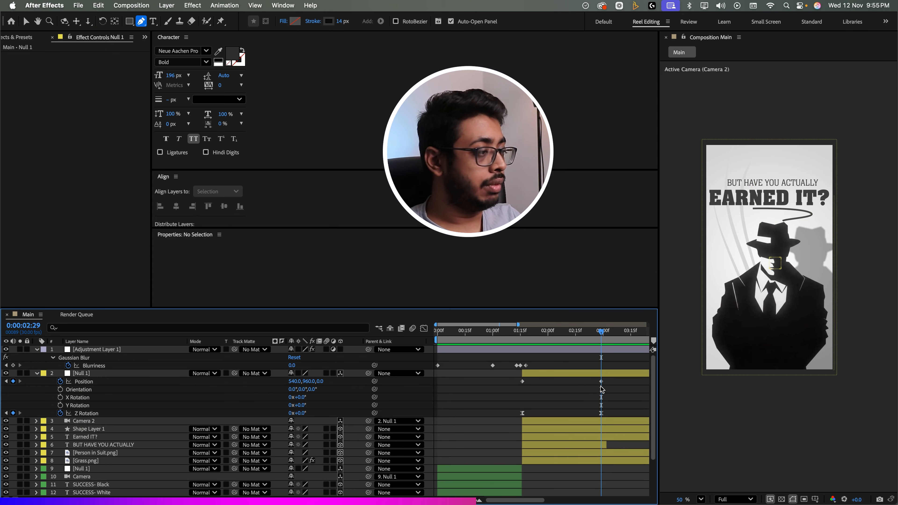
left_click_drag(608, 382, 557, 413)
- Preview the shortened camera move and swing the motion path's start handle to a steeper angle
left_click_drag(518, 340, 523, 339)
key("space")
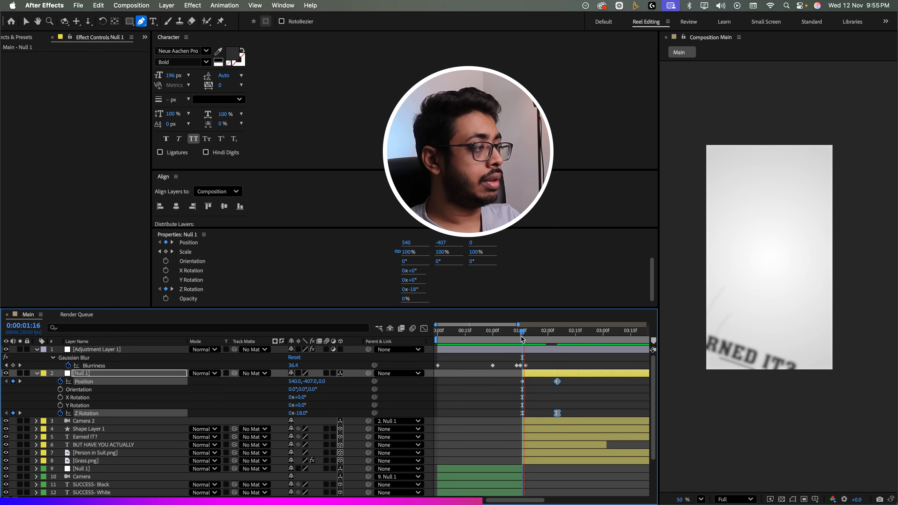
key("space")
left_click_drag(554, 330, 523, 354)
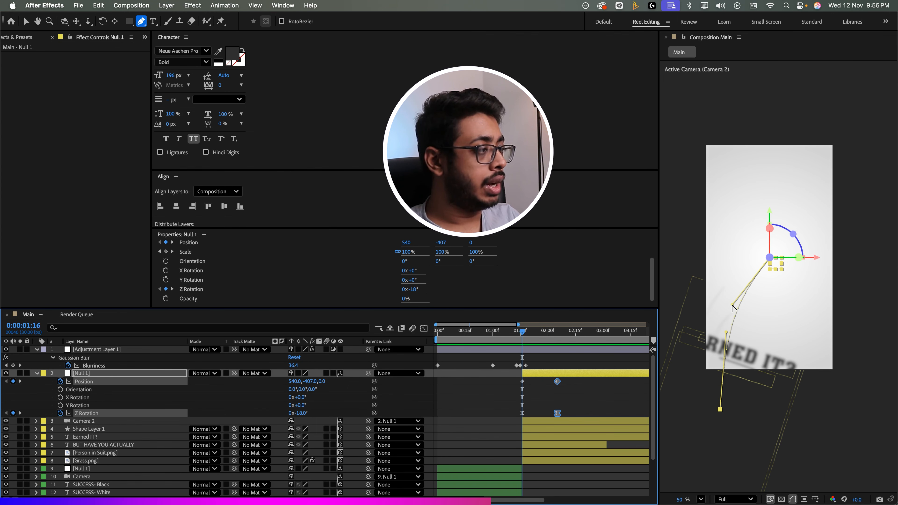
left_click_drag(732, 306, 740, 309)
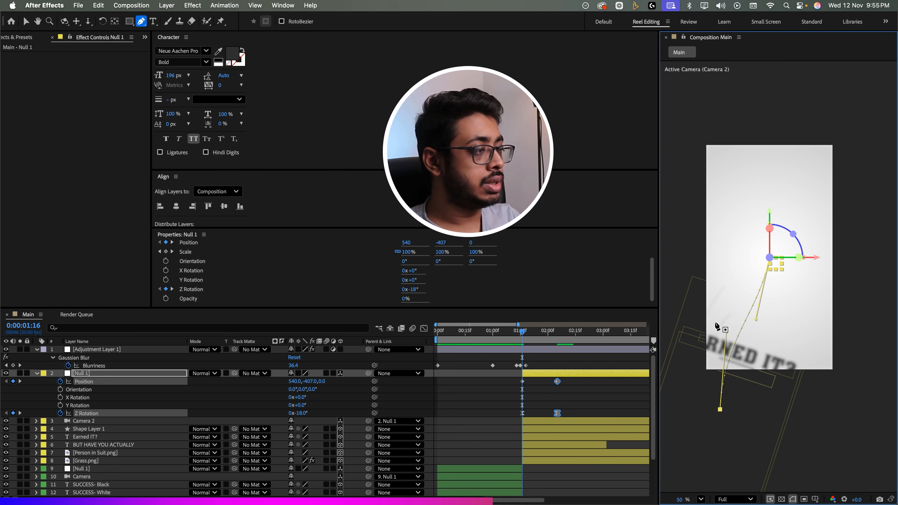
- Replay the transition into the suit scene and readjust the start handle of the null's motion path
left_click(515, 342)
key("space")
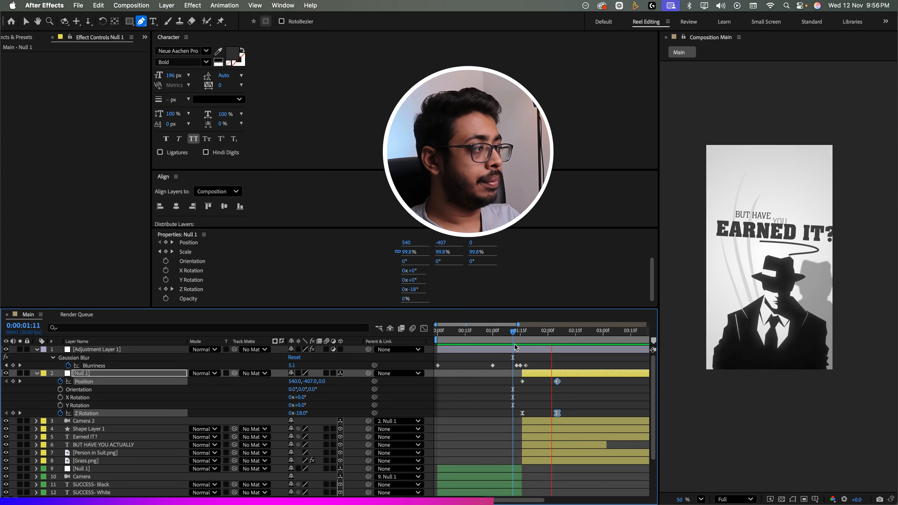
key("space")
left_click_drag(535, 344, 520, 346)
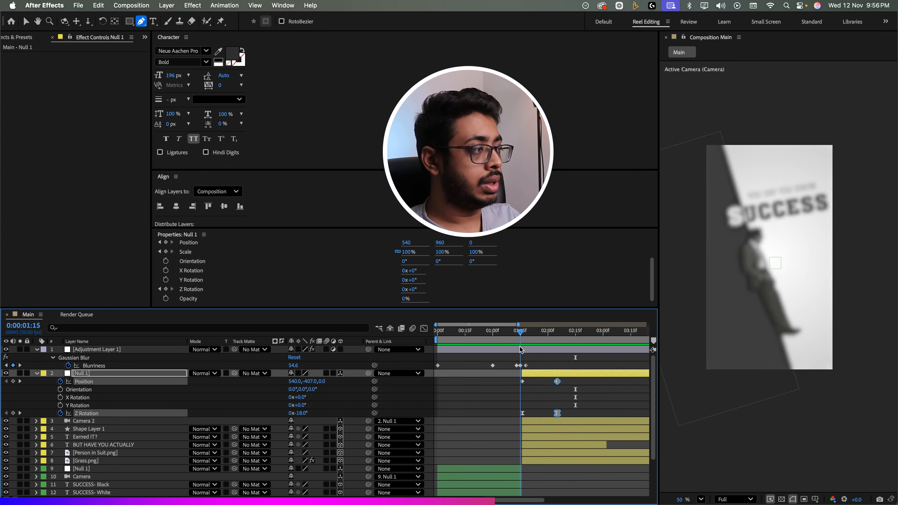
key("space")
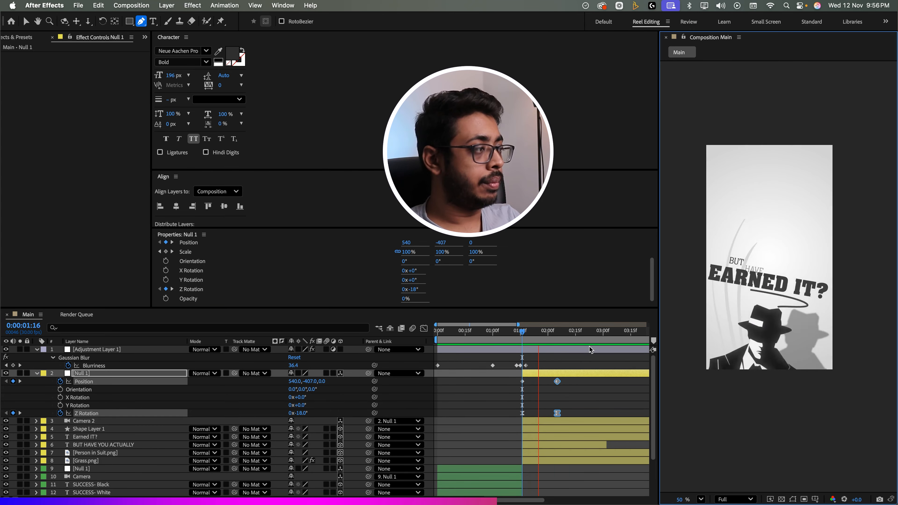
left_click_drag(589, 346, 522, 347)
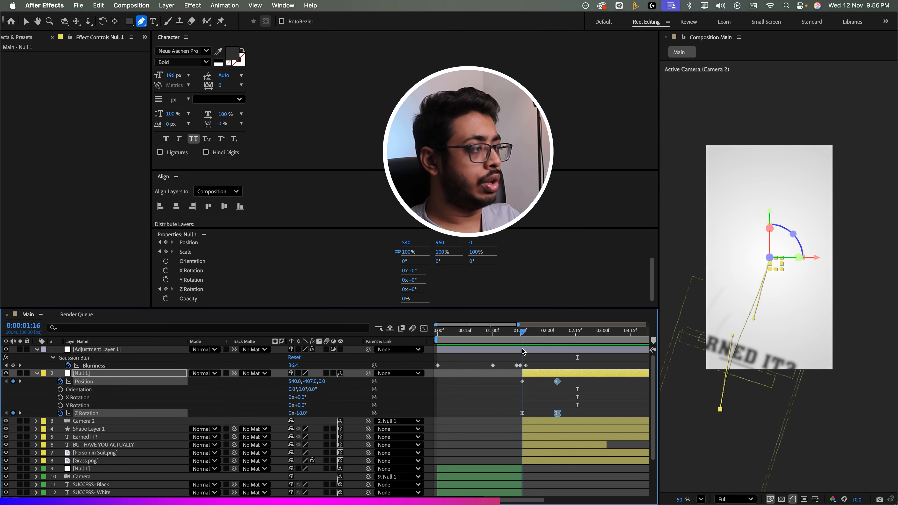
left_click(752, 320)
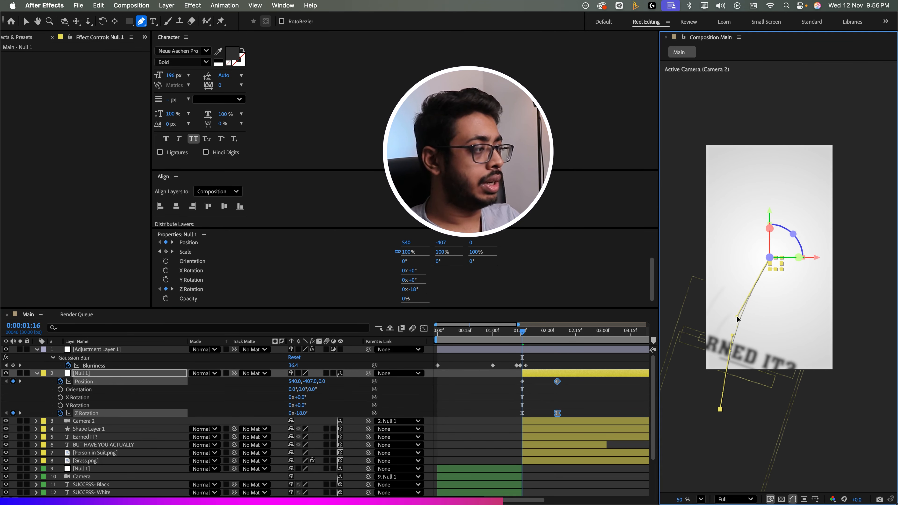
left_click_drag(542, 354, 509, 355)
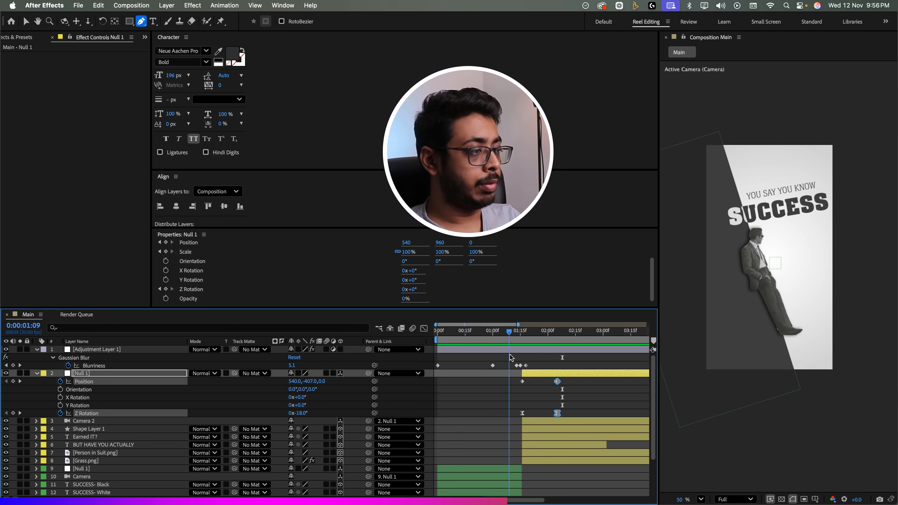
- Apply Easy Ease to both Position keyframes of Null 1 and preview the move
left_click_drag(572, 380, 512, 389)
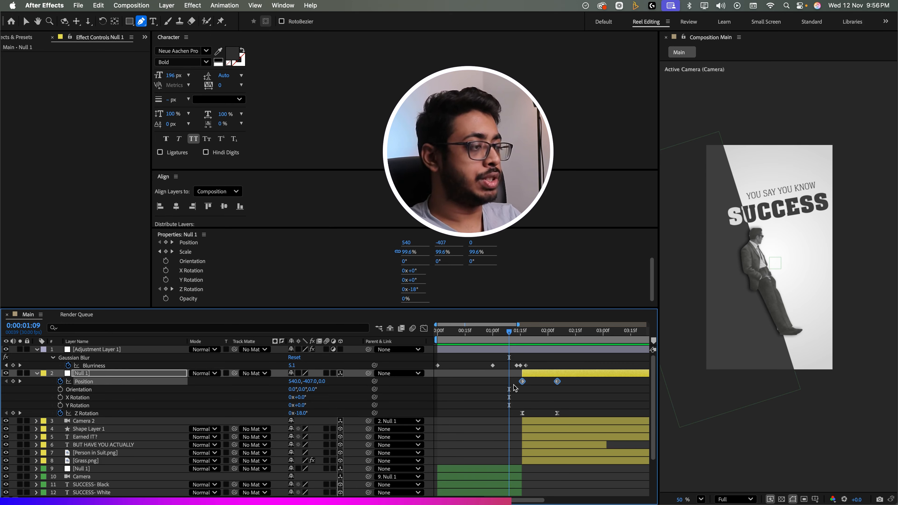
key("F9")
left_click(522, 332)
key("space")
key("space")
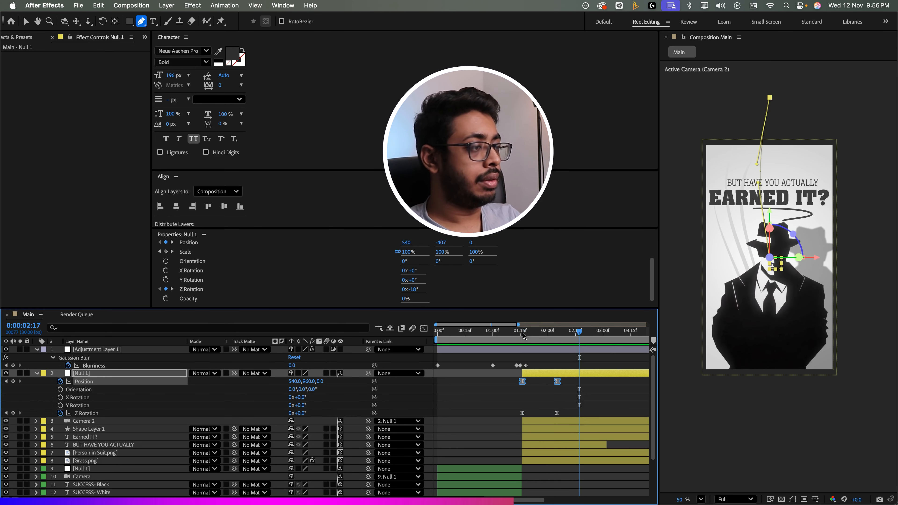
- Move the end Position and Z Rotation keyframes to 0:00:02:11 and preview the transition
left_click_drag(568, 379, 562, 413)
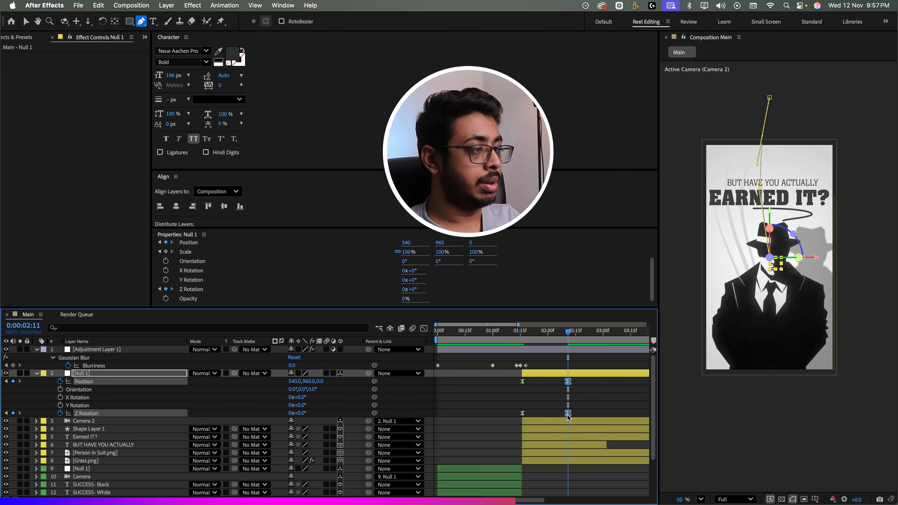
left_click(517, 335)
key("space")
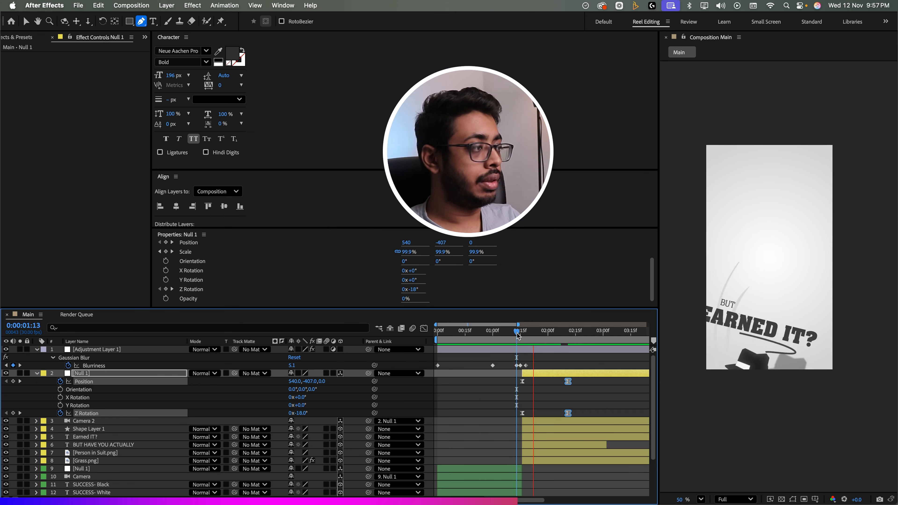
key("space")
- Lengthen the incoming ease of Null 1's end Position keyframe in the speed graph for a slower finish, and preview the transition
left_click(564, 335)
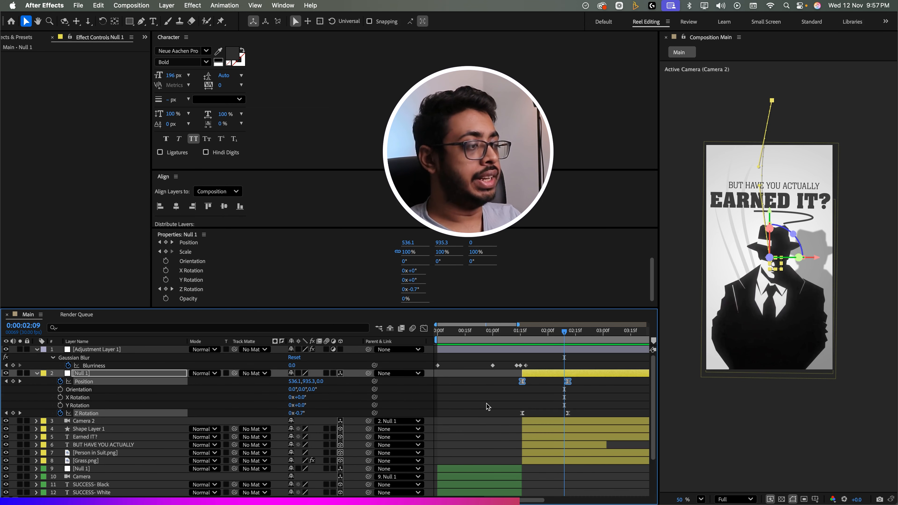
left_click(424, 328)
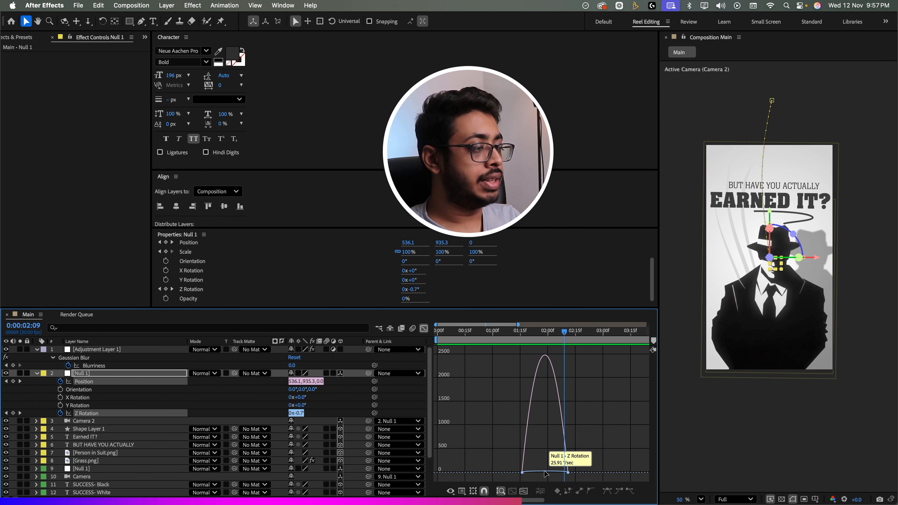
left_click(565, 472)
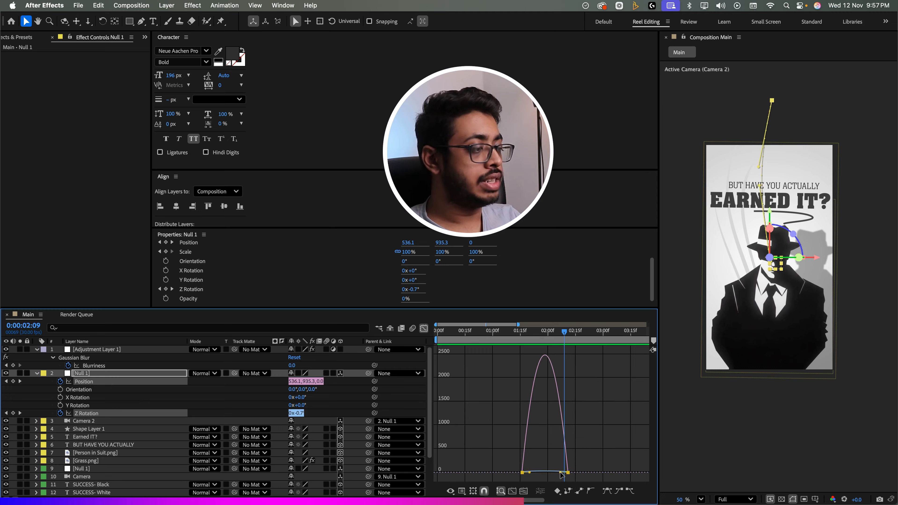
left_click_drag(562, 473, 553, 472)
left_click(515, 331)
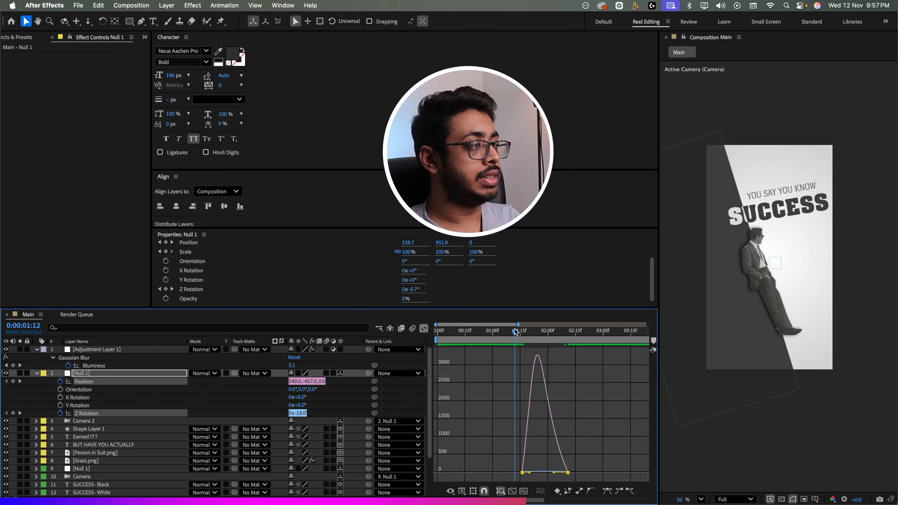
key("space")
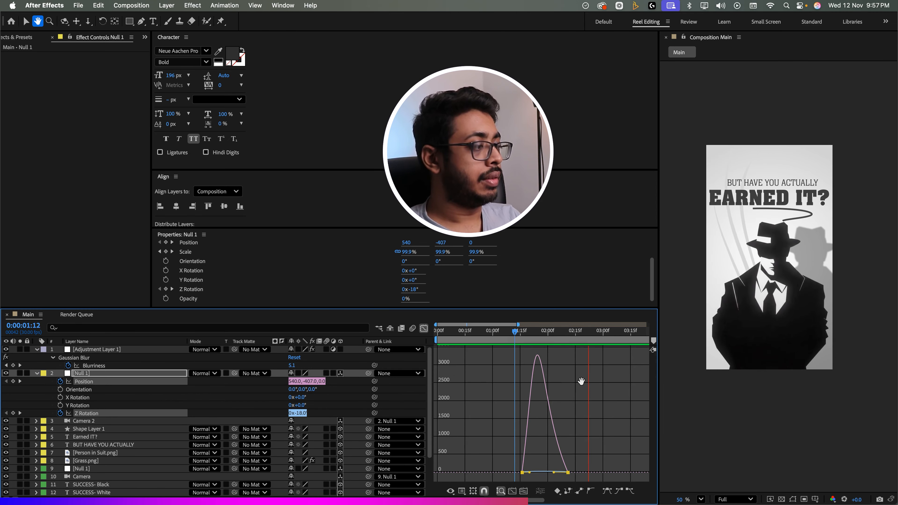
key("space")
- Delay the Person in Suit.png layer so it starts a few frames after the other suit scene layers
left_click_drag(515, 332, 560, 355)
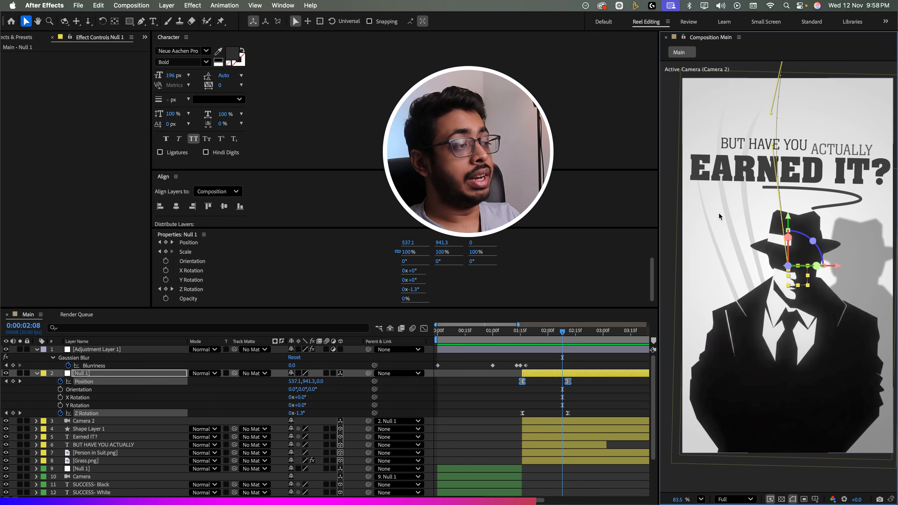
left_click(549, 375)
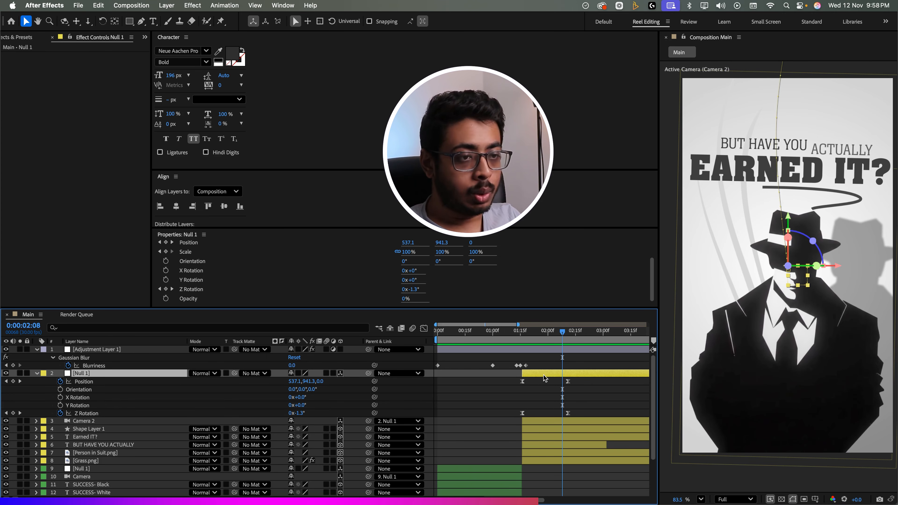
left_click(94, 437)
left_click(94, 454)
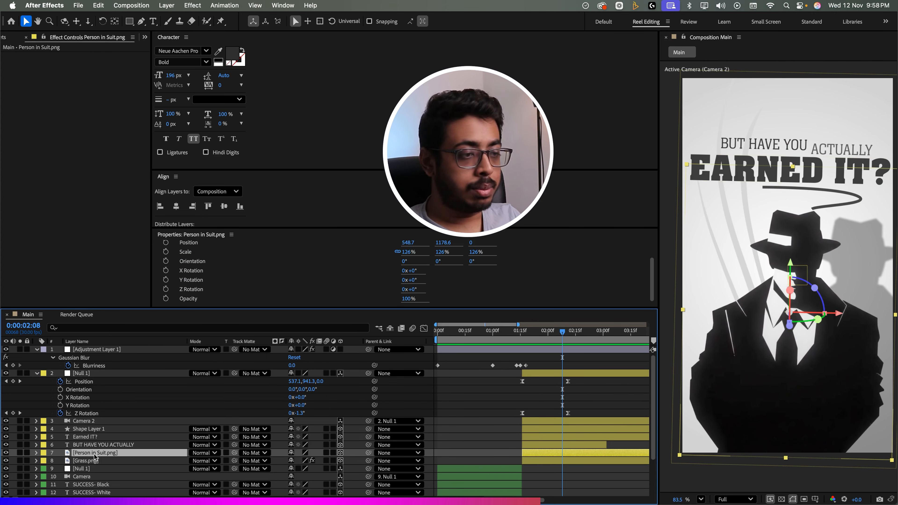
left_click_drag(530, 452, 536, 455)
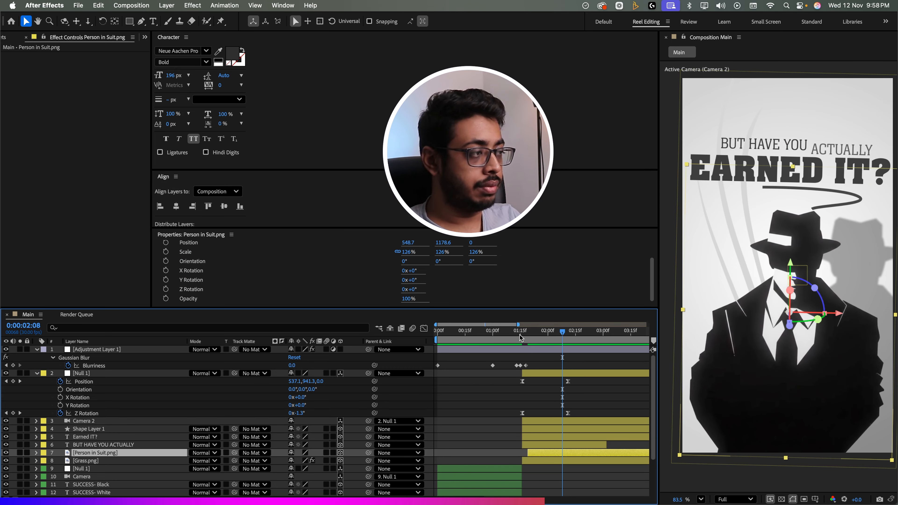
- Start Position and Z Rotation keyframes on the Grass.png layer at 0:00:02:11
left_click_drag(522, 333, 562, 357)
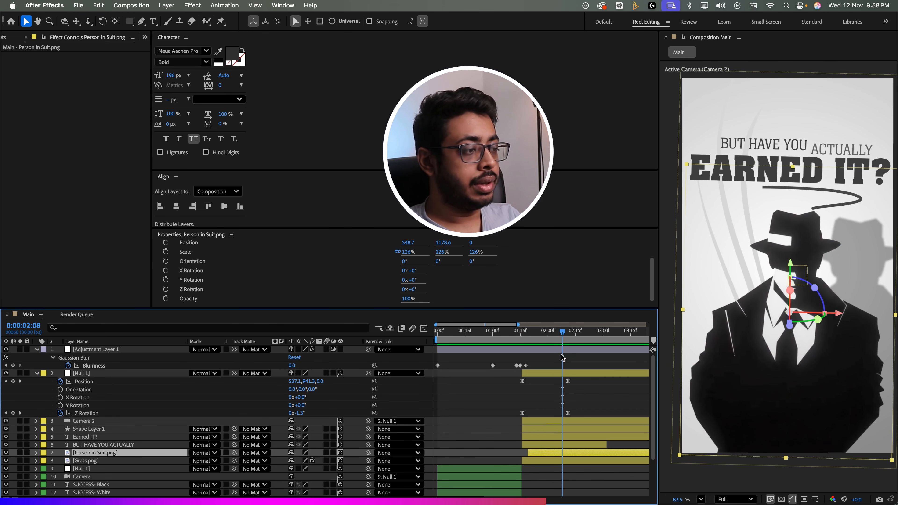
left_click(538, 457)
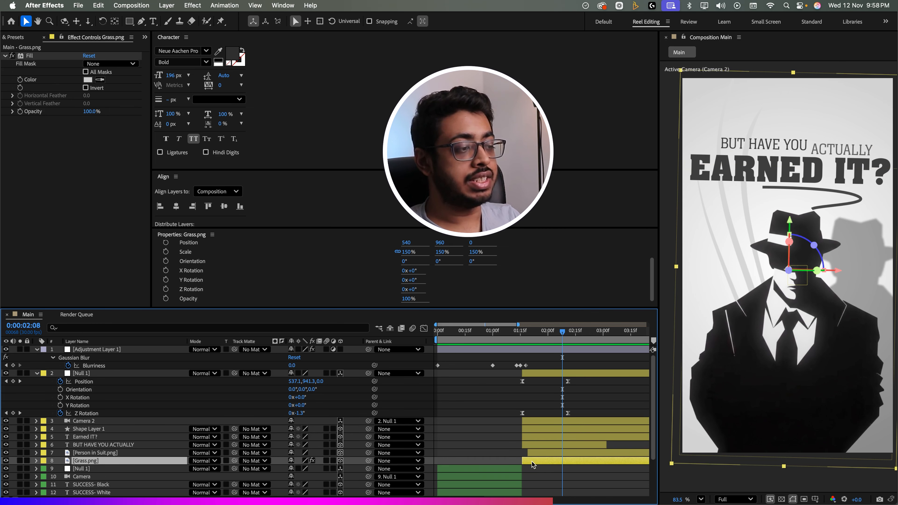
key("Page_Up")
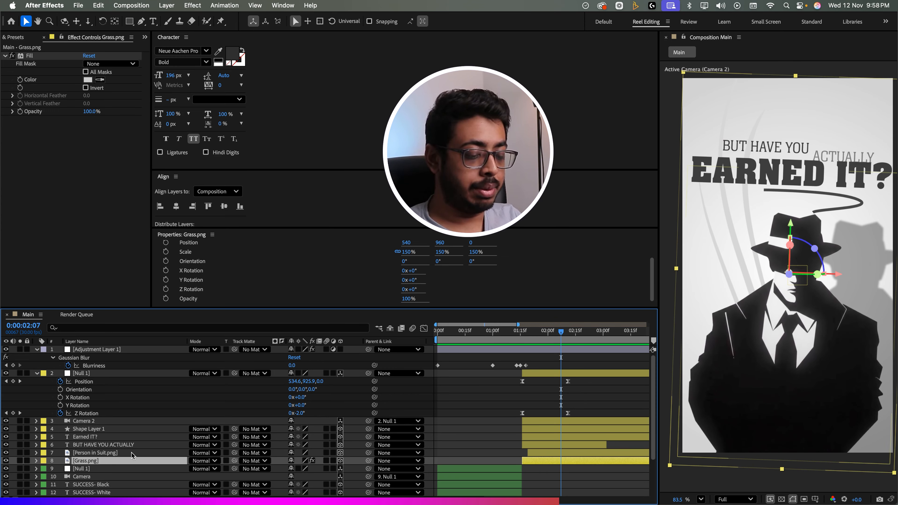
key("p")
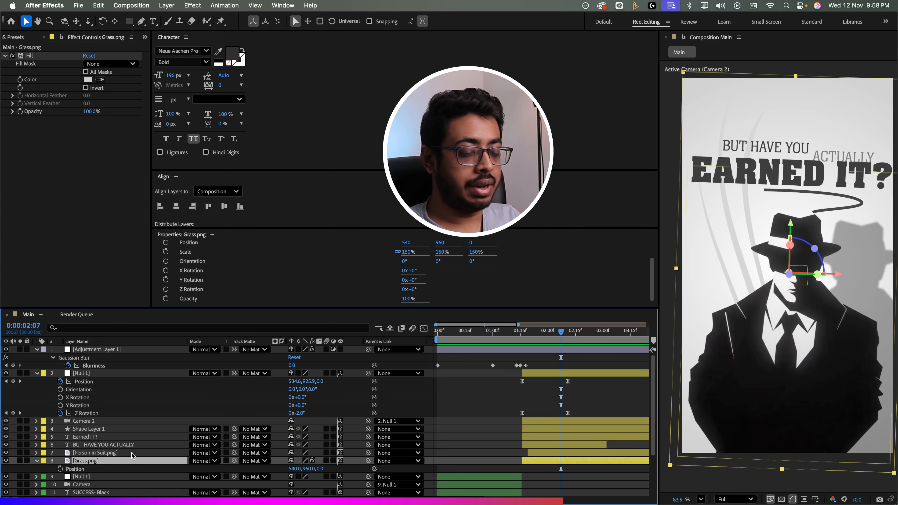
key("shift+r")
left_click(567, 340)
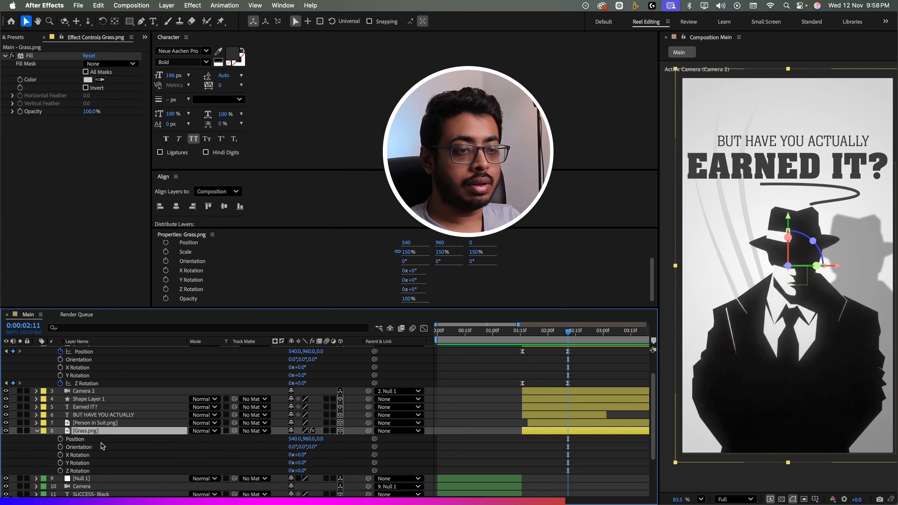
left_click(61, 439)
left_click(61, 471)
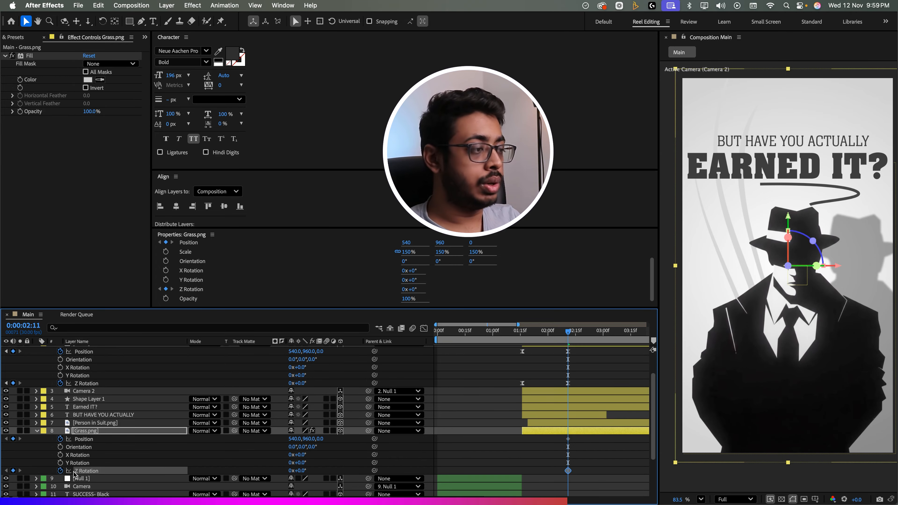
- At 0:00:01:16, set the Grass.png layer's Y position to 1791 and Z Rotation to -45°, then compare the motion with the reference video
key("j")
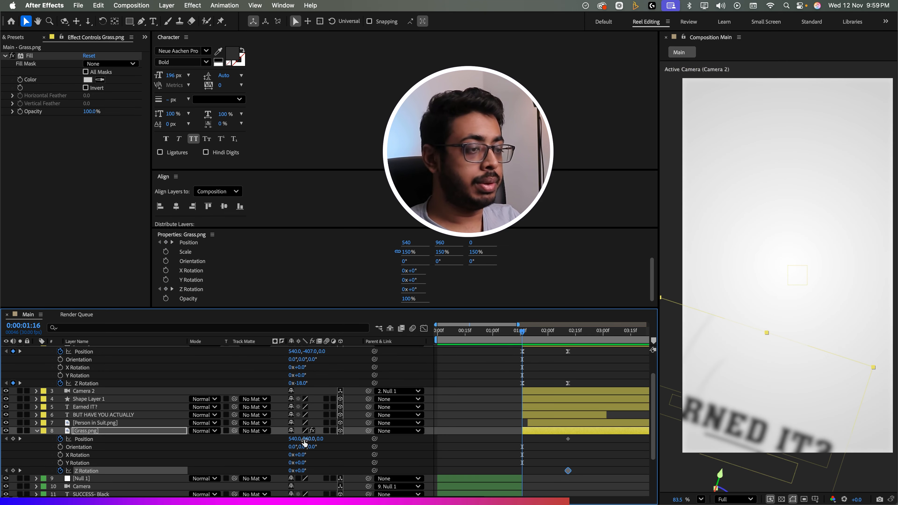
left_click_drag(305, 440, 508, 365)
left_click_drag(520, 332, 525, 377)
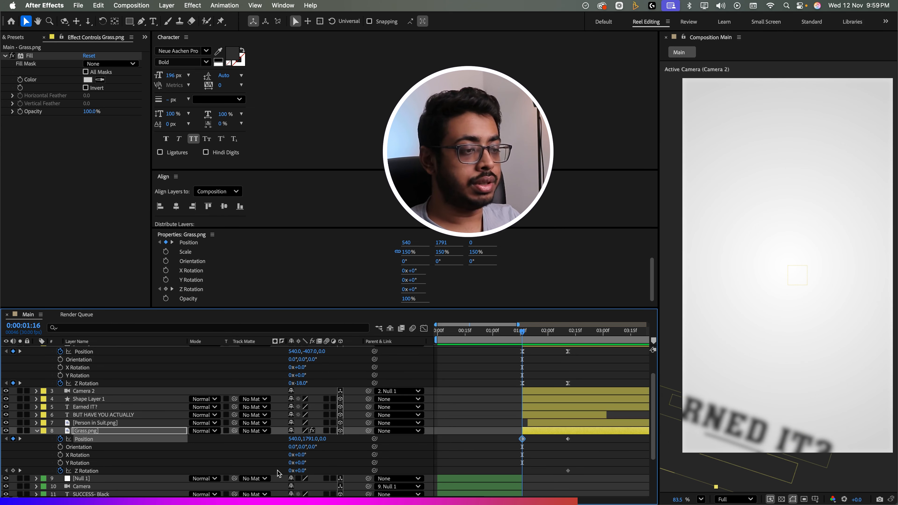
left_click_drag(302, 471, 290, 470)
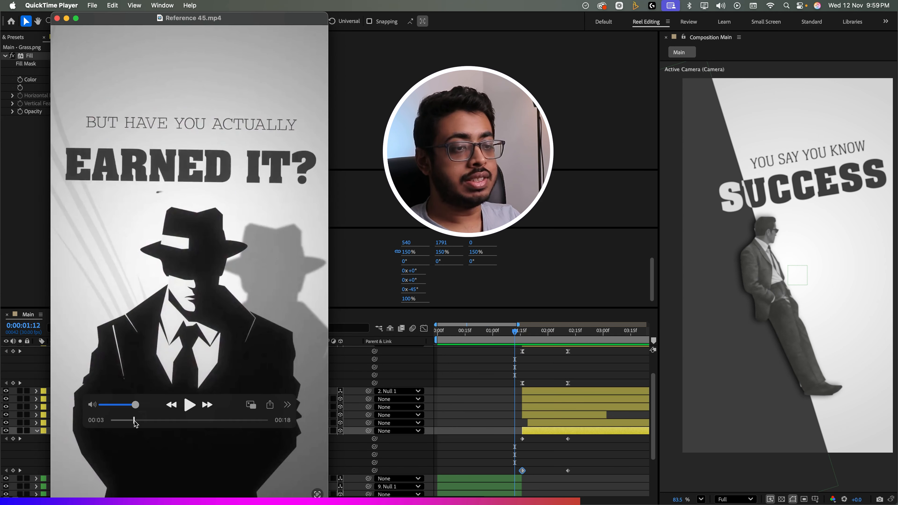
left_click_drag(134, 420, 126, 426)
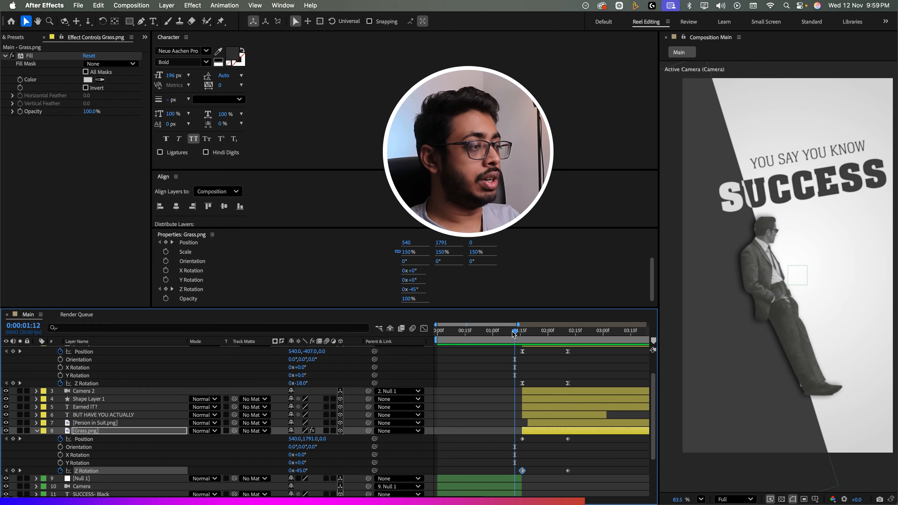
left_click_drag(513, 333, 517, 370)
key("space")
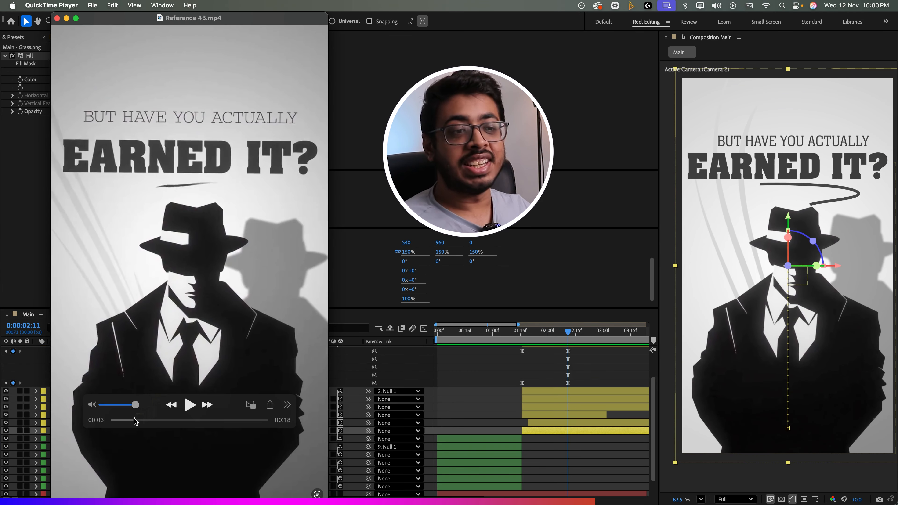
left_click_drag(135, 420, 137, 424)
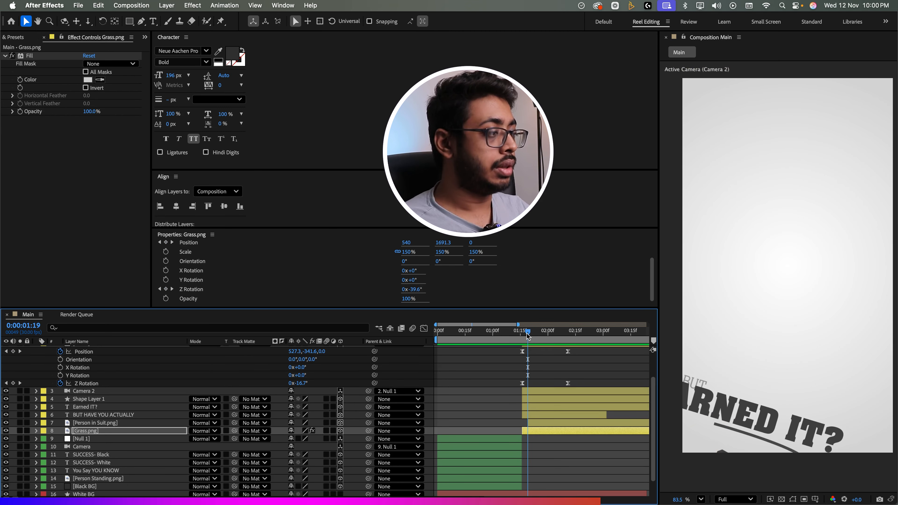
left_click_drag(521, 336, 569, 339)
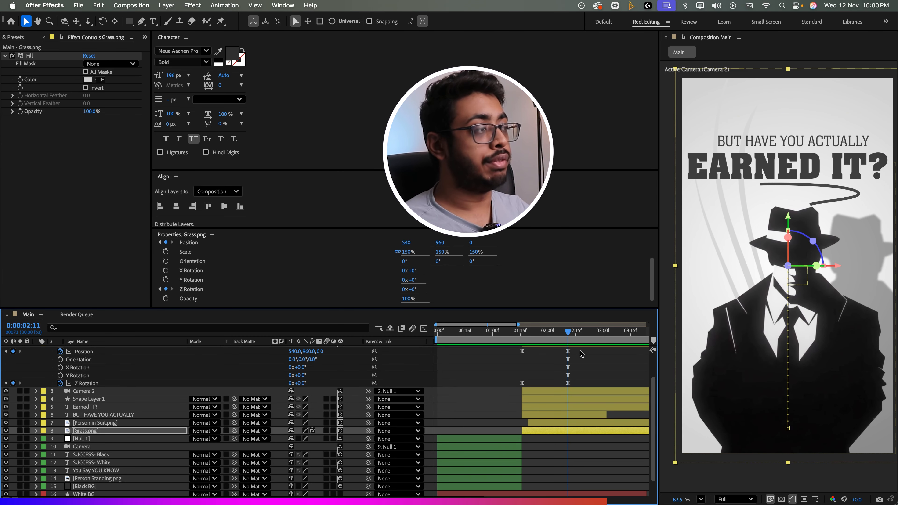
- Reveal the Scale property of the Null 1 layer controlling Camera 2 and delete its existing Scale keyframes
scroll(193, 369, "up", 3)
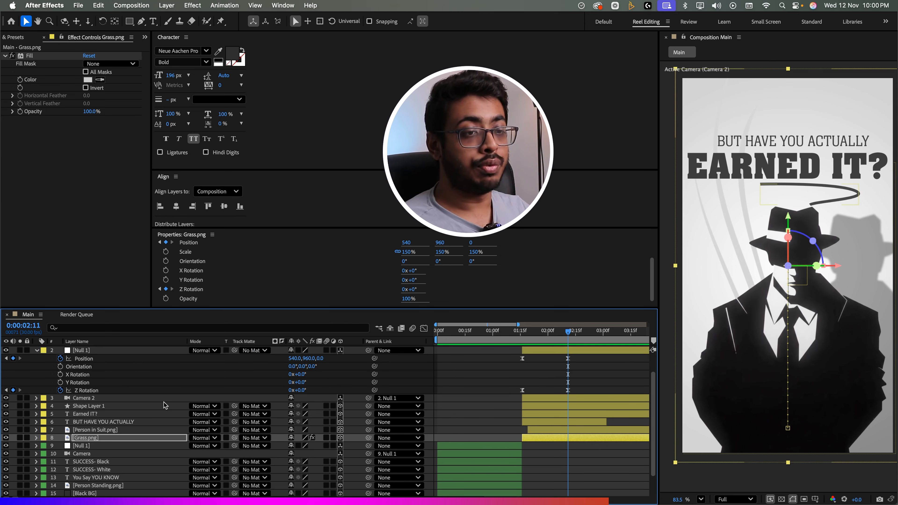
left_click(93, 374)
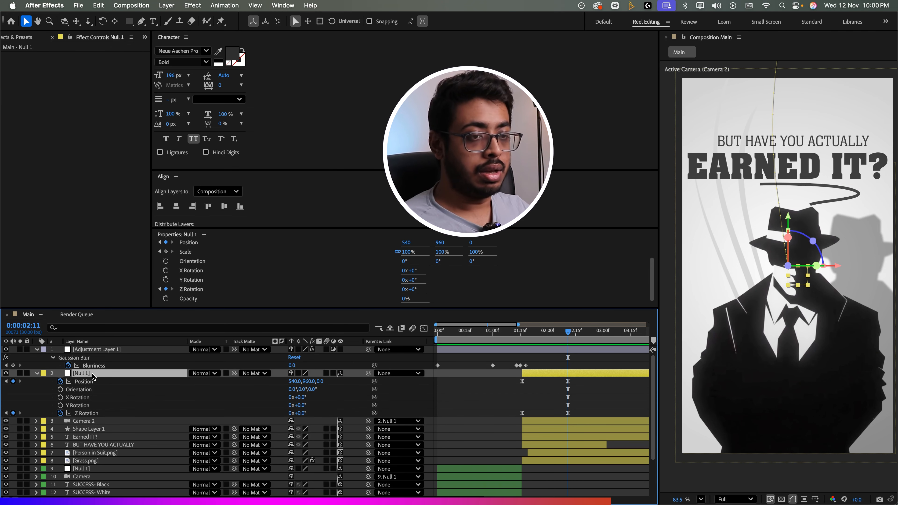
key("shift+s")
left_click_drag(533, 386, 423, 395)
key("Delete")
- Keyframe Null 1's Scale at 100% at 0:00:02:06 and 78% at 0:00:03:00, and preview the camera zoom
left_click(559, 338)
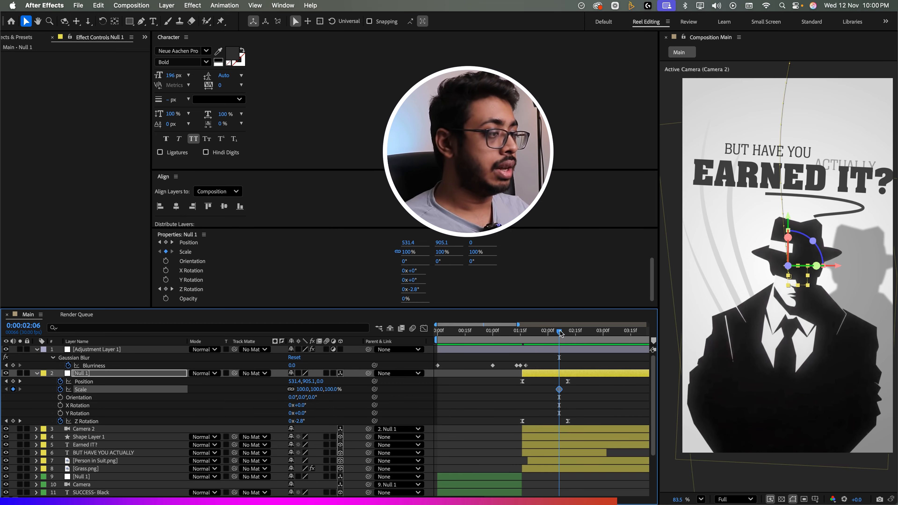
left_click_drag(560, 333, 574, 333)
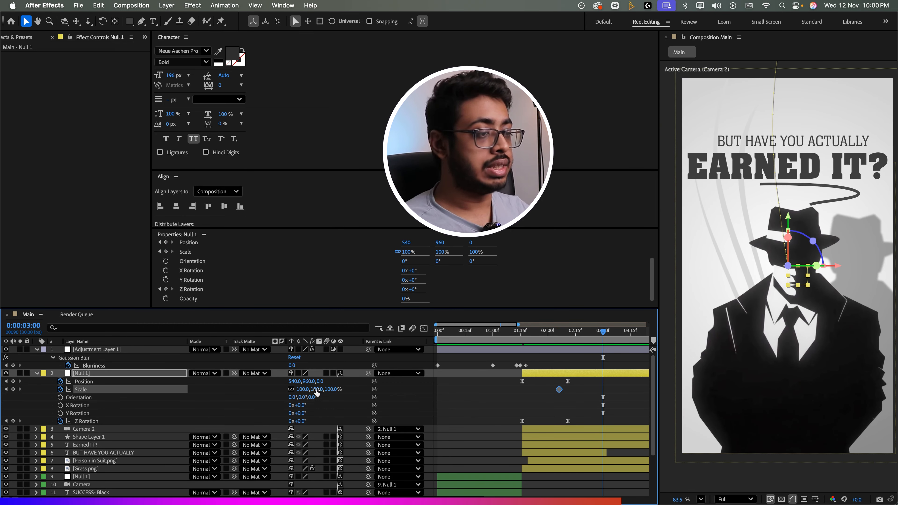
left_click_drag(316, 392, 364, 382)
key("space")
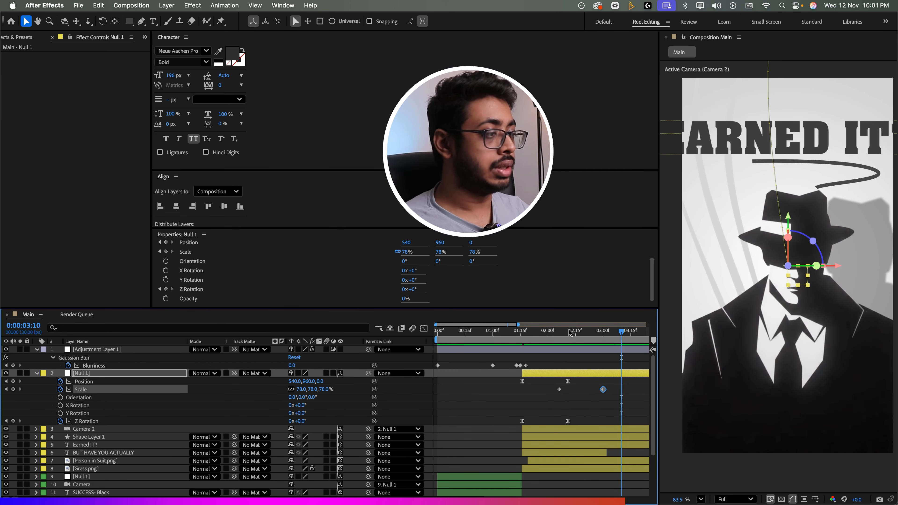
left_click_drag(570, 333, 603, 342)
key("space")
key("space")
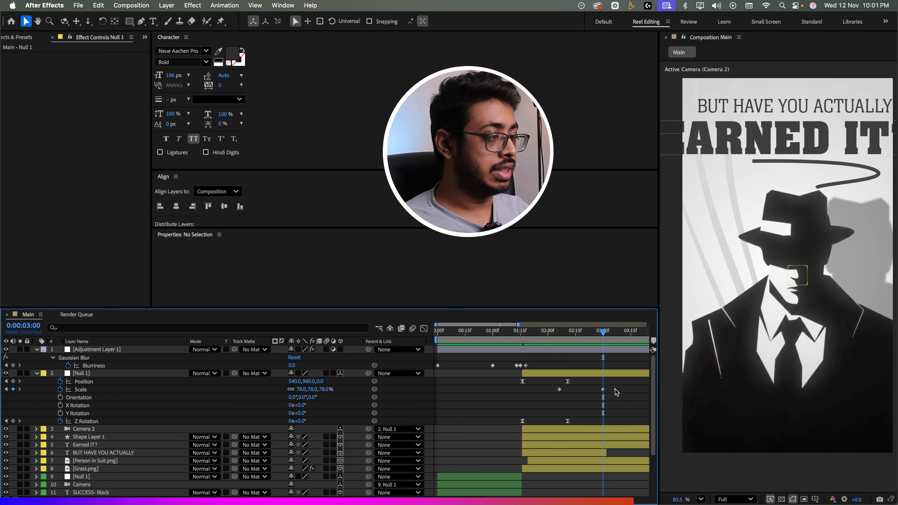
- Apply Easy Ease to both of Null 1's Scale keyframes and preview the smoothed zoom
left_click_drag(616, 389, 540, 404)
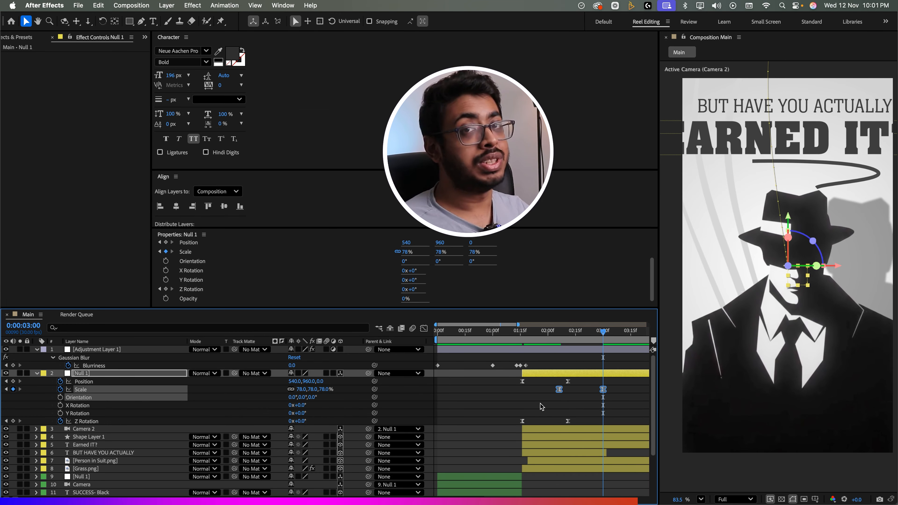
left_click(495, 340)
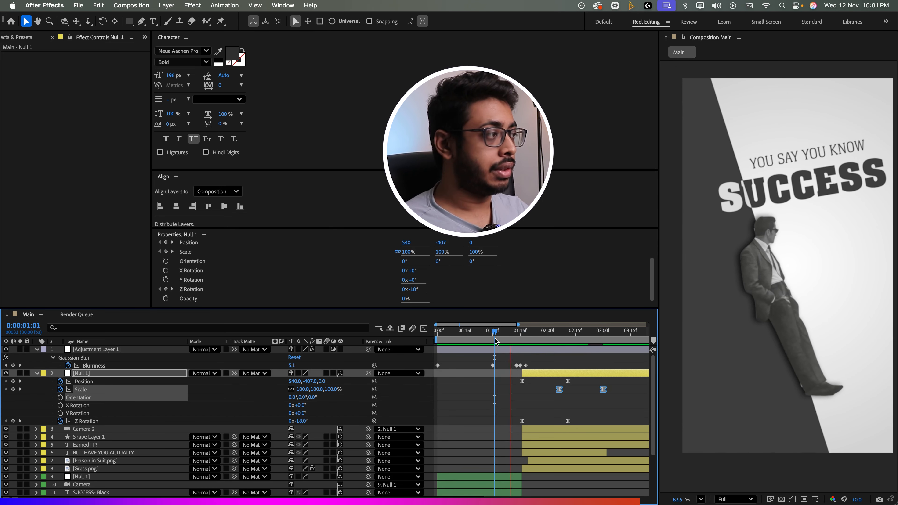
key("space")
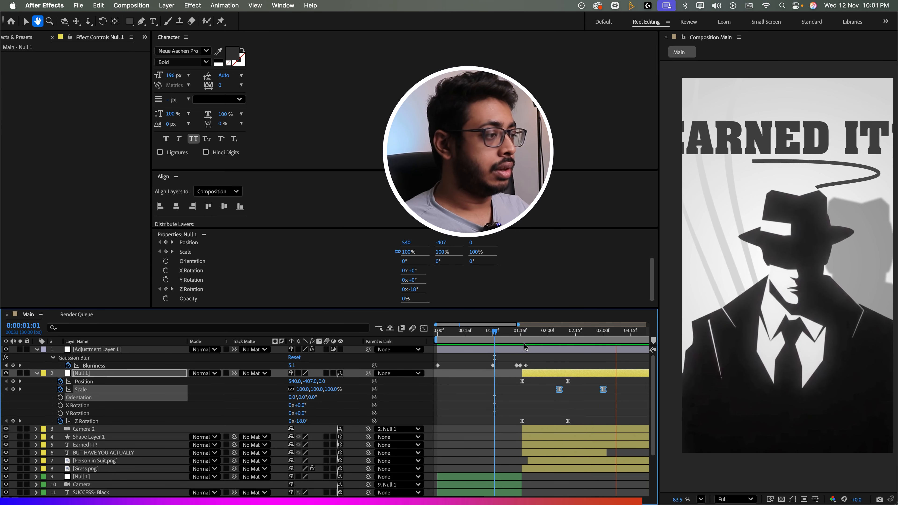
left_click_drag(524, 335, 569, 352)
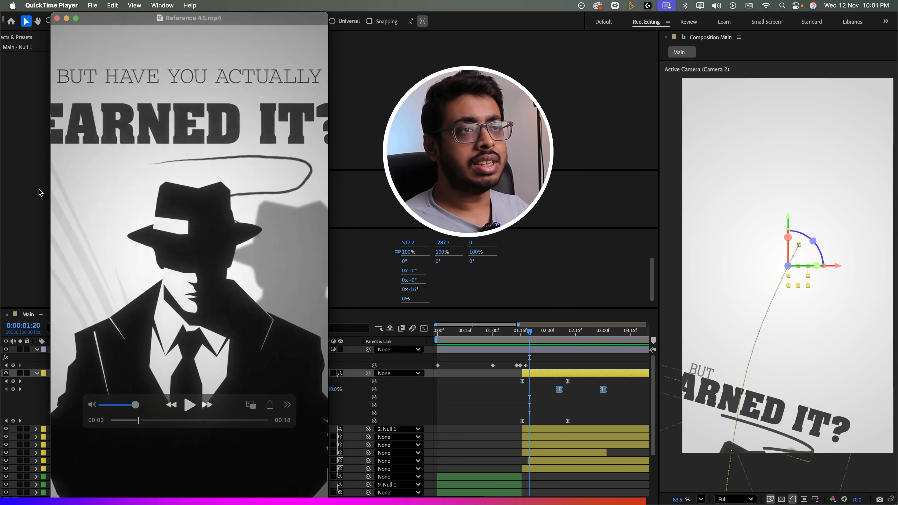
- Compare the scene with the reference video and review the timing of the BUT HAVE YOU ACTUALLY layer's Offset keyframes
left_click_drag(137, 426, 135, 427)
key("super+Tab")
left_click(541, 332)
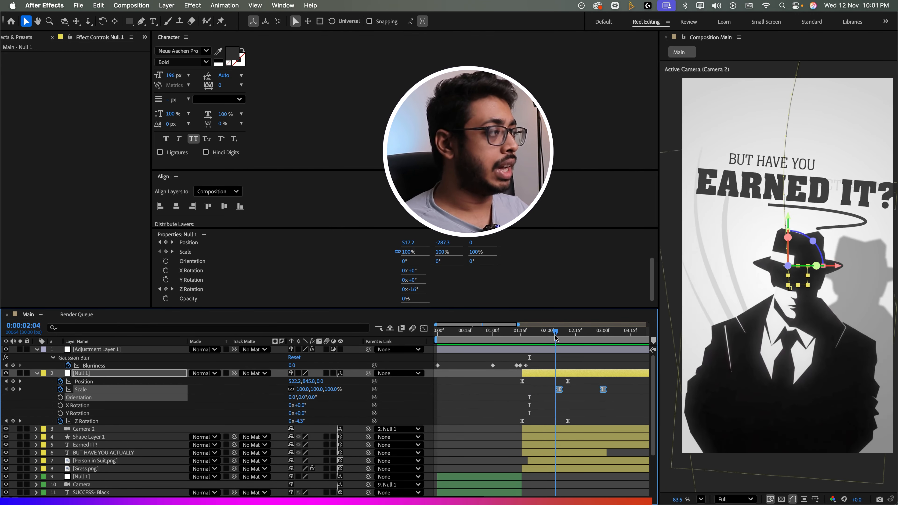
key("space")
left_click(96, 454)
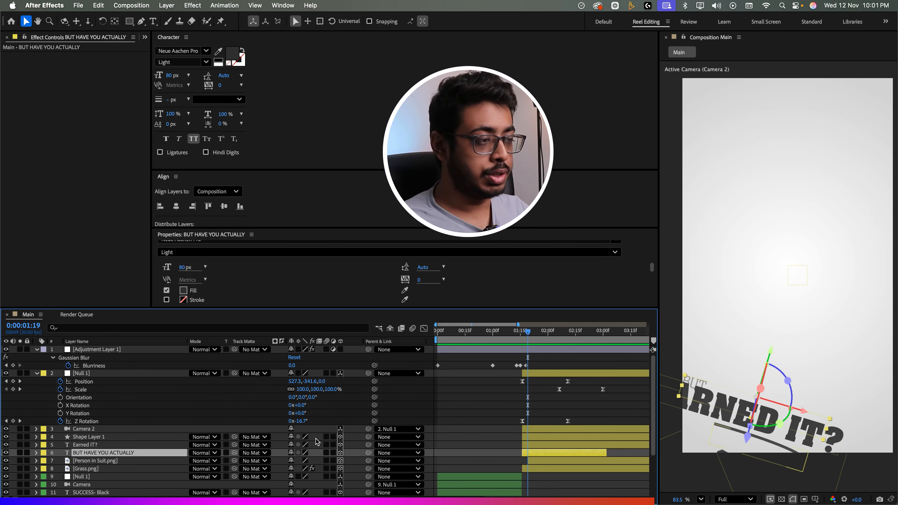
key("u")
key("space")
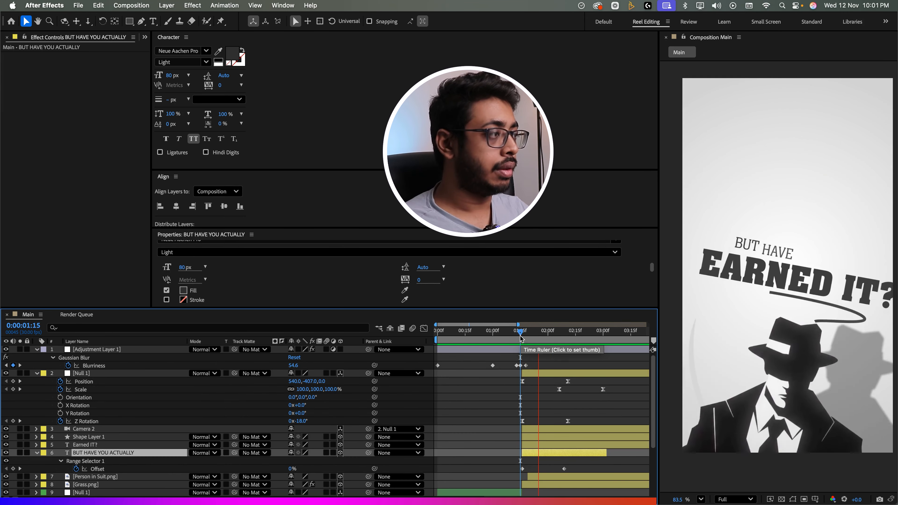
left_click_drag(527, 332, 570, 340)
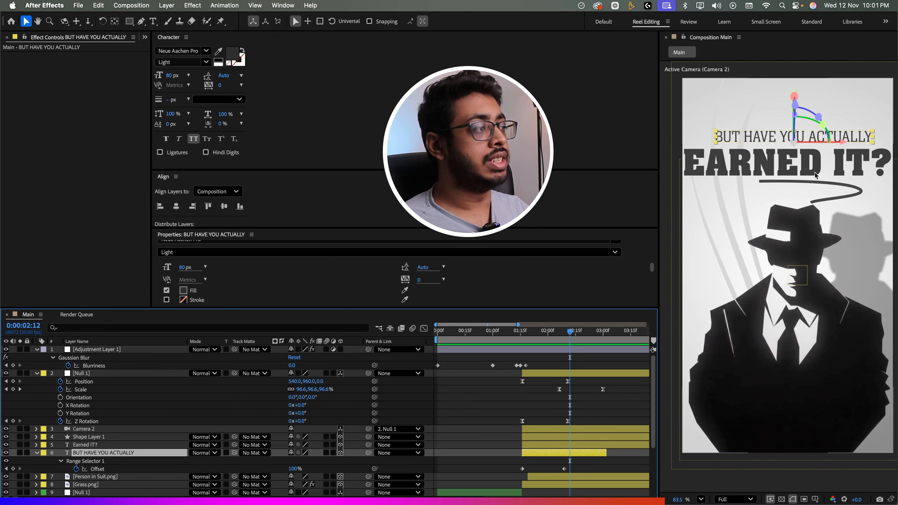
- Collapse Null 1's properties, select the Earned IT? layer and study its text reveal in the reference video
left_click(37, 373)
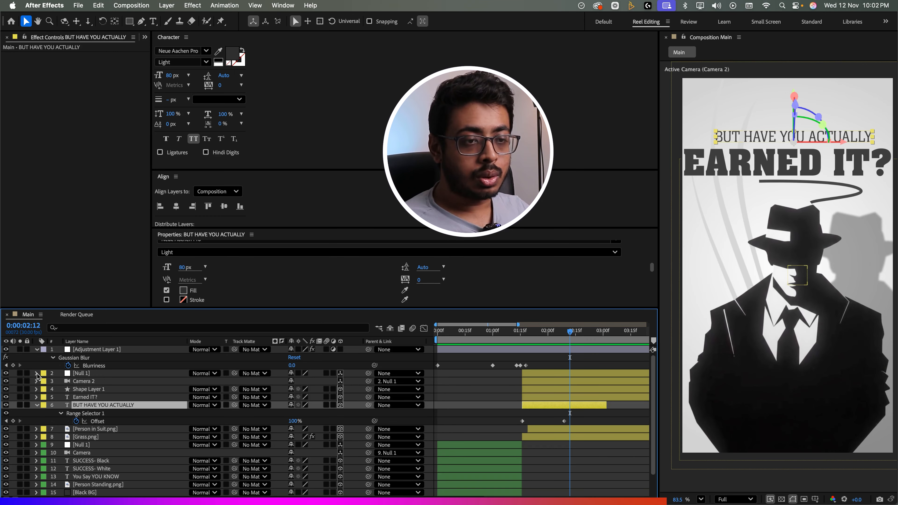
left_click(89, 397)
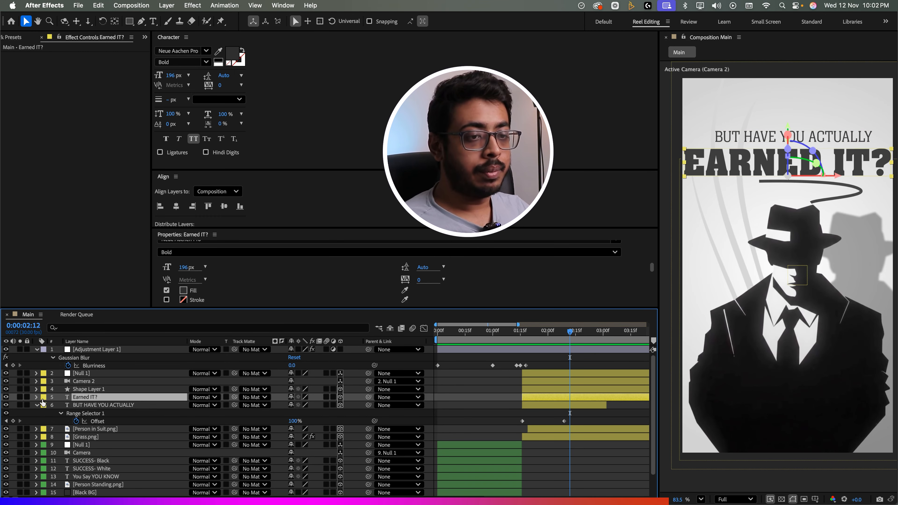
key("super+Tab")
left_click_drag(133, 421, 138, 428)
key("super+Tab")
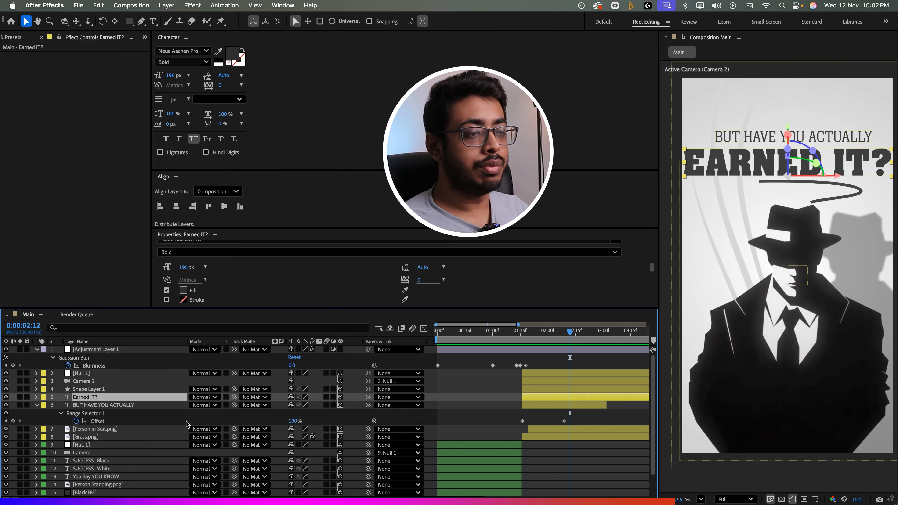
- Add a text animator to the Earned IT? layer with Position at 0, 133 and Opacity at 0%
left_click(36, 397)
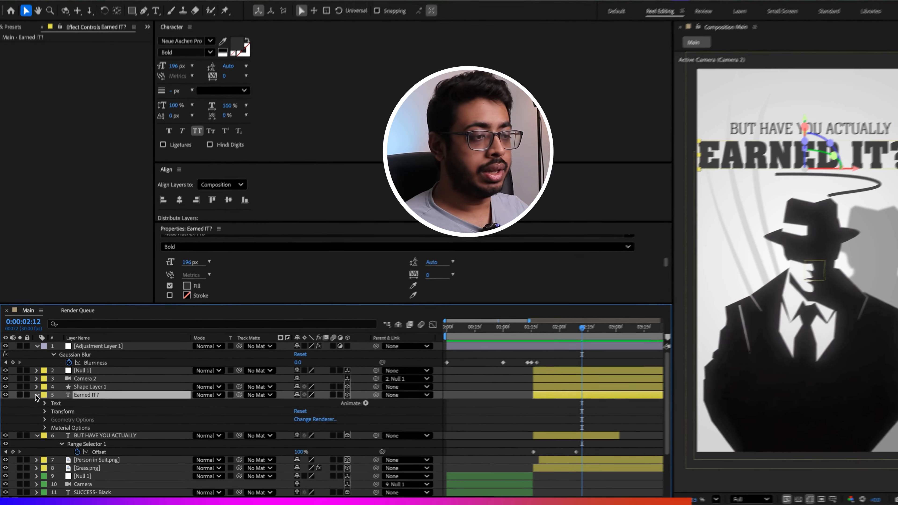
left_click(353, 405)
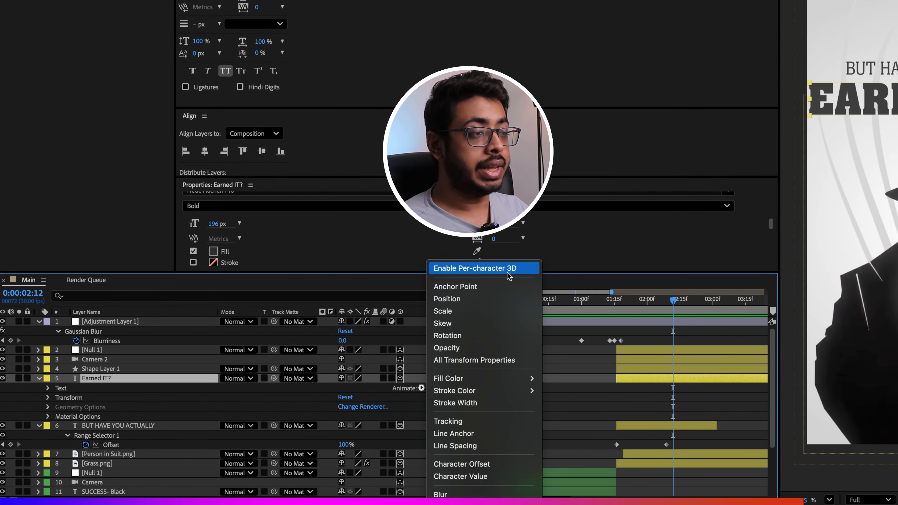
left_click(459, 299)
left_click(418, 428)
mouse_move(442, 427)
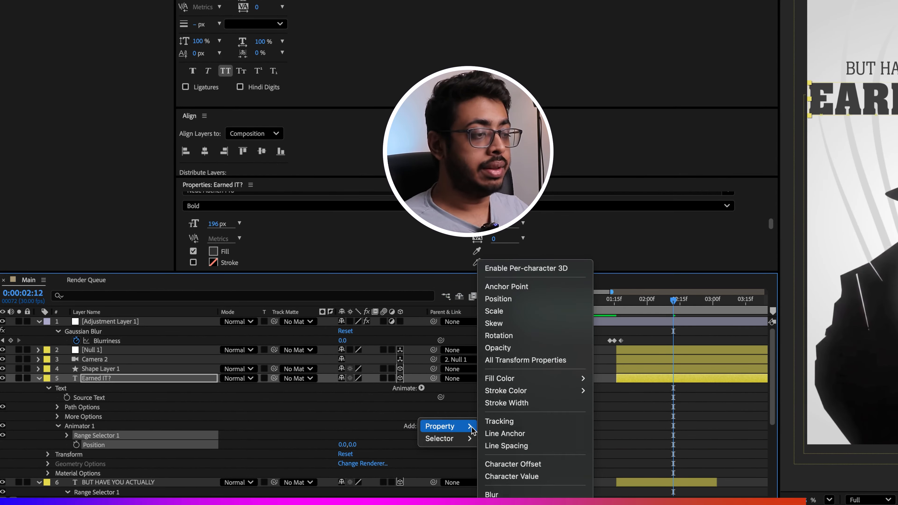
left_click(499, 348)
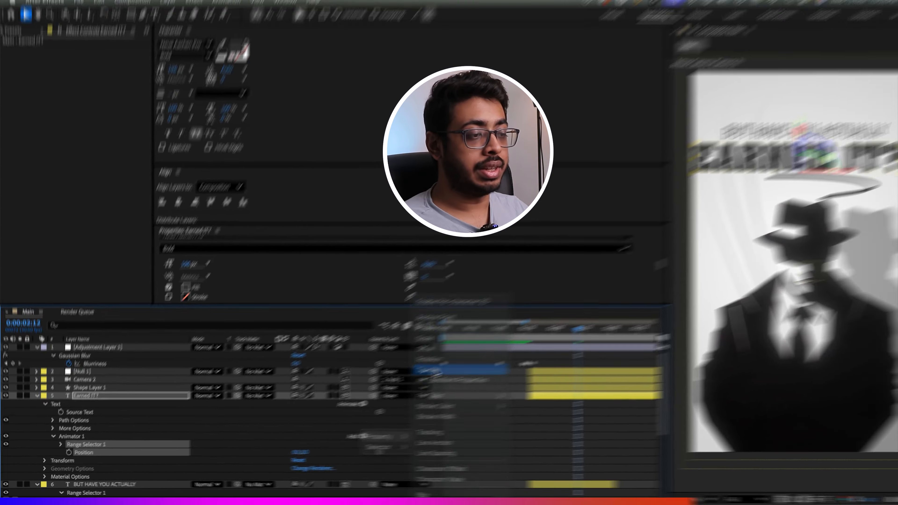
mouse_move(352, 444)
left_mouse_down()
mouse_move(425, 438)
mouse_move(366, 447)
left_mouse_up()
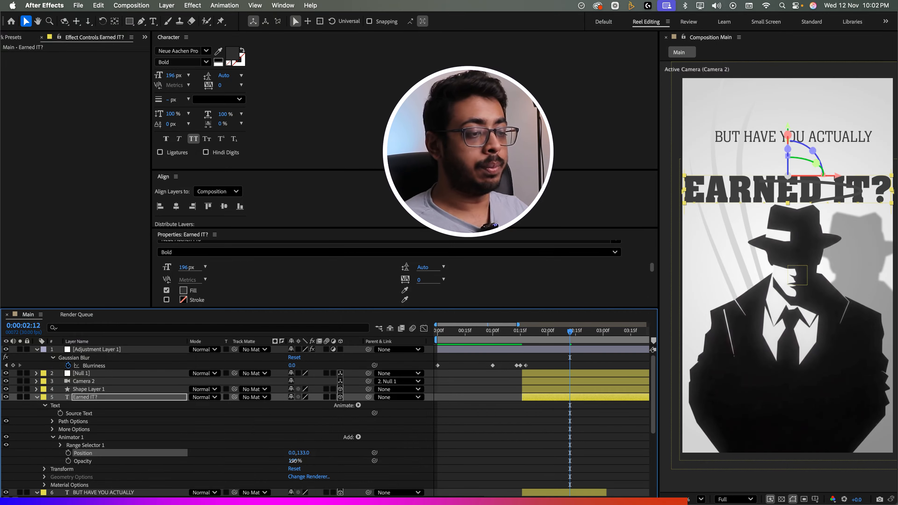
left_click_drag(293, 460, 116, 472)
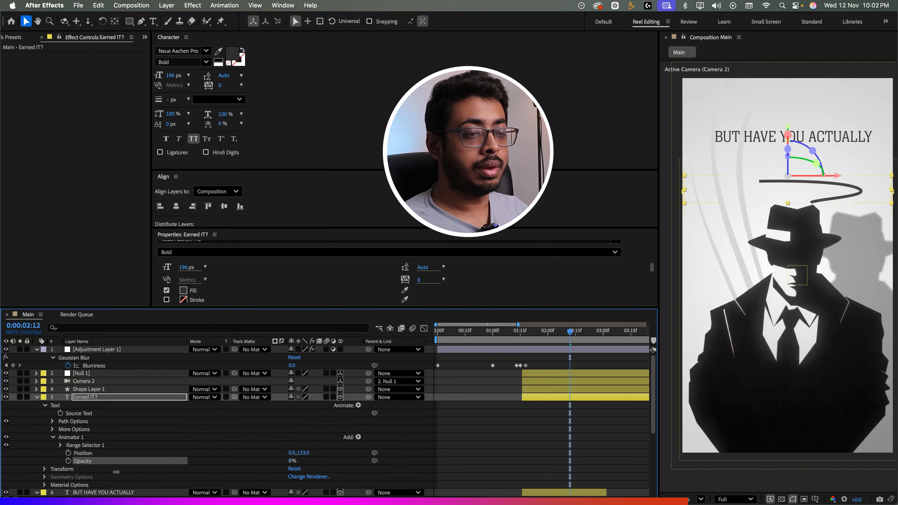
- Keyframe the Earned IT? Range Selector 1 Offset at 0% at 0:00:02:14 and 100% at 0:00:02:26
left_click(61, 445)
left_click(552, 331)
left_click_drag(552, 331, 573, 333)
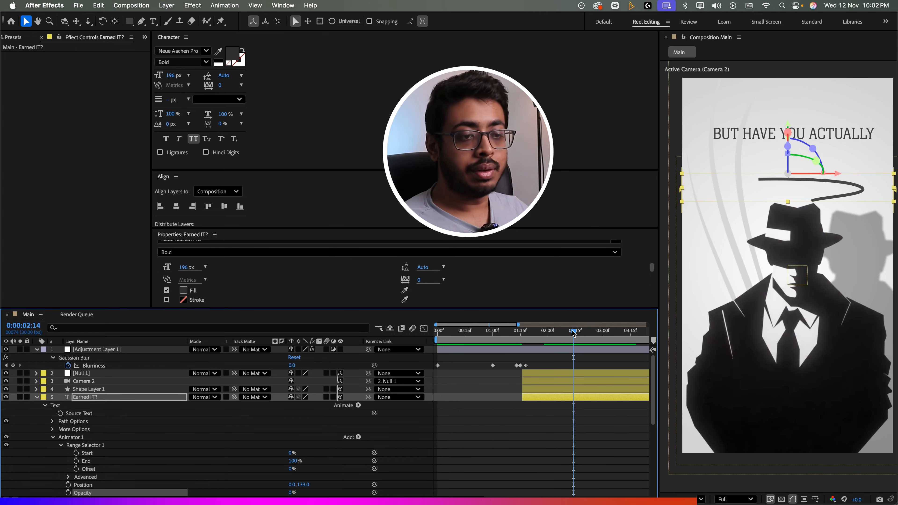
left_click(77, 468)
left_click_drag(574, 332, 594, 336)
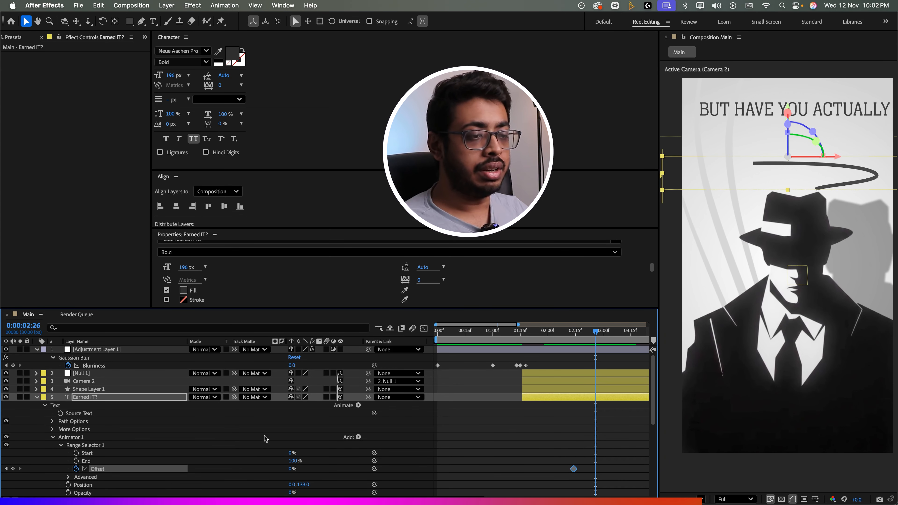
left_click_drag(290, 469, 351, 468)
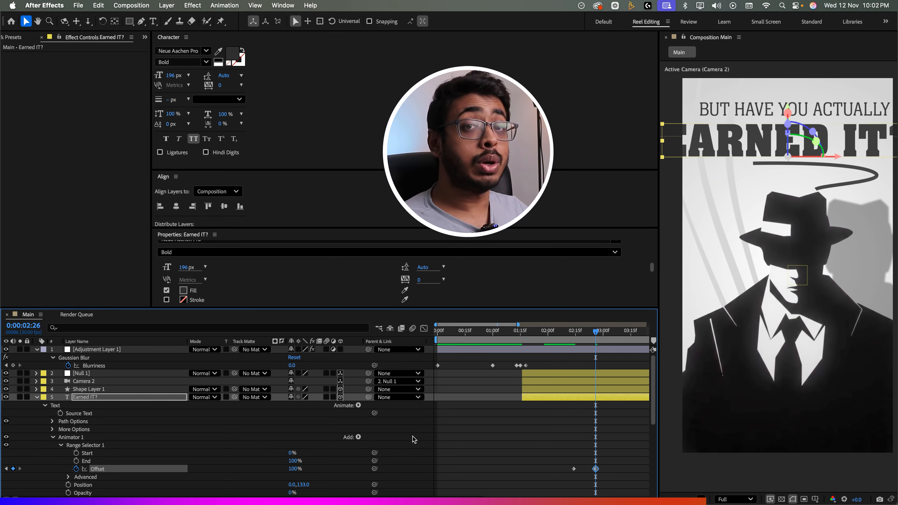
- Set the Earned IT? range selector's advanced Based On option to Lines
left_click(67, 477)
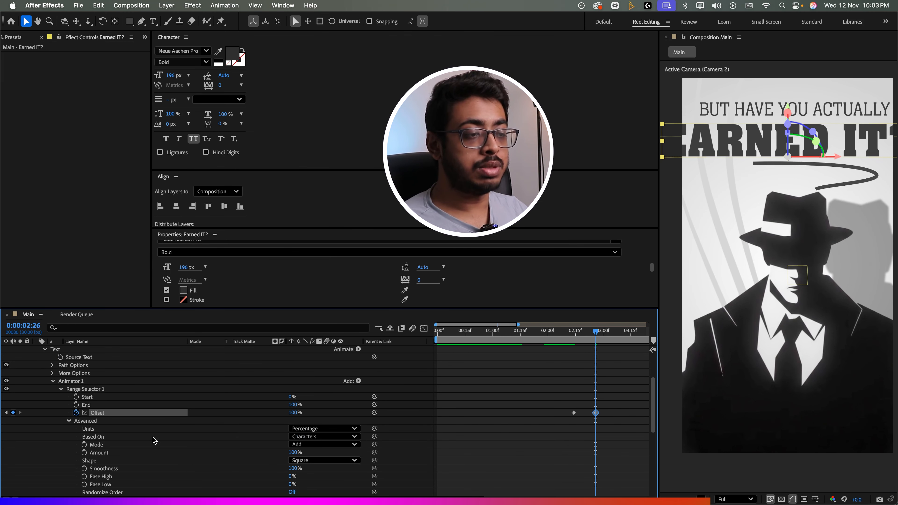
left_click(320, 437)
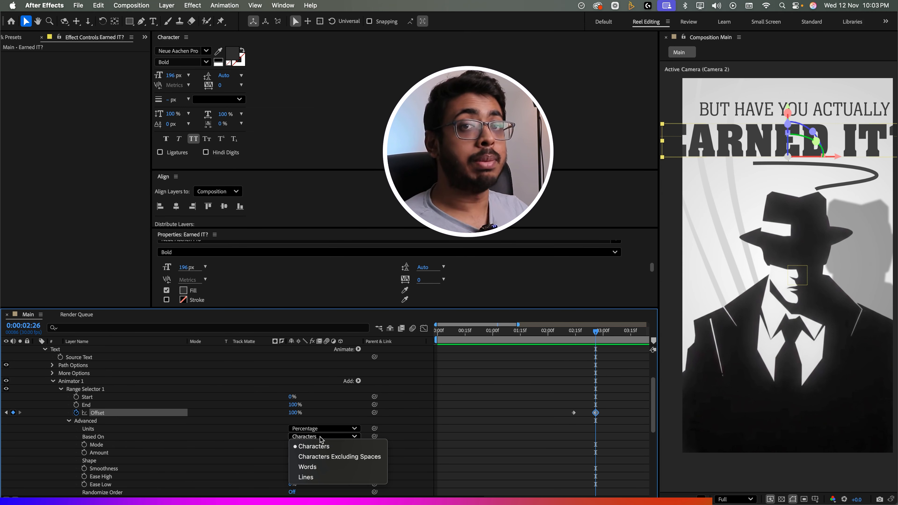
left_click(304, 478)
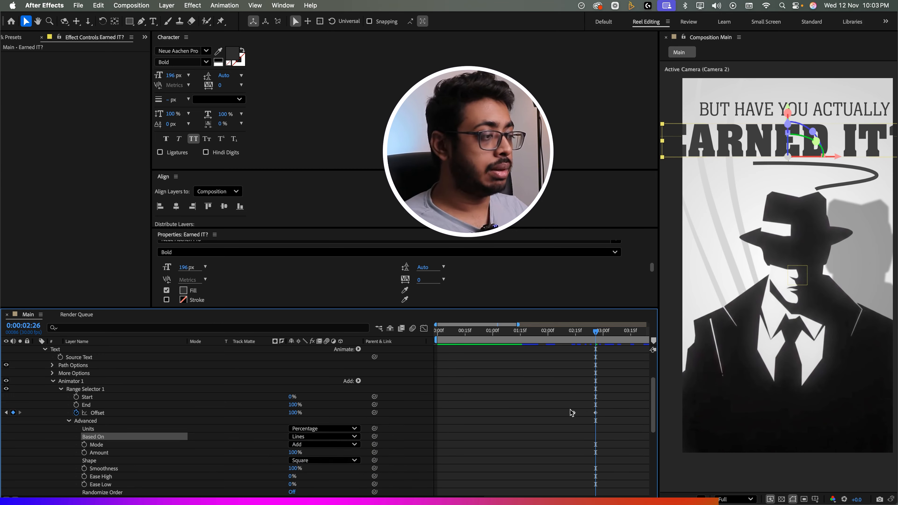
- Move the first Earned IT? Offset keyframe a few frames earlier and preview the text reveal
left_click_drag(573, 413, 565, 412)
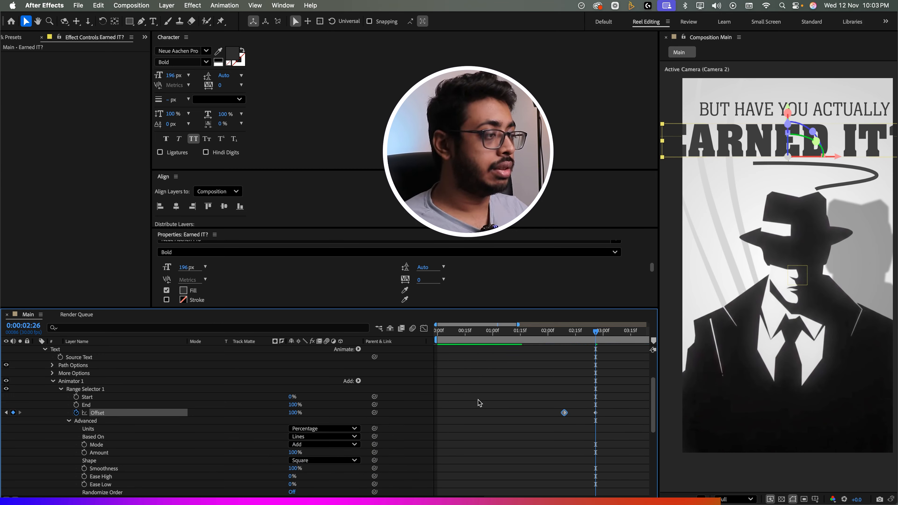
left_click(537, 338)
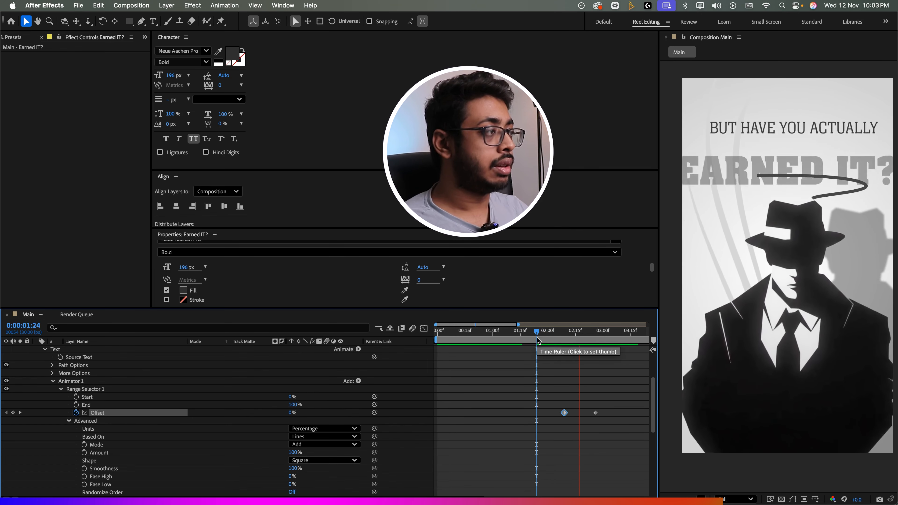
key("space")
left_click(595, 334)
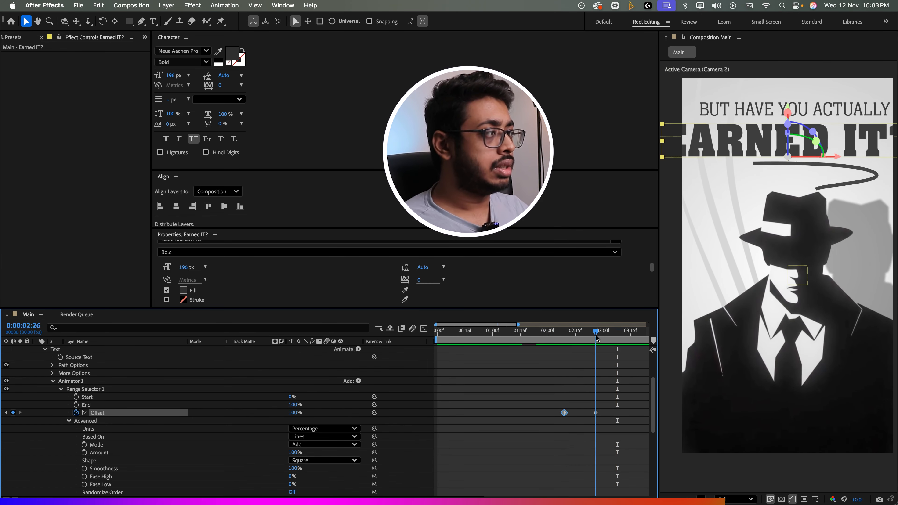
left_click_drag(596, 337, 596, 335)
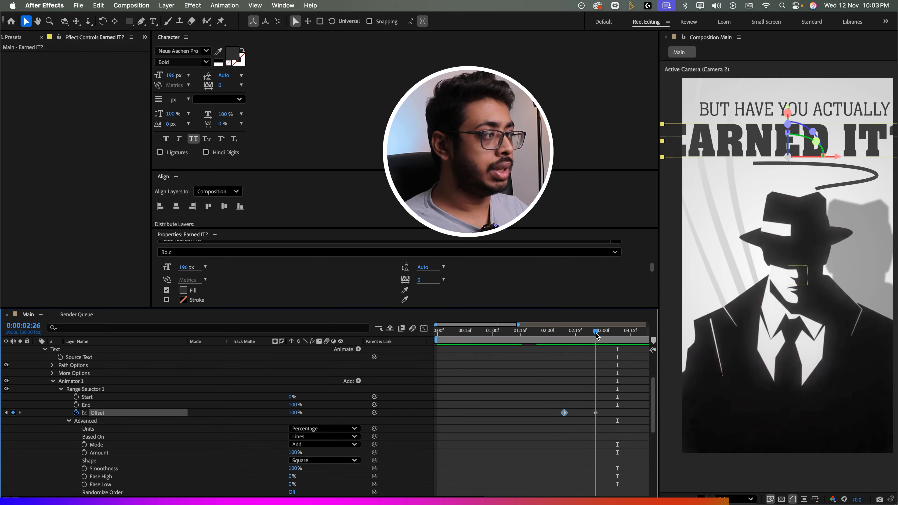
- Reveal Null 1's keyframes, move its last Scale keyframe to about 0:00:03:04 and preview the camera zoom
left_click(146, 375)
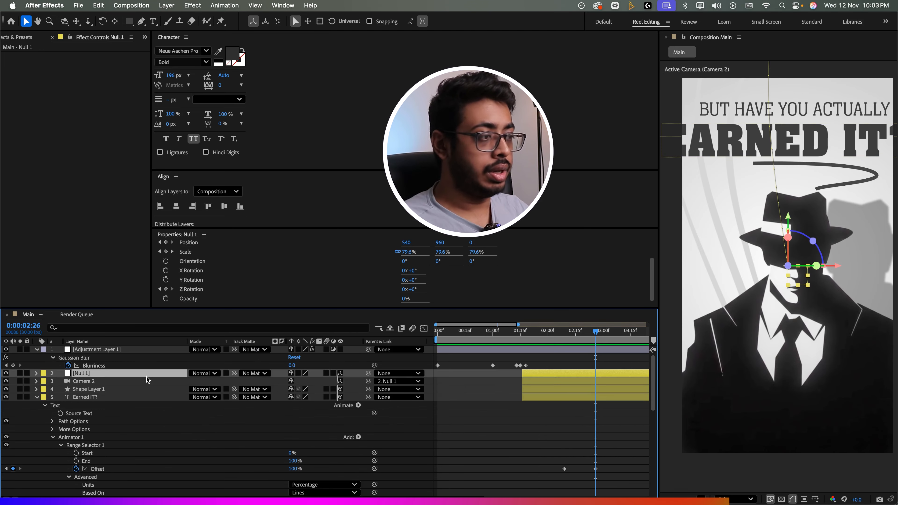
key("u")
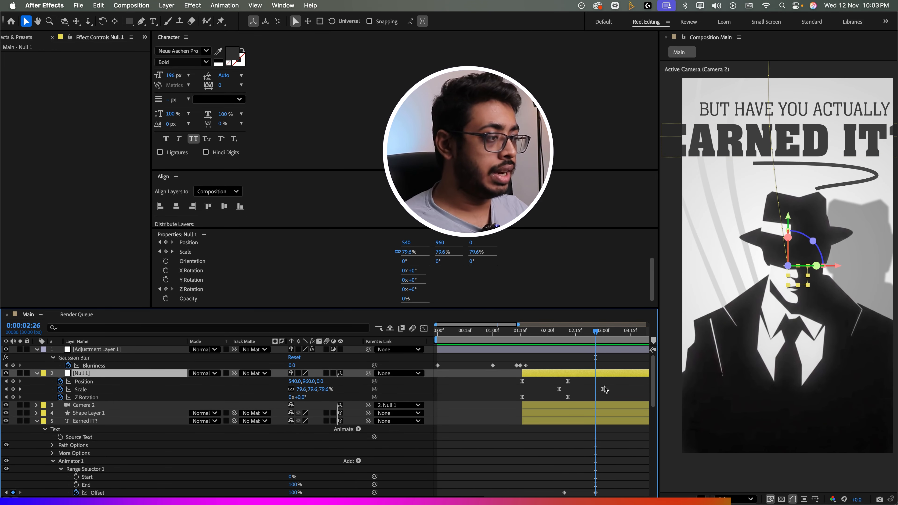
left_click_drag(602, 389, 610, 389)
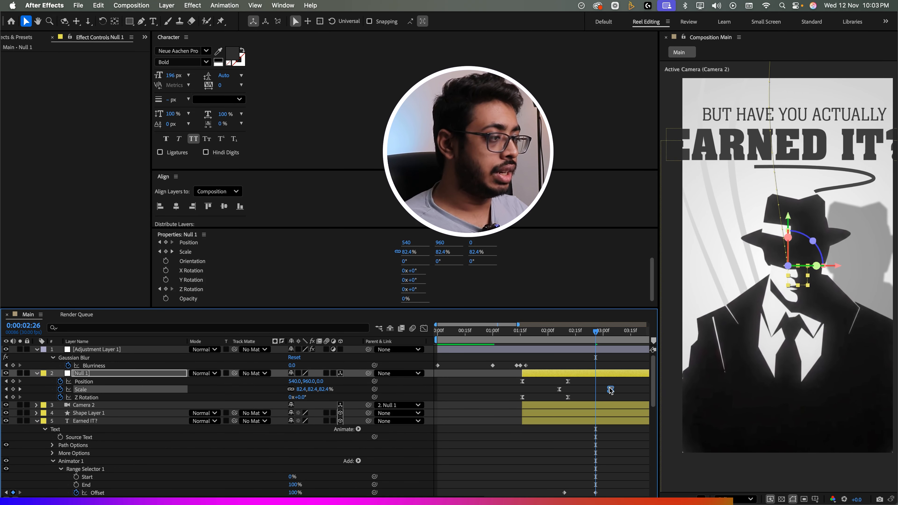
left_click(564, 335)
key("space")
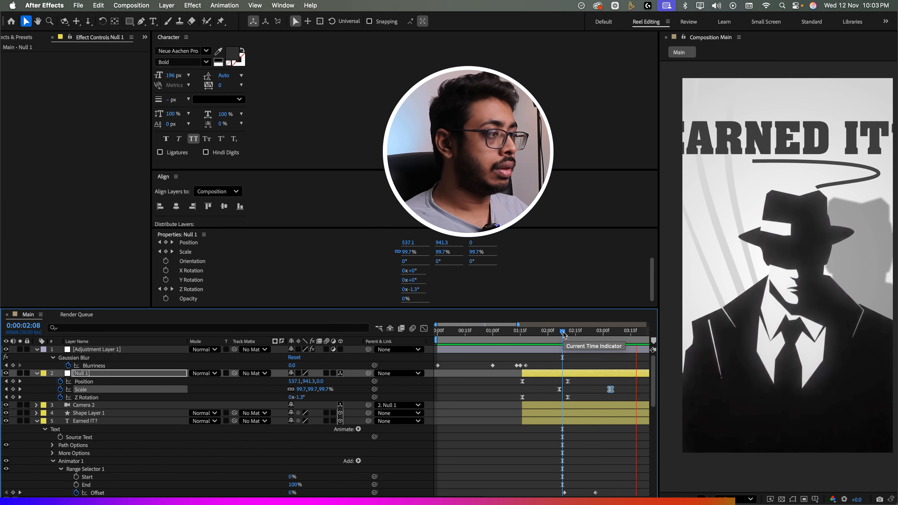
left_click(610, 333)
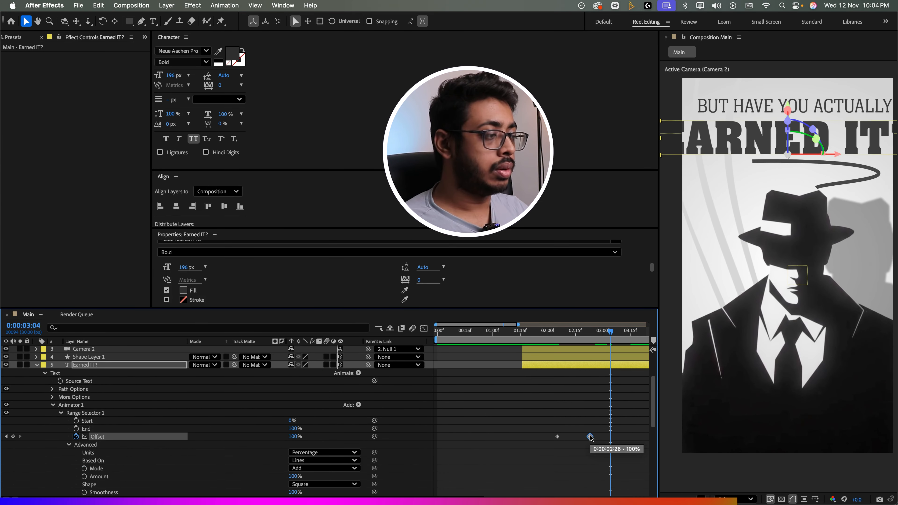
- Shift the end Offset keyframe of the Earned IT? layer slightly earlier and check the reveal's timing
left_click_drag(590, 437, 587, 436)
left_click(515, 343)
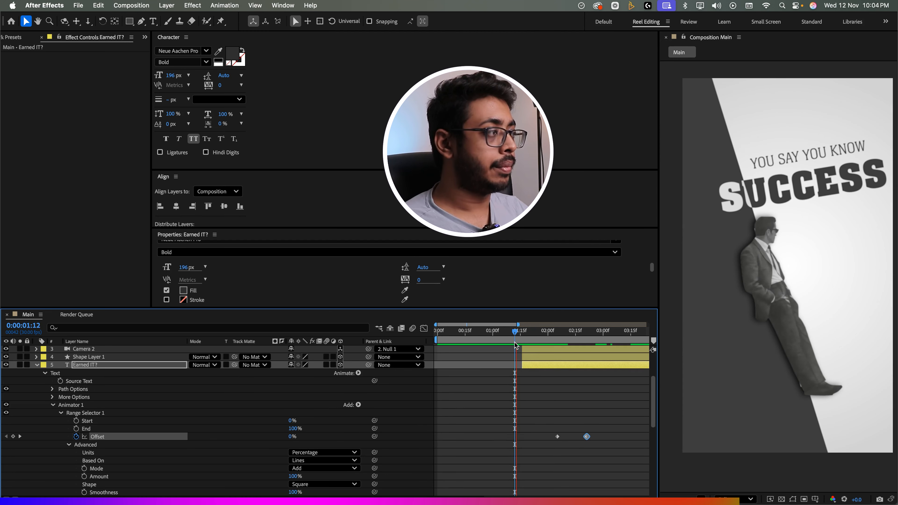
left_click_drag(514, 342, 556, 363)
scroll(556, 355, "up", 3)
- Compare the Earned IT? reveal with the reference video and preview the scene from about 0:00:01:19
key("super+Tab")
mouse_move(130, 429)
mouse_move(140, 420)
left_mouse_down()
mouse_move(126, 420)
mouse_move(138, 421)
left_mouse_up()
key("super+Tab")
left_click_drag(523, 338, 526, 358)
key("space")
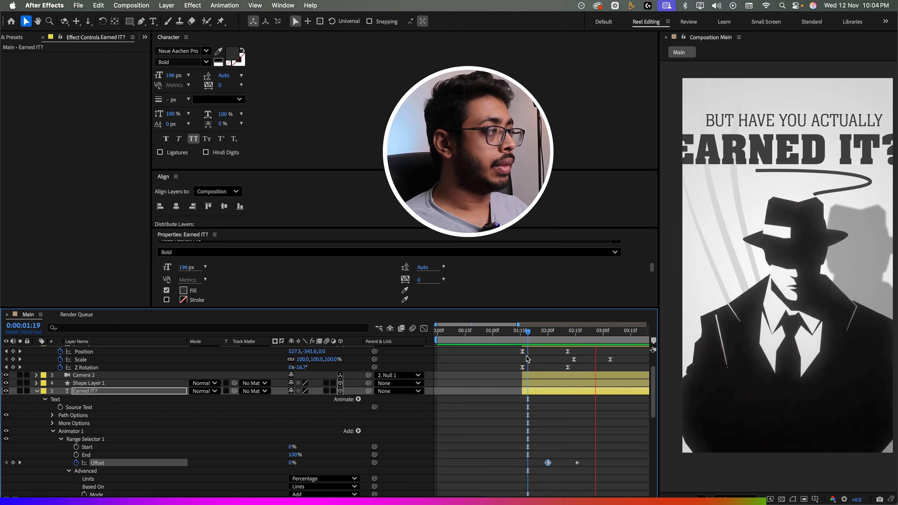
- Collapse the Earned IT? and Null 1 properties and examine the curved line beneath the text in the reference video
left_click(36, 391)
scroll(40, 373, "up", 2)
left_click(36, 374)
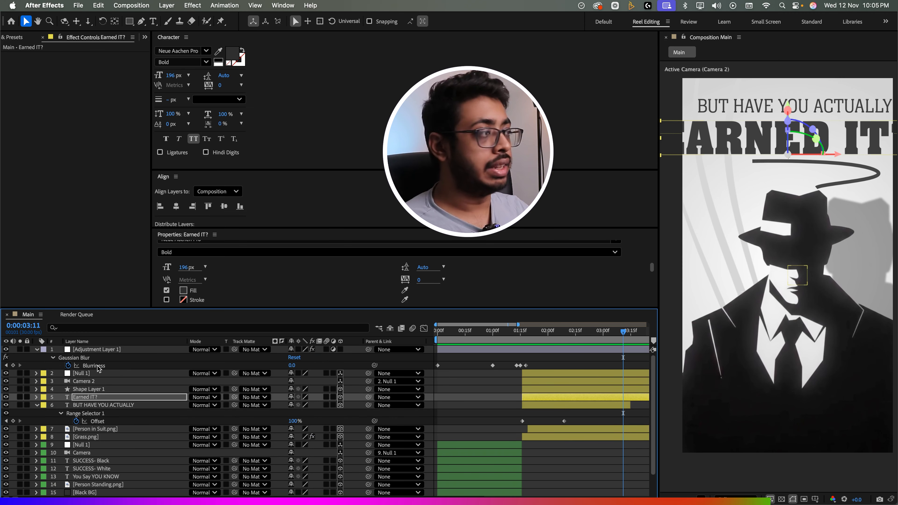
key("super+Tab")
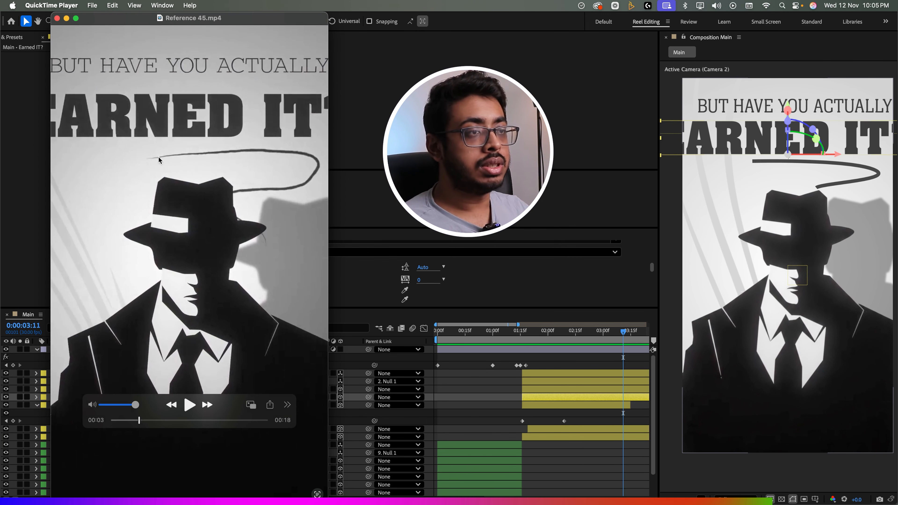
key("super+Tab")
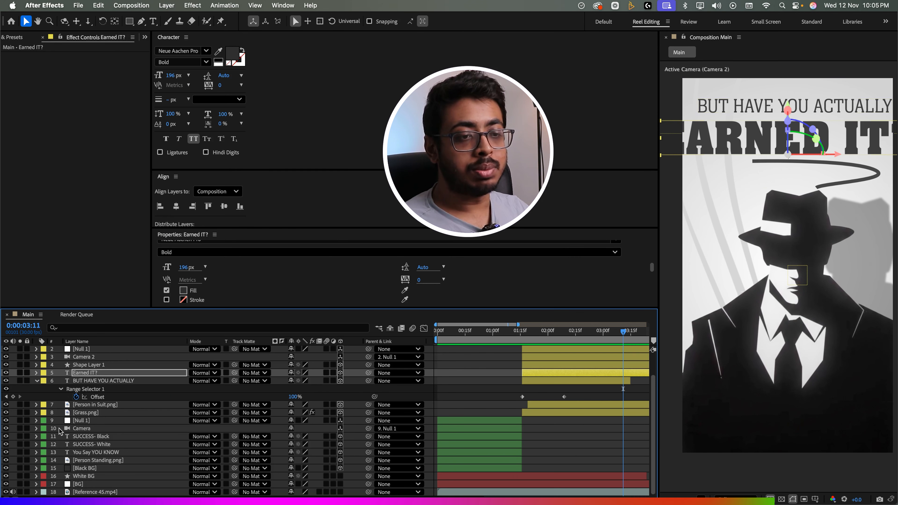
- Rename Shape Layer 1, the curved line under the text, as Black Line
scroll(82, 413, "up", 2)
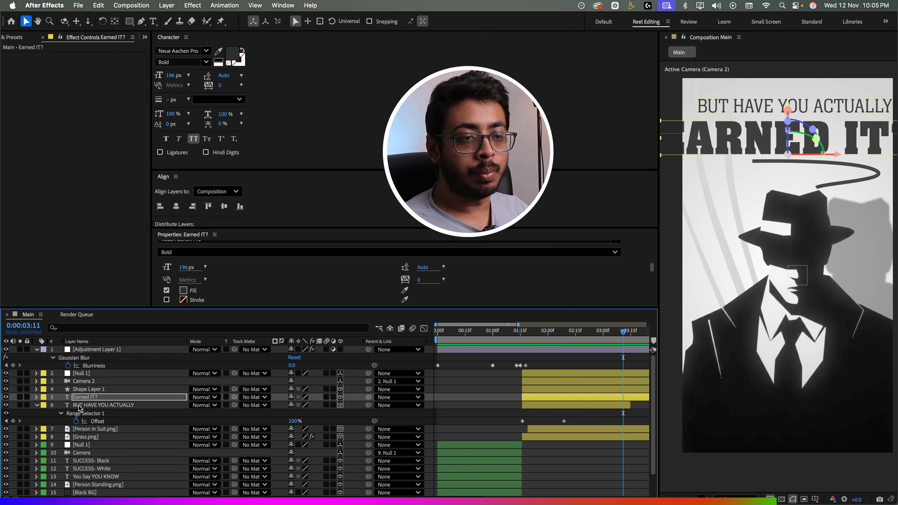
left_click(88, 389)
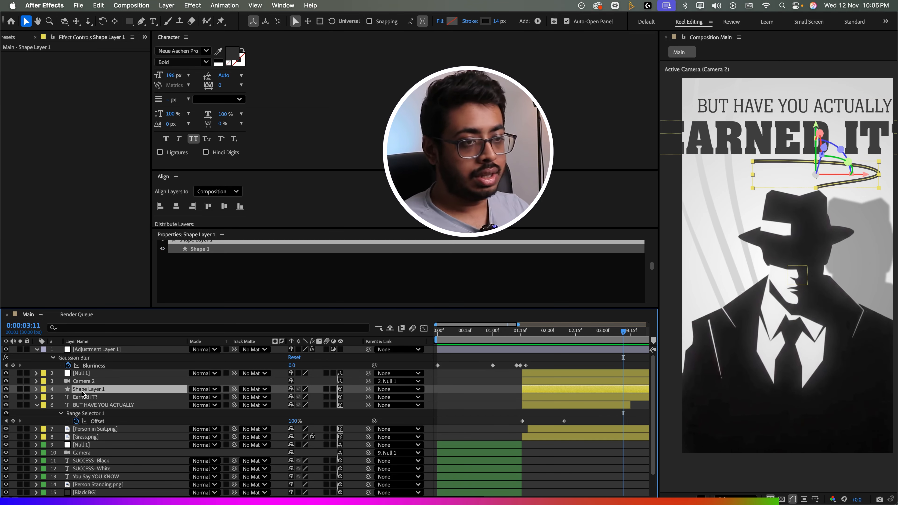
key("Return")
type("Black Line")
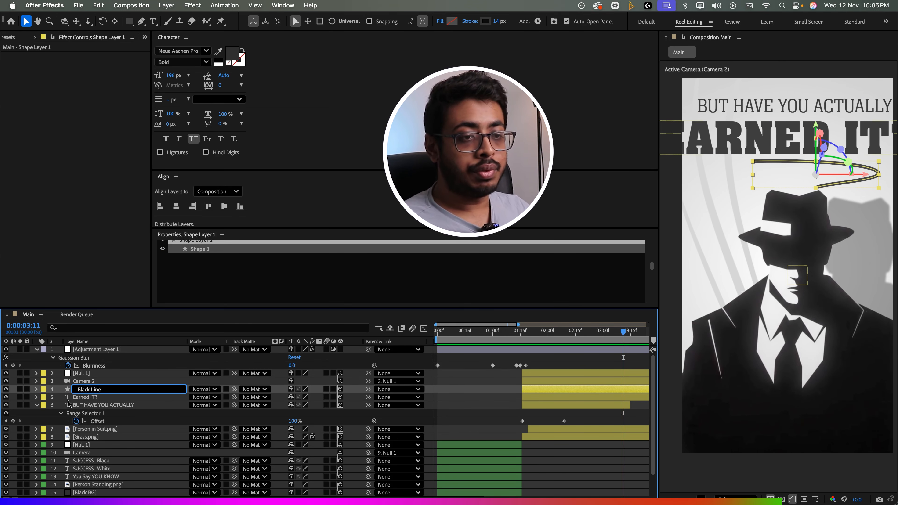
left_click(69, 404)
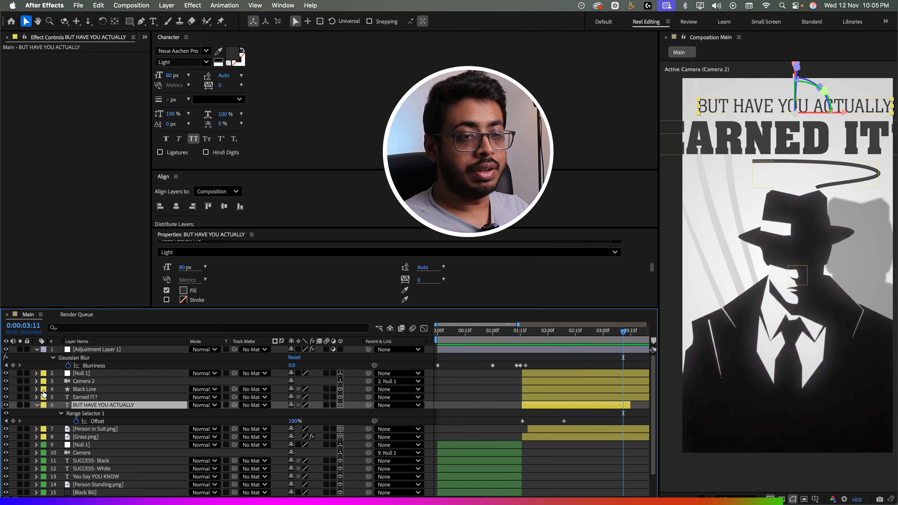
- Taper the start of the Black Line layer's stroke by setting its Start Length to 42%
left_click(36, 389)
scroll(71, 417, "up", 3)
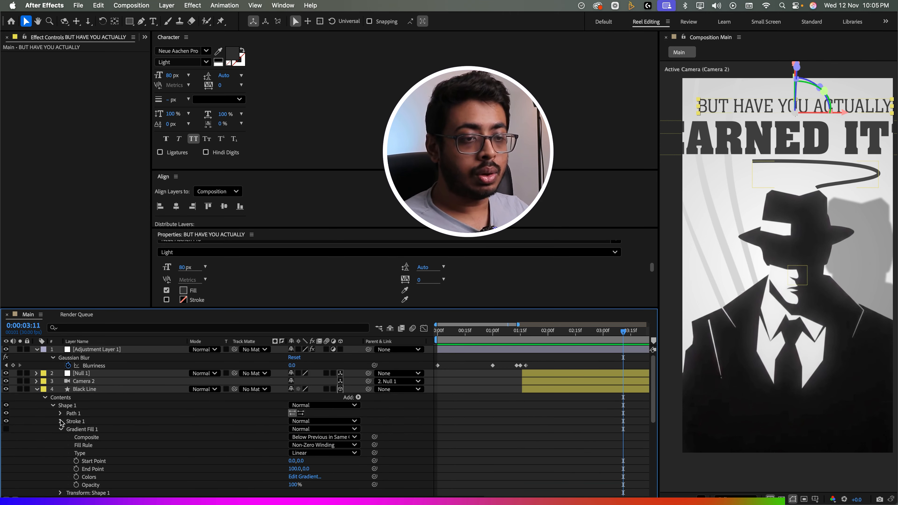
left_click(61, 421)
scroll(62, 424, "down", 1)
scroll(109, 425, "down", 1)
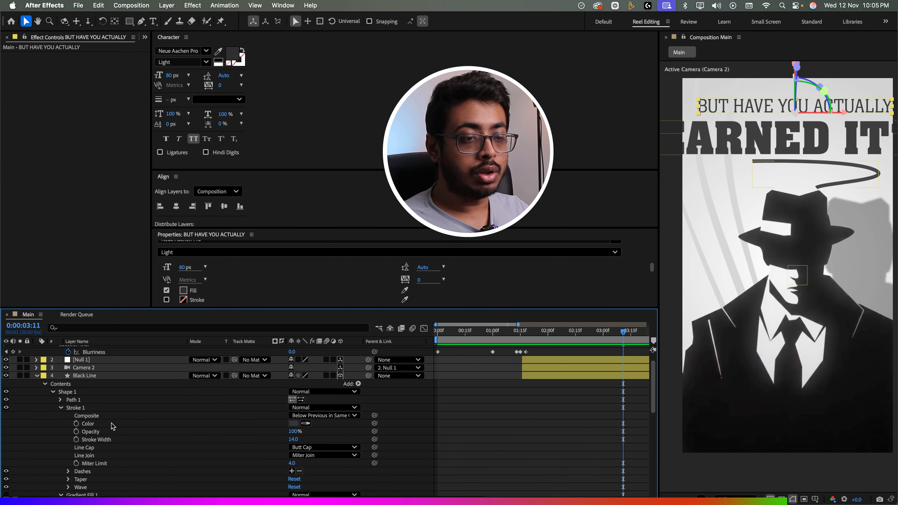
left_click(69, 479)
scroll(141, 464, "down", 5)
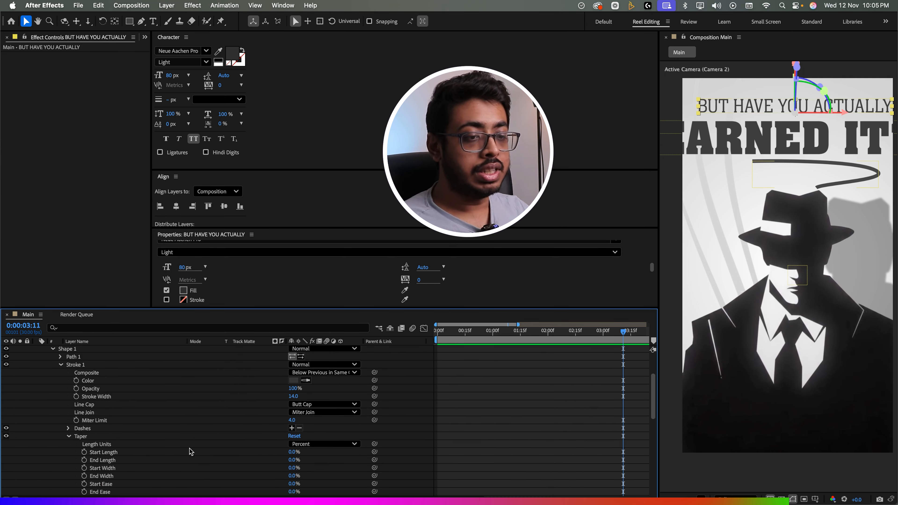
left_click_drag(290, 451, 311, 453)
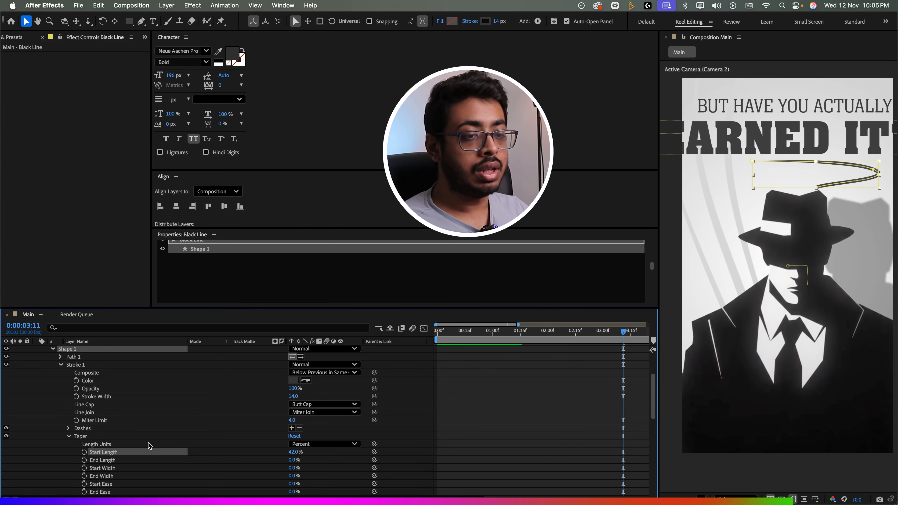
left_click(69, 437)
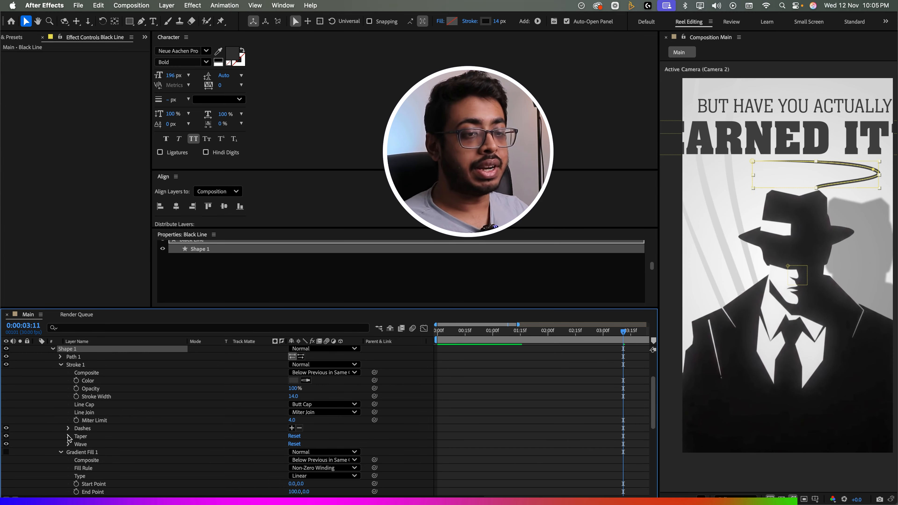
left_click(61, 365)
left_click(61, 373)
scroll(96, 353, "up", 5)
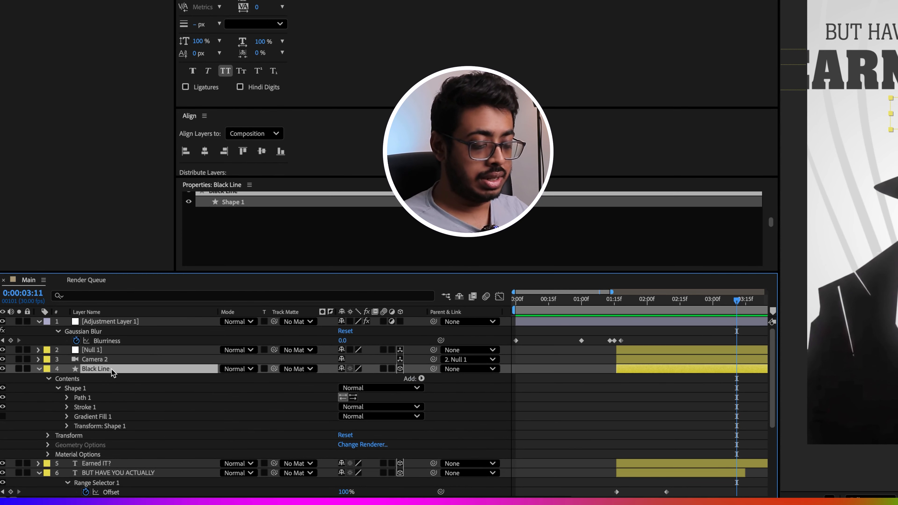
- Apply Turbulent Displace to the Black Line layer with Amount 16 and Size 69
key("ctrl+space")
type("tu")
key("Return")
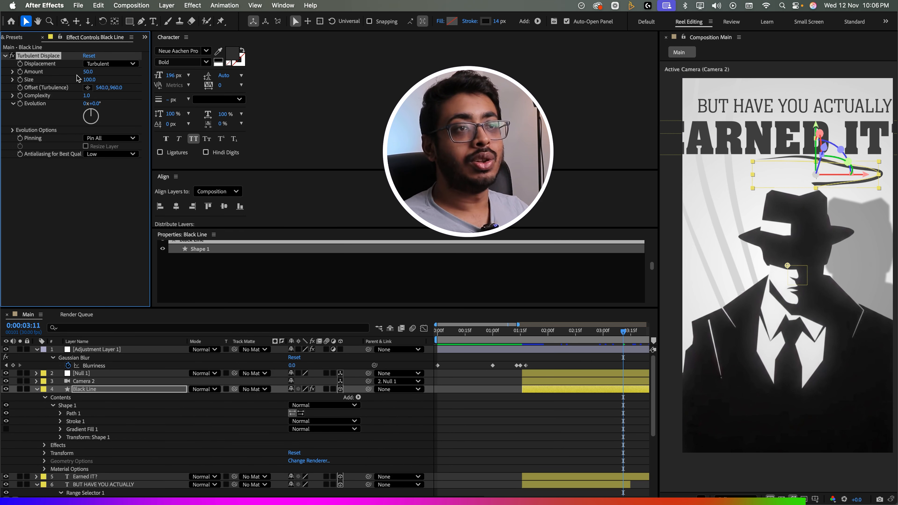
mouse_move(87, 72)
left_mouse_down()
mouse_move(74, 72)
mouse_move(106, 80)
mouse_move(82, 84)
mouse_move(89, 73)
left_mouse_up()
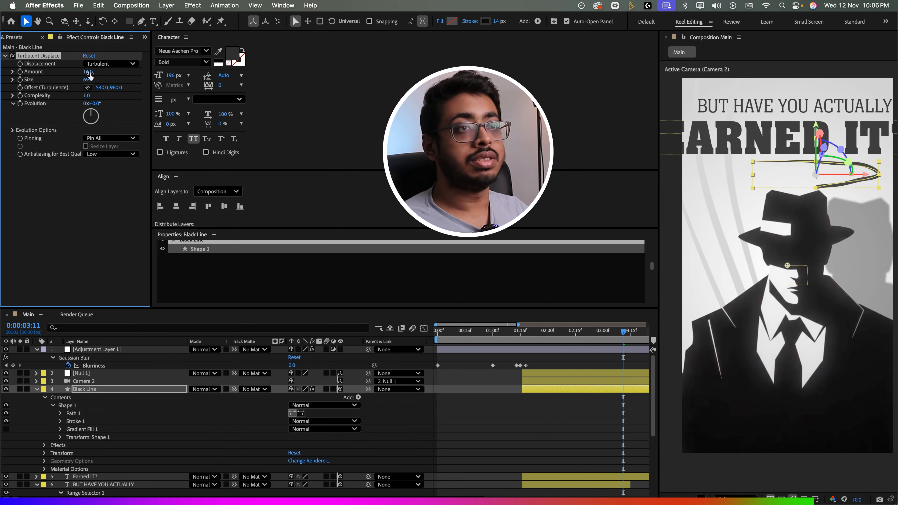
left_click(754, 166)
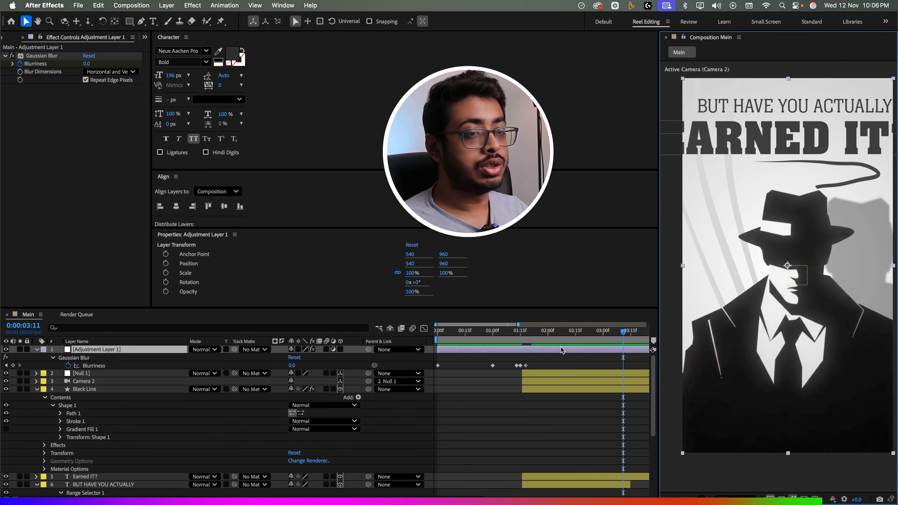
- Keyframe the Black Line's Turbulent Displace Evolution from 0° at 0:00:02:05 to 1x+30° at 0:00:03:05
left_click(116, 389)
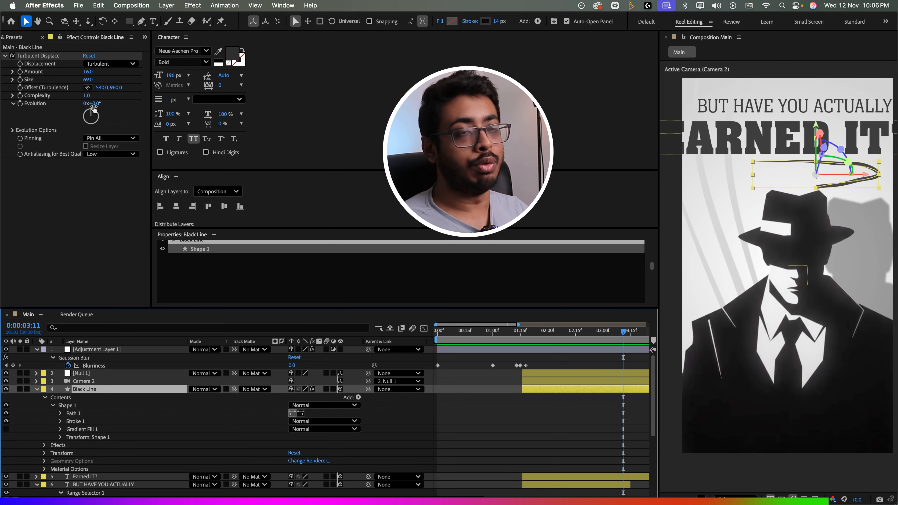
left_click(553, 334)
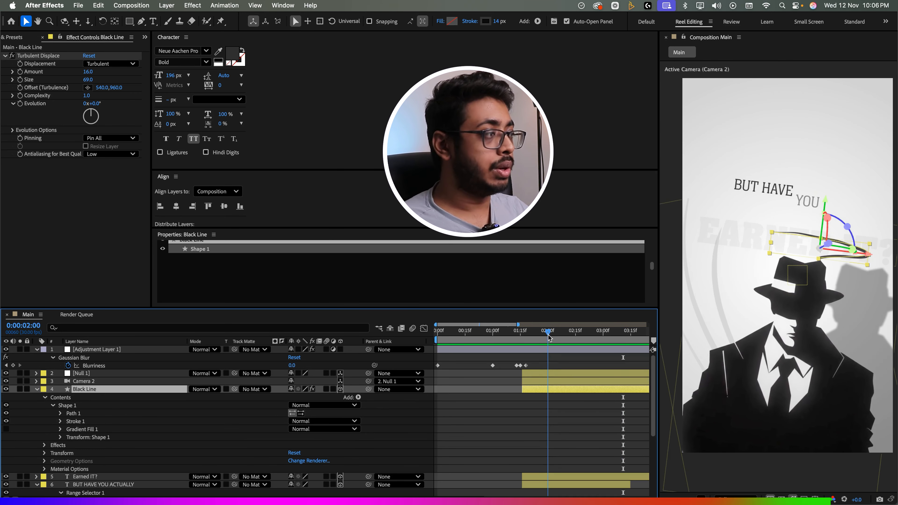
left_click(22, 108)
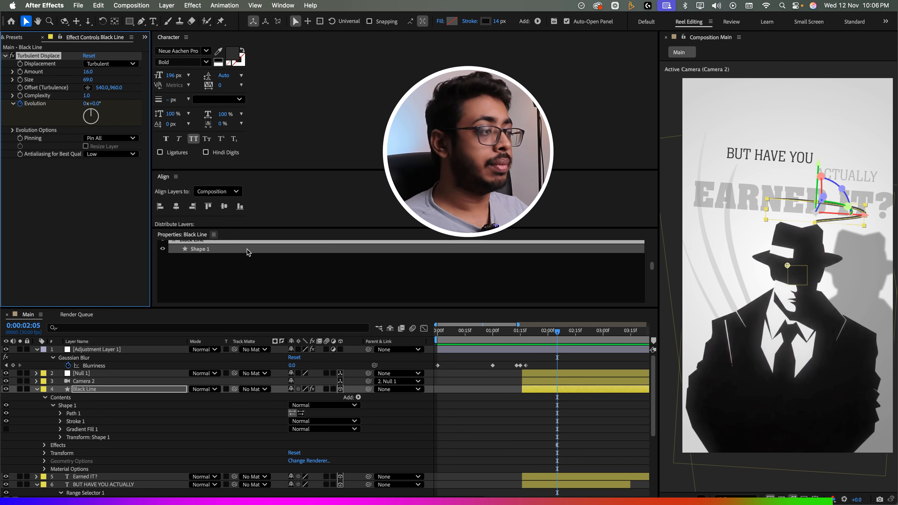
left_click_drag(556, 336, 612, 338)
mouse_move(94, 112)
left_mouse_down()
mouse_move(96, 123)
mouse_move(80, 116)
mouse_move(96, 107)
left_mouse_up()
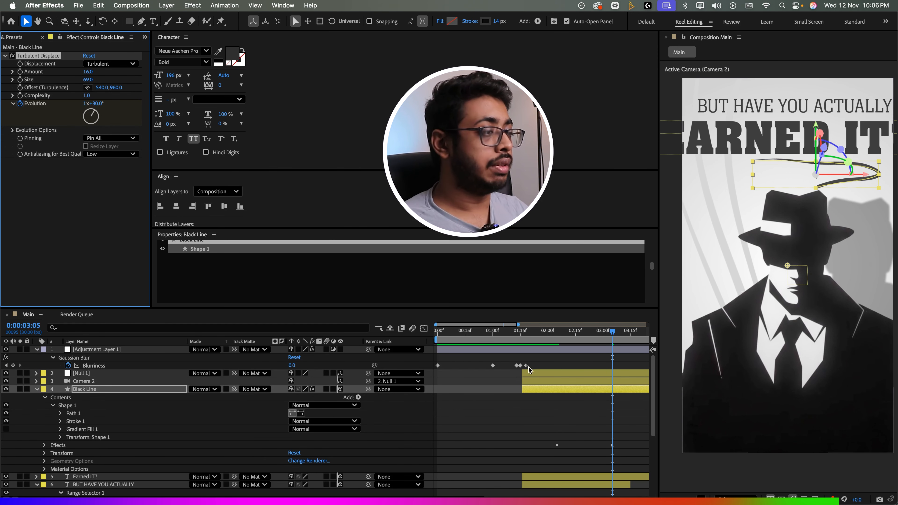
- Scrub from about 0:00:01:25 to 0:00:03:03 to check the curved line's turbulent motion
left_click(543, 341)
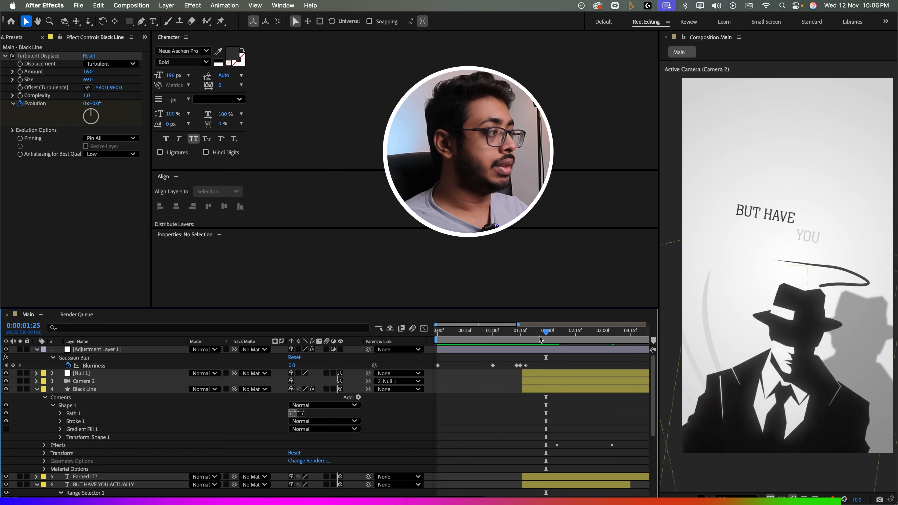
left_click(550, 341)
left_click_drag(551, 340, 609, 367)
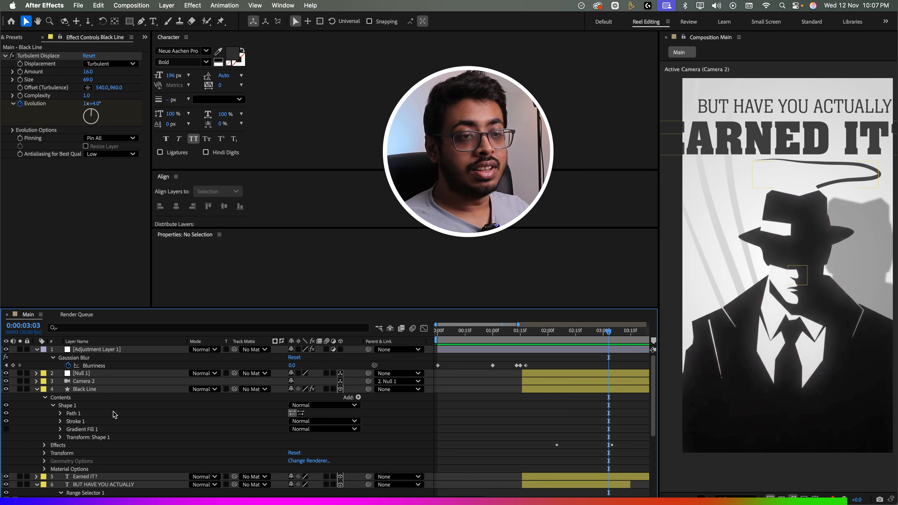
- Add a Trim Paths operator to the Black Line layer and reveal its properties
left_click(85, 389)
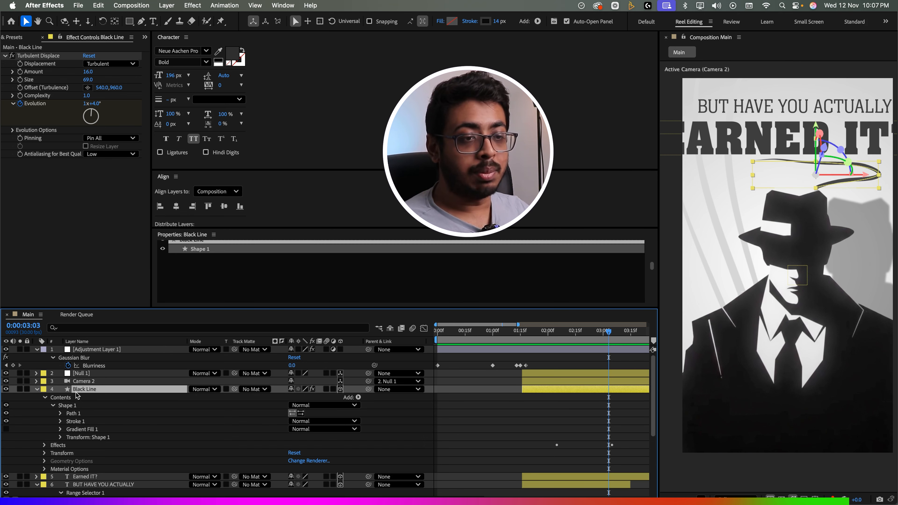
left_click(358, 397)
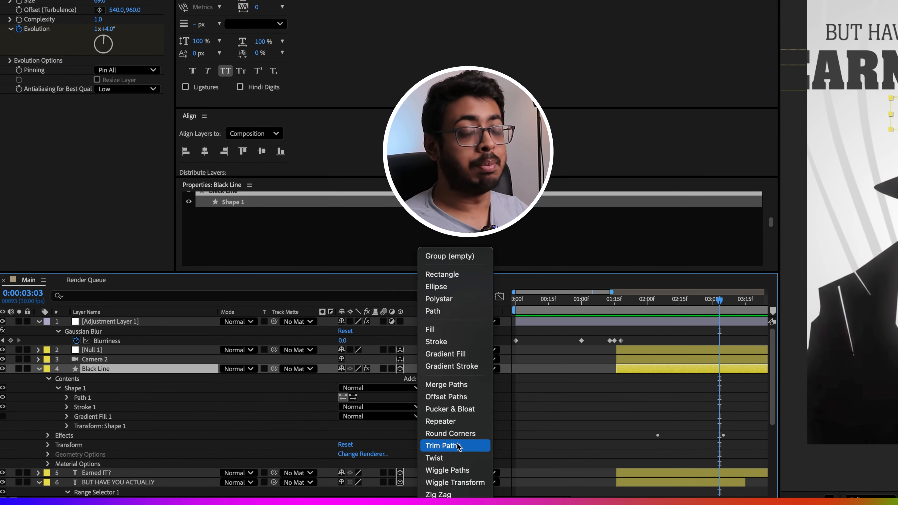
left_click(458, 446)
left_click(52, 446)
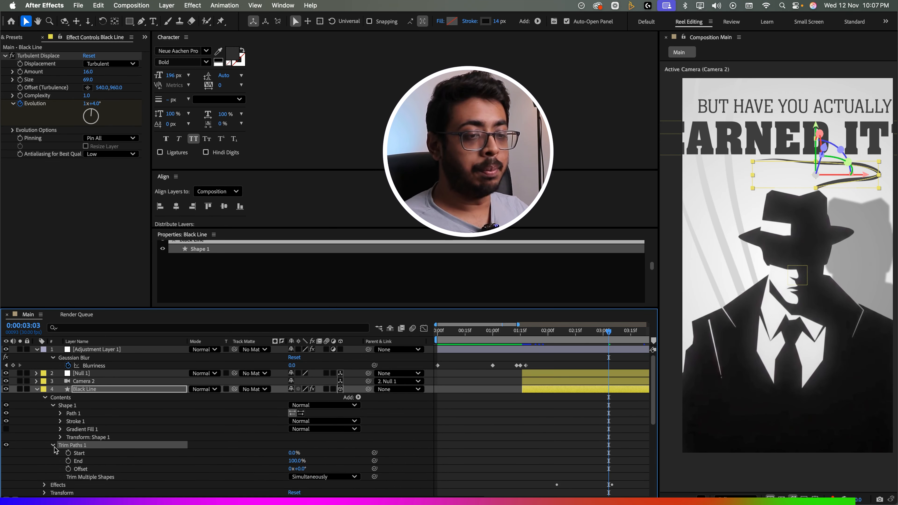
- Check when the curved line appears in the QuickTime Player reference video, and preview the composition from 0:00:02:05 to 0:00:02:18
left_click(557, 339)
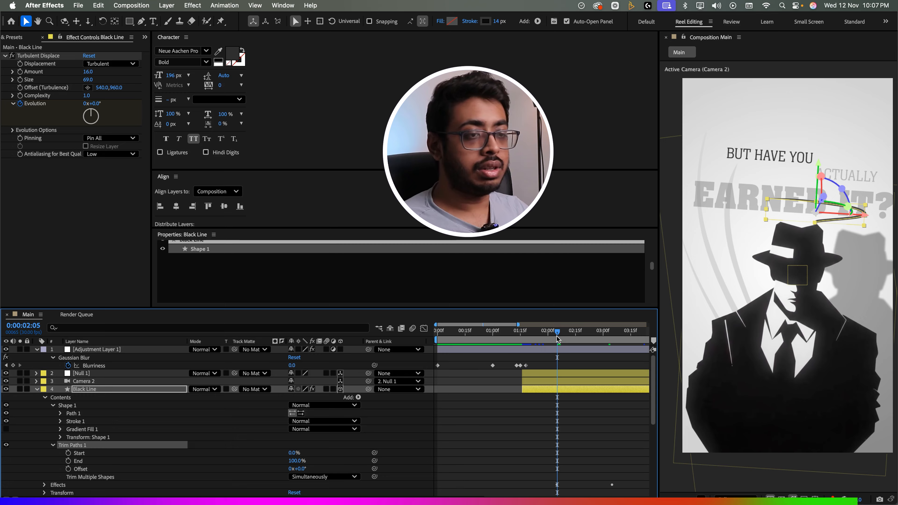
key("super+Tab")
key("space")
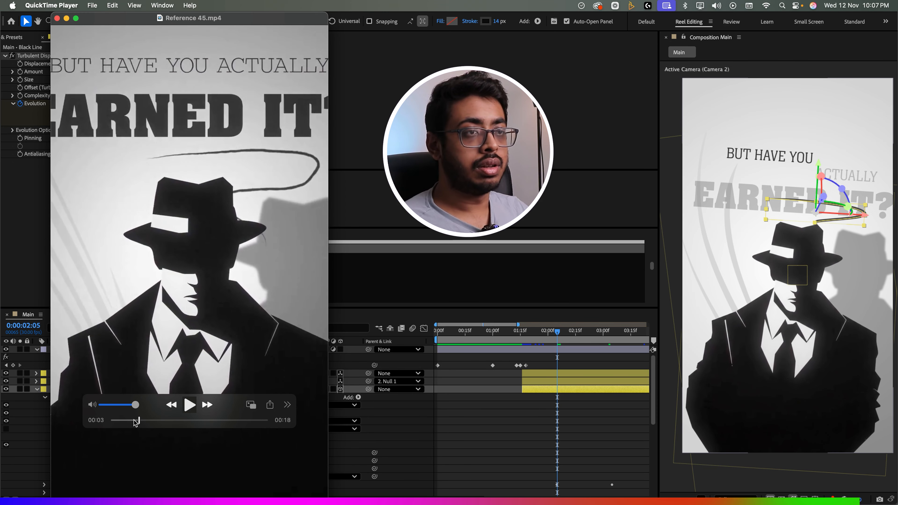
key("super+Tab")
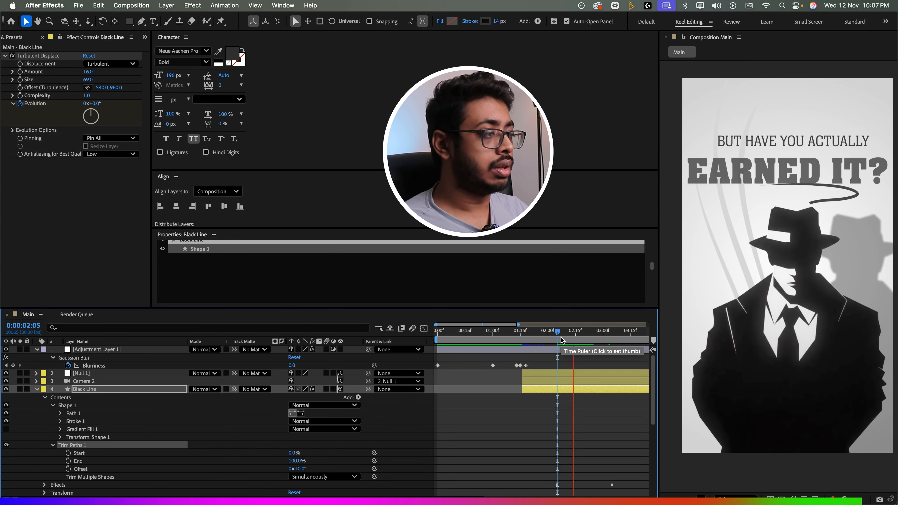
key("space")
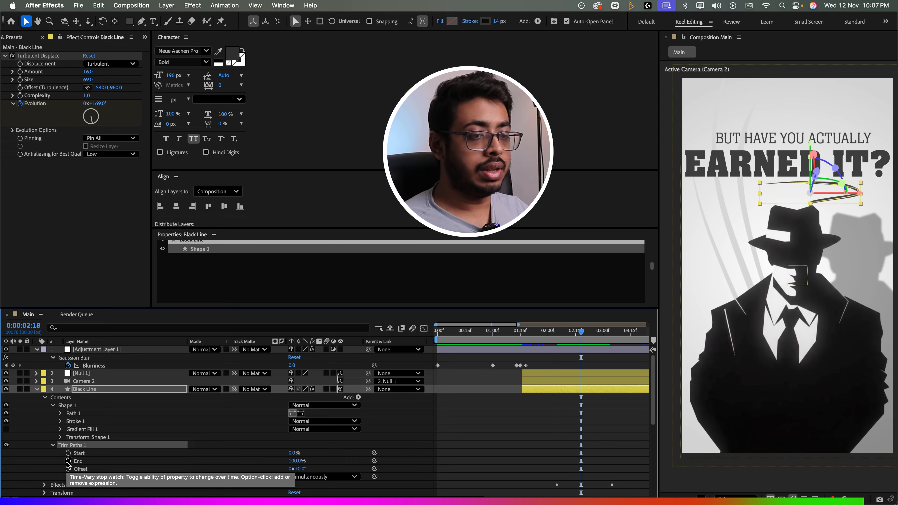
- Keyframe the Black Line's Trim Paths End from 0% at 0:00:02:18 to 100% at 0:00:03:05
left_click(68, 461)
left_click_drag(296, 462, 237, 463)
left_click_drag(582, 331, 613, 332)
left_click_drag(294, 461, 421, 461)
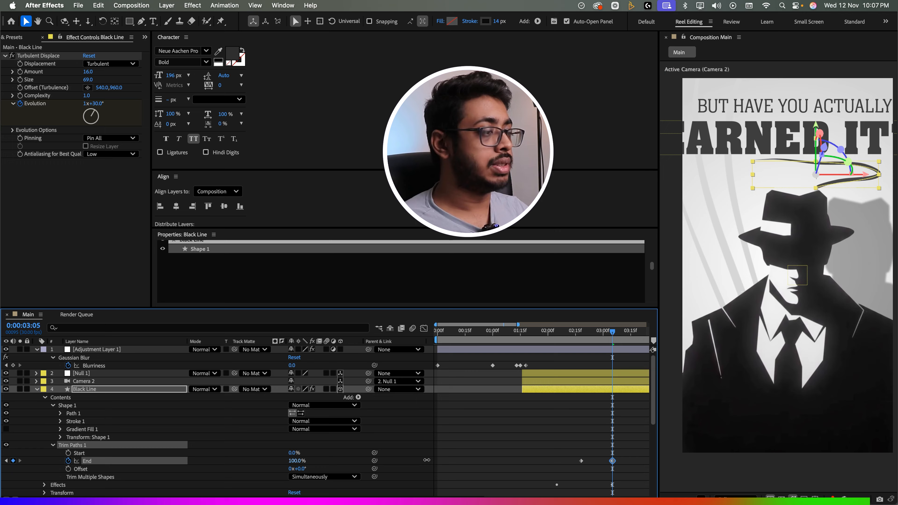
- Preview the curved line's draw-on animation from about 0:00:01:29
left_click(546, 339)
key("space")
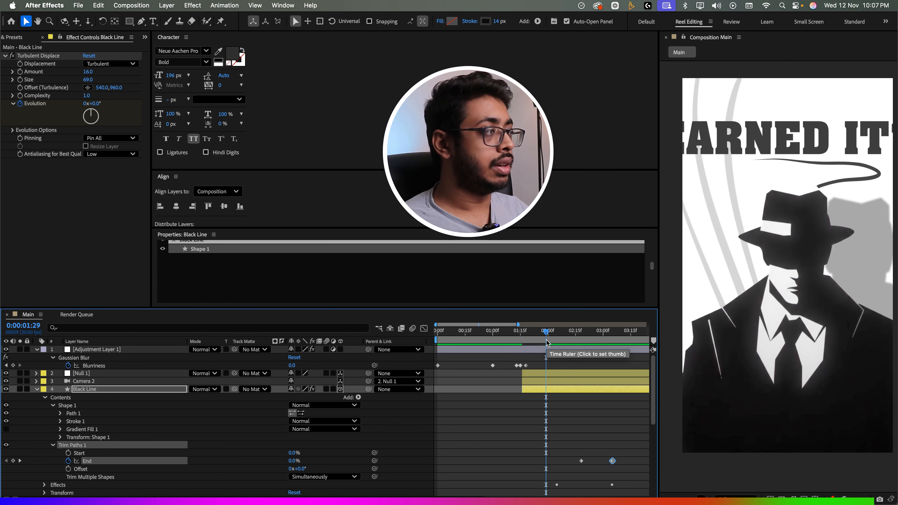
key("space")
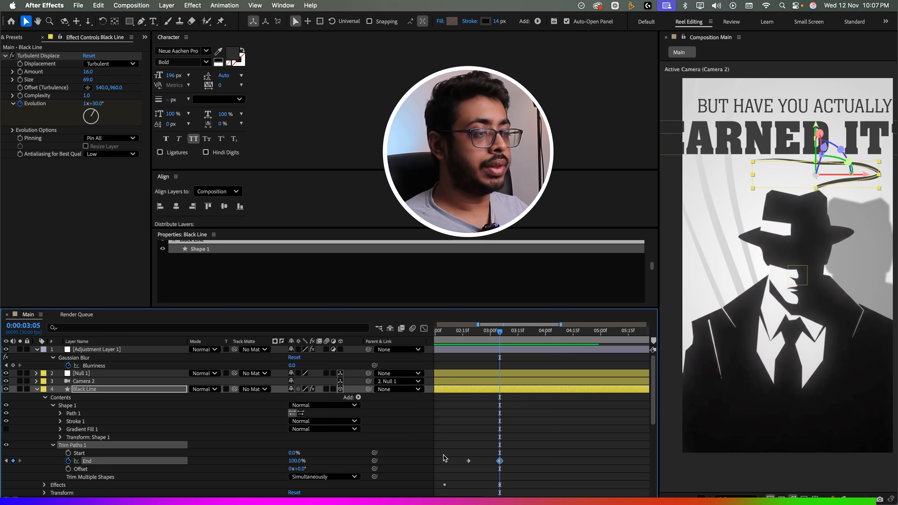
- Move the Black Line layer directly below Person in Suit.png and shift the line slightly downward behind the hat
left_click(144, 405)
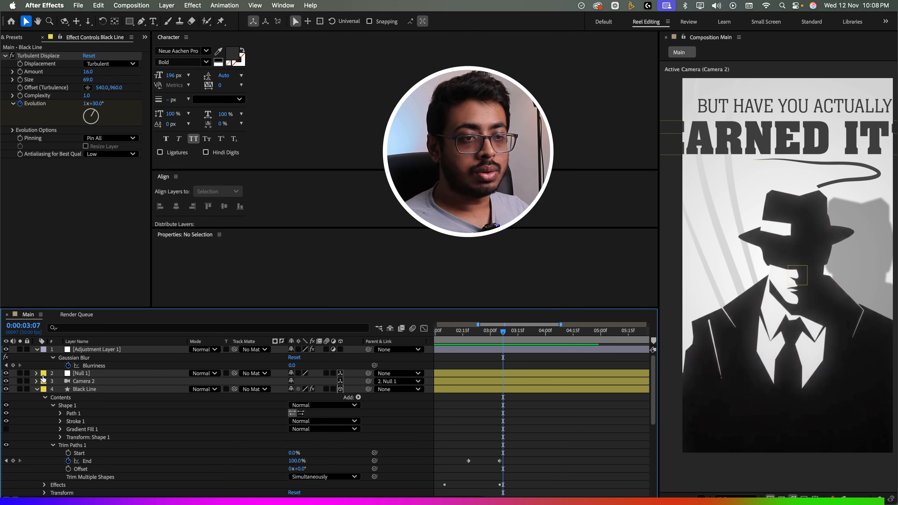
left_click(36, 389)
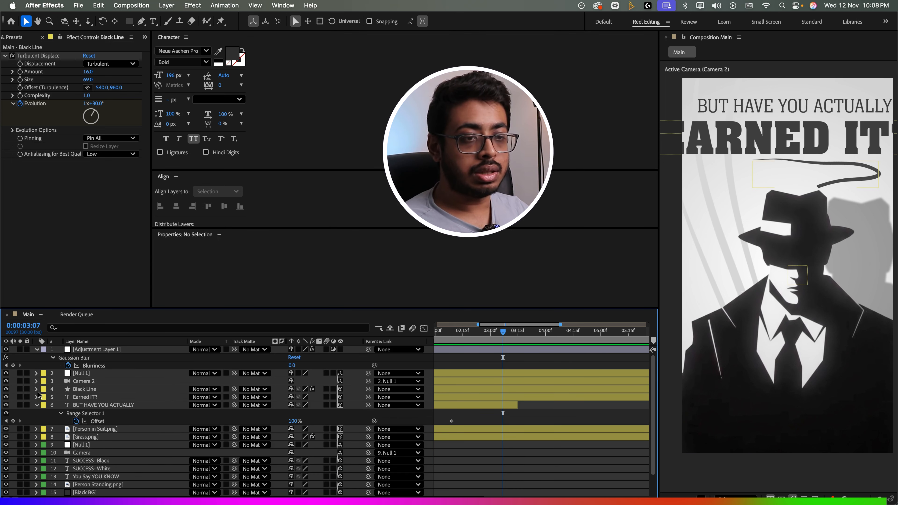
left_click_drag(101, 390, 101, 431)
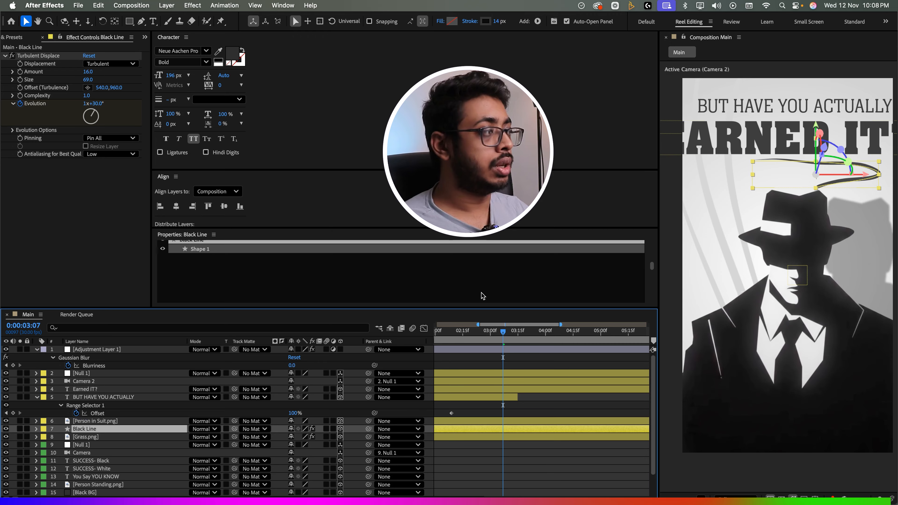
left_click_drag(836, 181, 837, 187)
left_click(836, 188)
- Preview the EARNED IT? scene from 0:00:01:18, and play the whole animation from the start
left_click(450, 335)
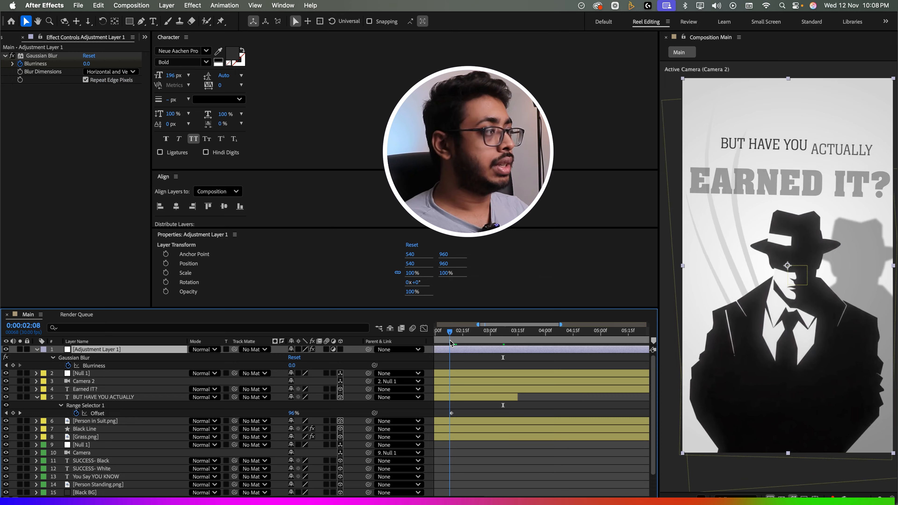
key("j")
key("space")
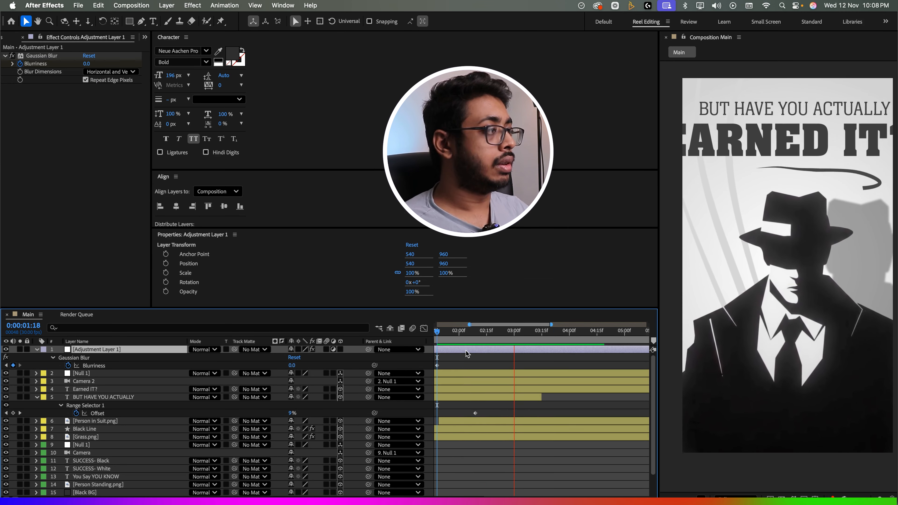
key("space")
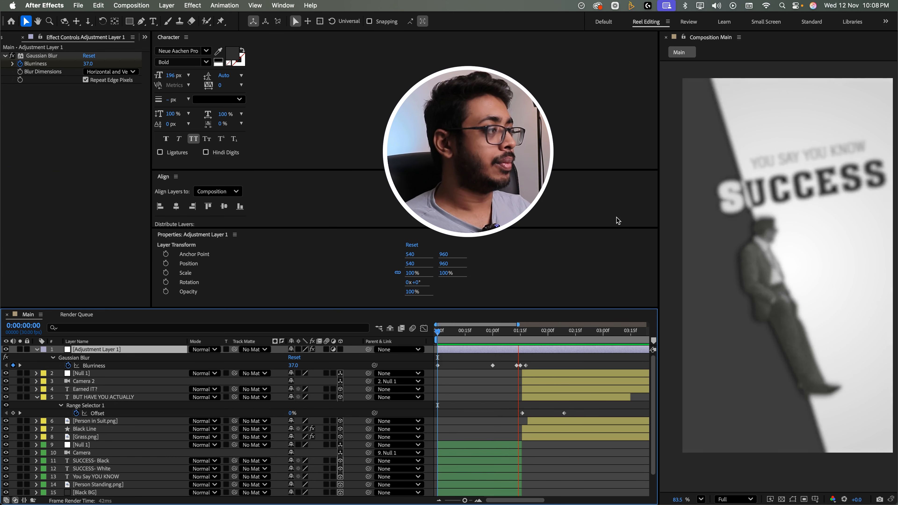
key("space")
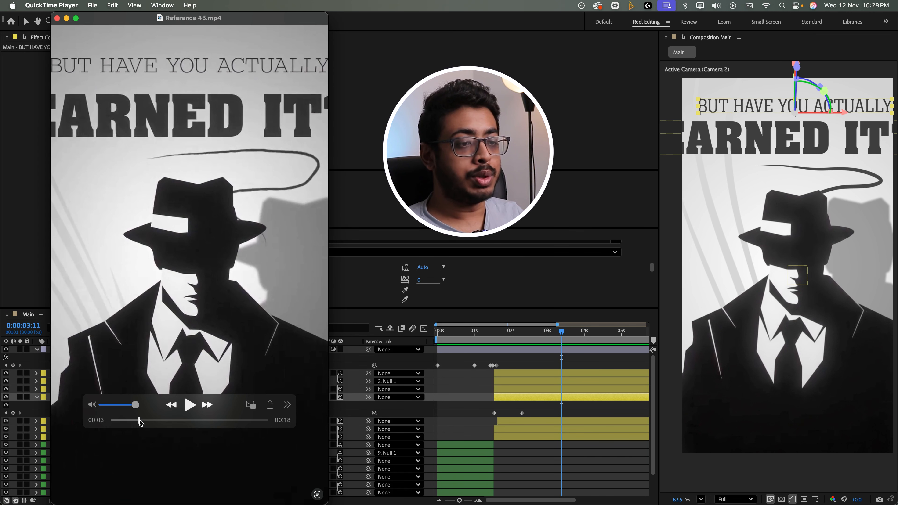
- Copy the blur transition keyframes at the first scene change on Adjustment Layer 1 and paste them at 0:00:03:11
left_click_drag(139, 420, 143, 424)
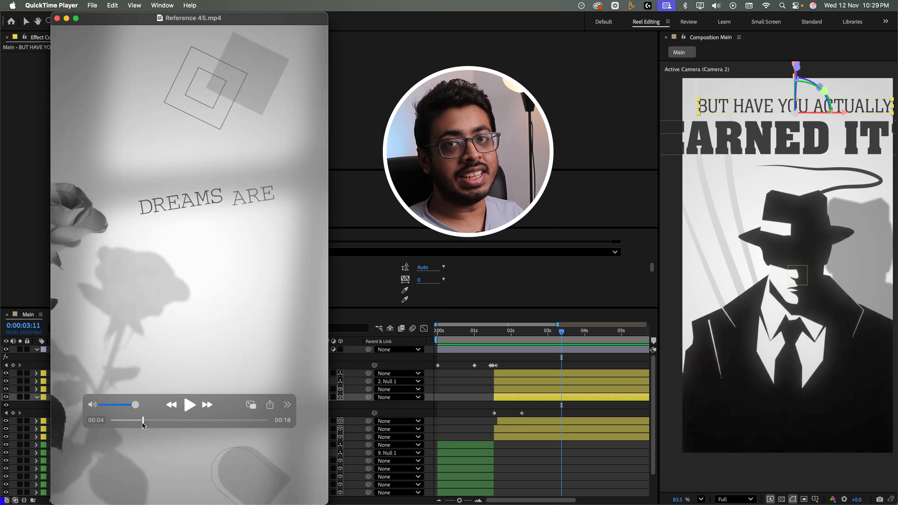
left_click(582, 466)
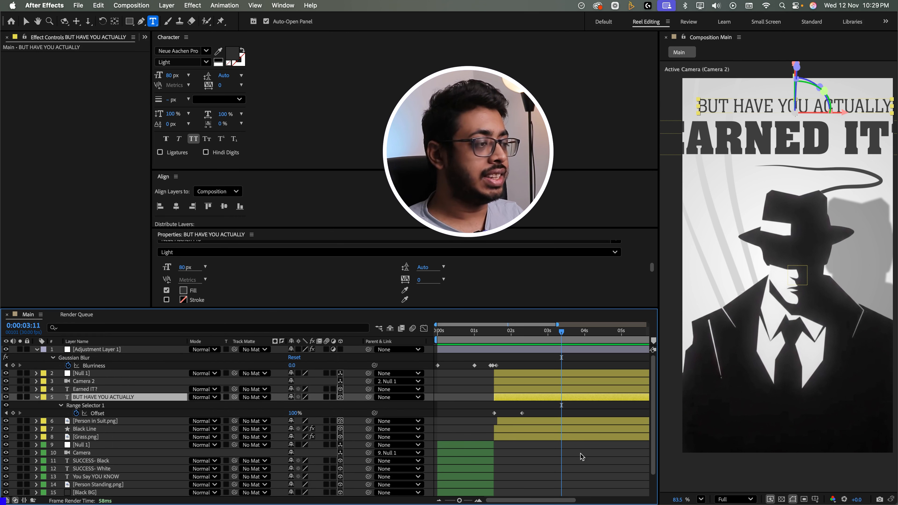
left_click(547, 351)
left_click_drag(505, 362, 487, 368)
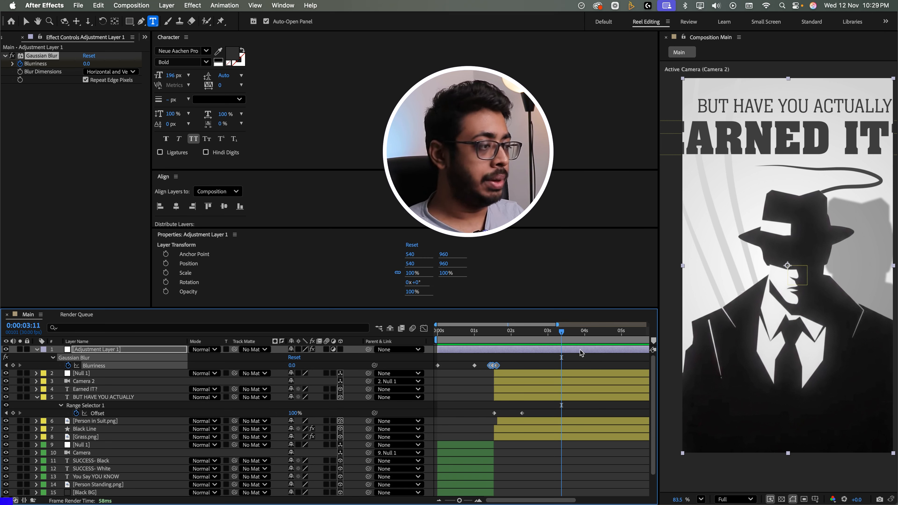
left_click(563, 367)
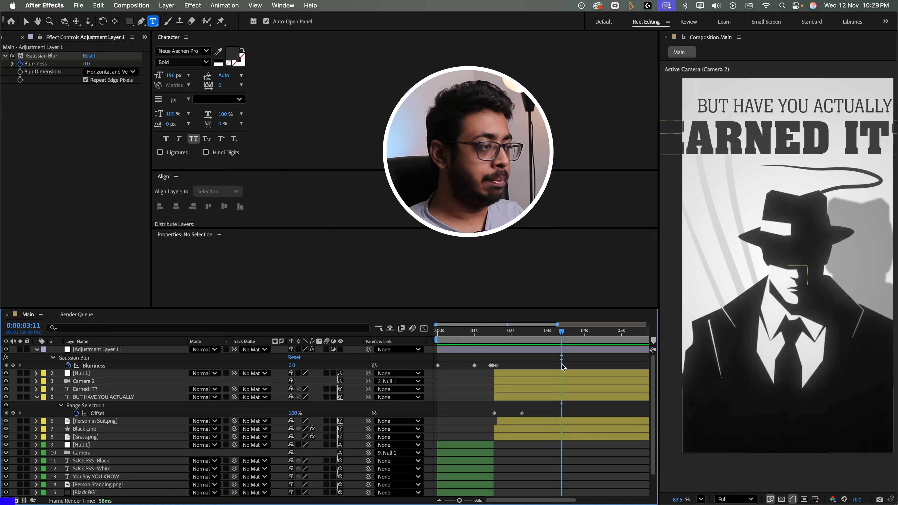
left_click(556, 354)
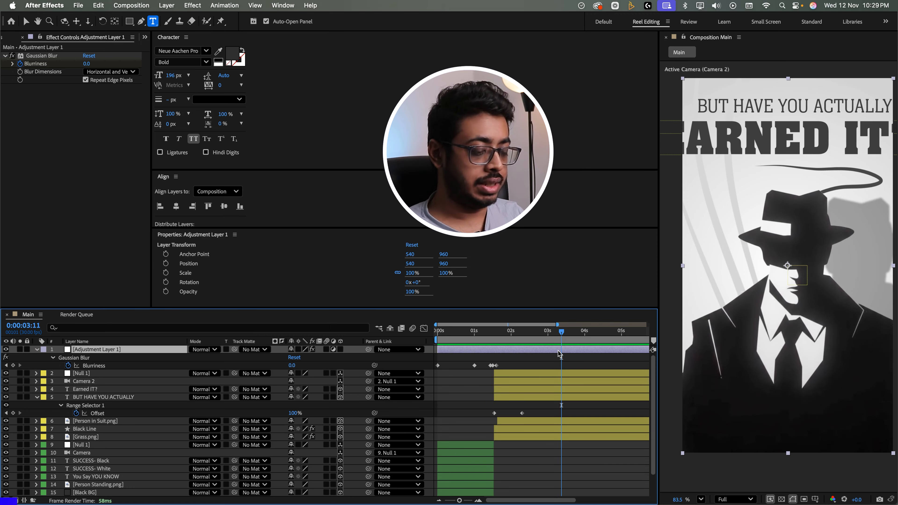
key("cmd+v")
key("Page_Down")
key("Page_Down")
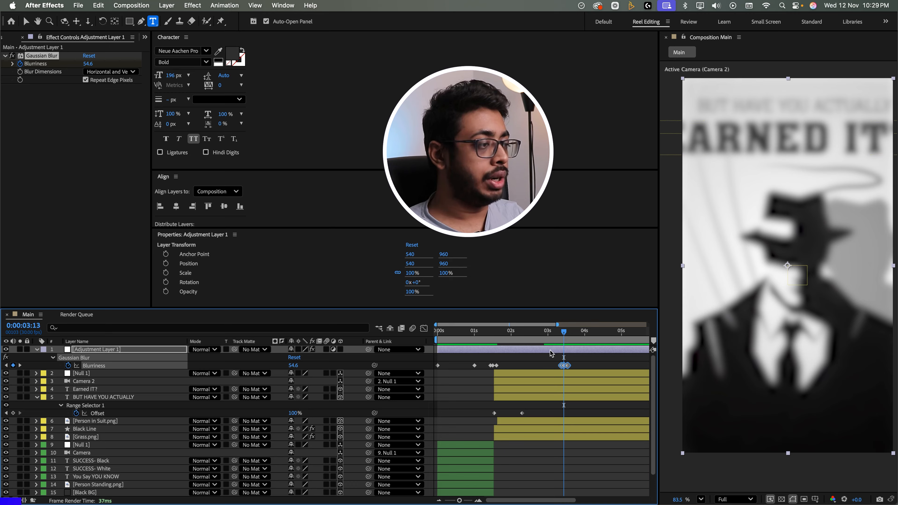
- Preview the new blur from 0:00:03:05 and shift its pasted keyframes earlier to around 0:00:03:09
left_click(555, 338)
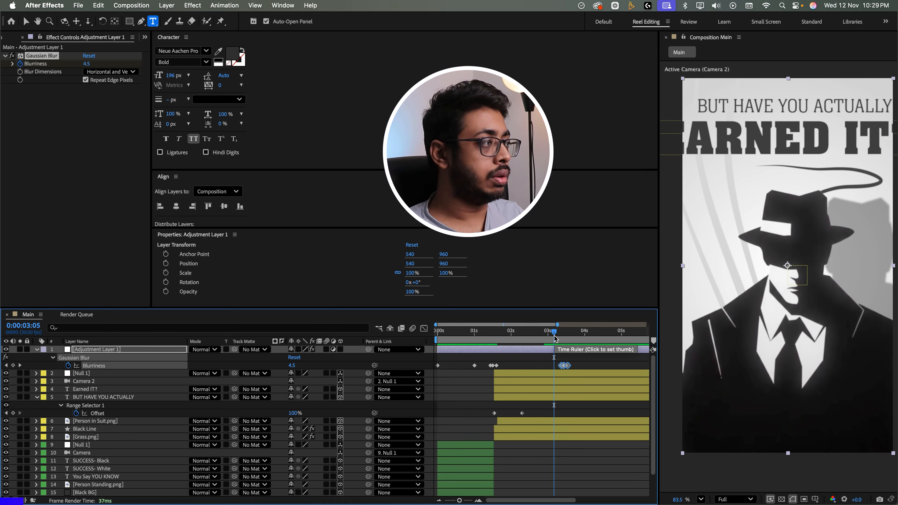
key("space")
key("space")
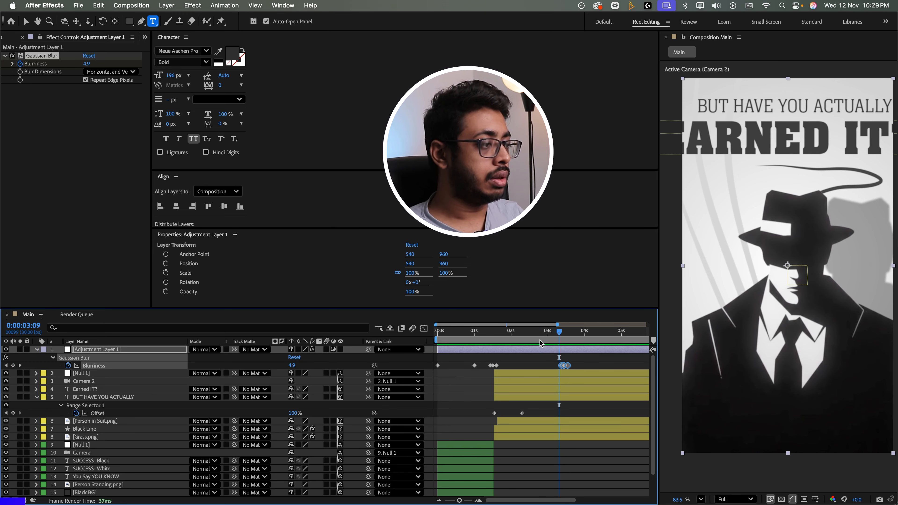
left_click_drag(578, 361, 559, 367)
- Trim the ends of the EARNED IT? scene layers, from Null 1 through Grass.png, to 0:00:03:09 and preview the transition
left_click(550, 374)
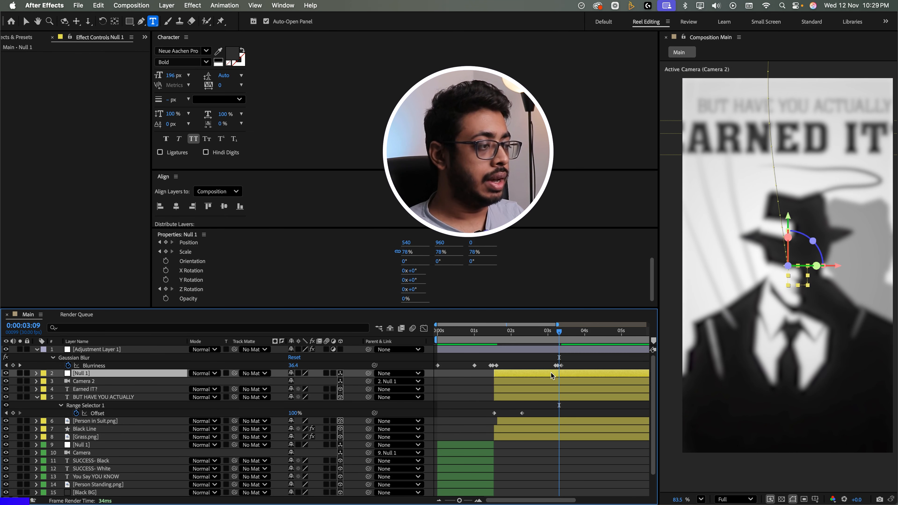
left_click(518, 437, "shift")
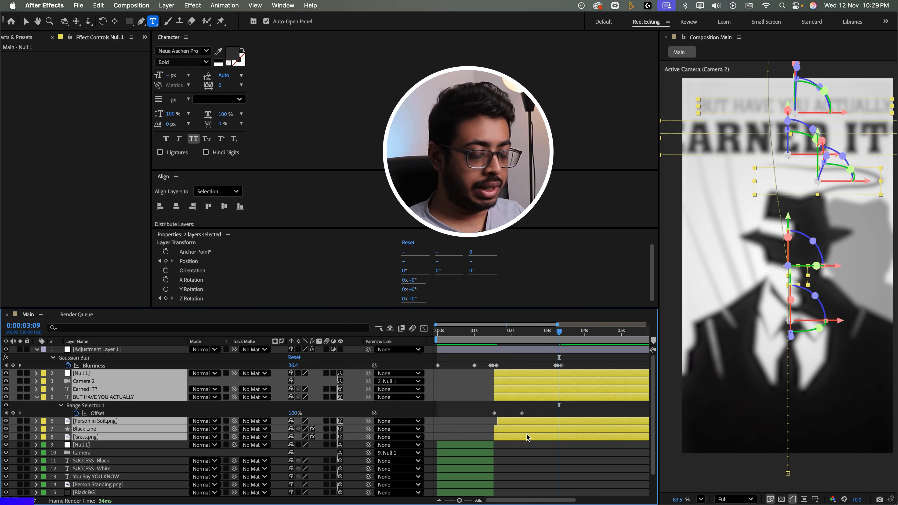
key("alt+bracketright")
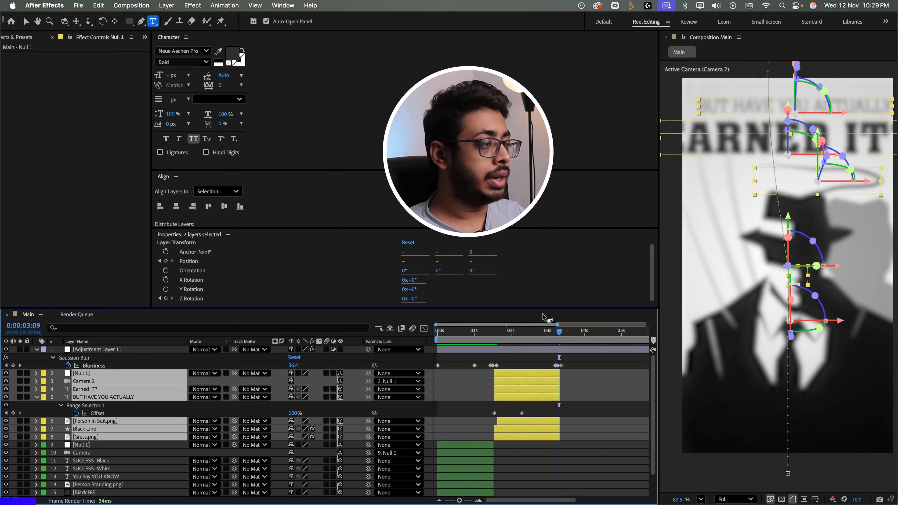
left_click_drag(547, 334, 568, 341)
key("space")
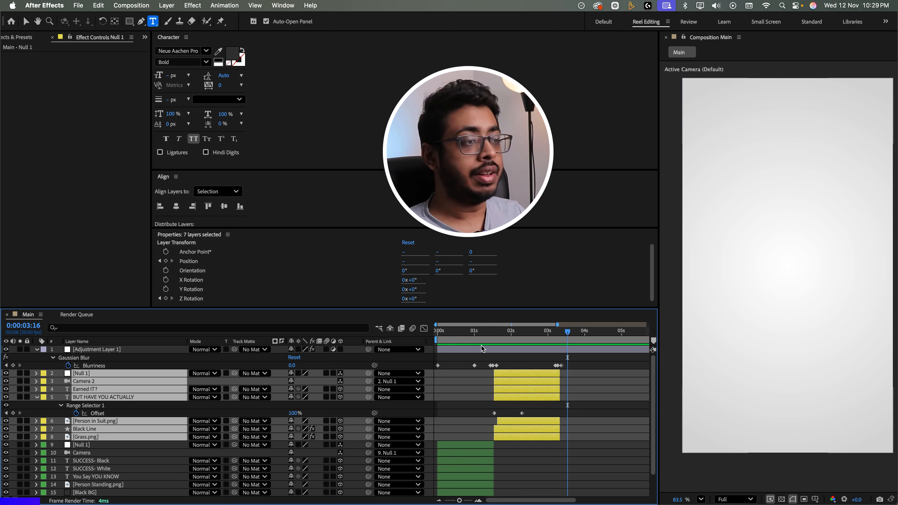
- Examine the reference video's DREAMS ARE FREE and BUT DISCIPLINE HAS A PRICE scenes
key("super+Tab")
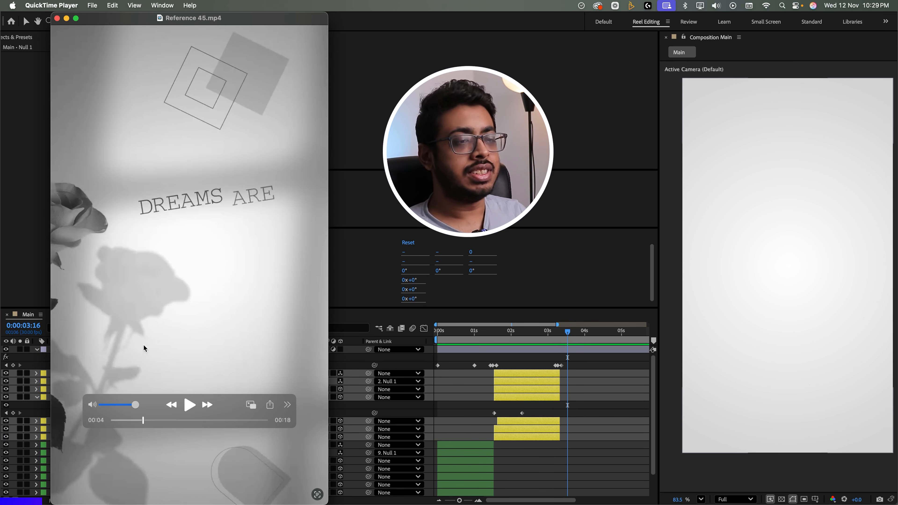
left_click_drag(142, 421, 154, 420)
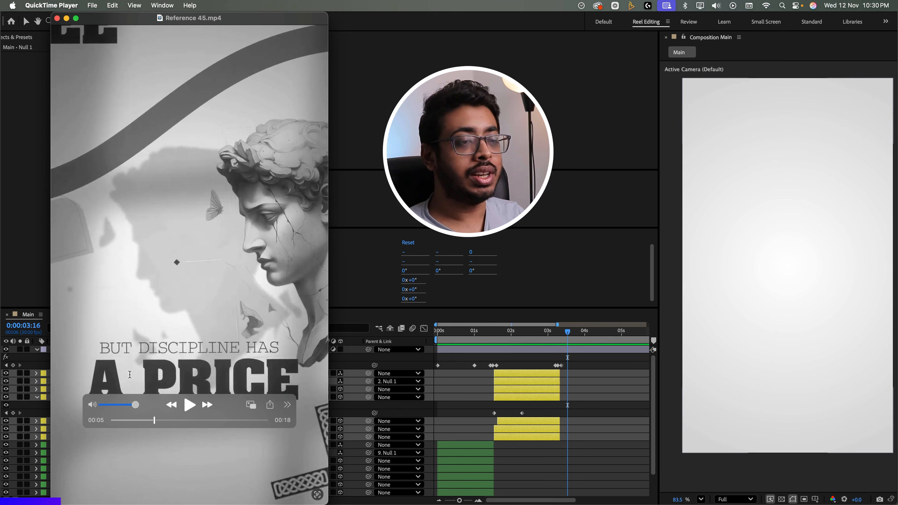
left_click(146, 422)
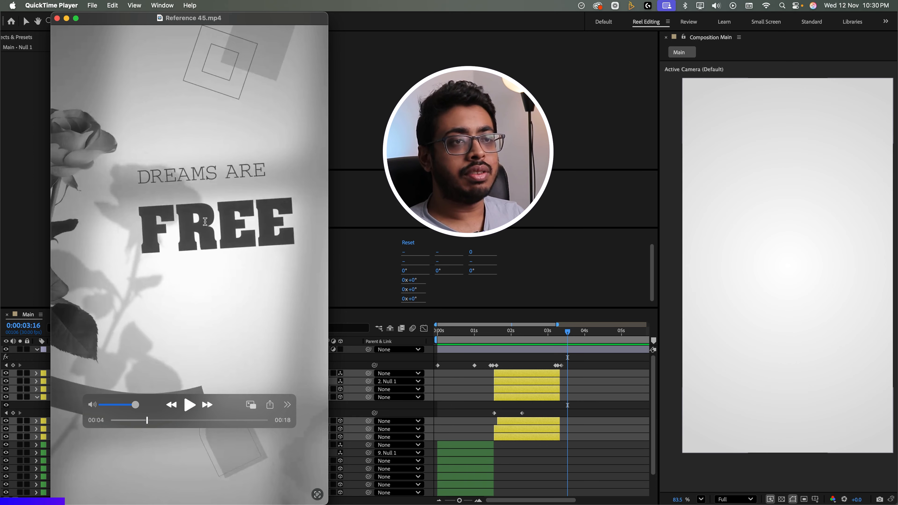
left_click(394, 304)
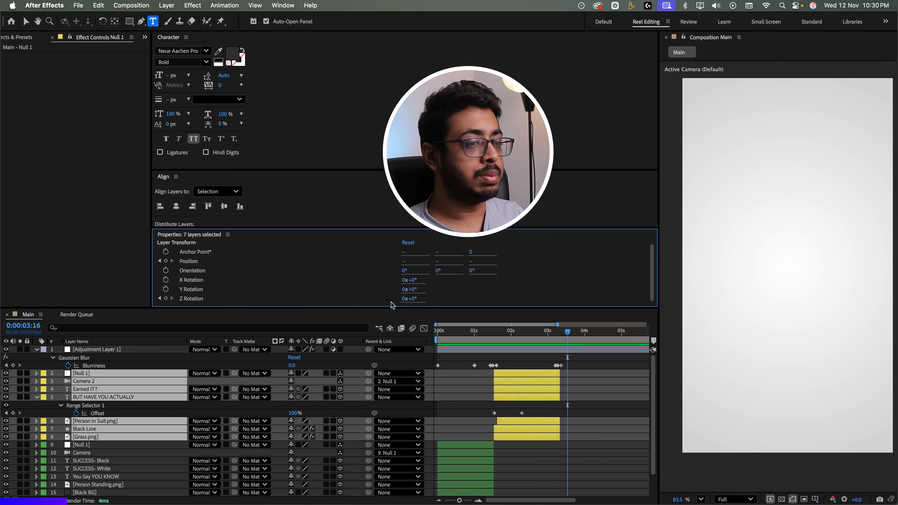
- Collapse the expanded text and adjustment layers, and add Rose.png from the project to the Main composition
left_click(10, 405)
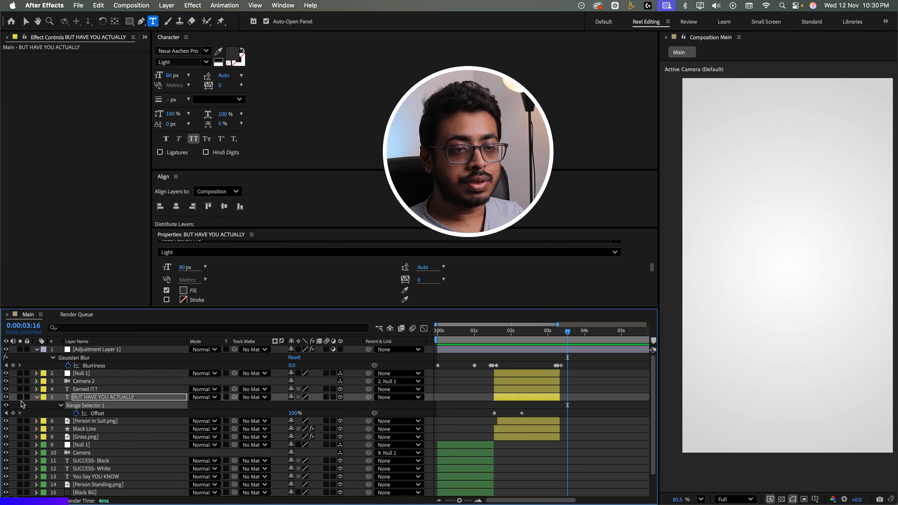
left_click(36, 397)
left_click(37, 350)
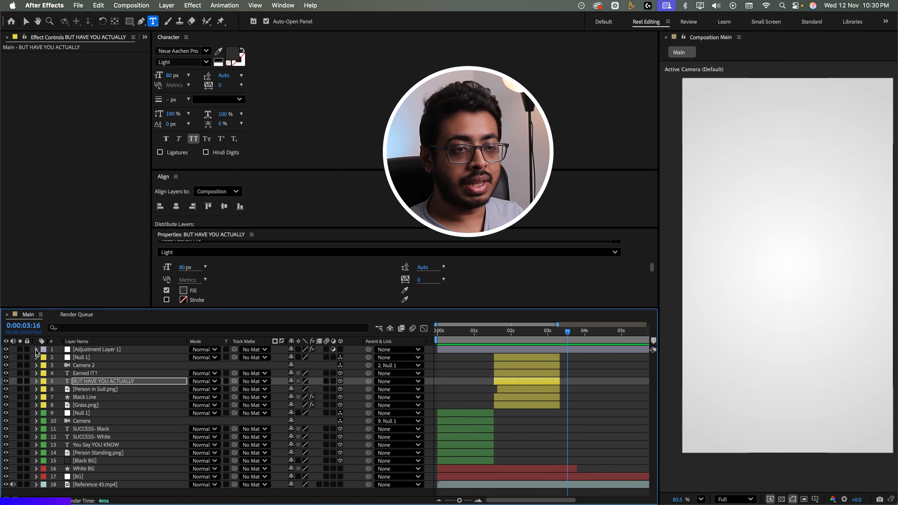
left_click(145, 37)
left_click(150, 50)
left_click_drag(28, 174, 87, 362)
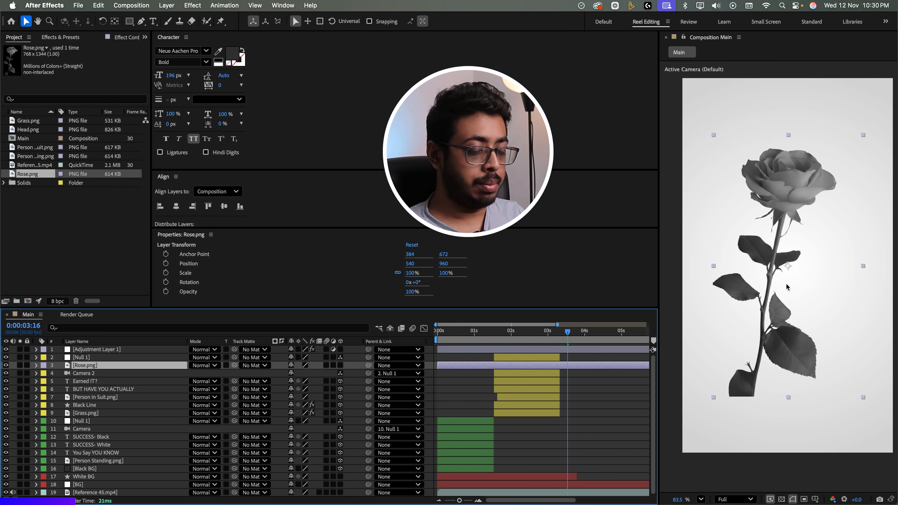
- Scale the rose to 69%, rotate it 18°, and place it at the frame's upper-left edge
key("s")
left_click_drag(325, 374, 320, 378)
left_click_drag(777, 275, 700, 195)
key("r")
left_click_drag(301, 373, 311, 374)
left_click_drag(682, 220, 683, 221)
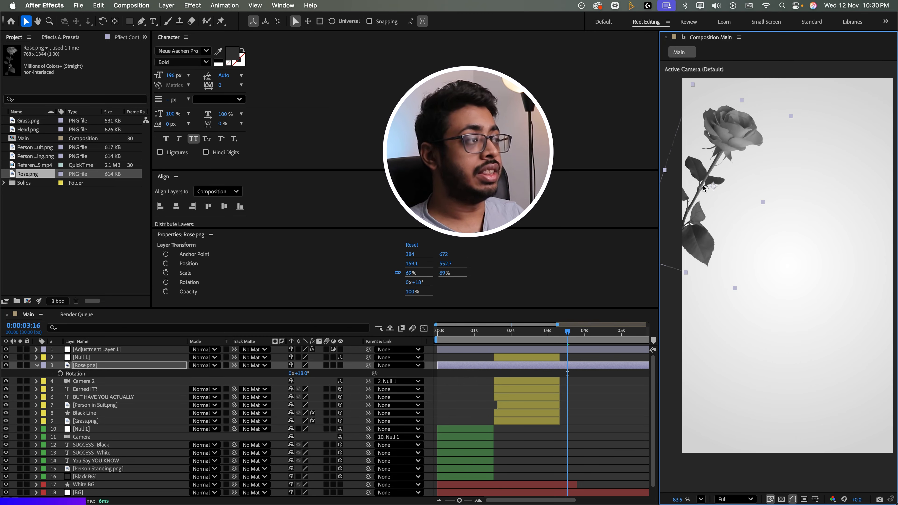
- Make Rose.png a 3D layer starting at 0:00:03:10, and move it directly below Adjustment Layer 1
left_click(339, 365)
left_click_drag(567, 332, 561, 334)
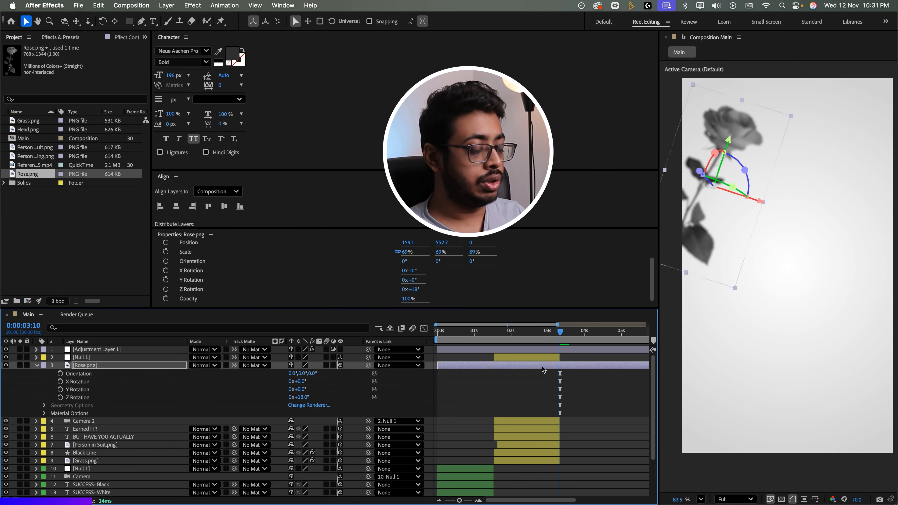
key("alt+[")
left_click_drag(117, 366, 117, 356)
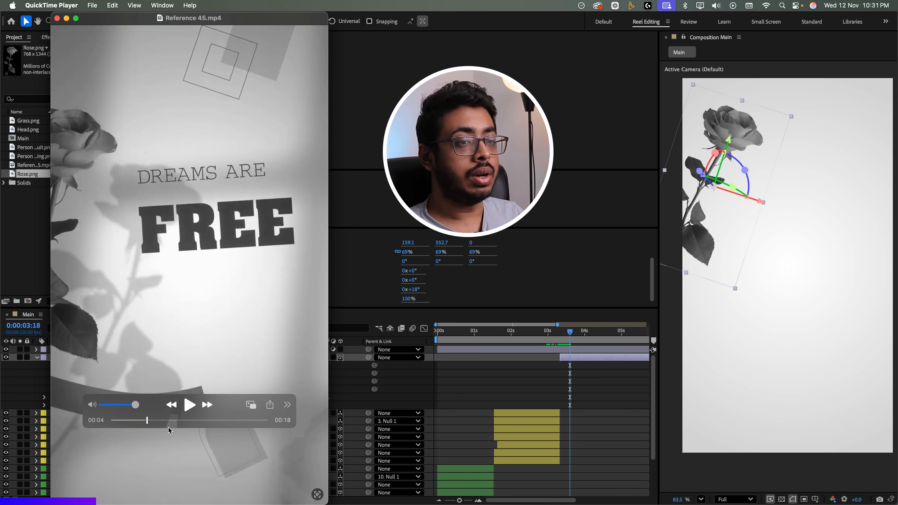
- Check the reference's DREAMS ARE FREE layout and reposition the rose to about 123, 639
left_click_drag(148, 422, 149, 424)
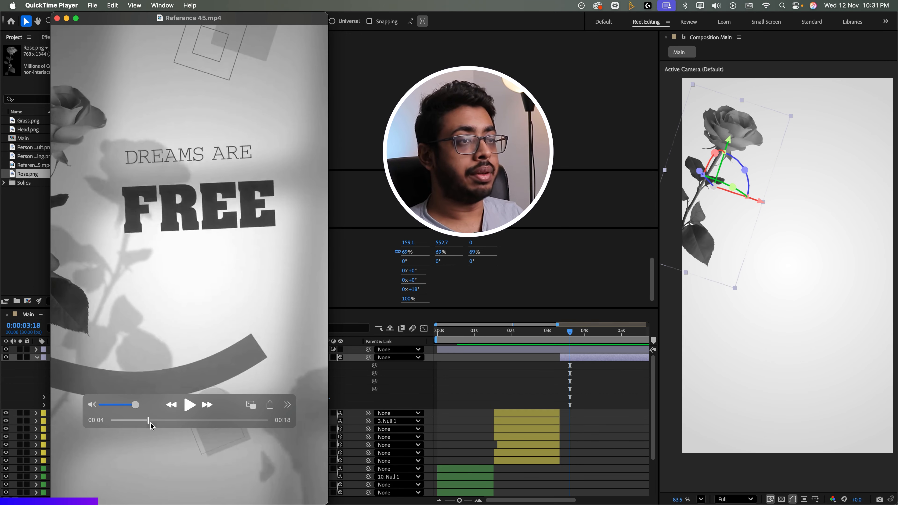
left_click(800, 143)
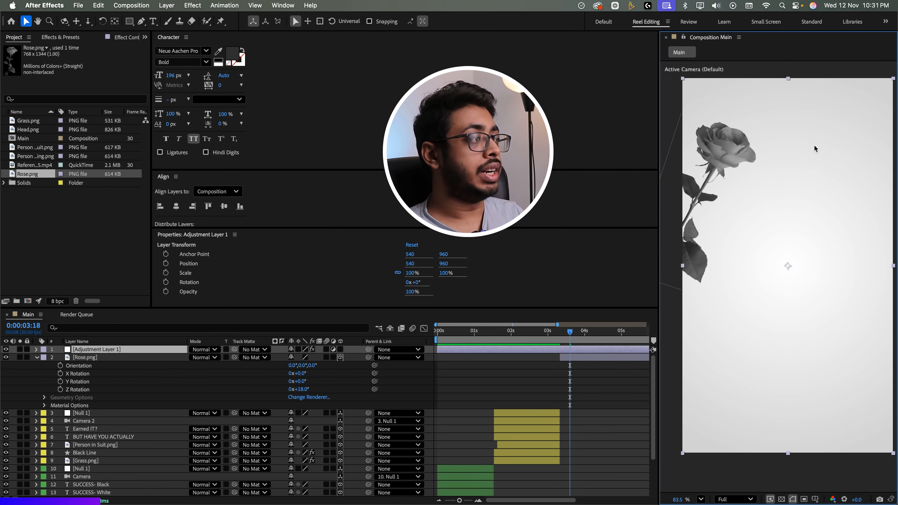
left_click(724, 145)
- Add a new text layer reading "DREAMS" beside the rose
left_click(154, 24)
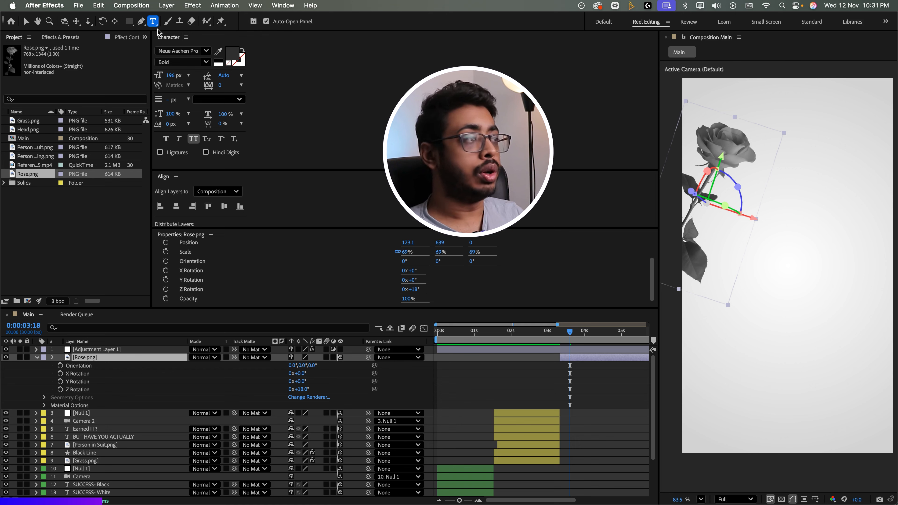
key("super+shift+a")
left_click(768, 173)
type("DREAMS")
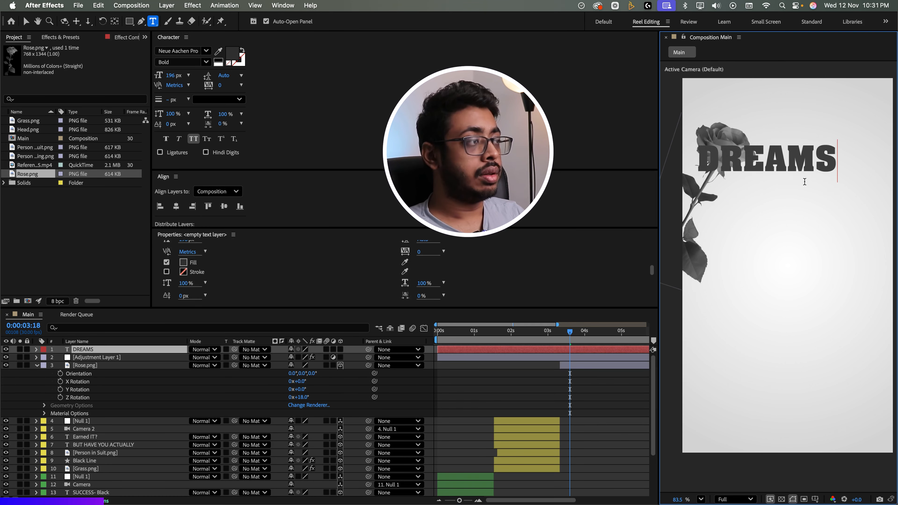
- Set the text to the Light style at 62 px, extend it to "DREAMS ARE", and place it beside the rose
key("super+a")
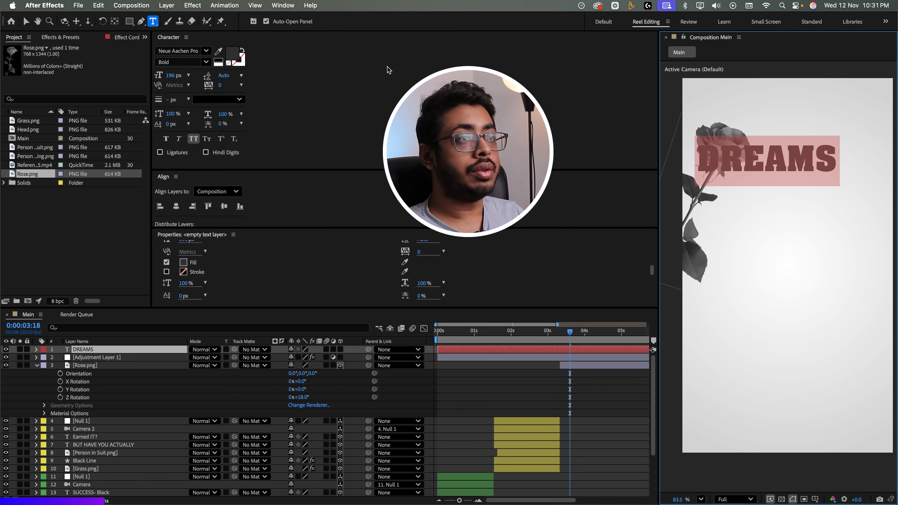
left_click(202, 63)
left_click(189, 75)
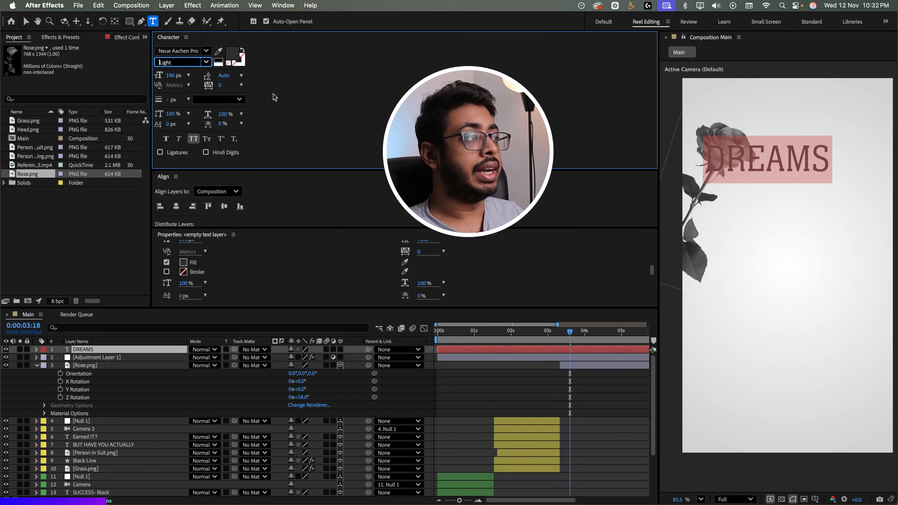
left_click_drag(171, 75, 129, 86)
left_click(353, 337)
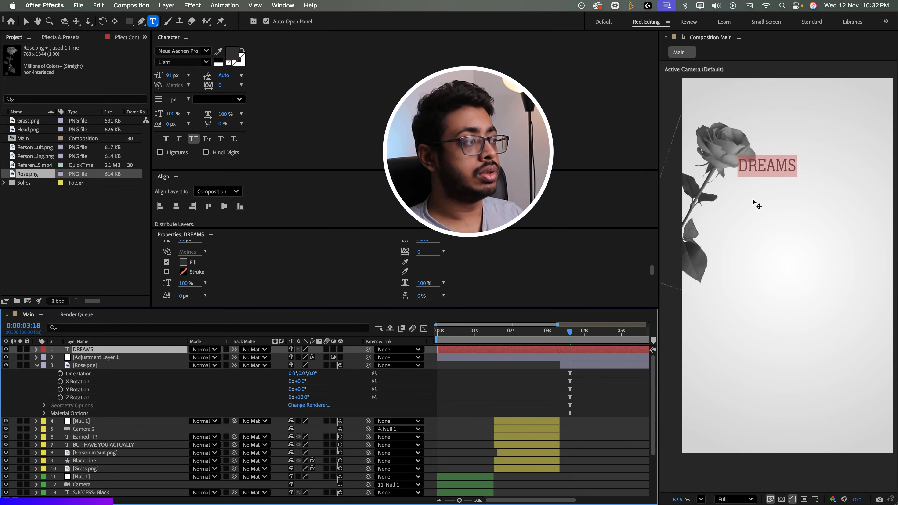
type("ARE")
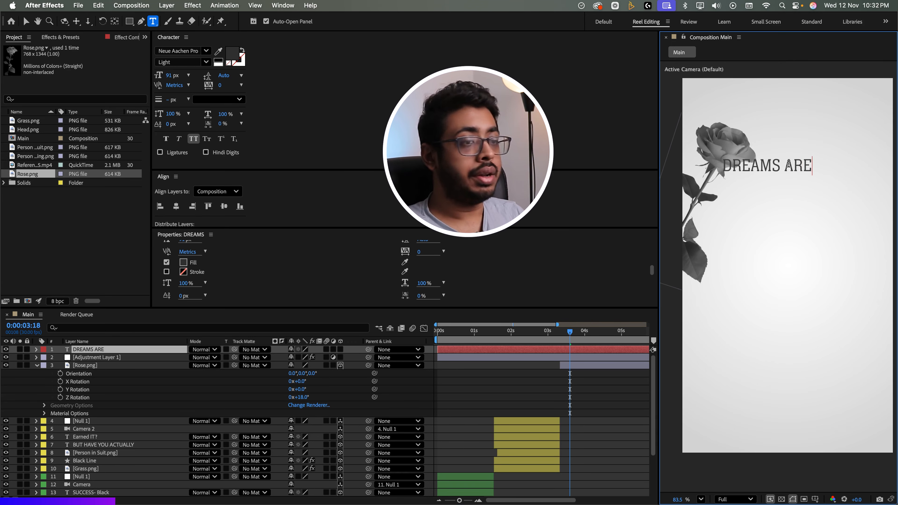
key("Escape")
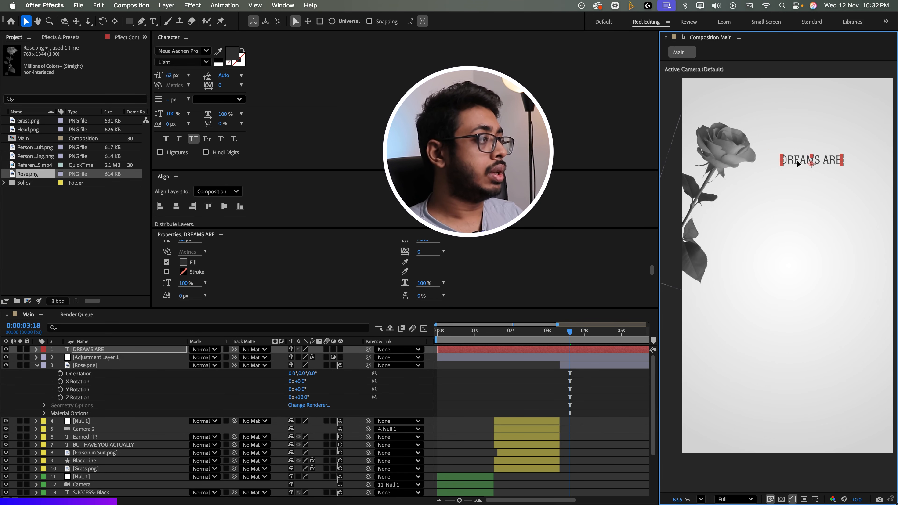
- Scale the Rose.png layer down to 51%
left_click(708, 156)
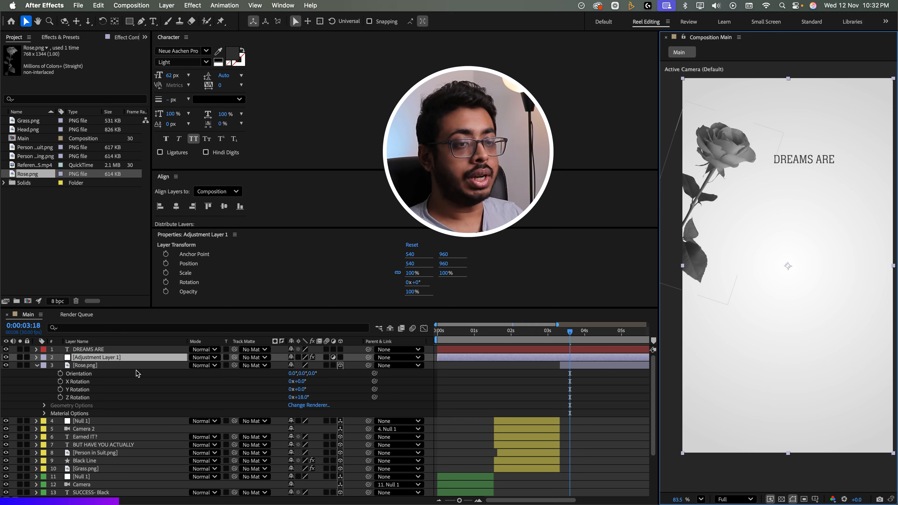
left_click(113, 373)
key("s")
mouse_move(302, 373)
left_mouse_down()
mouse_move(294, 373)
mouse_move(300, 357)
left_mouse_up()
- Rotate the DREAMS ARE text to -4° and compare it with the reference layout
left_click(803, 160)
key("r")
key("super+Tab")
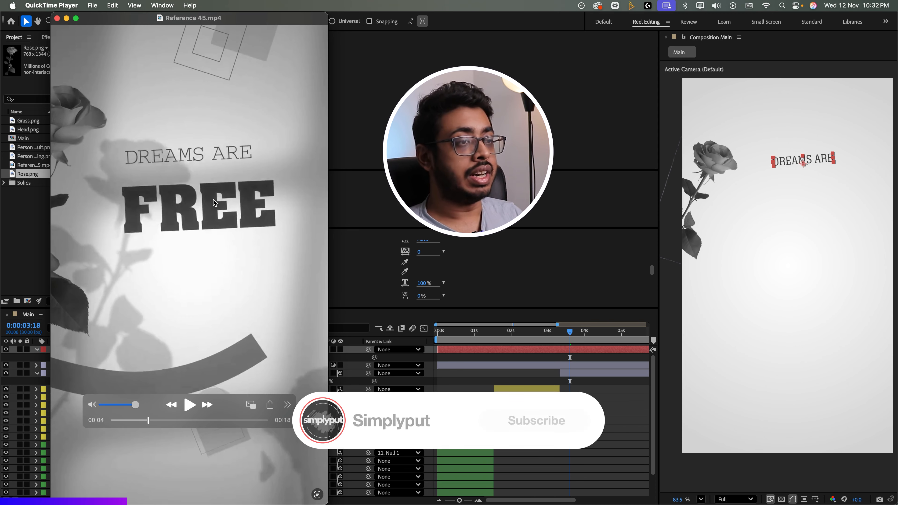
key("super+Tab")
- Duplicate the DREAMS ARE text layer, place the copy below the original, and change its text to FREE
left_click(100, 350)
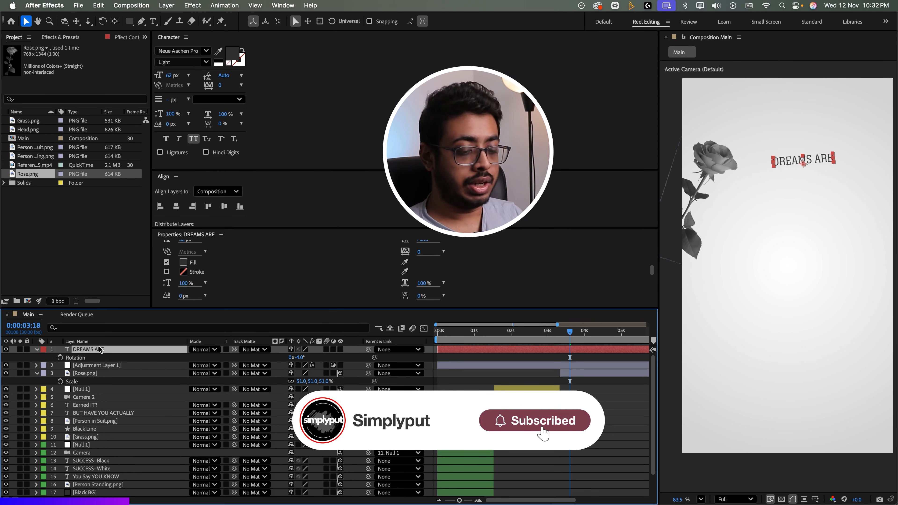
key("super+d")
left_click(782, 173)
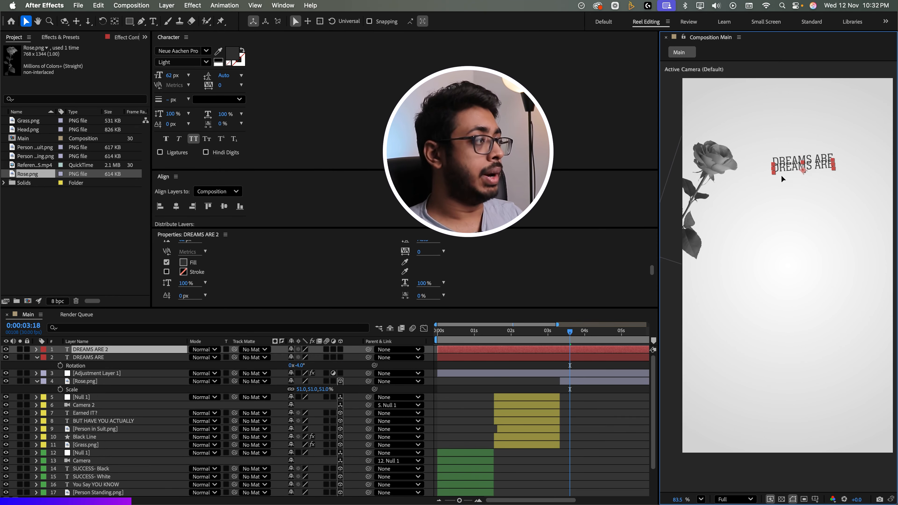
left_click_drag(782, 173, 783, 197)
double_click(784, 189)
type("FREE")
- Set the FREE text to 150 px in the Bold style and compare it with the reference video
key("super+a")
left_click_drag(171, 75, 212, 81)
left_click(205, 62)
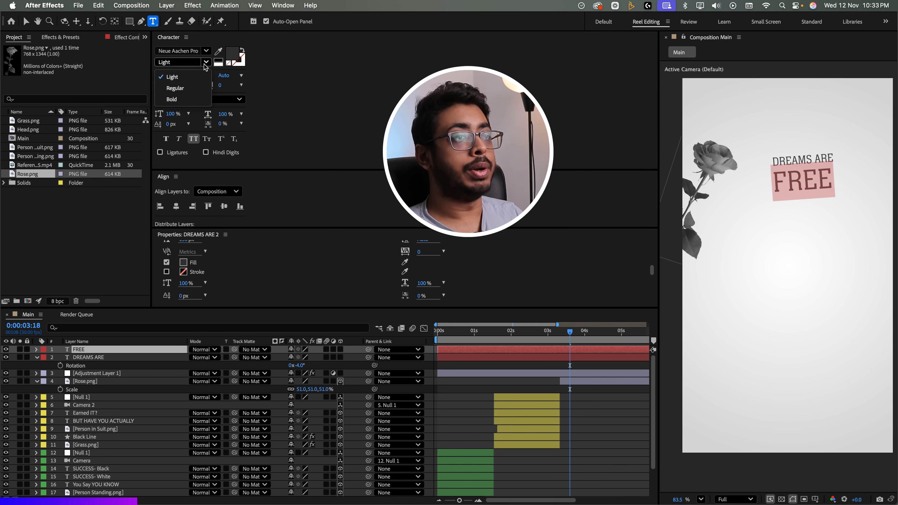
left_click(172, 100)
left_click(725, 196)
key("super+Tab")
key("super+Tab")
- Make the FREE and DREAMS ARE layers 3D and reorder both below Adjustment Layer 1
left_click(340, 349)
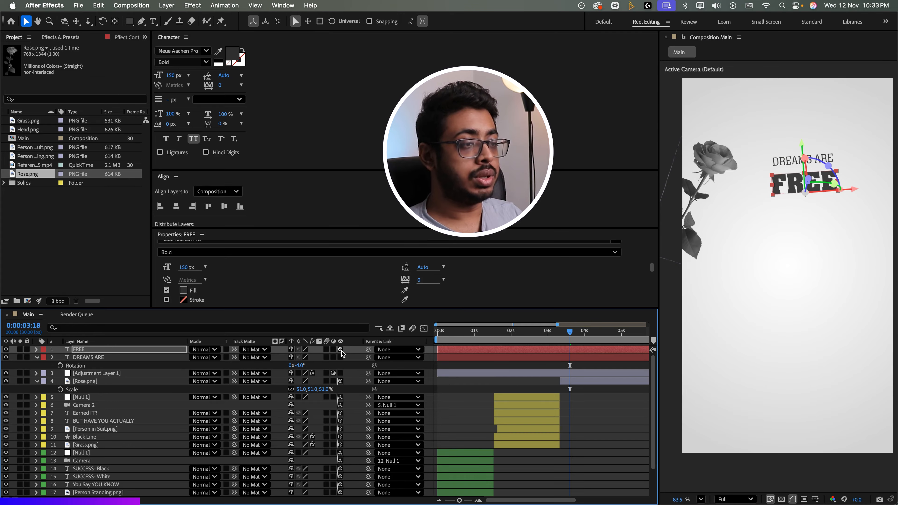
left_click(341, 358)
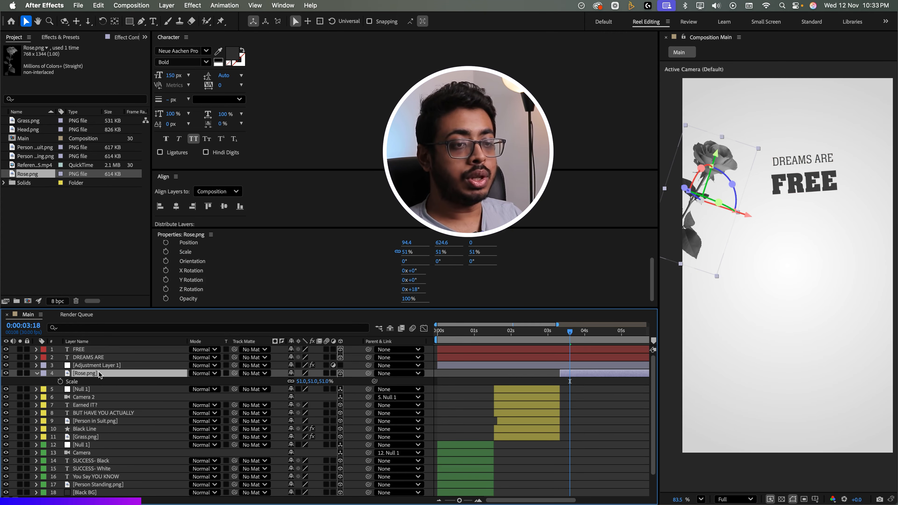
left_click_drag(105, 373, 102, 360)
left_click(102, 357)
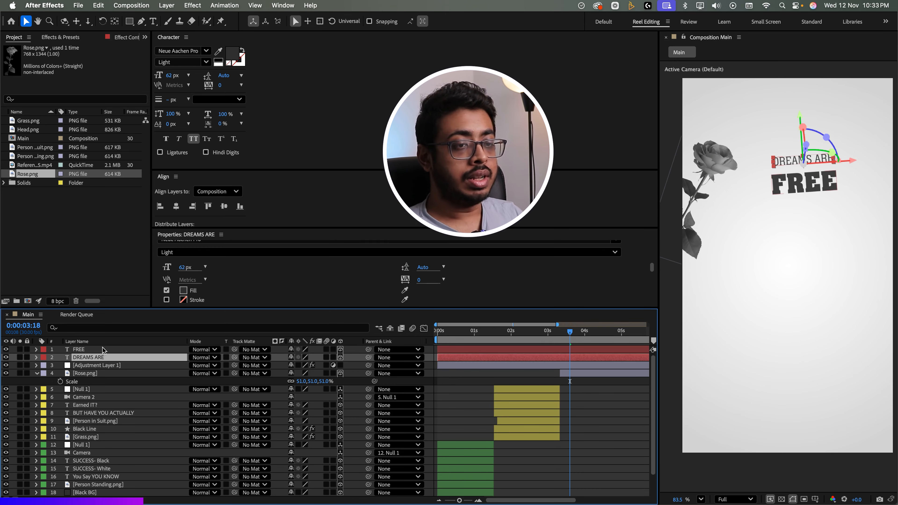
left_click(101, 350, "shift")
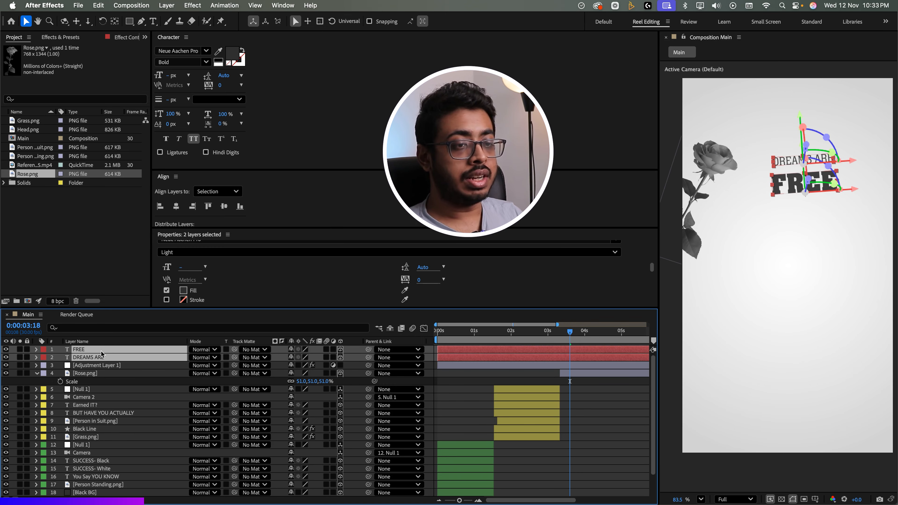
left_click_drag(101, 358, 103, 374)
left_click(105, 372)
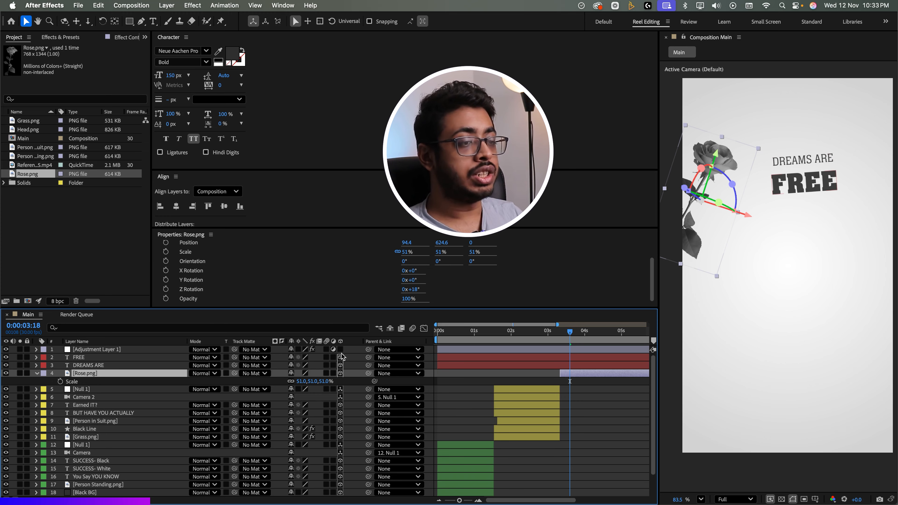
- Copy the Drop Shadow layer style from Person in Suit.png and paste it onto Rose.png
left_click_drag(497, 334, 523, 334)
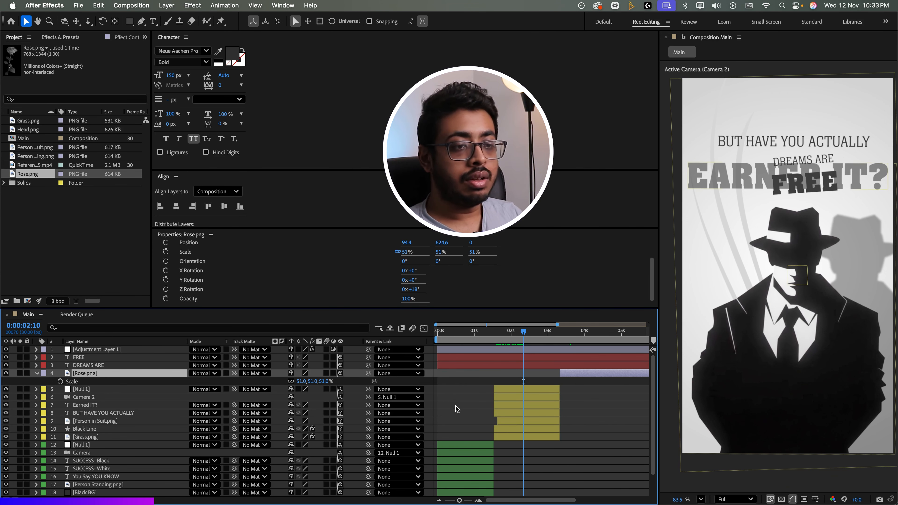
left_click(66, 423)
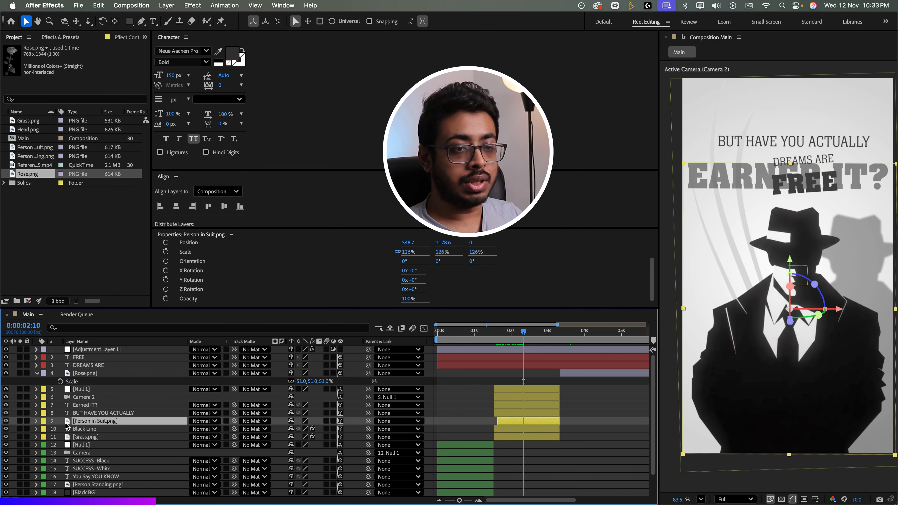
left_click(36, 422)
scroll(61, 479, "down", 2)
left_click(44, 491)
scroll(47, 494, "down", 10)
left_click(73, 381)
scroll(90, 399, "up", 10)
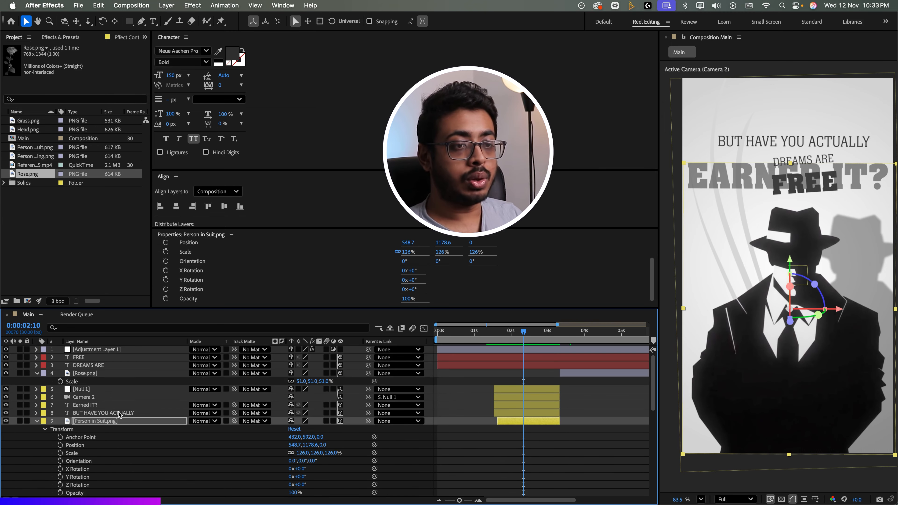
left_click(86, 374)
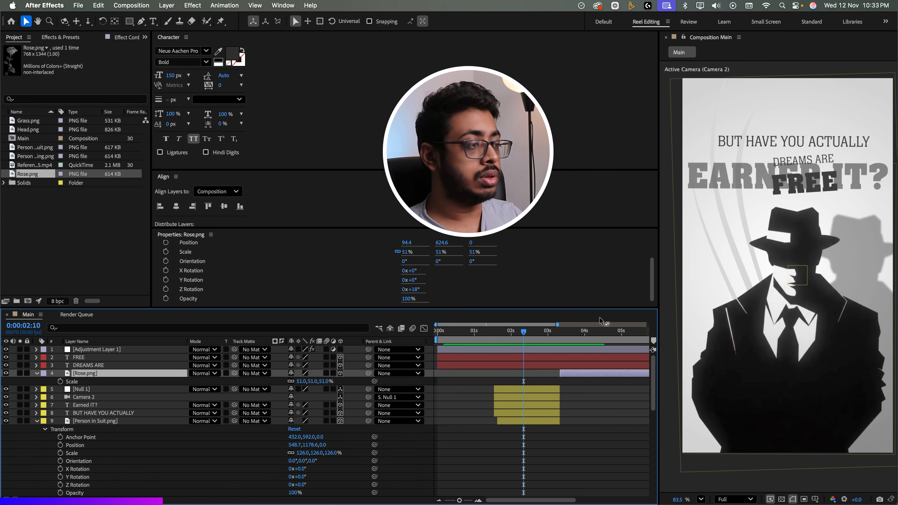
left_click(566, 330)
key("super+v")
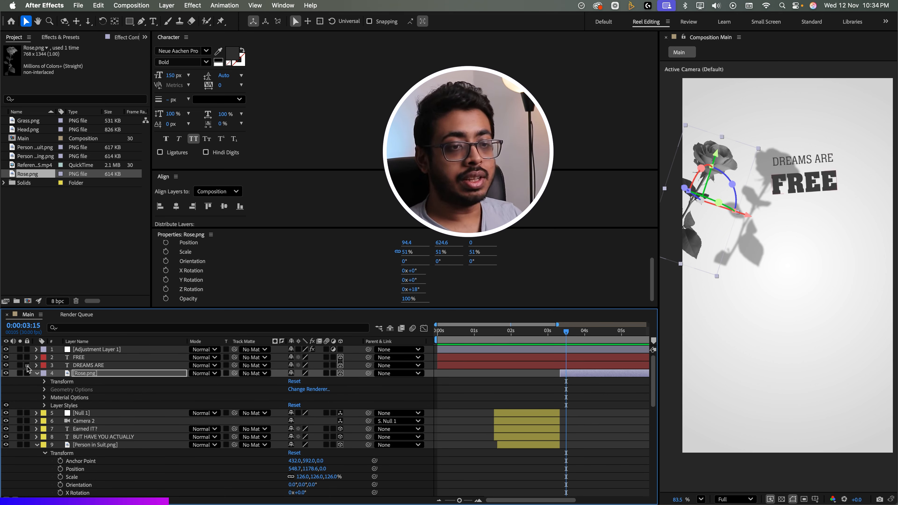
- Set the opacity of Rose.png's Drop Shadow to 15%
left_click(45, 405)
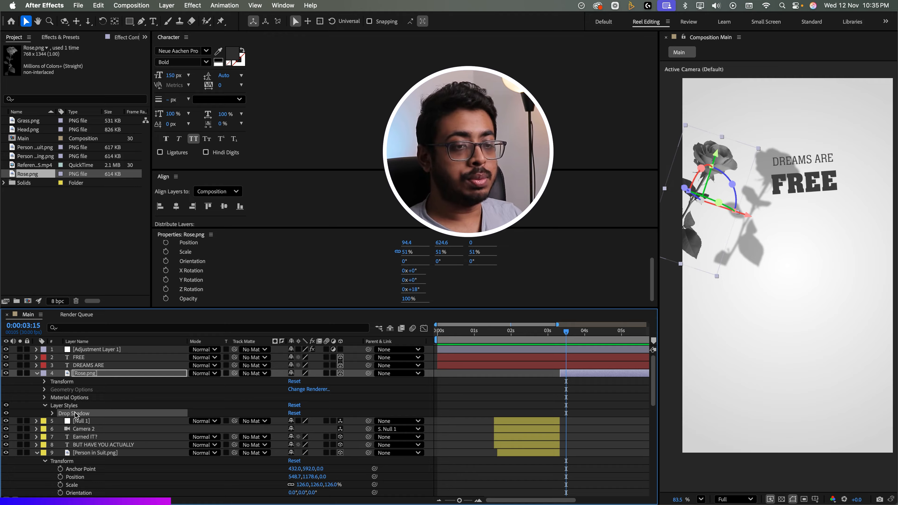
left_click(52, 413)
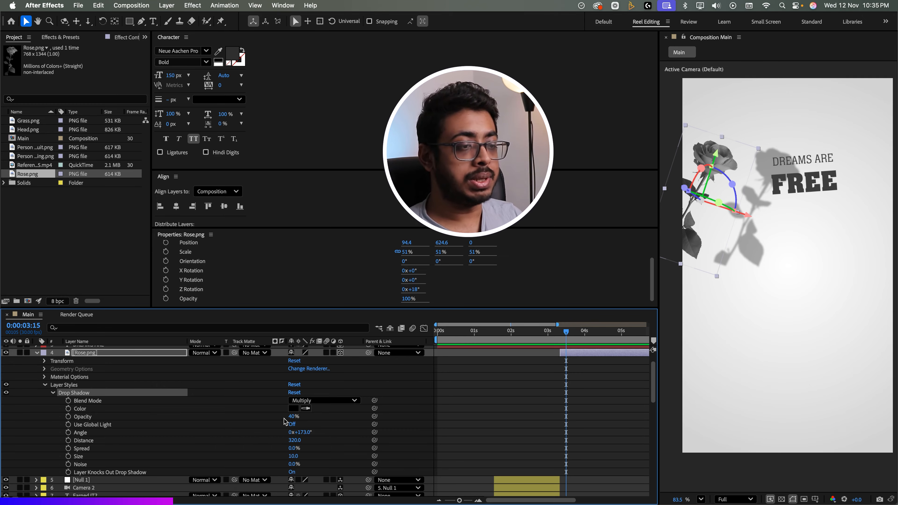
left_click(295, 417)
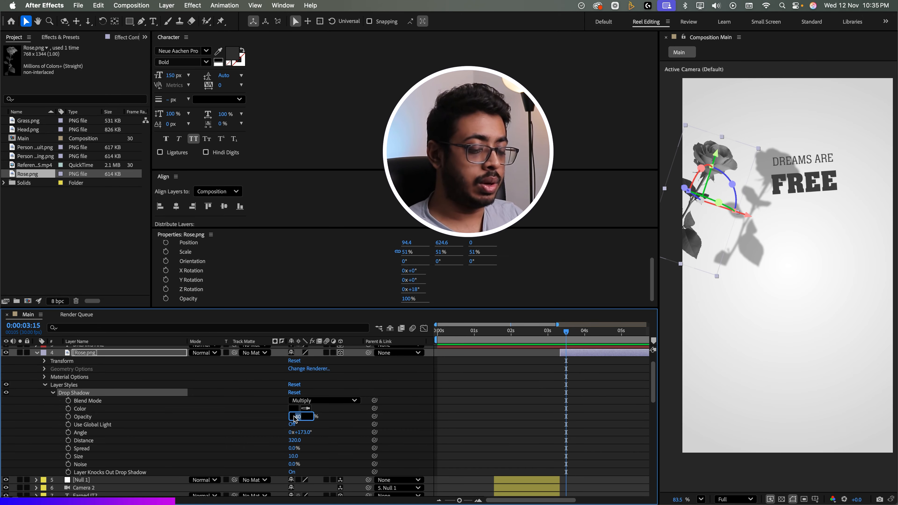
type("15")
left_click(336, 416)
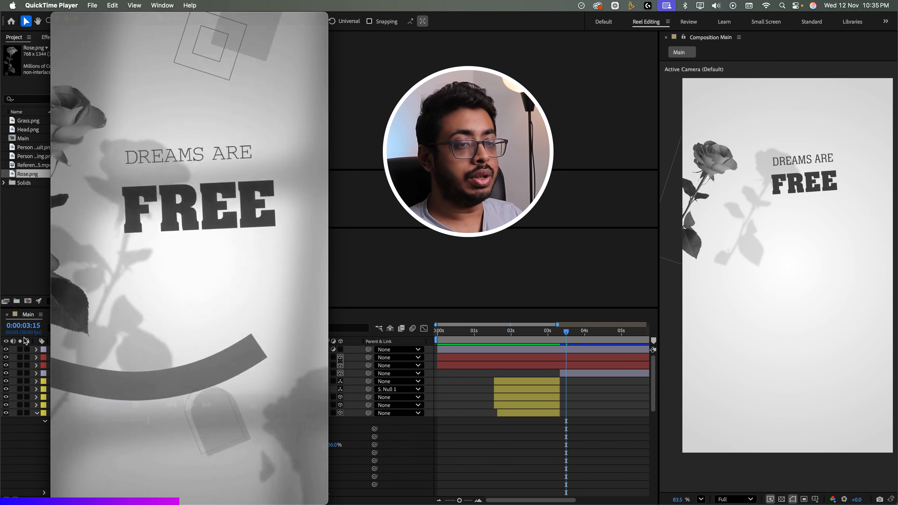
- Check the curved band in the reference and draw a wavy Pen tool line across the frame below the rose and FREE text
left_click_drag(148, 420, 156, 422)
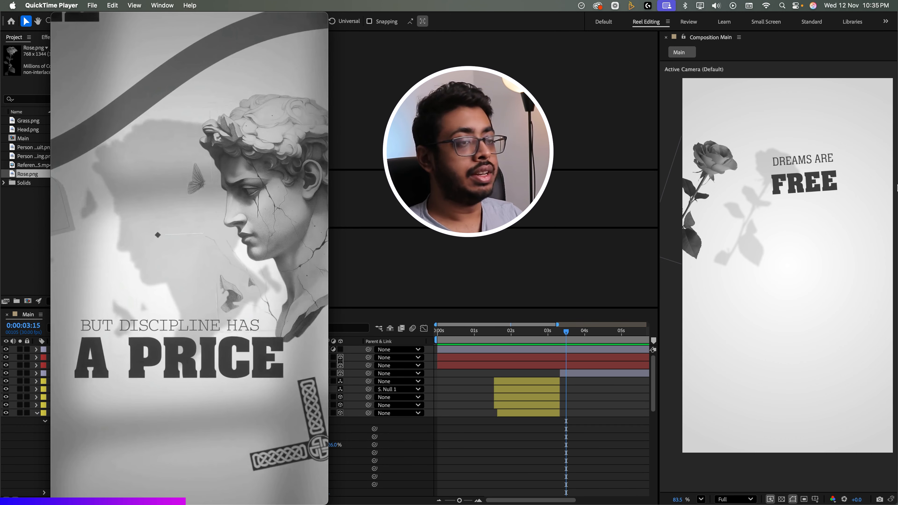
left_click(428, 313)
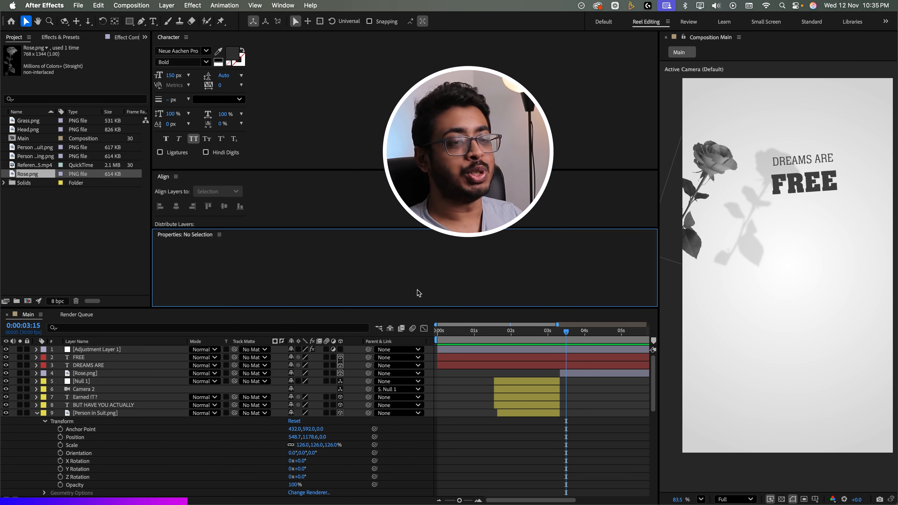
left_click(37, 412)
key("g")
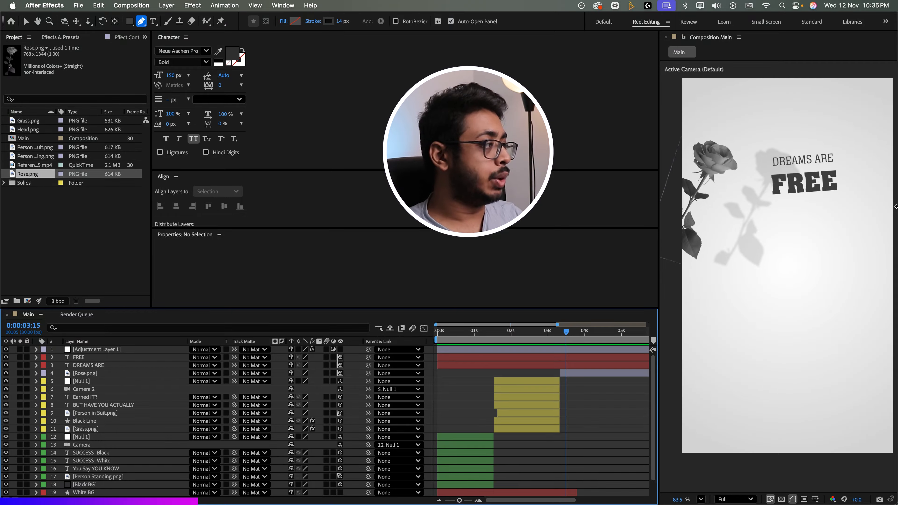
left_click(675, 282)
left_click_drag(744, 303, 786, 299)
left_click_drag(816, 259, 862, 242)
key("space")
left_click_drag(808, 308, 794, 299)
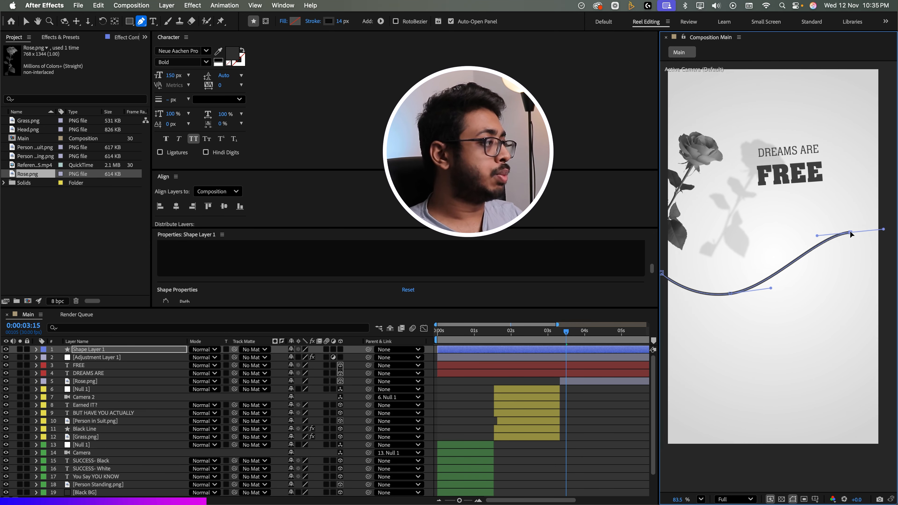
- Reposition the wavy line's middle and end points to match the curve in the reference video
left_click_drag(847, 233, 886, 229)
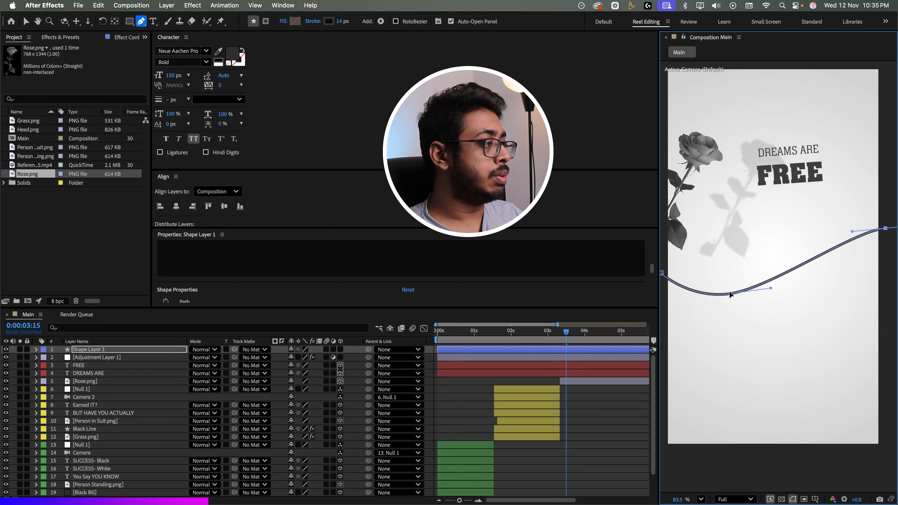
left_click_drag(730, 294, 781, 293)
key("super+Tab")
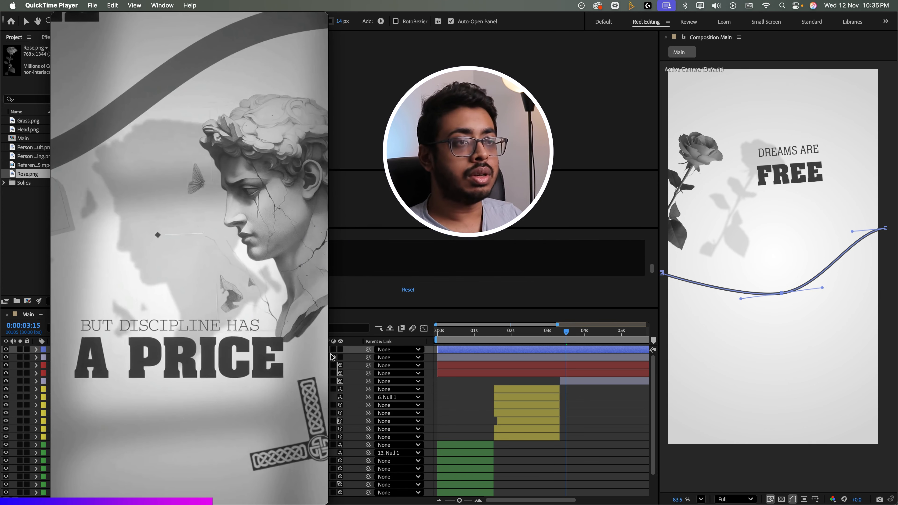
left_click_drag(152, 421, 152, 422)
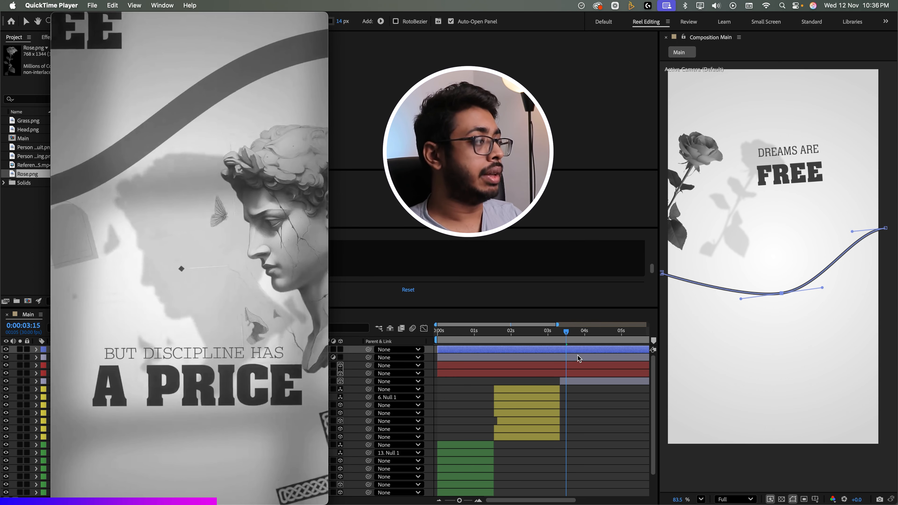
key("super+Tab")
left_click_drag(781, 293, 754, 301)
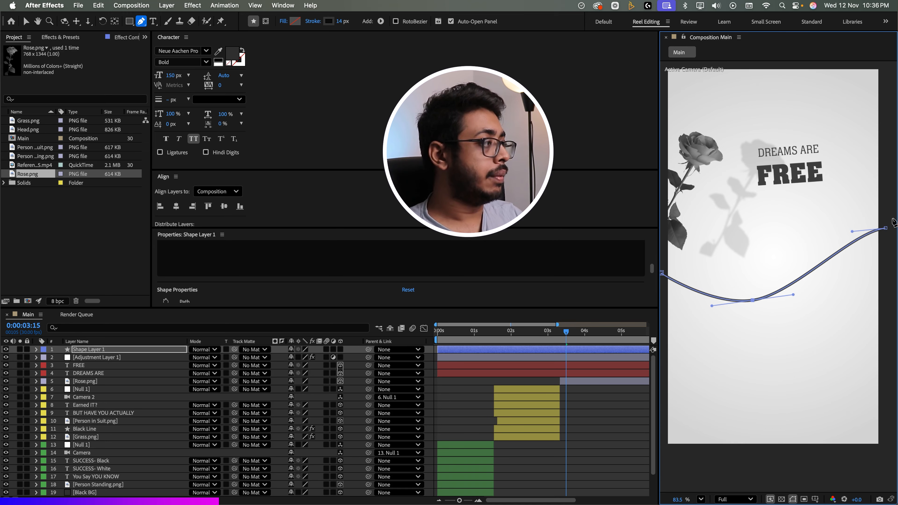
left_click_drag(885, 228, 846, 234)
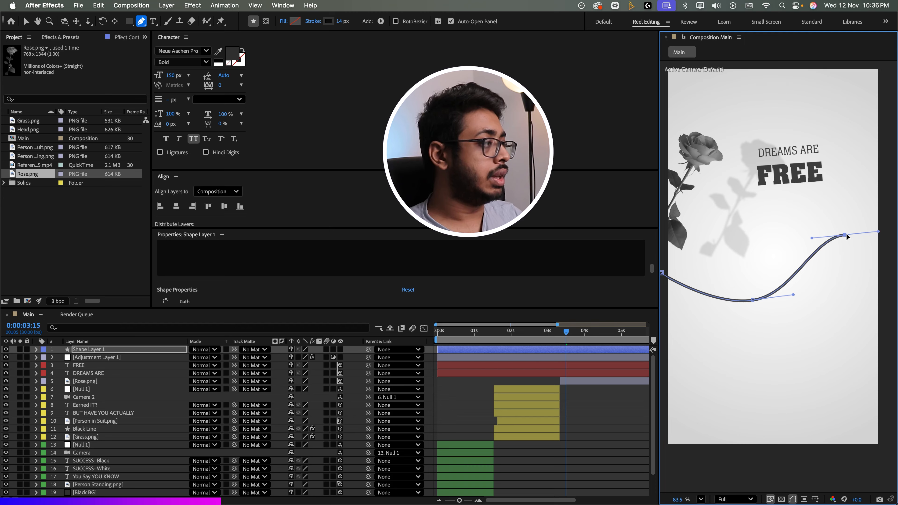
- Extend the wavy line past the right edge of the frame and set its stroke width to 153 px
key("space")
mouse_move(870, 265)
left_mouse_down()
mouse_move(826, 275)
mouse_move(875, 264)
left_mouse_up()
left_click_drag(835, 242, 839, 232)
key("space")
left_click_drag(777, 312, 817, 297)
left_click(164, 350)
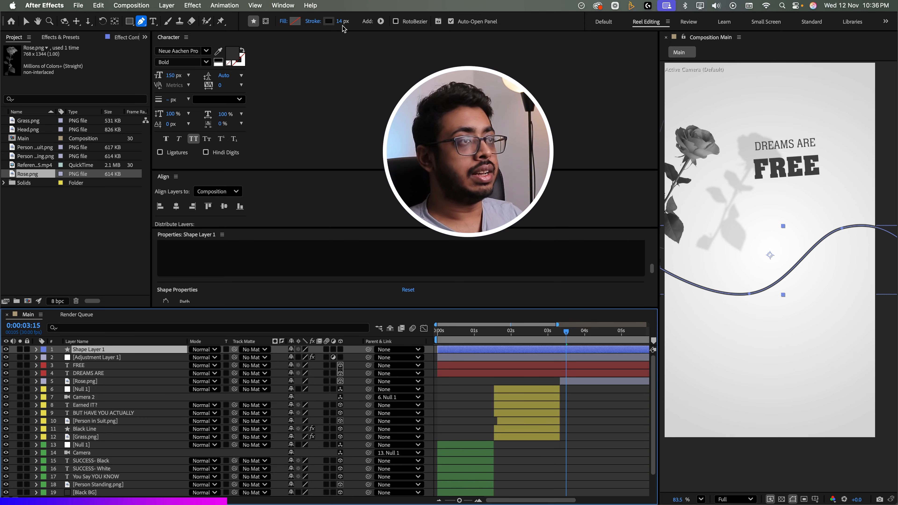
left_click_drag(339, 26, 391, 26)
- Reshape the thick band's points and curve handles into a smooth wave crossing both frame edges, and save the project
key("space")
left_click_drag(793, 257, 895, 257)
left_click(760, 267)
left_click_drag(759, 267, 744, 252)
key("space")
left_click_drag(846, 331, 741, 340)
left_click_drag(841, 237, 881, 225)
scroll(784, 298, "down", 1)
key("super+s")
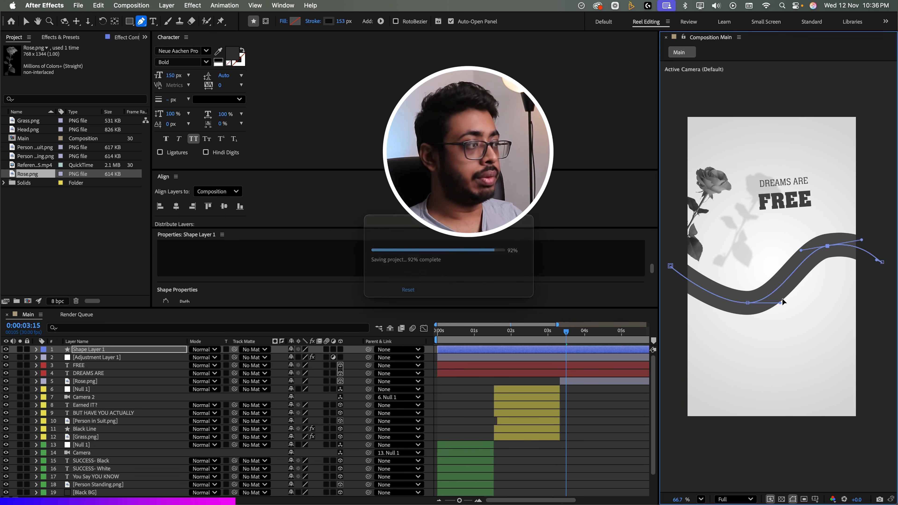
- Check the statue head in the reference and add Head.png to the composition directly below Adjustment Layer 1
key("super+Tab")
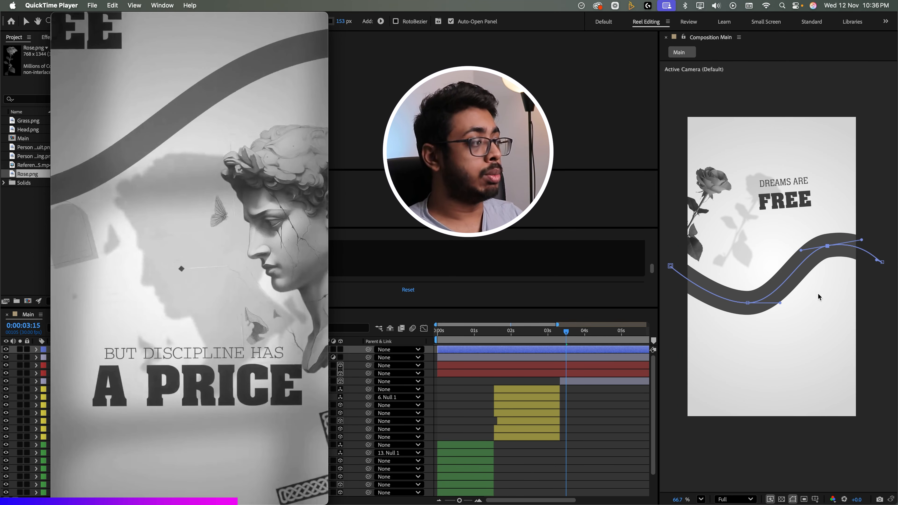
mouse_move(107, 389)
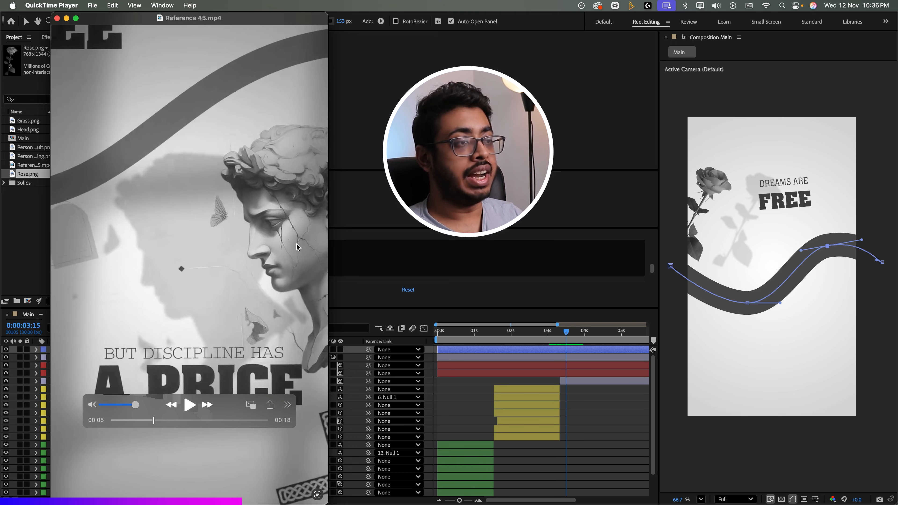
left_click(28, 148)
left_click_drag(29, 130, 109, 365)
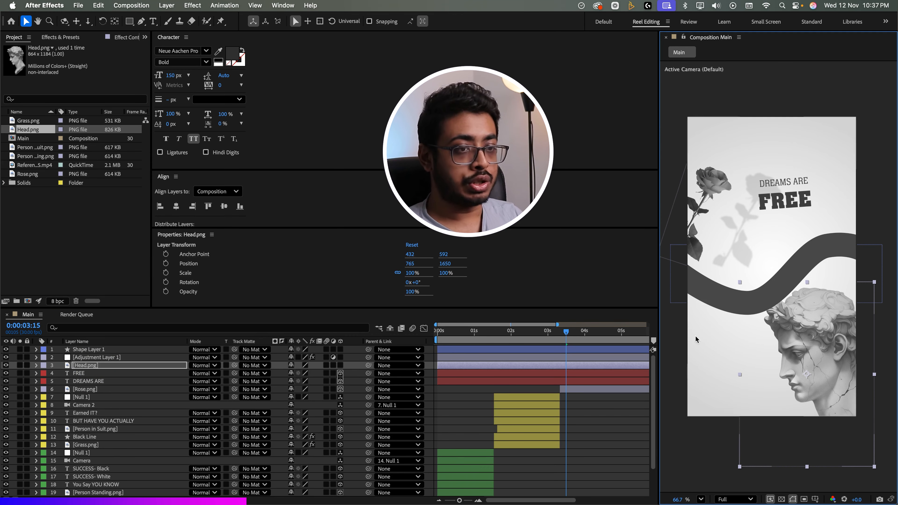
- Scale Head.png to 65% and place it partly beyond the frame's right edge below the band, at 924, 1527
key("s")
left_click_drag(316, 373, 313, 373)
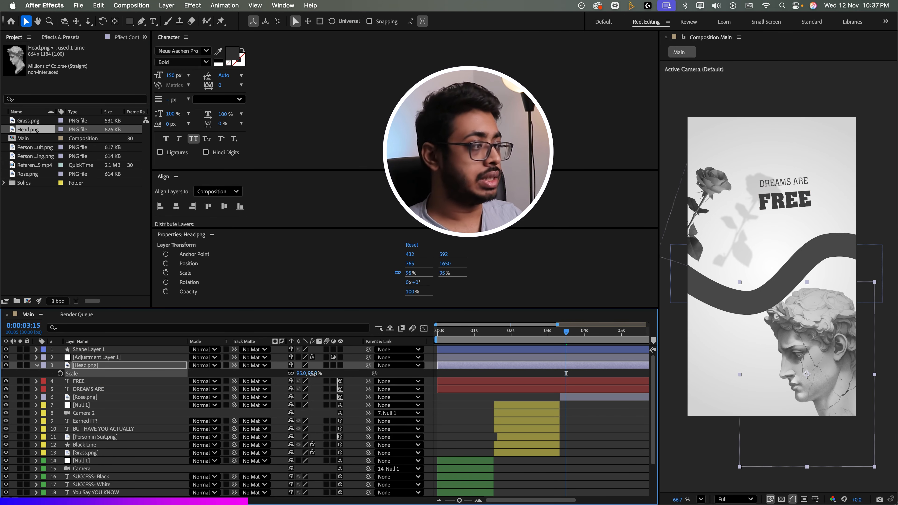
left_click_drag(313, 373, 299, 373)
key("super+Tab")
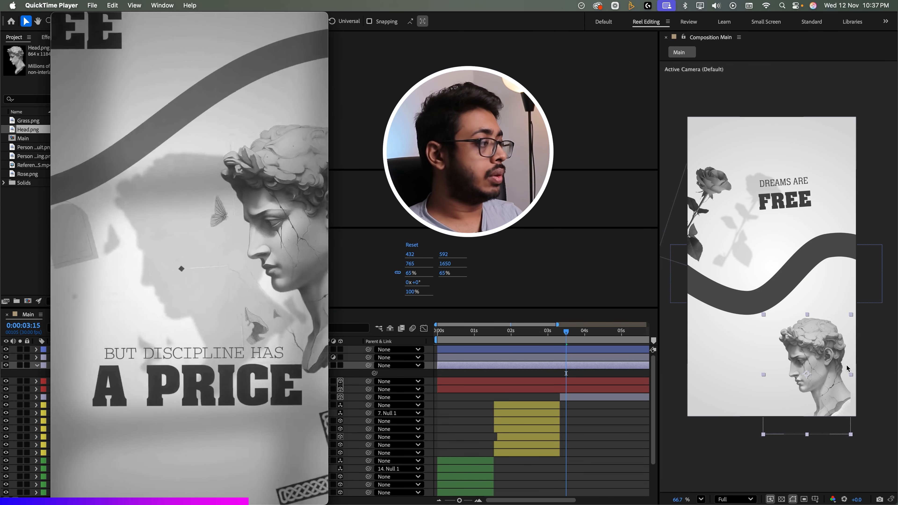
left_click_drag(817, 367, 842, 346)
- Turn Head.png into a 3D layer and copy the Drop Shadow layer style from Rose.png onto it
left_click(340, 365)
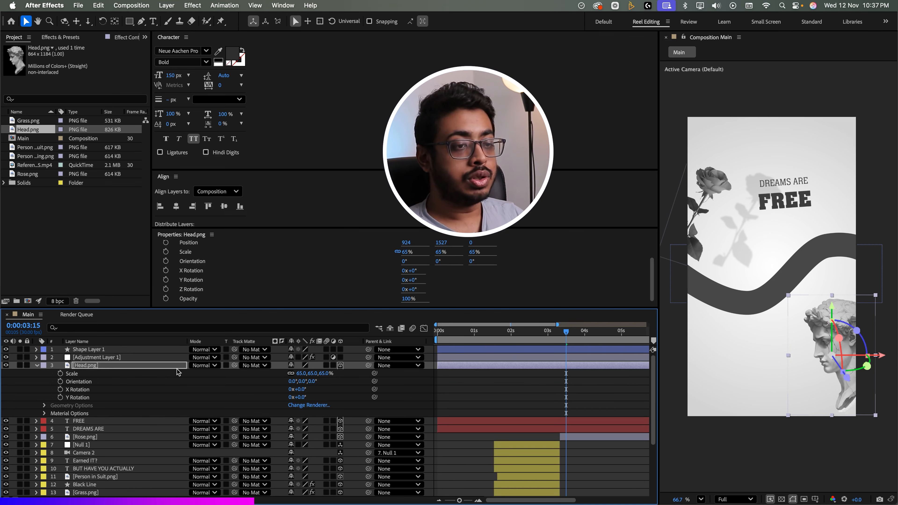
left_click(90, 439)
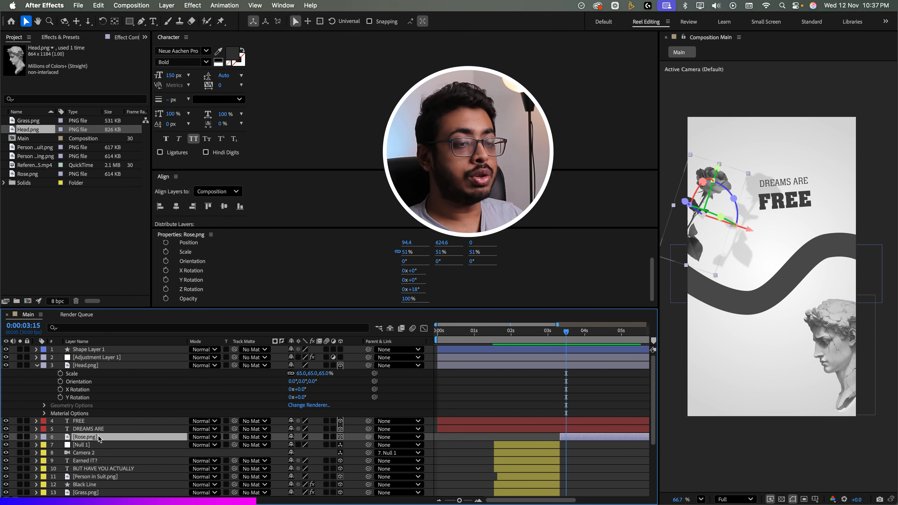
left_click(36, 437)
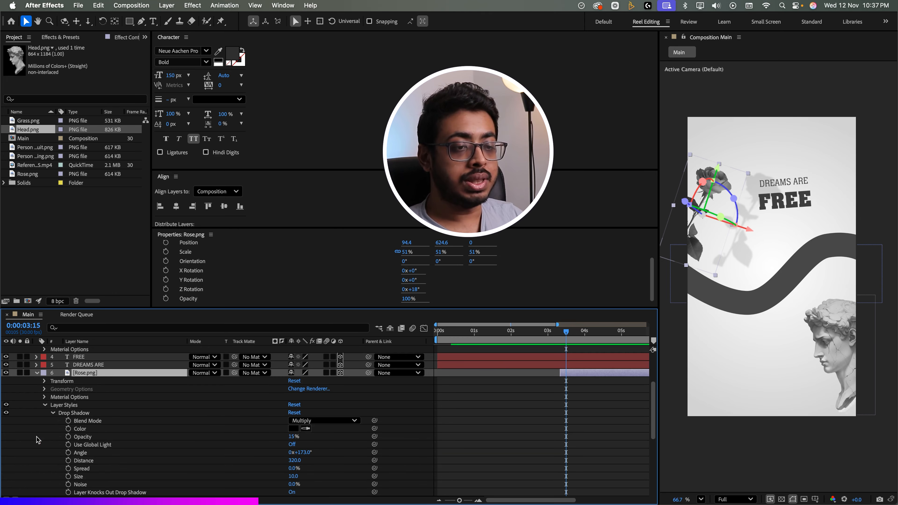
left_click(80, 415)
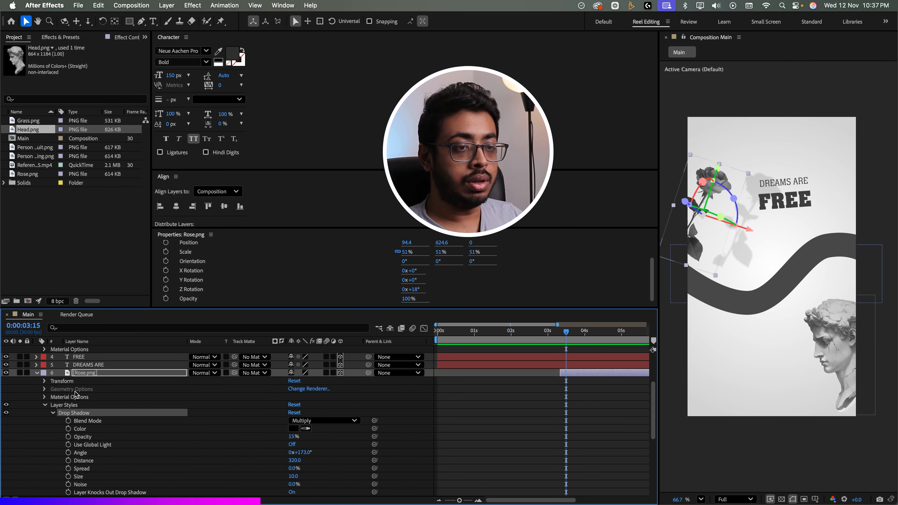
scroll(75, 394, "up", 4)
left_click(93, 369)
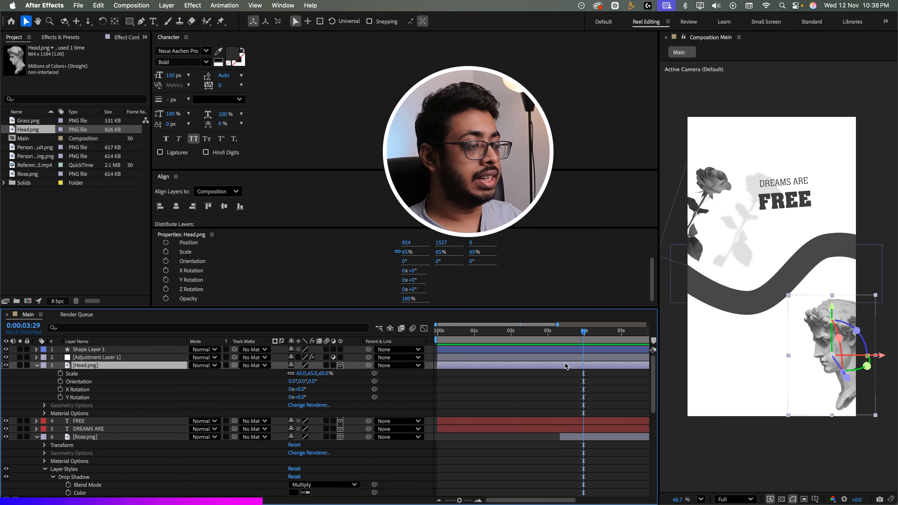
key("super+v")
left_click(44, 421)
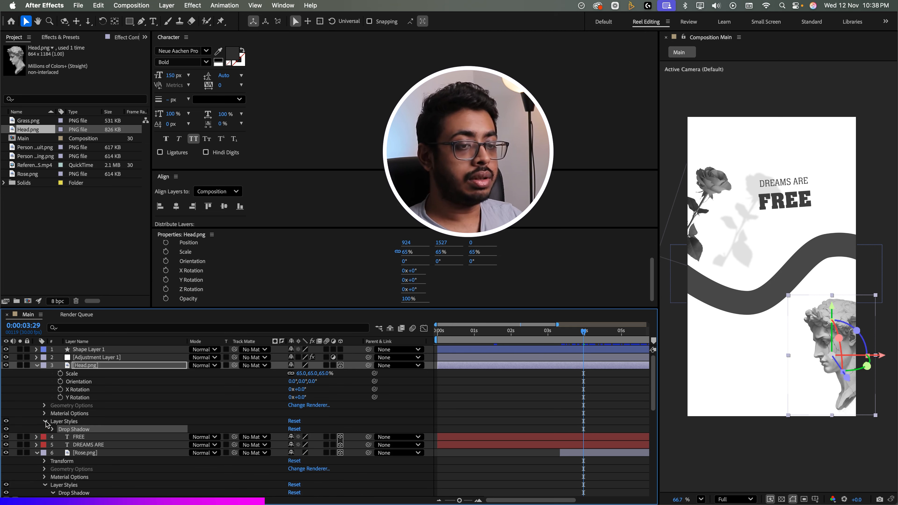
- Adjust the angle of Head.png's drop shadow so it falls in front of the face, matching the reference
left_click(52, 429)
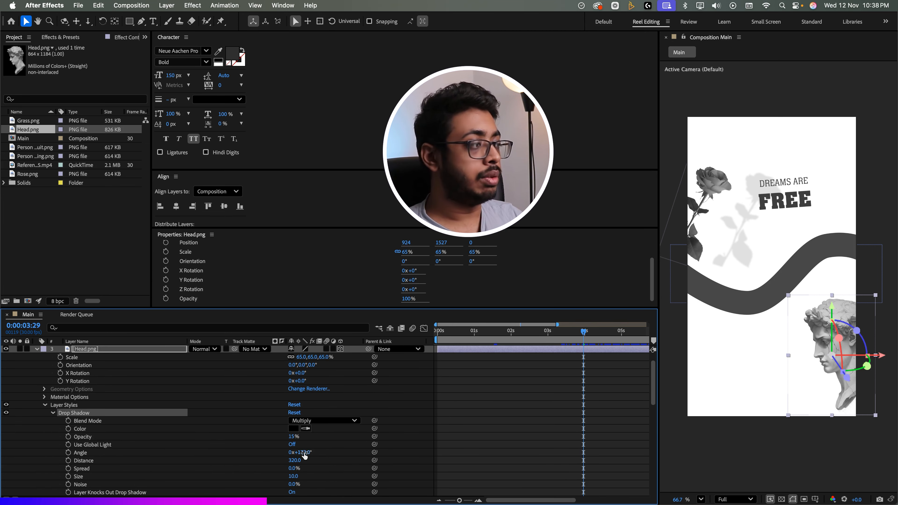
left_click_drag(305, 455, 411, 452)
key("super+Tab")
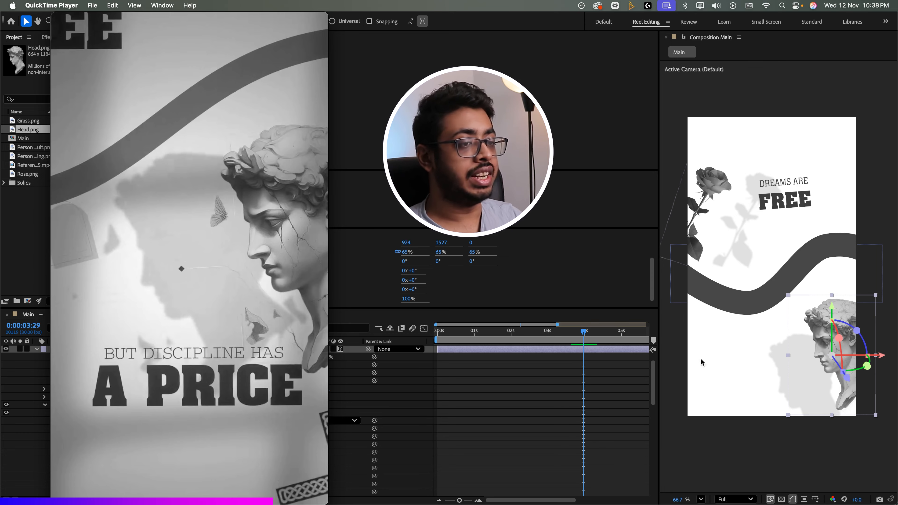
mouse_move(183, 356)
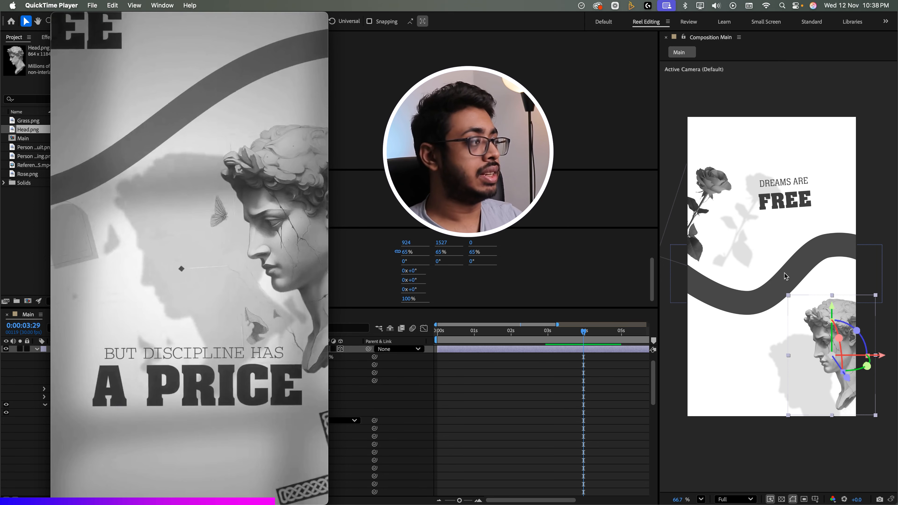
key("super+Tab")
left_click(35, 349)
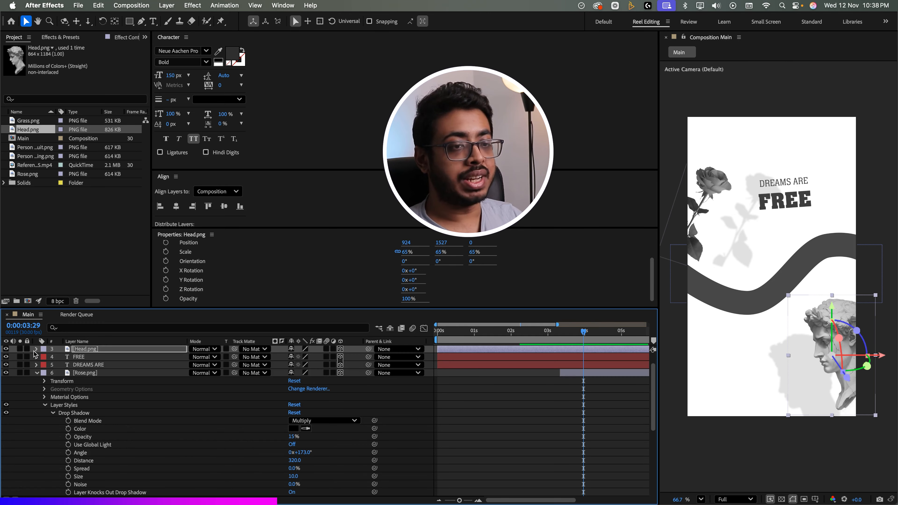
- Duplicate the DREAMS ARE text layer and place the copy below the band beside the statue head, checking the reference
left_click(83, 366)
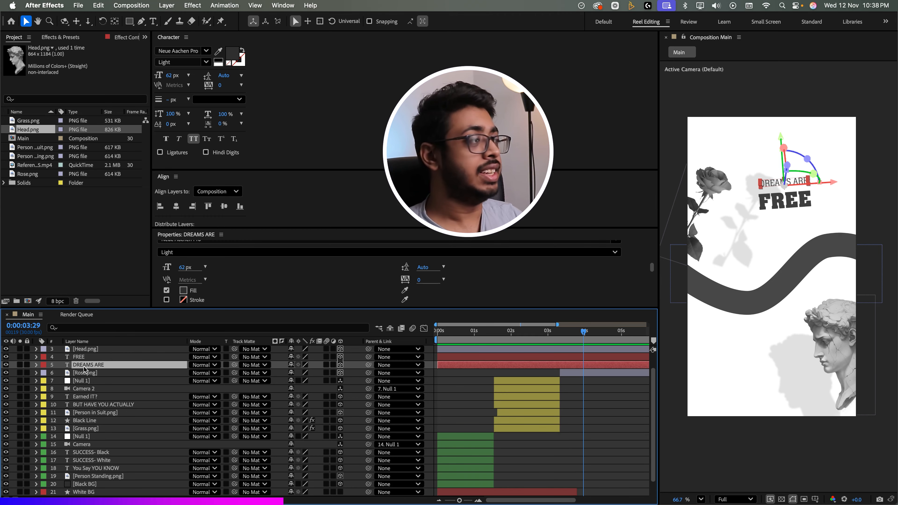
key("super+d")
left_click_drag(783, 183, 747, 345)
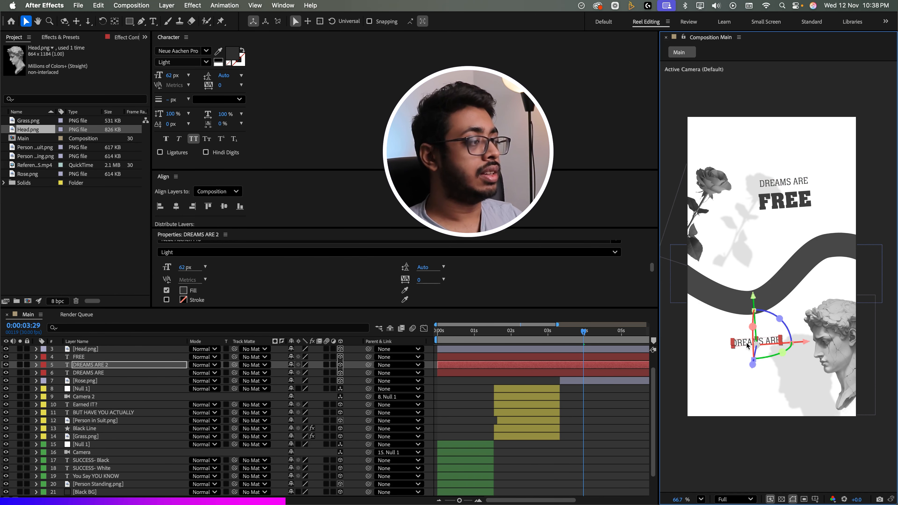
key("super+Tab")
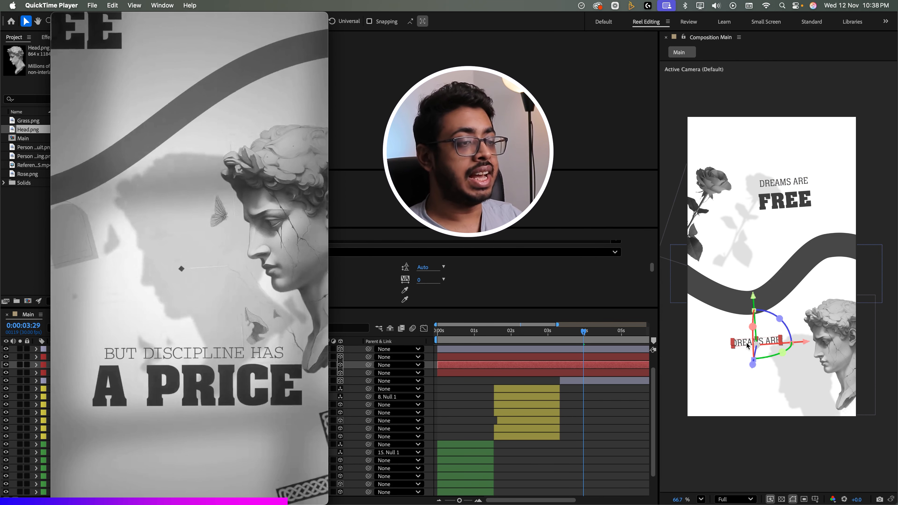
key("super+Tab")
- Set the duplicated DREAMS ARE text's Z rotation to 0° and change its wording to "BUT DISCIPLINE HAS"
key("r")
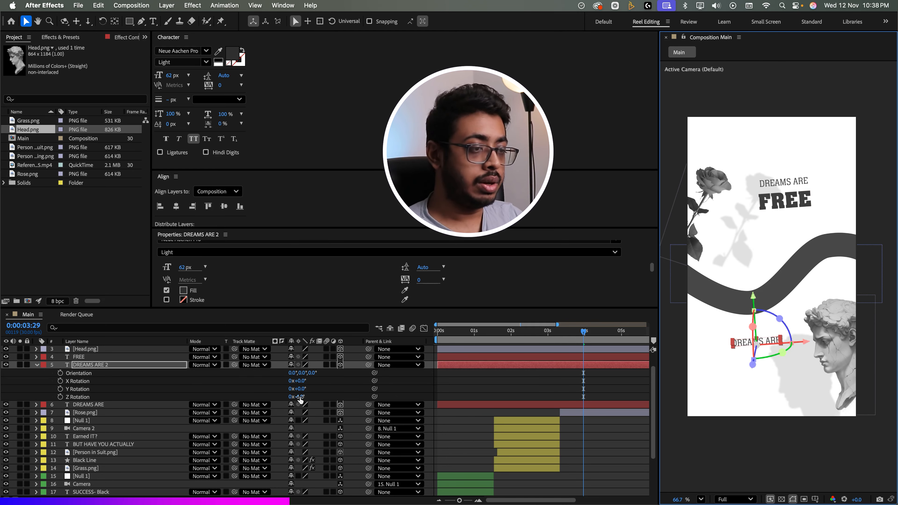
left_click(301, 397)
type("-4")
key("Return")
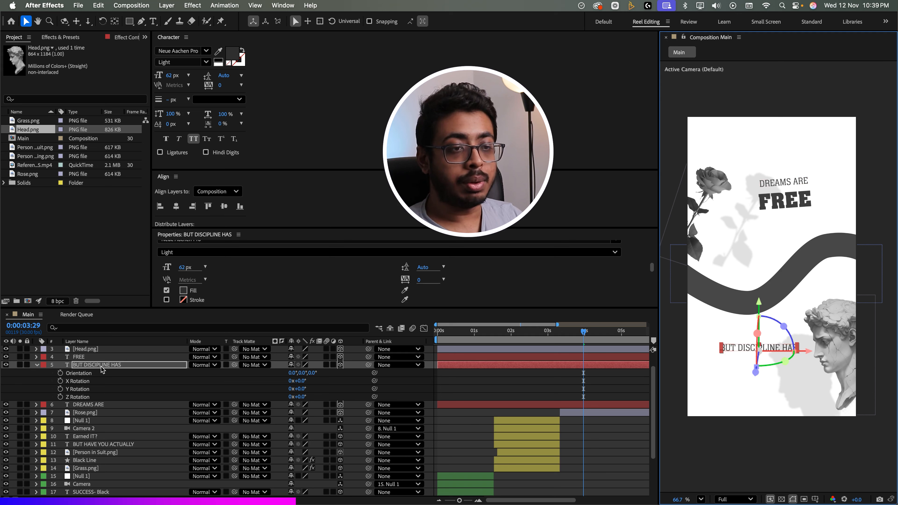
- Duplicate the FREE text layer and place the copy directly beneath BUT DISCIPLINE HAS
left_click(96, 358)
key("super+d")
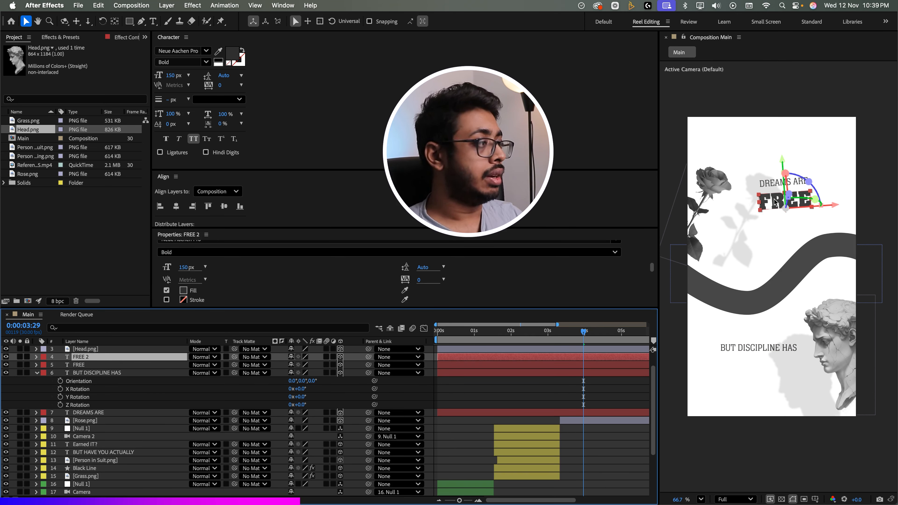
left_click_drag(776, 207, 746, 405)
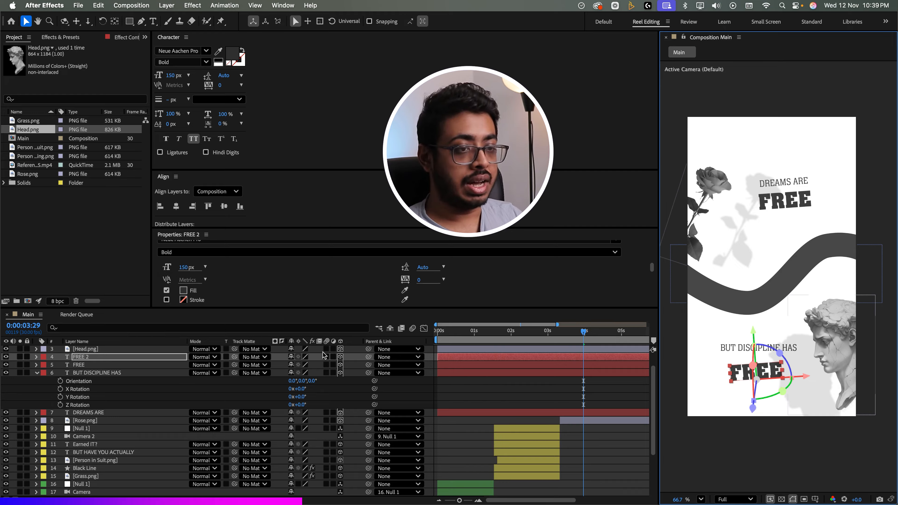
- Set the duplicated FREE text's Z rotation to 0° and change its wording to "A PRICE"
key("r")
left_click(299, 388)
type("4")
key("Return")
double_click(752, 371)
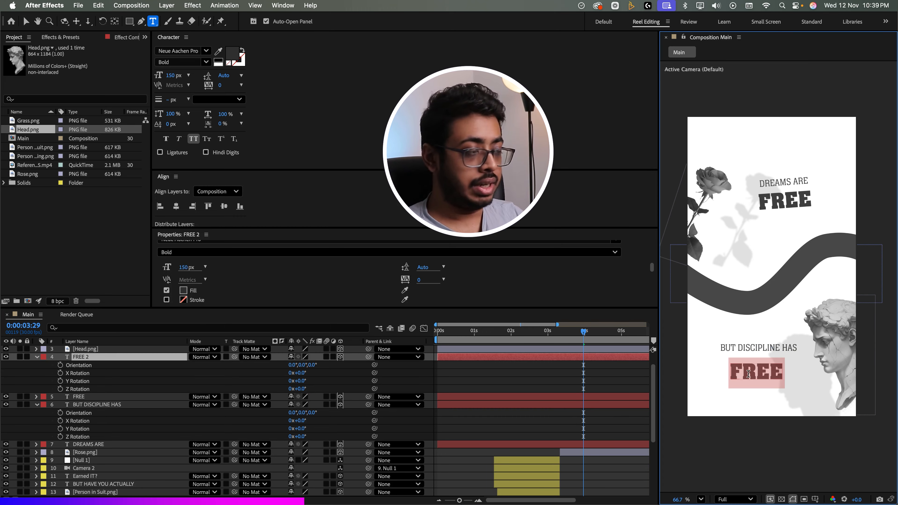
type("A PRICE")
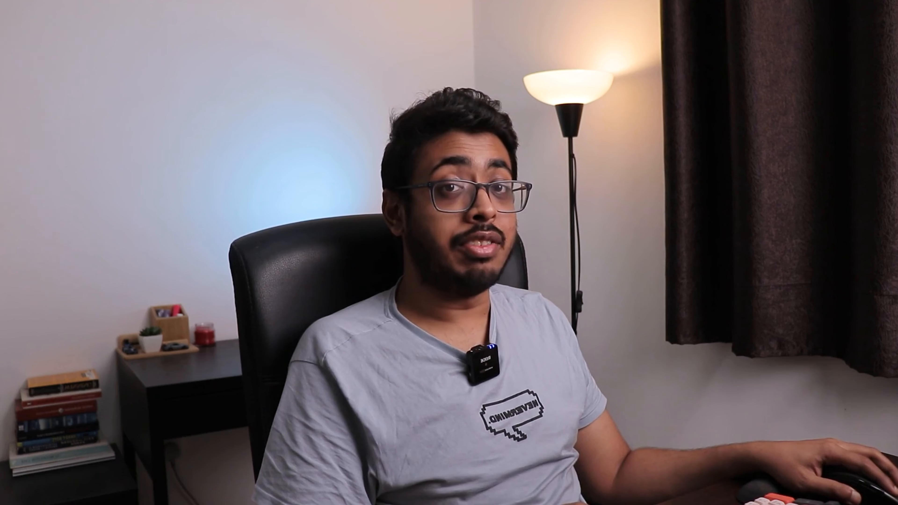
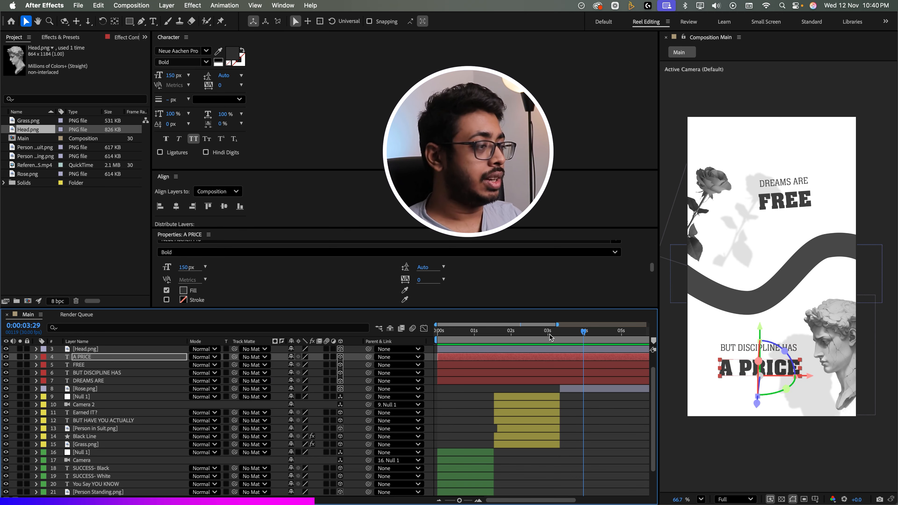
- Extend the end of the White BG layer past the 5-second mark so it backs the new scene
left_click_drag(551, 335, 579, 340)
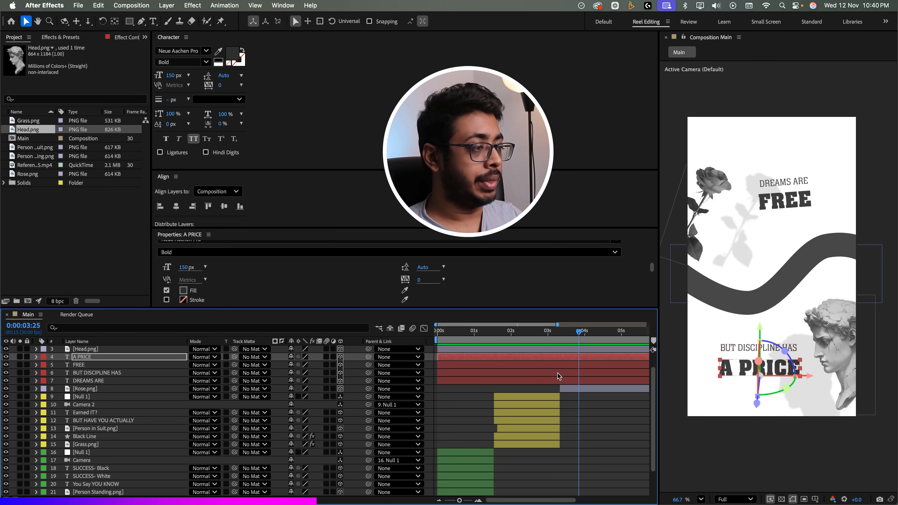
scroll(550, 385, "down", 2)
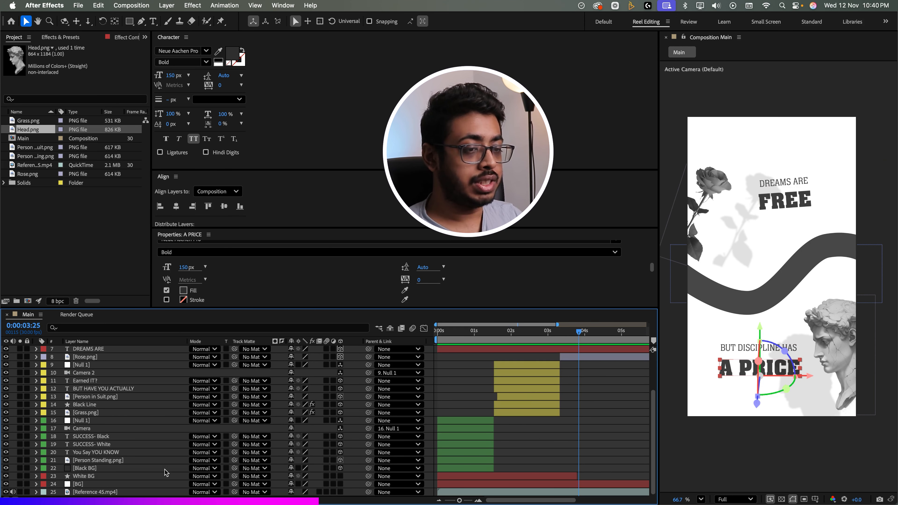
left_click(577, 476)
left_click_drag(582, 475, 636, 475)
scroll(508, 392, "up", 5)
- Trim the starts of Head.png, A PRICE, FREE, BUT DISCIPLINE HAS and DREAMS ARE to 0:00:03:10
left_click(560, 333)
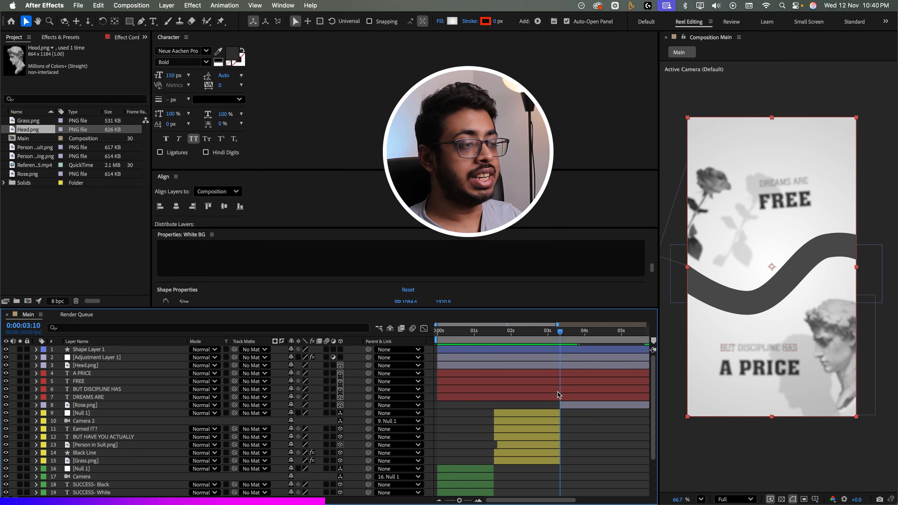
left_click(83, 397)
left_click(92, 368, "shift")
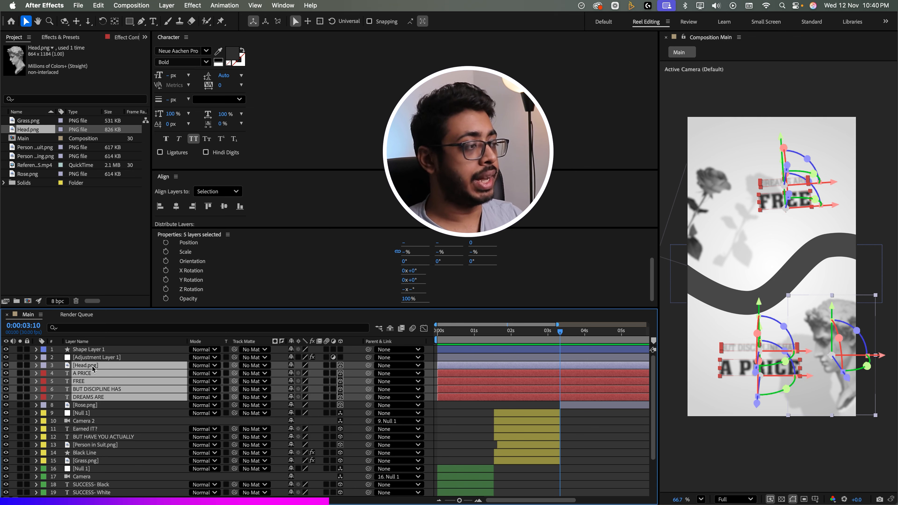
key("alt+bracketleft")
left_click(557, 340)
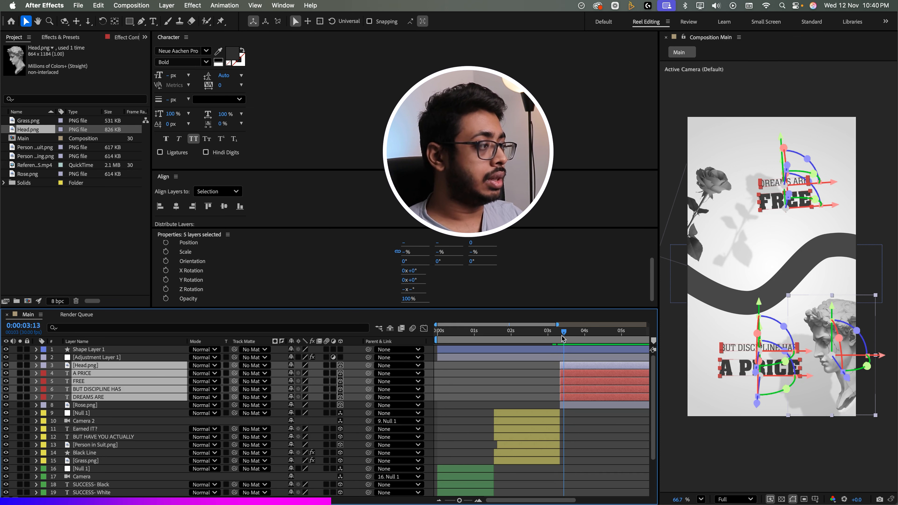
left_click_drag(557, 339, 561, 338)
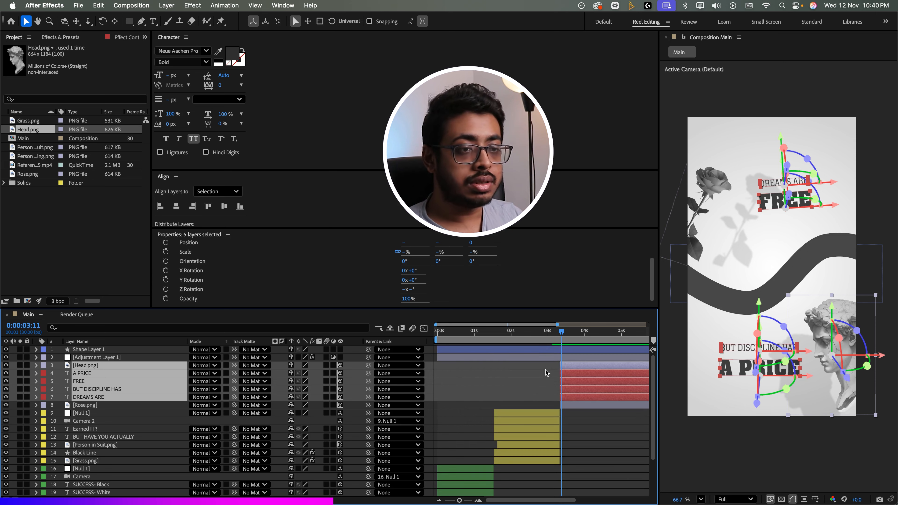
- Move Shape Layer 1 below Adjustment Layer 1, trim its start to 0:00:03:10, and preview the scene change
left_click_drag(152, 350, 136, 362)
left_click(560, 336)
key("alt+[")
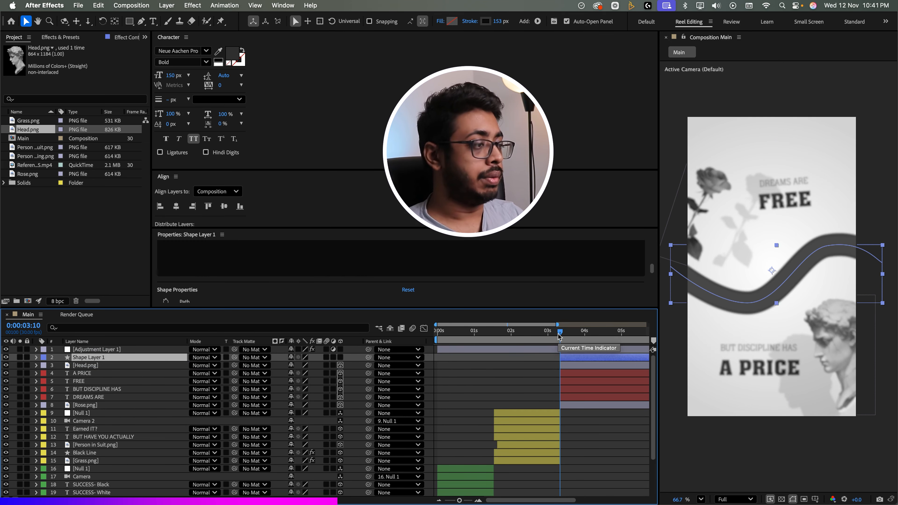
left_click_drag(560, 336, 533, 348)
key("space")
key("space")
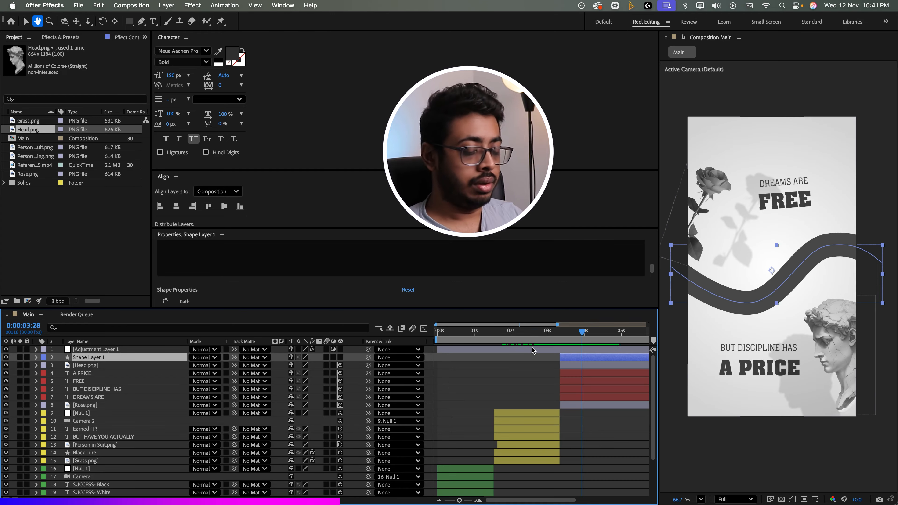
- Create a two-node 35 mm camera for the new scene and trim its start to 0:00:03:10
left_click(534, 376)
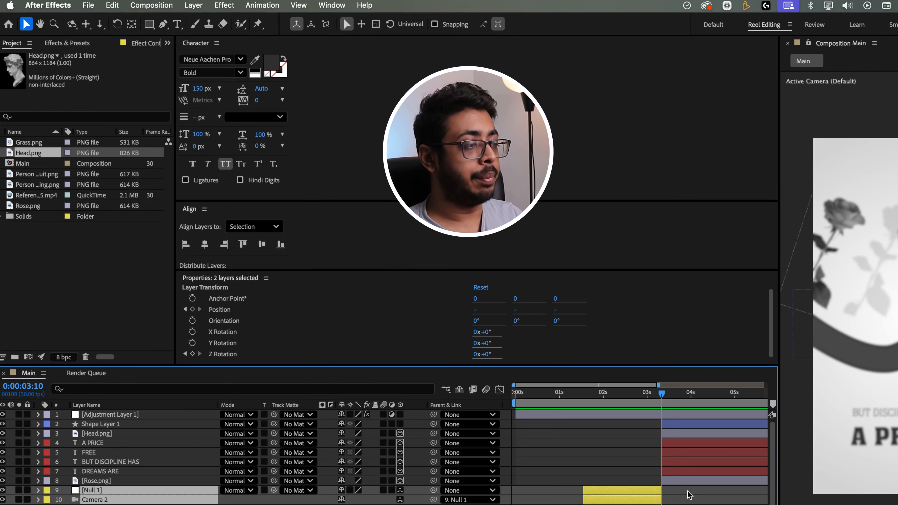
left_click(167, 5)
mouse_move(167, 19)
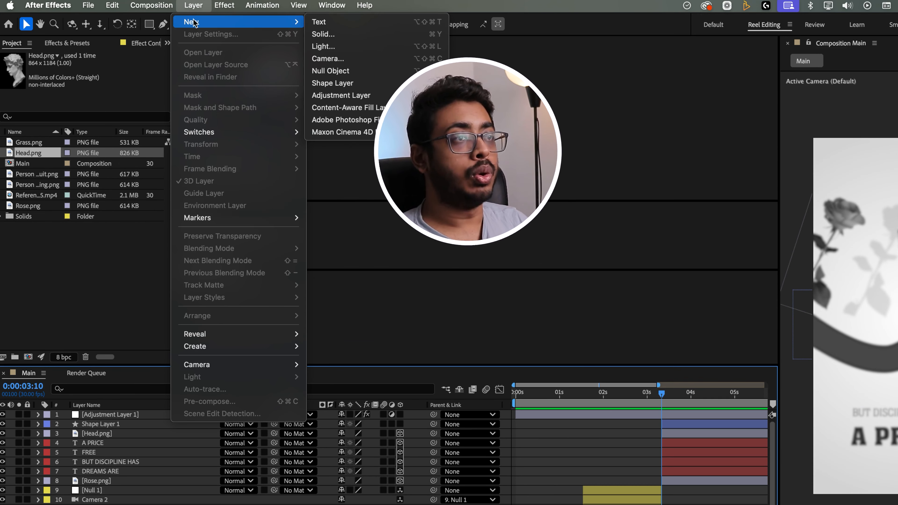
left_click(328, 58)
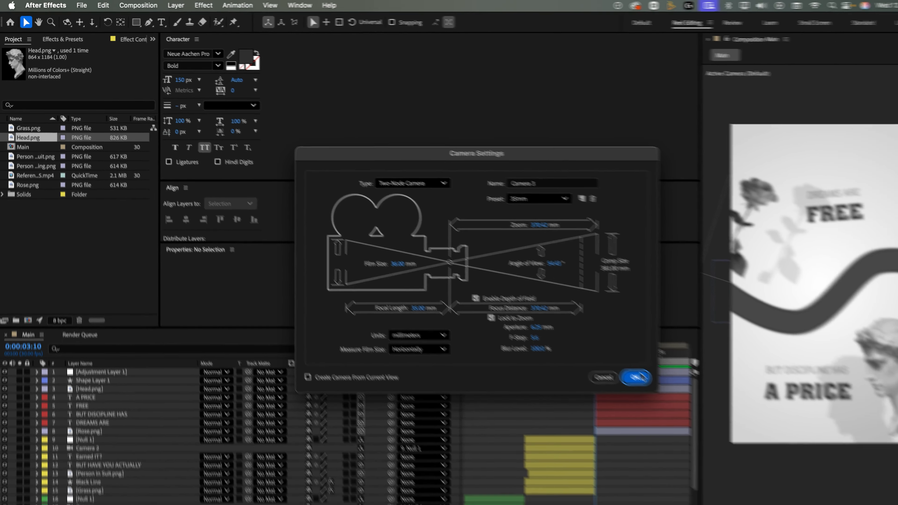
left_click(706, 420)
key("alt+bracketleft")
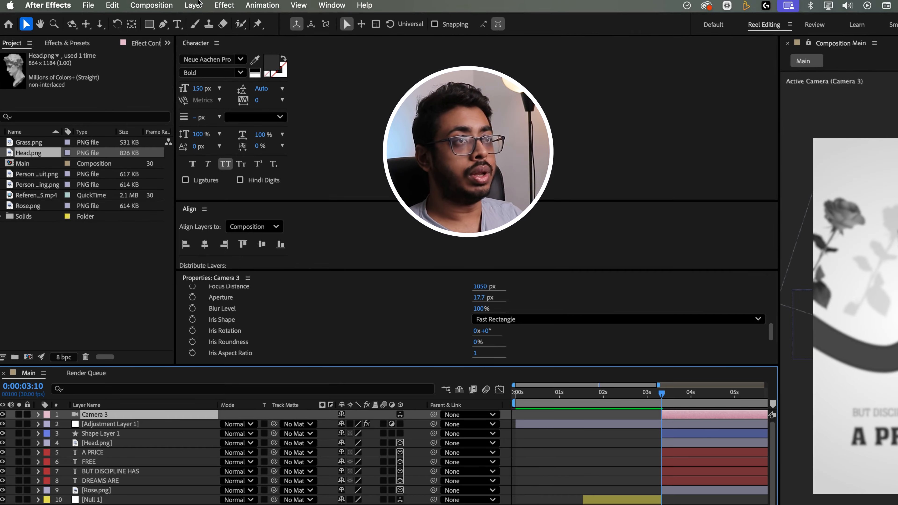
- Create a null object and trim its start to 0:00:03:10
left_click(166, 5)
mouse_move(164, 18)
left_click(384, 71)
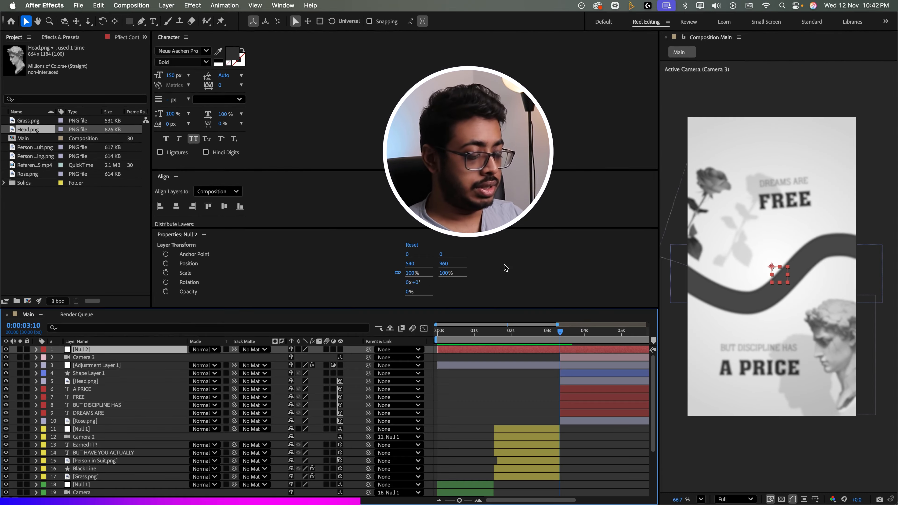
key("alt+bracketleft")
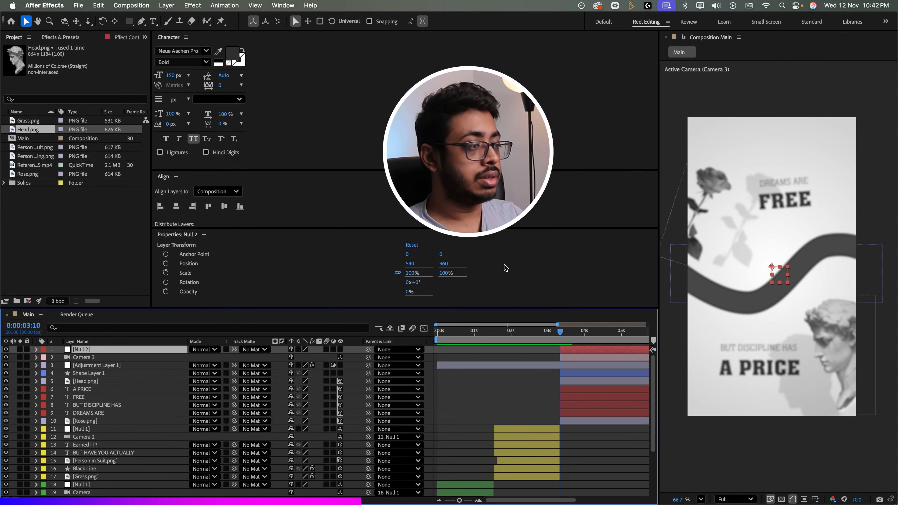
- Make Null 2 a 3D layer, parent Camera 3 to it, and place both below Adjustment Layer 1
left_click(340, 350)
left_click_drag(368, 357, 98, 355)
left_click(98, 357)
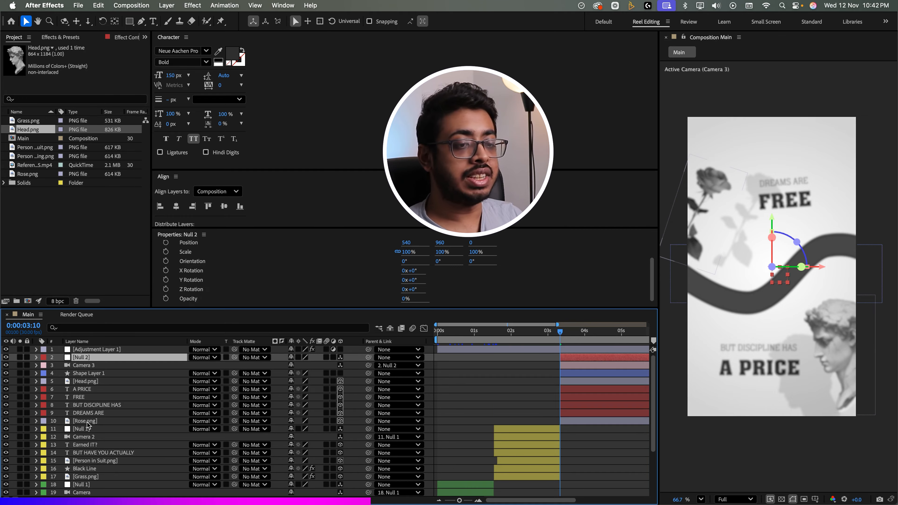
- Assign the orange label colour to all new scene layers from Null 2 down to Rose.png
left_click(86, 422, "shift")
left_click(42, 359)
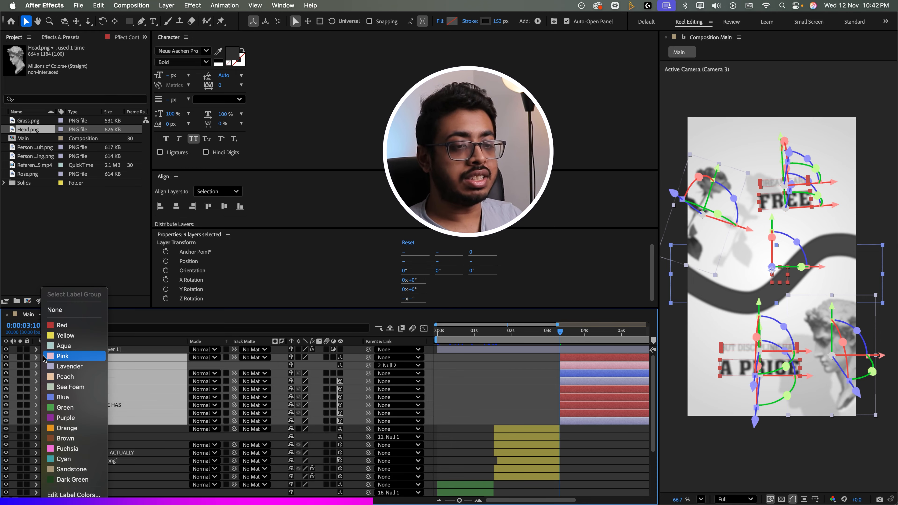
left_click(67, 428)
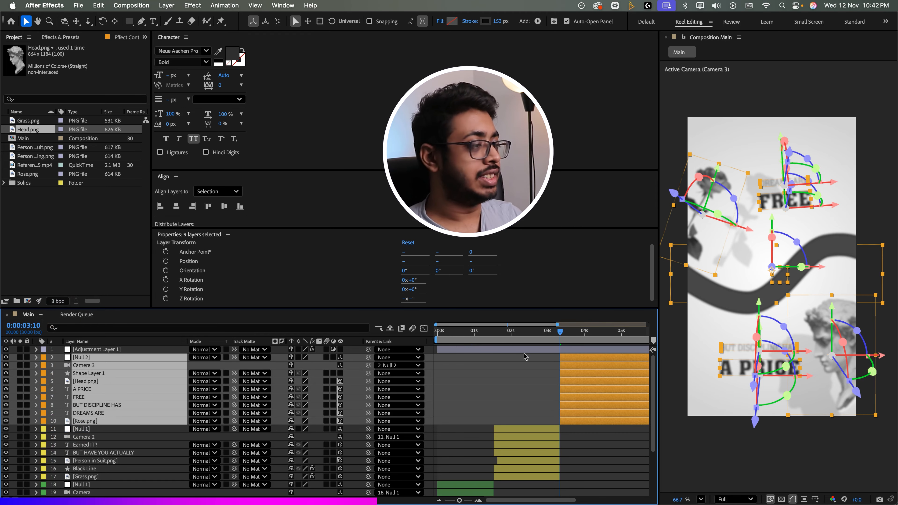
- Check the reference video's camera move, then add Scale and Z Rotation keyframes to Null 2 at 0:00:03:10
left_click(578, 342)
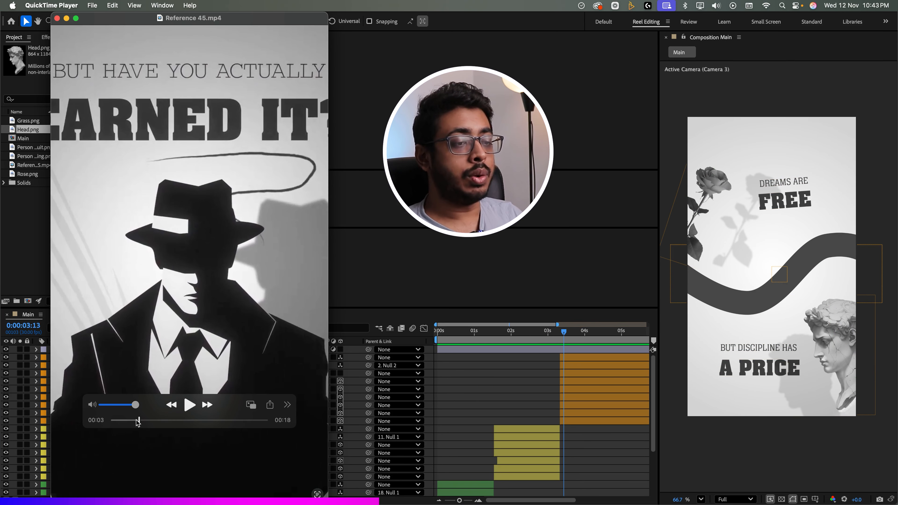
left_click_drag(139, 422, 139, 422)
left_click_drag(139, 420, 159, 435)
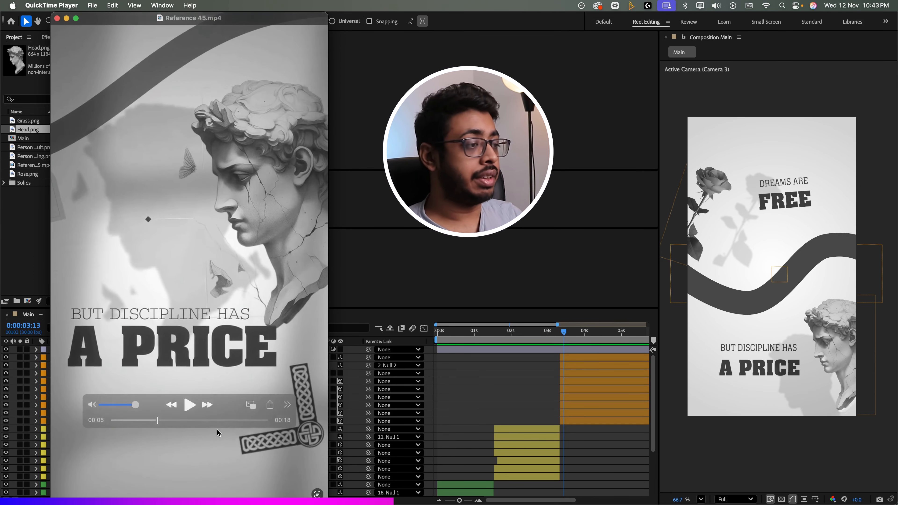
left_click(570, 358)
left_click(569, 357)
key("super+Left")
key("super+Left")
key("super+Left")
key("super+Left")
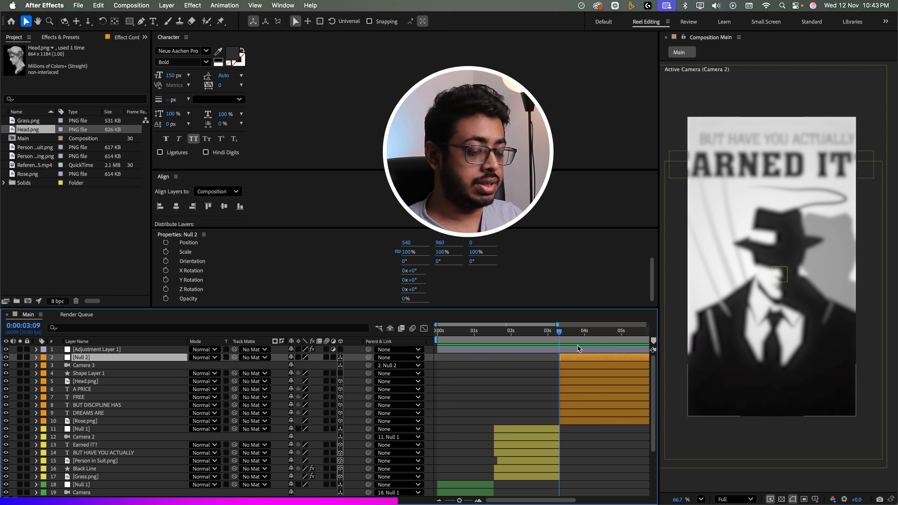
key("s")
key("super+Right")
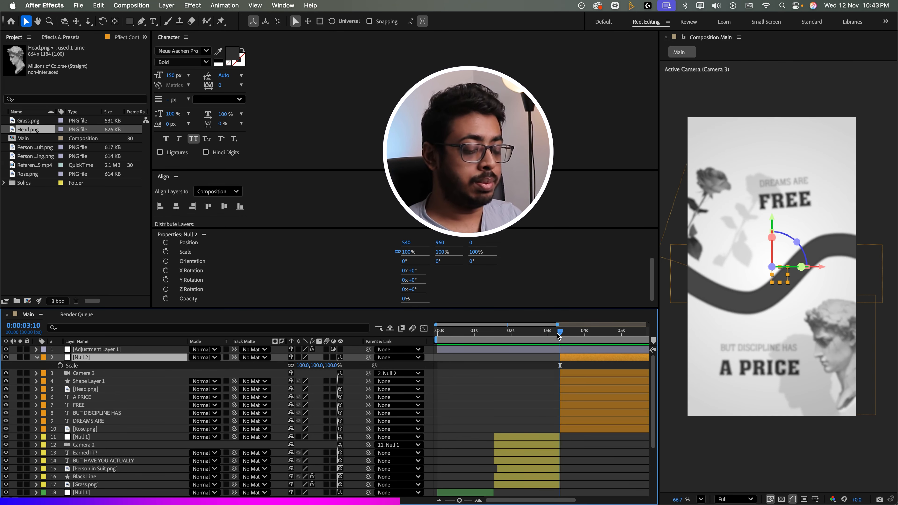
key("shift+r")
left_click(60, 366)
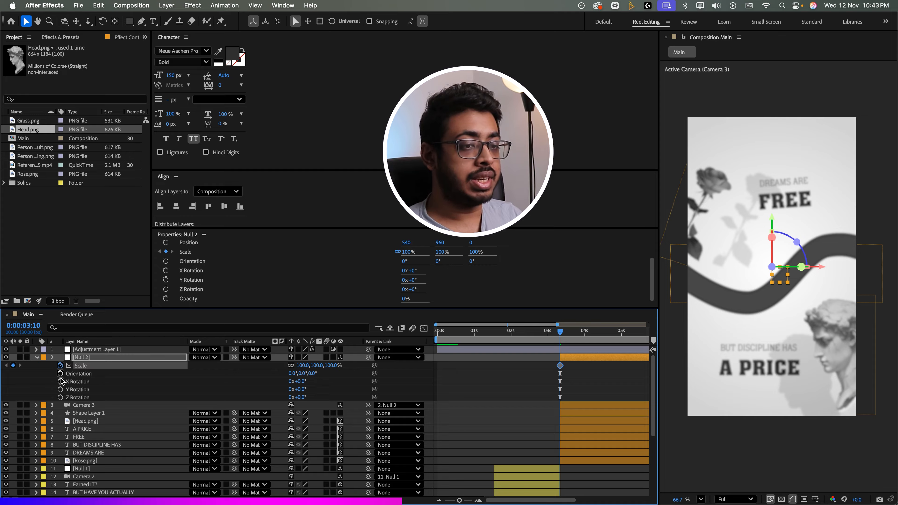
left_click(60, 398)
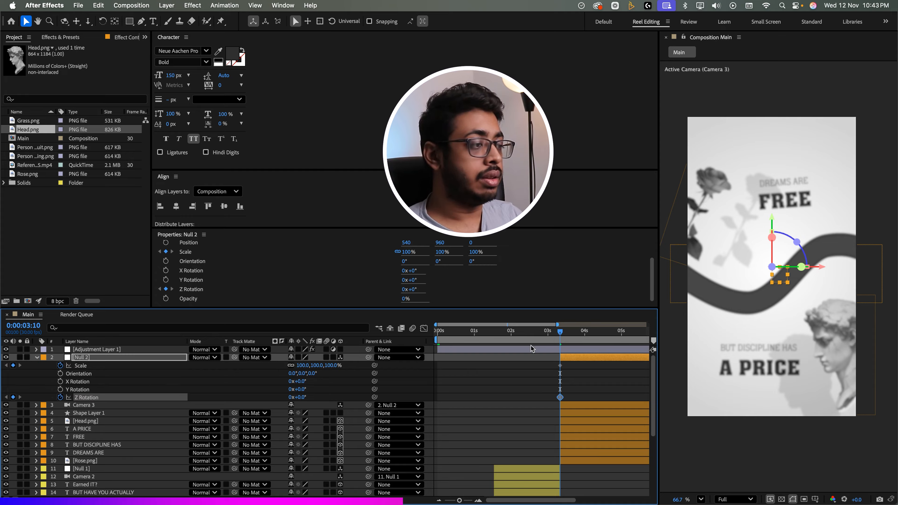
- Set Null 2's scale to 52% at 0:00:03:10 and make Shape Layer 1 a 3D layer
left_click(560, 366)
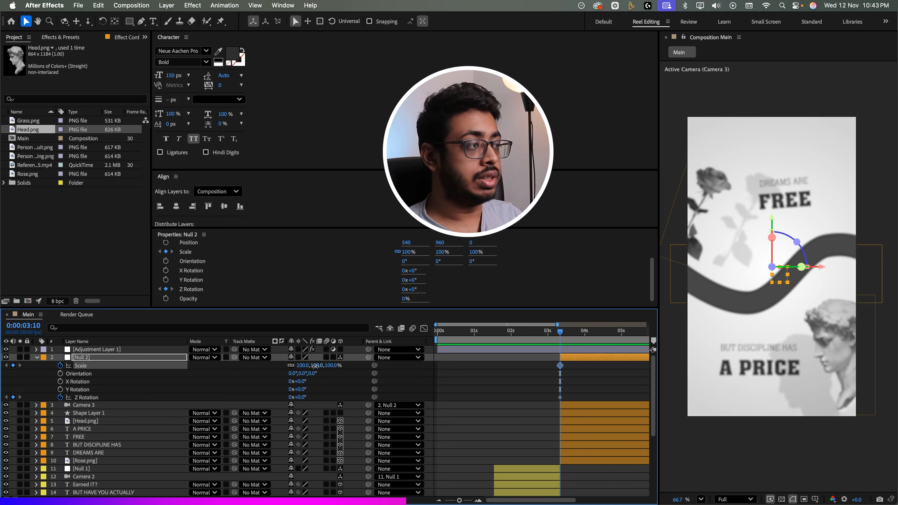
left_click_drag(316, 366, 297, 374)
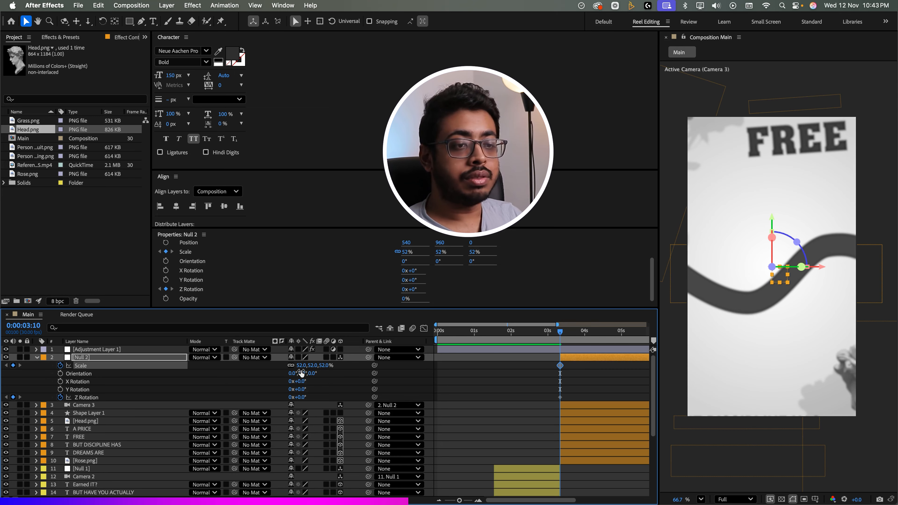
left_click(101, 414)
left_click(340, 413)
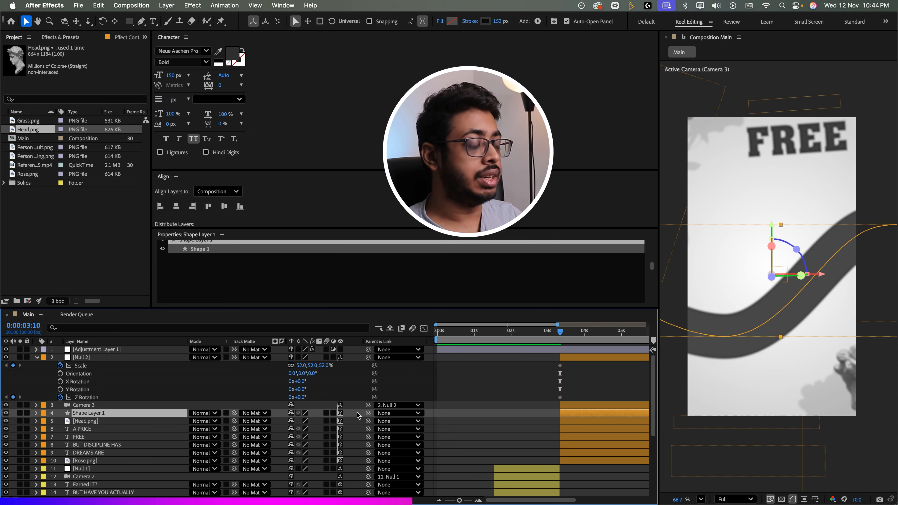
- Add a Position keyframe to Null 2 at 0:00:03:10 and set it to 293, 658 to frame the rose
left_click(562, 357)
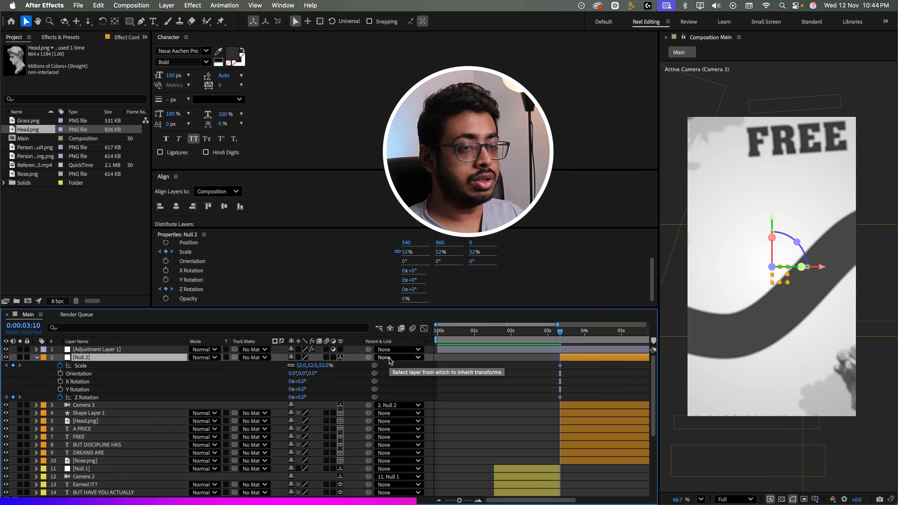
key("shift+p")
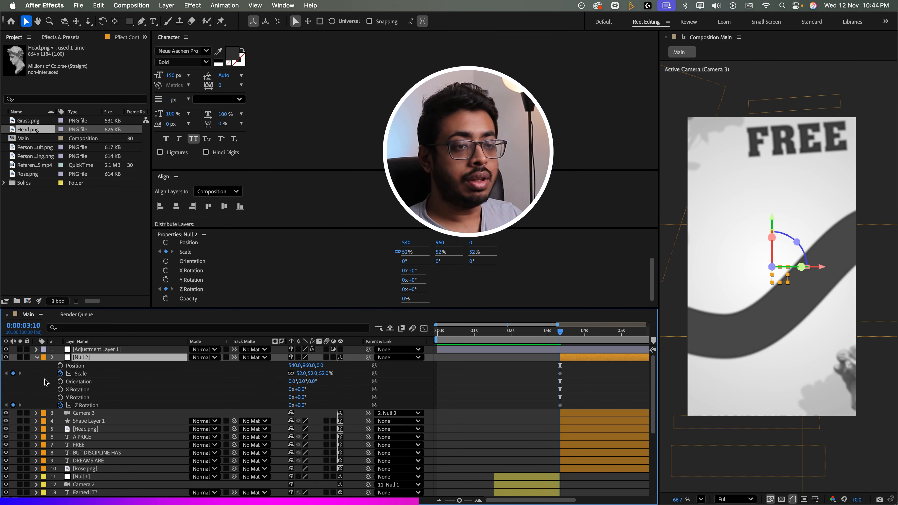
left_click(60, 366)
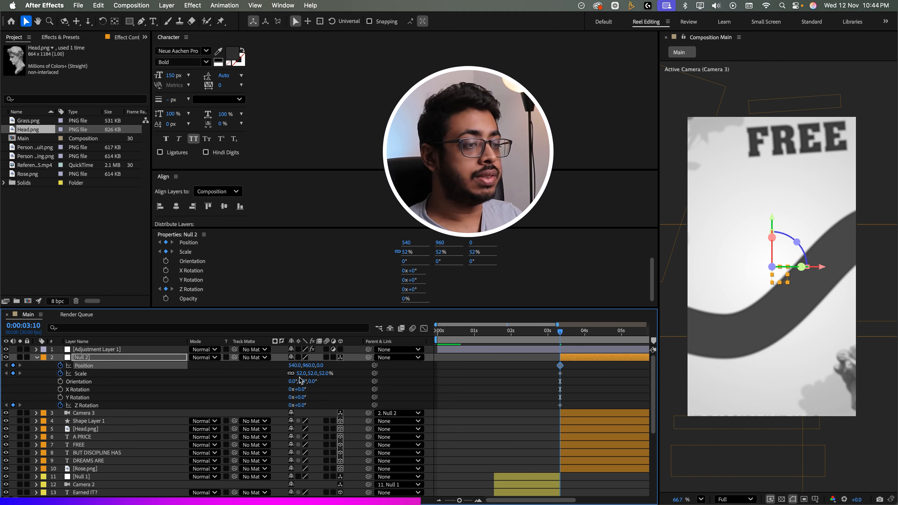
left_click_drag(296, 366, 207, 382)
left_click_drag(299, 369, 124, 459)
- Compare with the reference video and set Null 2's position to 445, 557 at 0:00:03:15
left_click_drag(565, 335, 565, 348)
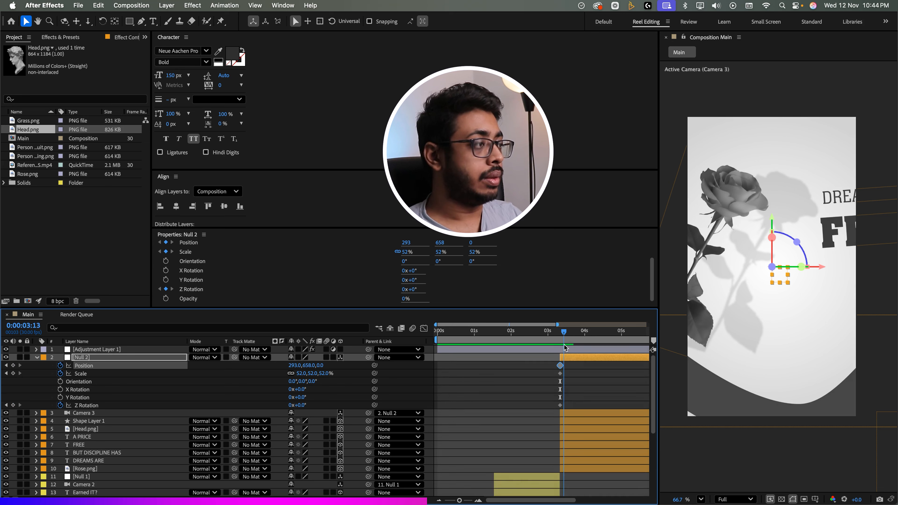
key("super+Tab")
mouse_move(156, 420)
left_mouse_down()
mouse_move(143, 423)
mouse_move(155, 421)
left_mouse_up()
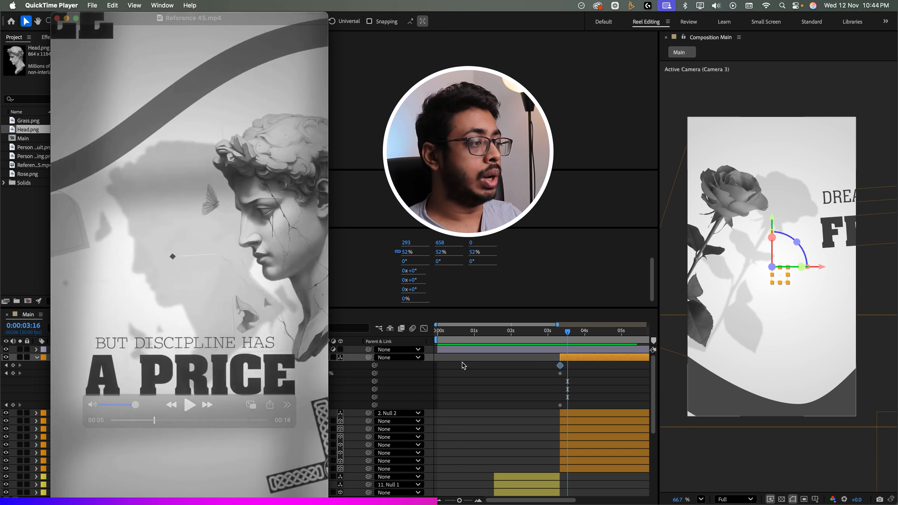
left_click(558, 335)
mouse_move(559, 336)
left_mouse_down()
mouse_move(570, 336)
mouse_move(527, 336)
mouse_move(551, 337)
left_mouse_up()
left_click(477, 500)
left_click(478, 500)
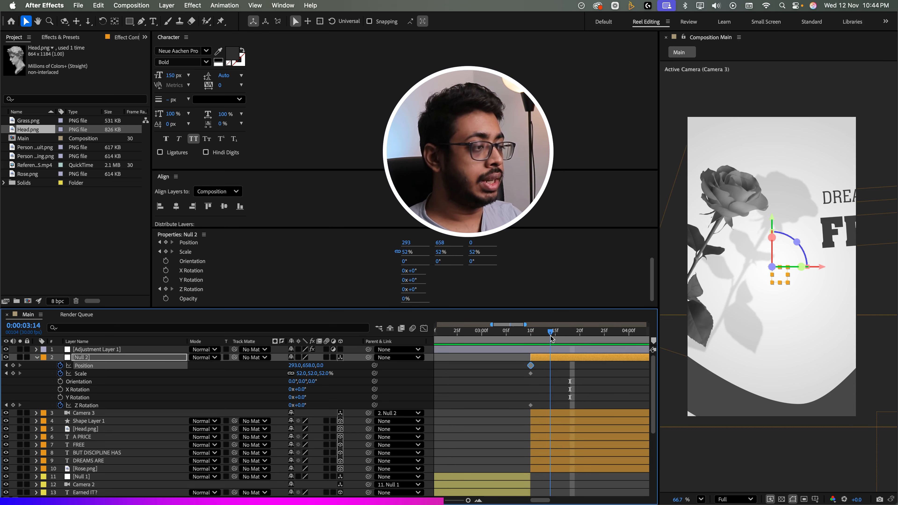
left_click_drag(307, 366, 368, 367)
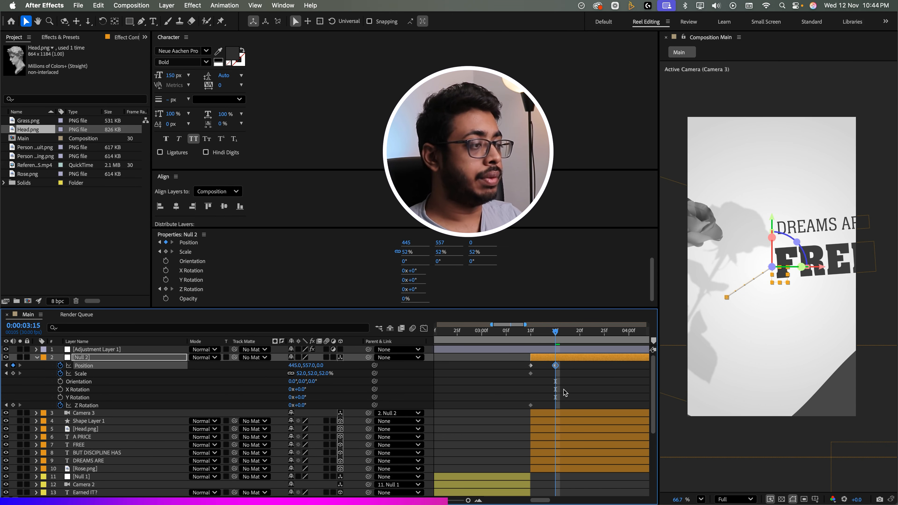
- Set Null 2's position to 818, 1541 at 0:00:04:00 to frame the statue head
left_click(550, 340)
left_click_drag(550, 339, 555, 340)
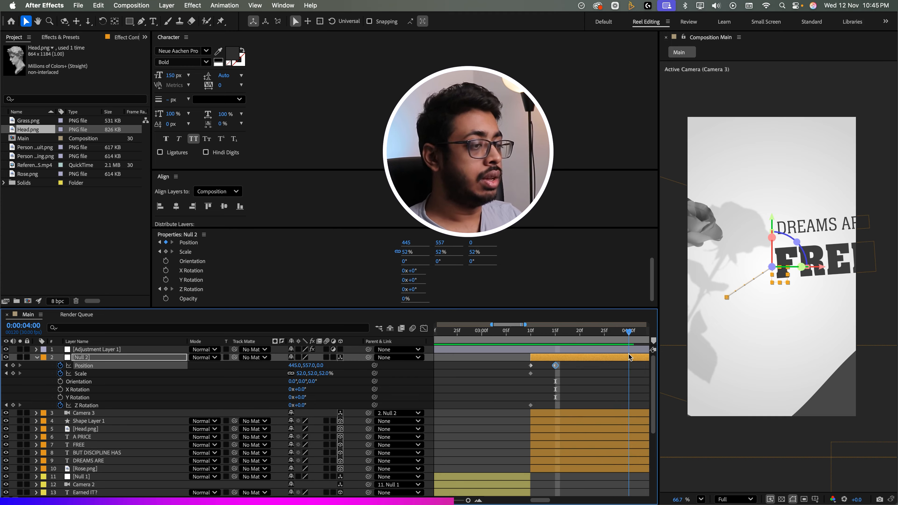
left_click_drag(303, 362, 423, 364)
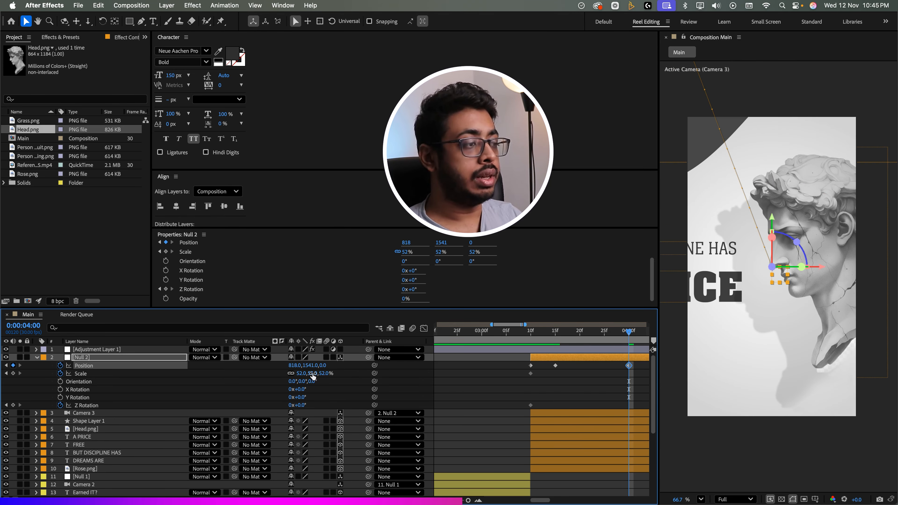
- Hold Null 2's scale with a keyframe at 0:00:03:15, set it to 62% at 0:00:04:00, and preview the move
left_click(554, 339)
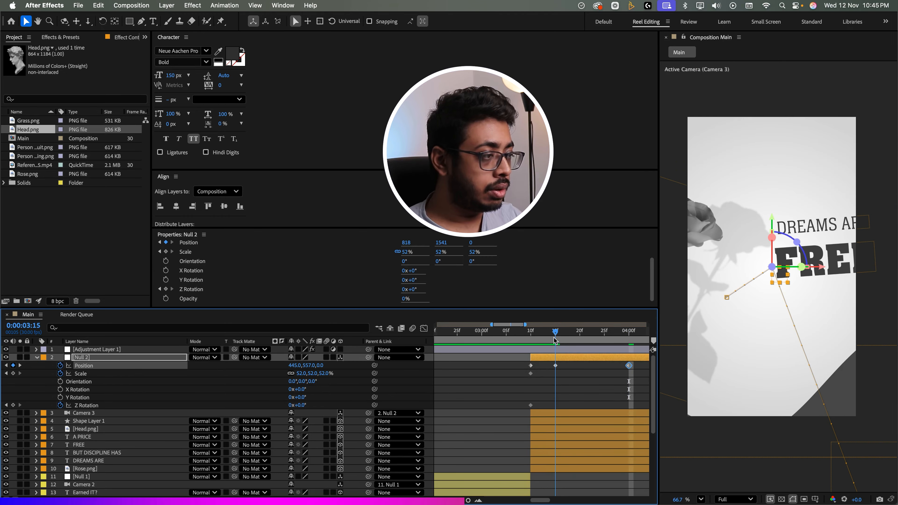
left_click(13, 373)
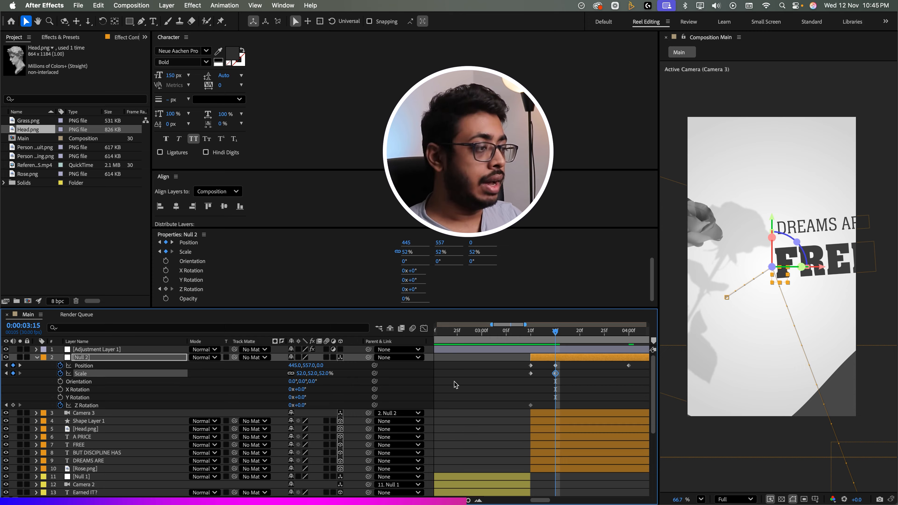
left_click(628, 334)
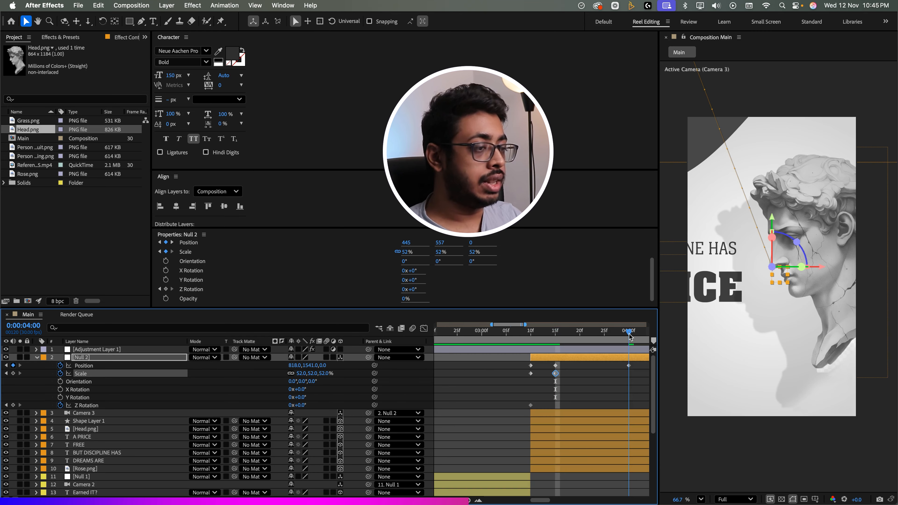
left_click_drag(312, 374, 319, 374)
key("space")
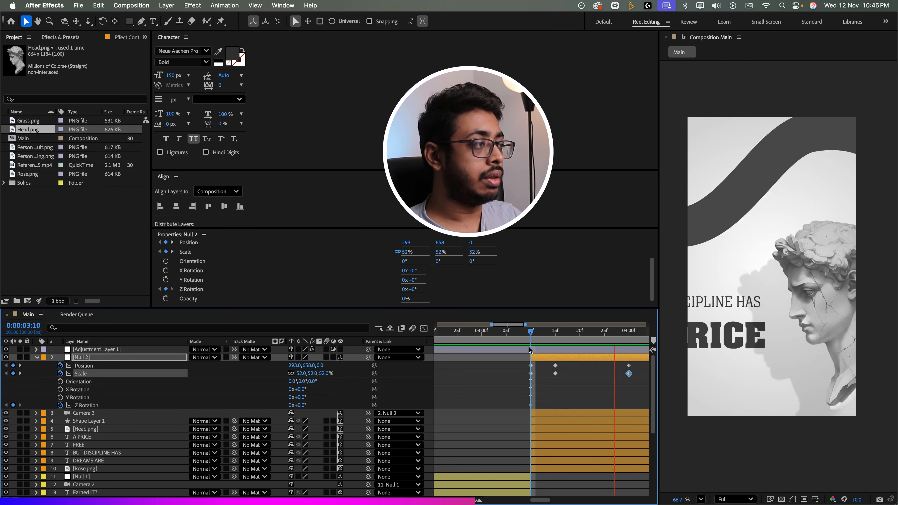
key("space")
- Move Null 2's second Position and Scale keyframes to 0:00:03:29 and the last pair to about 0:00:05:00, then preview the slower motion
key("minus")
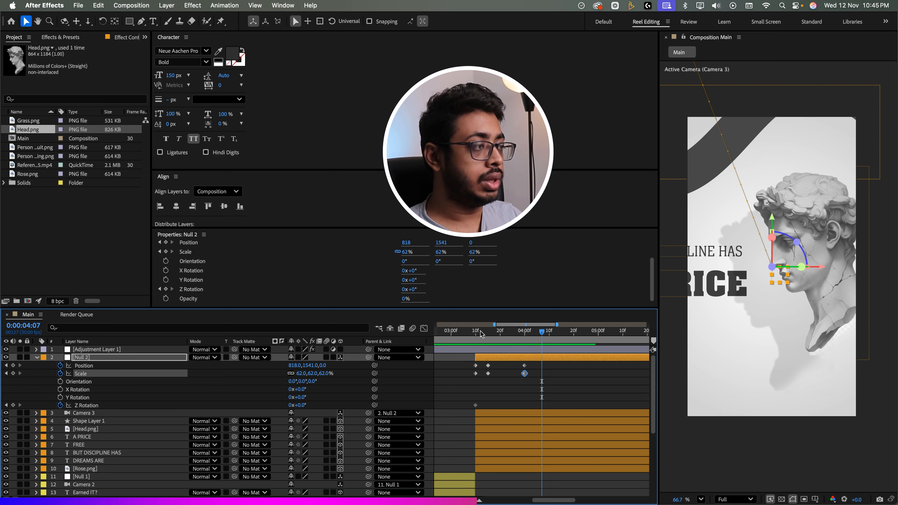
left_click_drag(481, 335, 498, 332)
left_click_drag(496, 363, 583, 378)
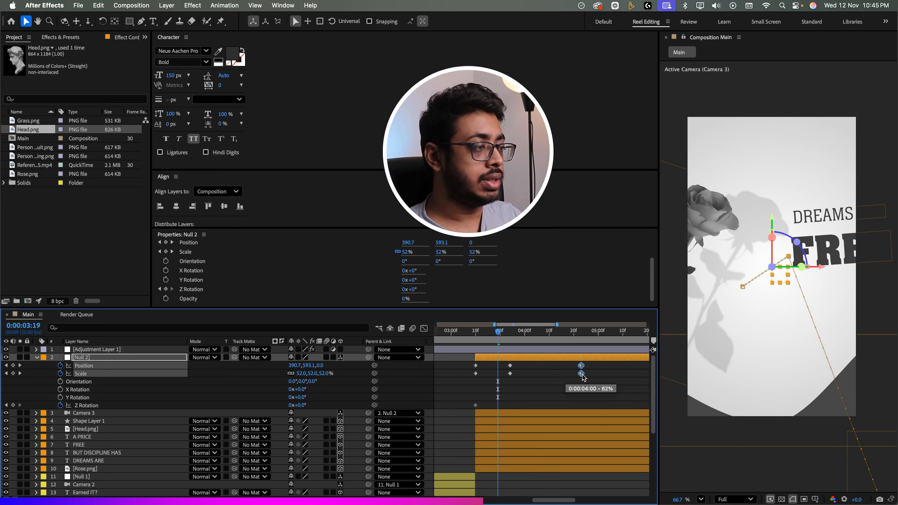
mouse_move(523, 362)
left_mouse_down()
mouse_move(498, 381)
mouse_move(522, 375)
left_mouse_up()
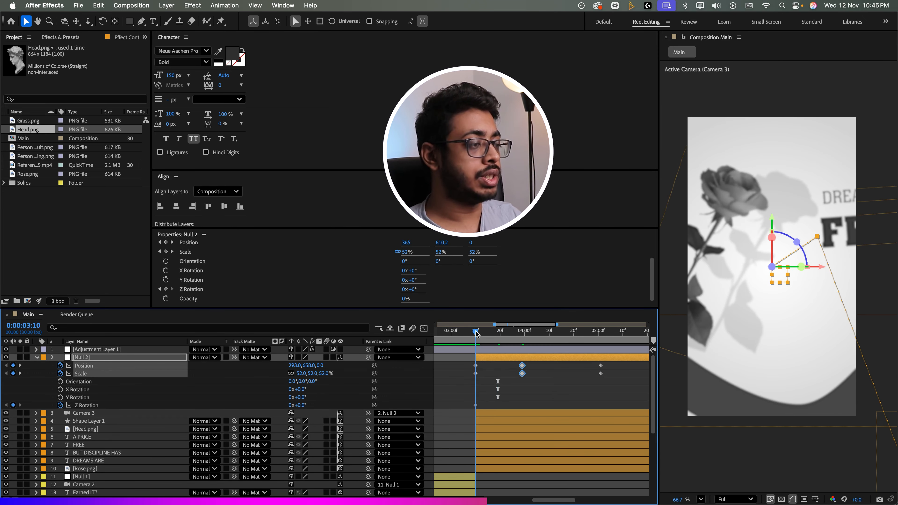
left_click(476, 332)
key("space")
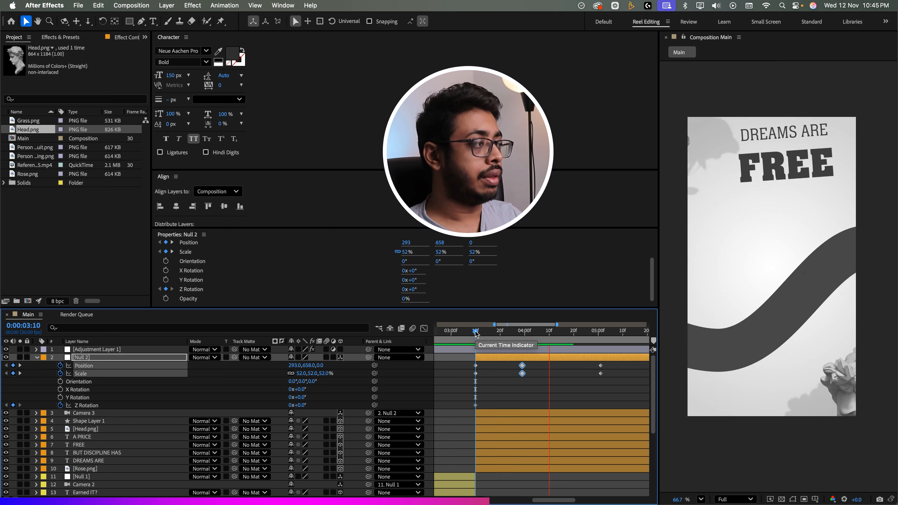
key("space")
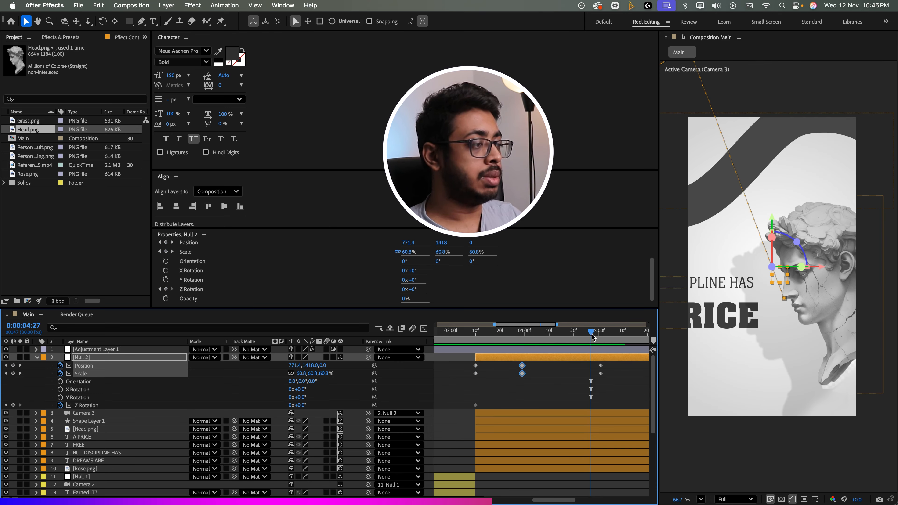
- Move Null 2's last Position and Scale keyframes to 0:00:04:22 and set them to 602, 1534 and 81%
left_click_drag(593, 337, 582, 369)
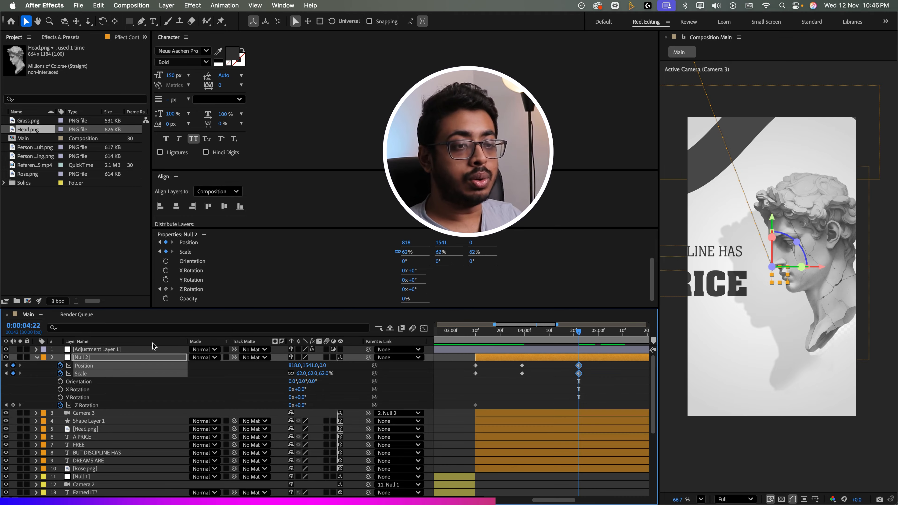
mouse_move(311, 375)
left_mouse_down()
mouse_move(326, 375)
mouse_move(312, 375)
left_mouse_up()
left_click_drag(311, 366, 195, 365)
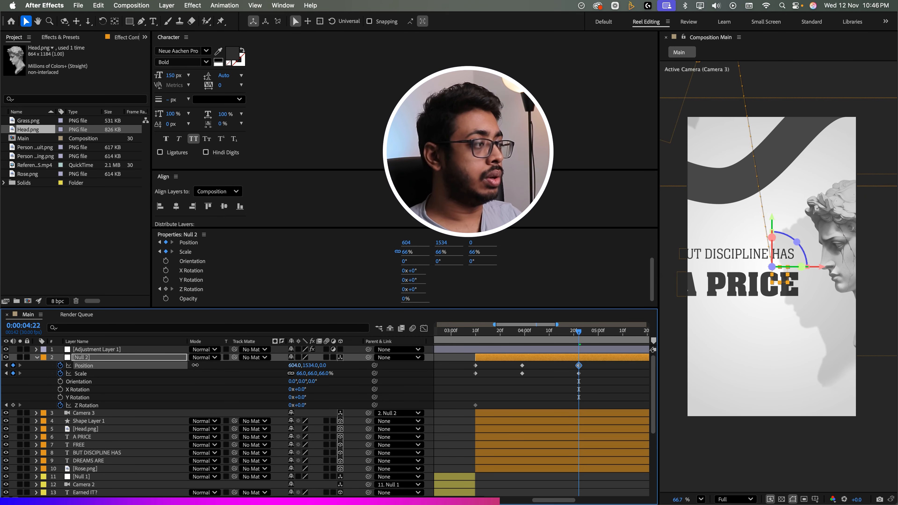
left_click_drag(310, 373, 321, 374)
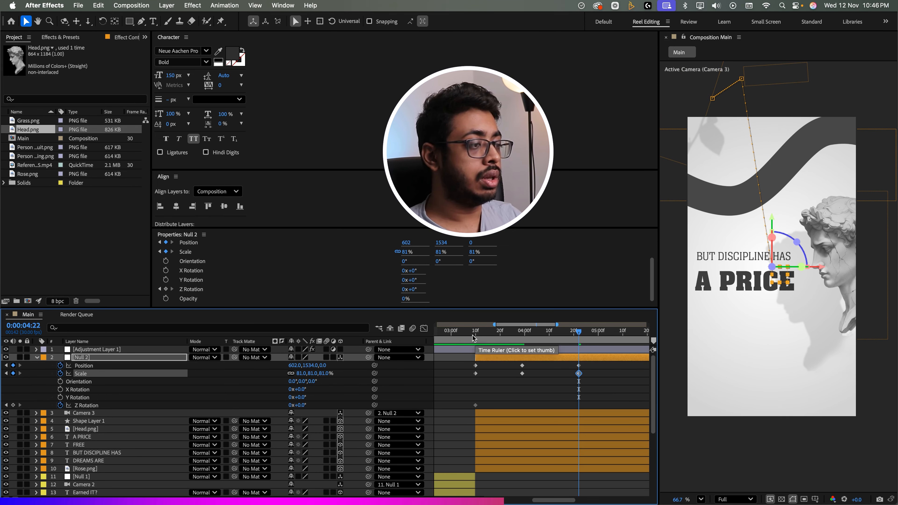
- Preview the scene change and set Null 2's position to 622, 557 at 0:00:03:29 to centre the DREAMS ARE FREE caption
left_click_drag(459, 335, 456, 377)
key("space")
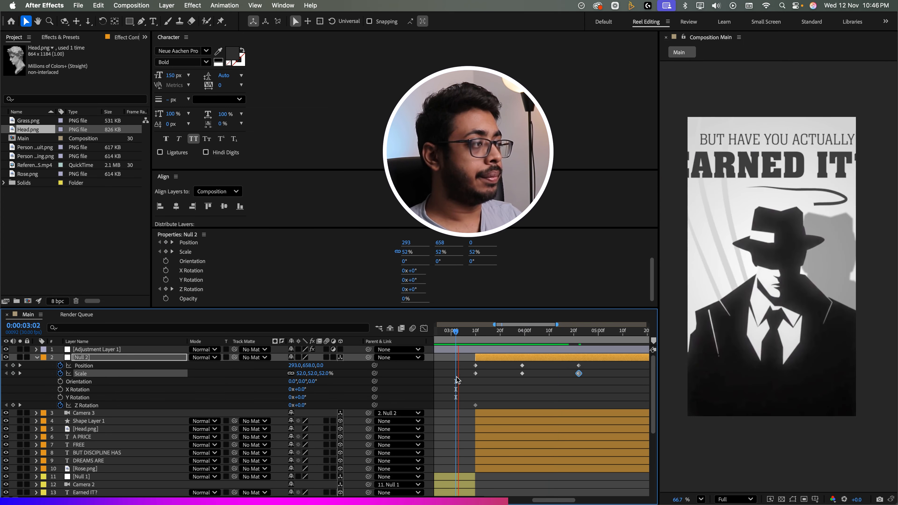
left_click(523, 339)
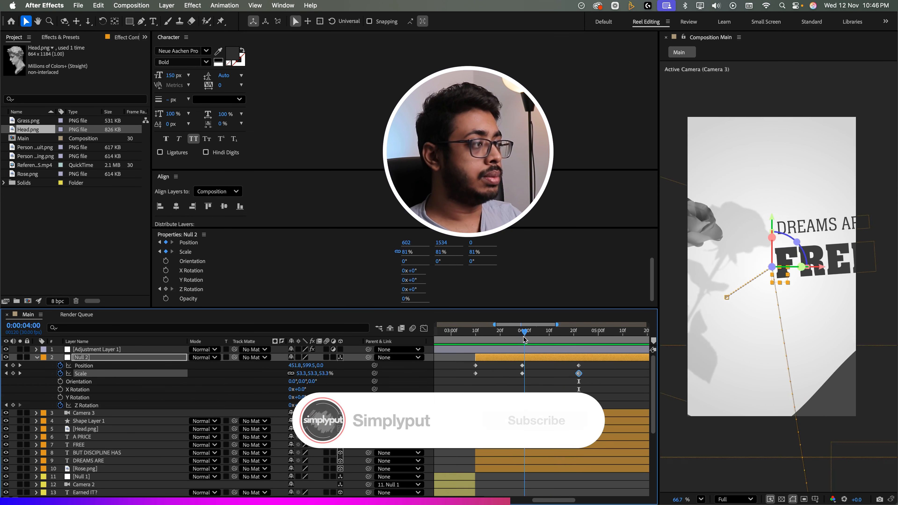
left_click_drag(294, 365, 375, 366)
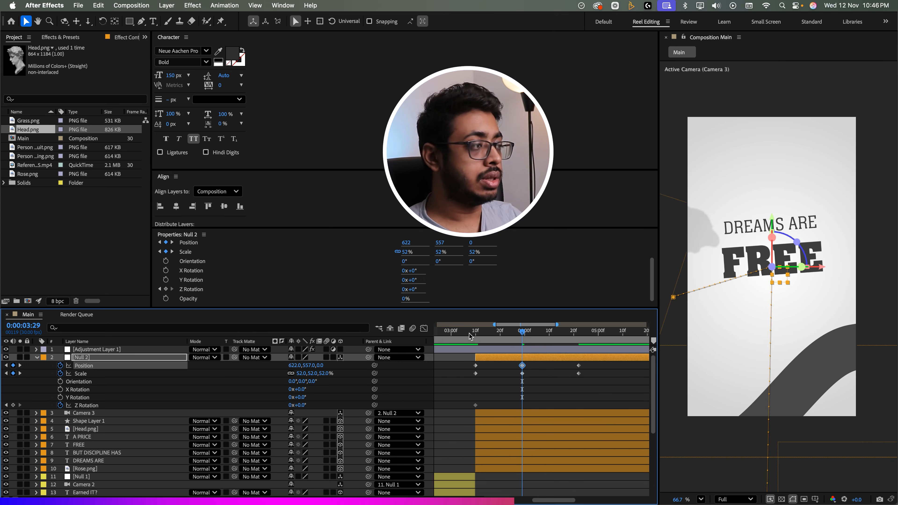
- Apply Easy Ease to all of Null 2's Position and Scale keyframes from 0:00:03:10 onward
left_click(501, 341)
left_click_drag(500, 341, 474, 346)
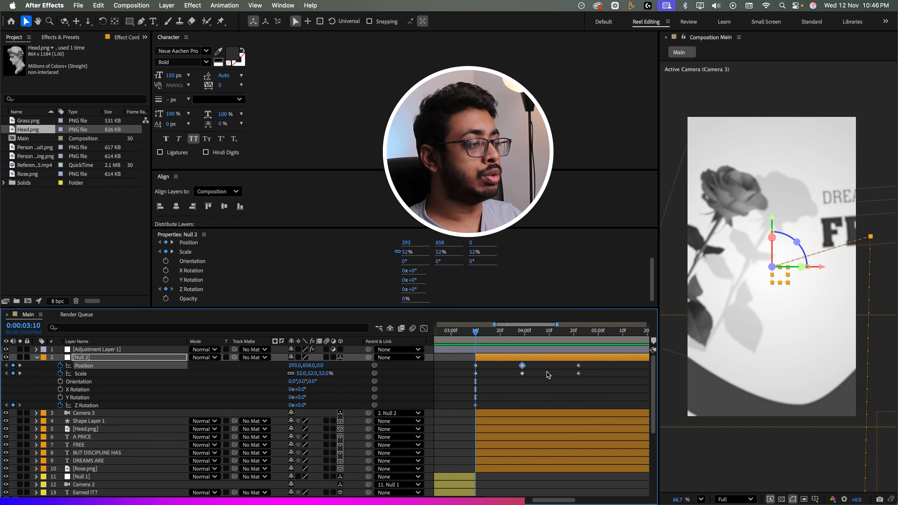
left_click_drag(590, 371, 465, 383)
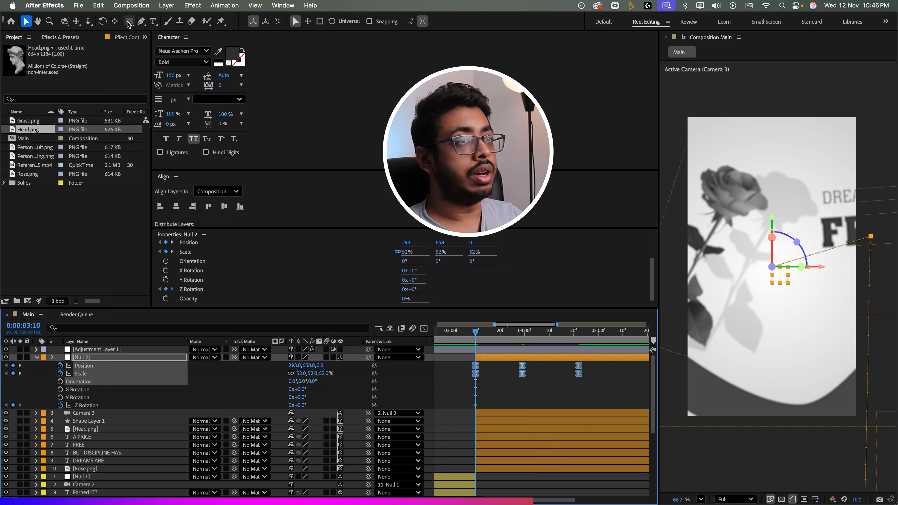
- Convert the middle point of Null 2's motion path to a smooth curve with the Pen tool and preview the camera move
left_click(143, 22)
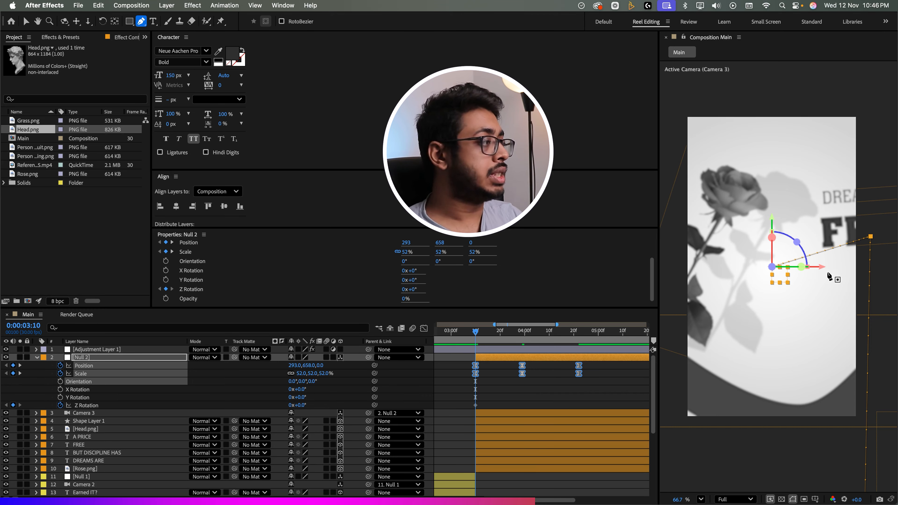
left_click(871, 237)
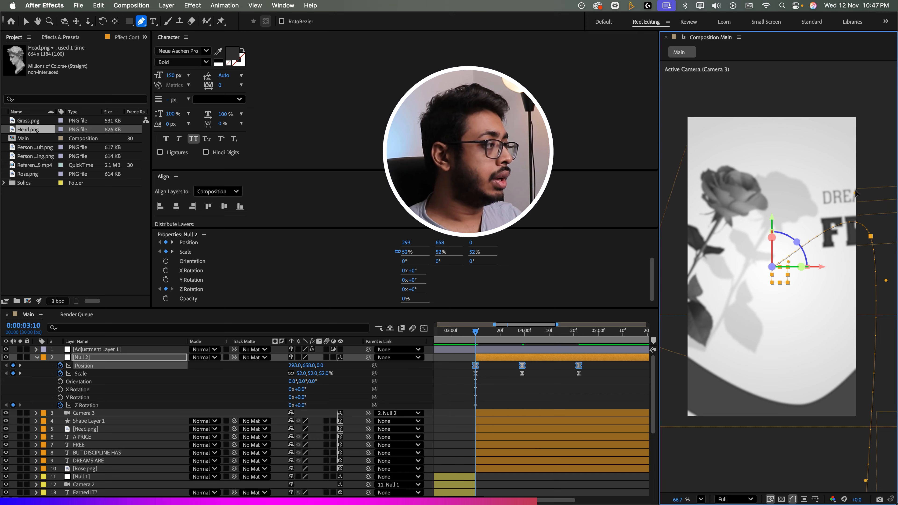
key("space")
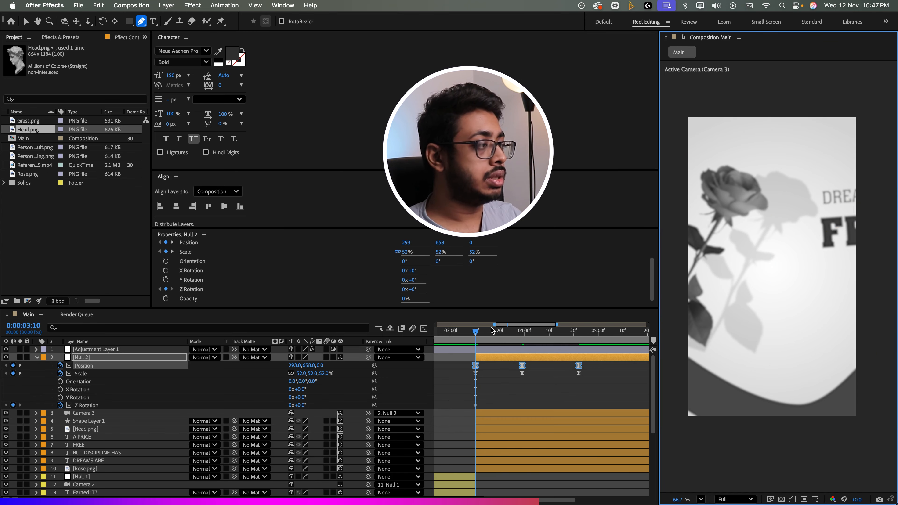
key("space")
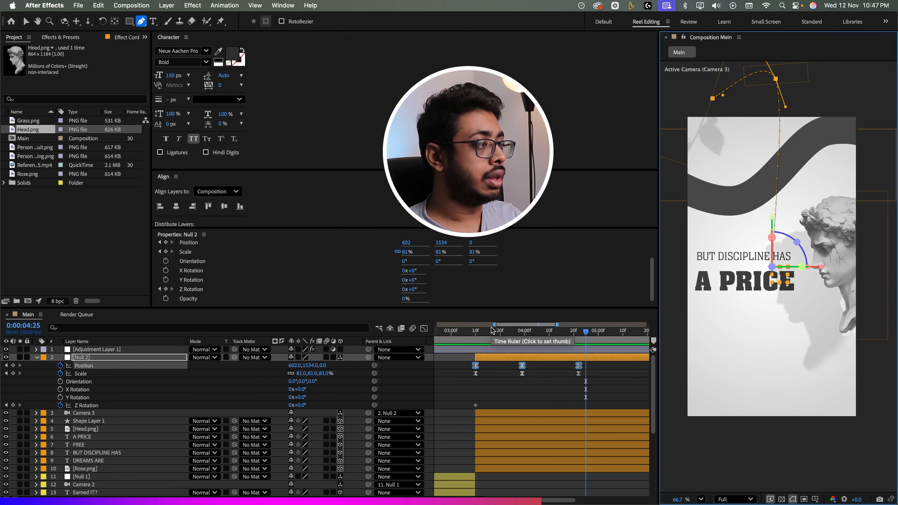
left_click(520, 341)
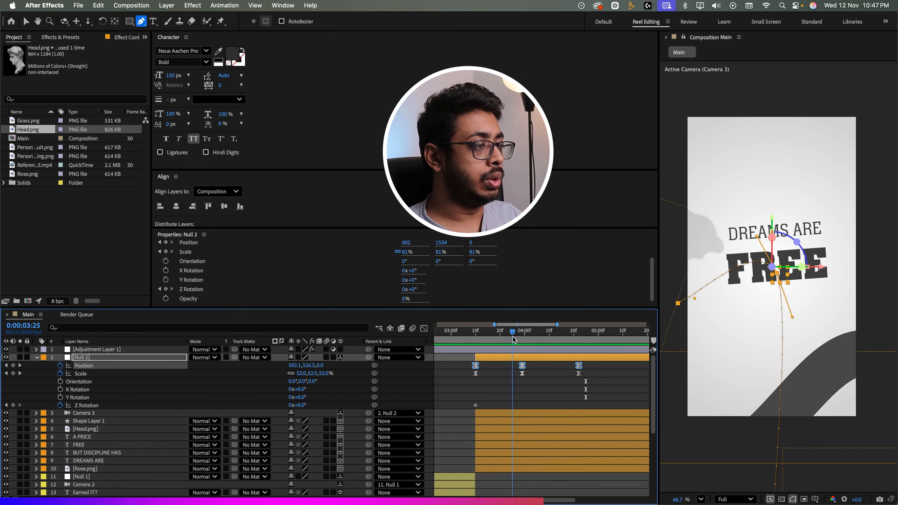
left_click(522, 340)
key("space")
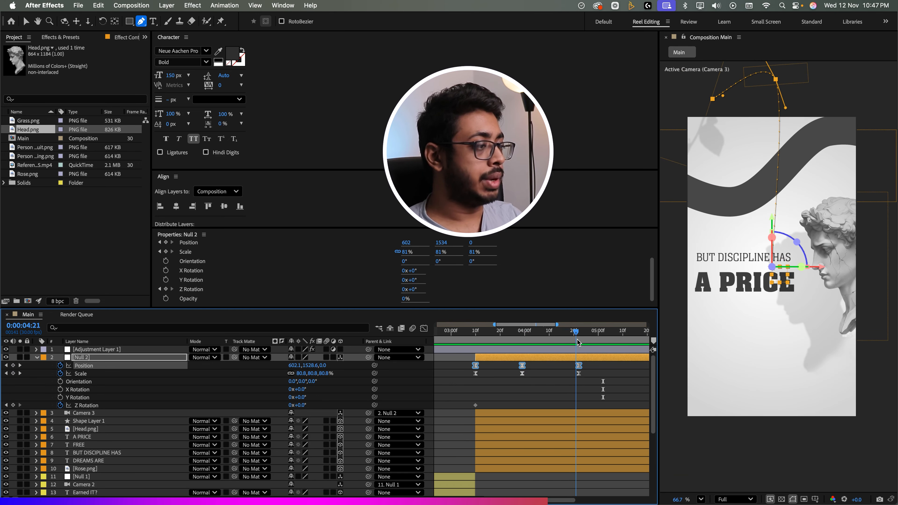
key("space")
- Move Null 2's last Position and Scale keyframes to about 0:00:05:11 and the middle pair to 0:00:04:10, then preview the slower move
left_click_drag(585, 364, 573, 377)
left_click(587, 375)
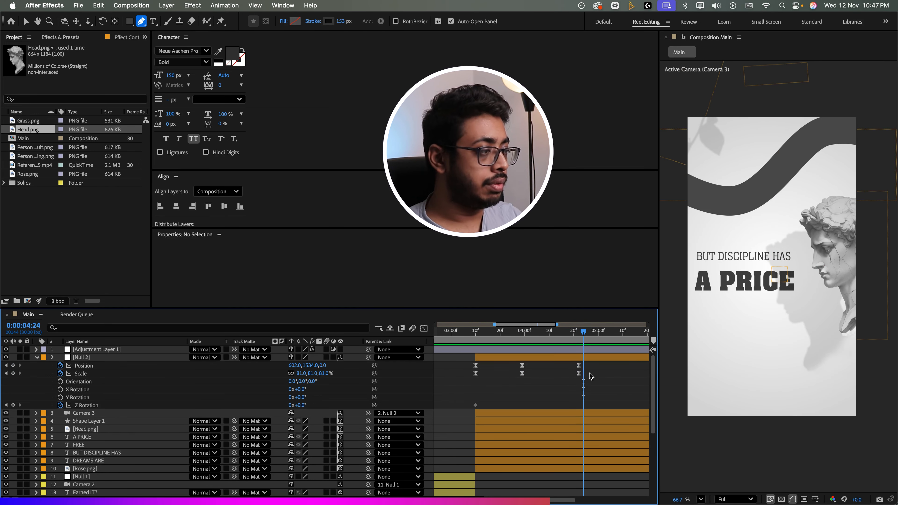
key("space")
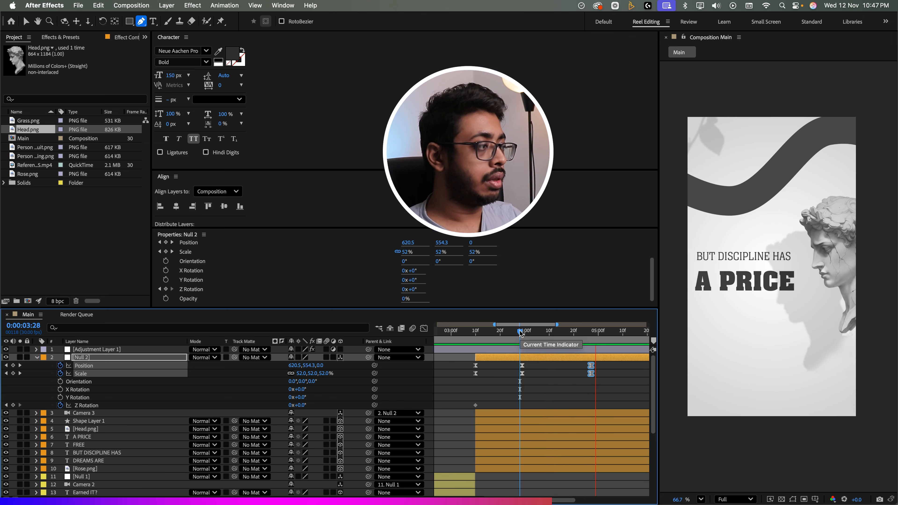
left_click(598, 374)
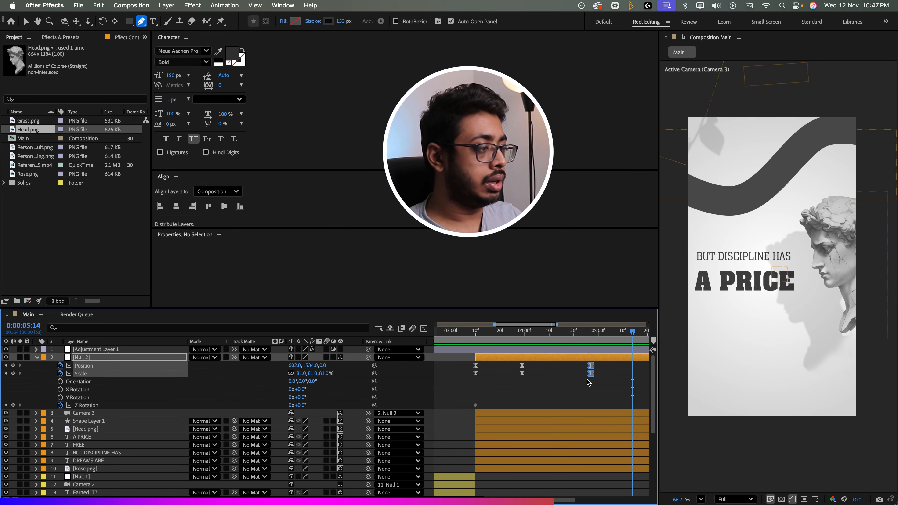
left_click_drag(606, 362, 627, 374)
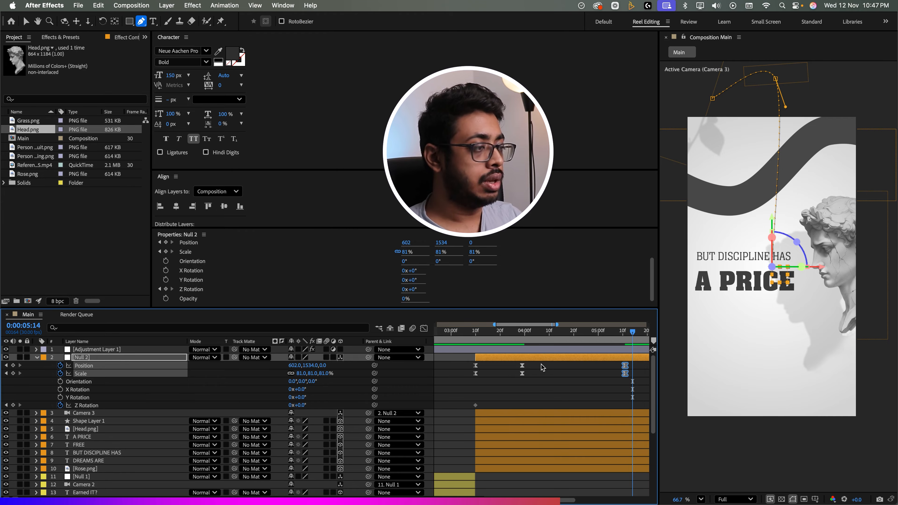
mouse_move(541, 365)
left_mouse_down()
mouse_move(520, 375)
mouse_move(549, 372)
left_mouse_up()
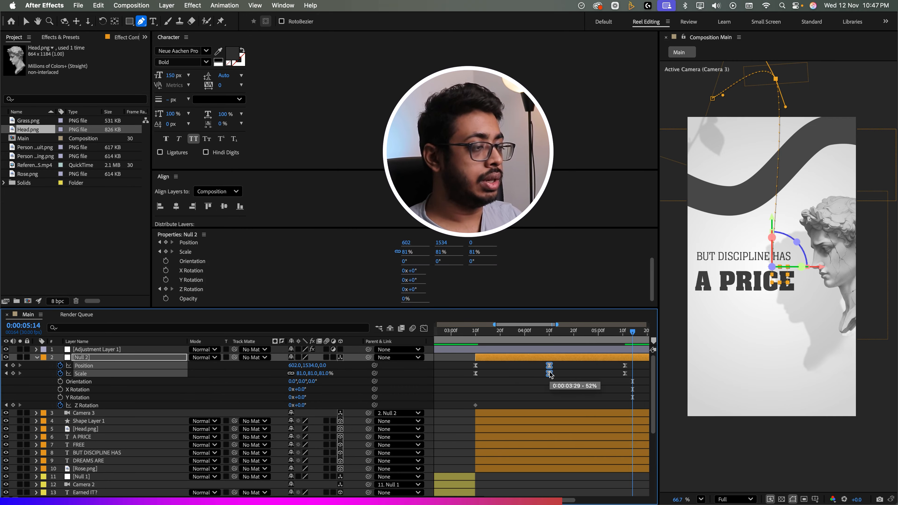
left_click(475, 338)
key("space")
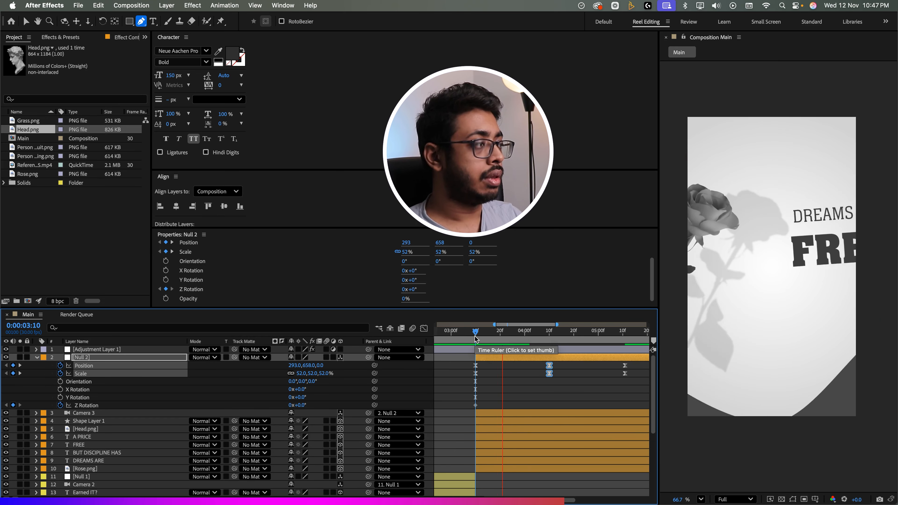
key("space")
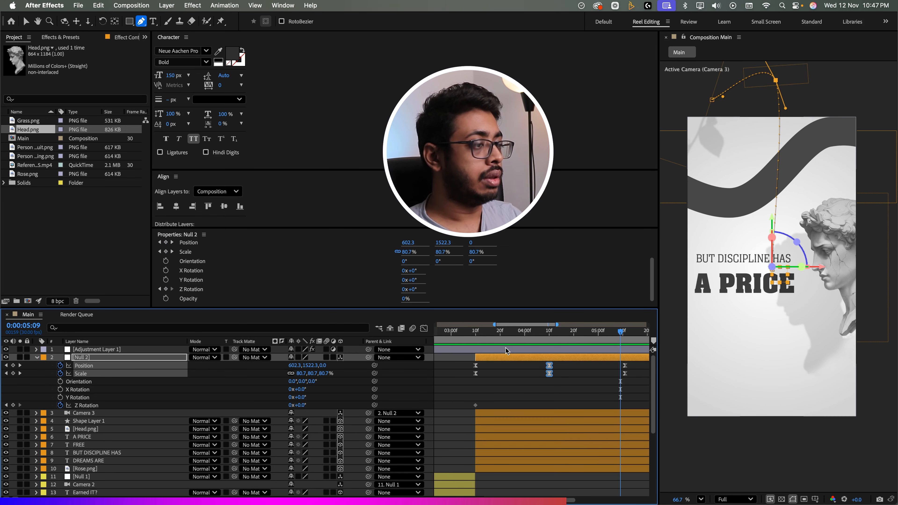
- Pull the first motion path handle of Null 2 upward to curve the start of the move, then preview from 0:00:03:10
left_click_drag(479, 337, 513, 342)
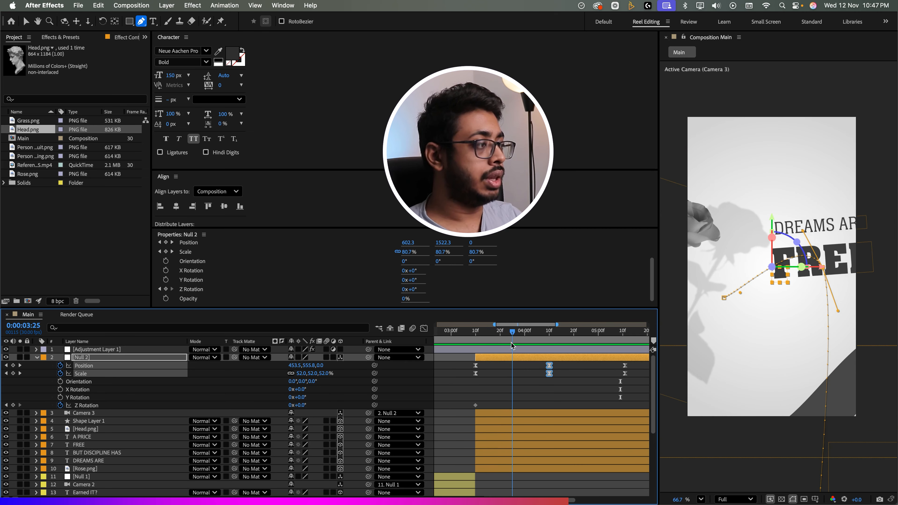
left_click_drag(724, 299, 732, 278)
left_click_drag(805, 236, 815, 239)
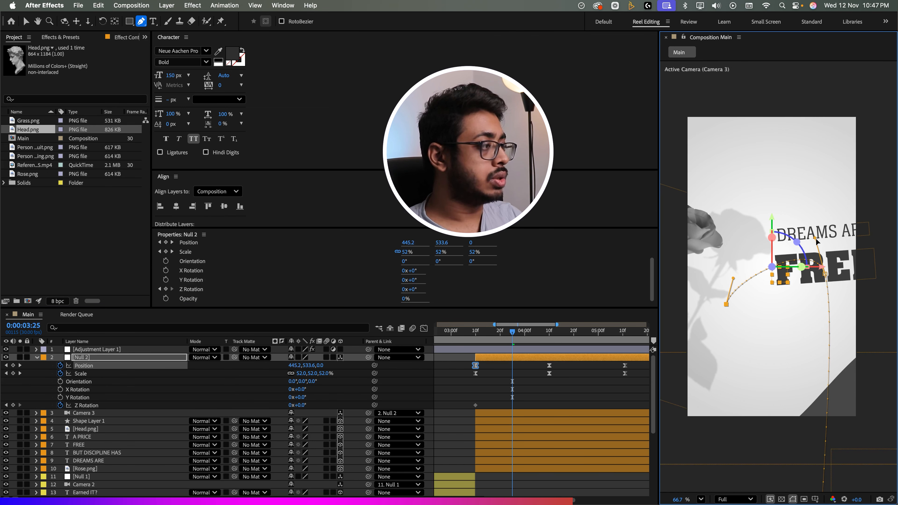
left_click(476, 339)
key("space")
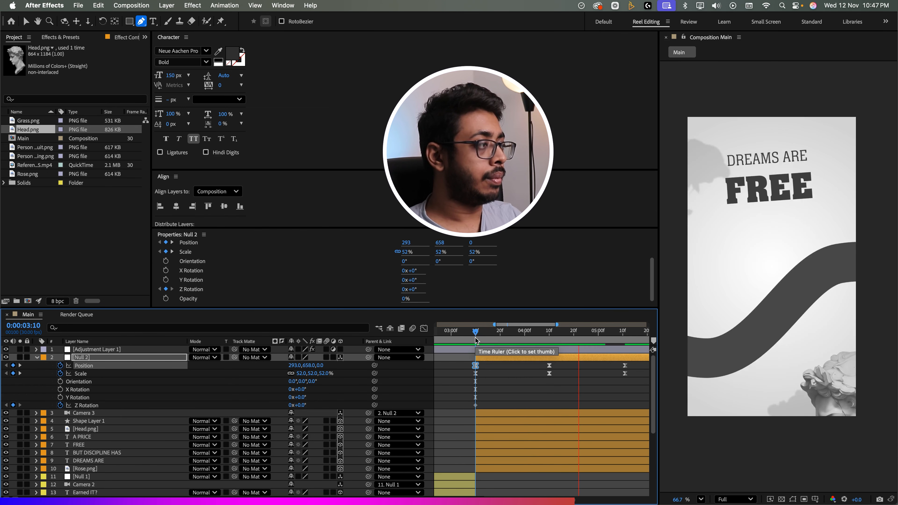
- Lower Null 2's first motion path handle for a flatter start of the curve and preview the move again
left_click(771, 258)
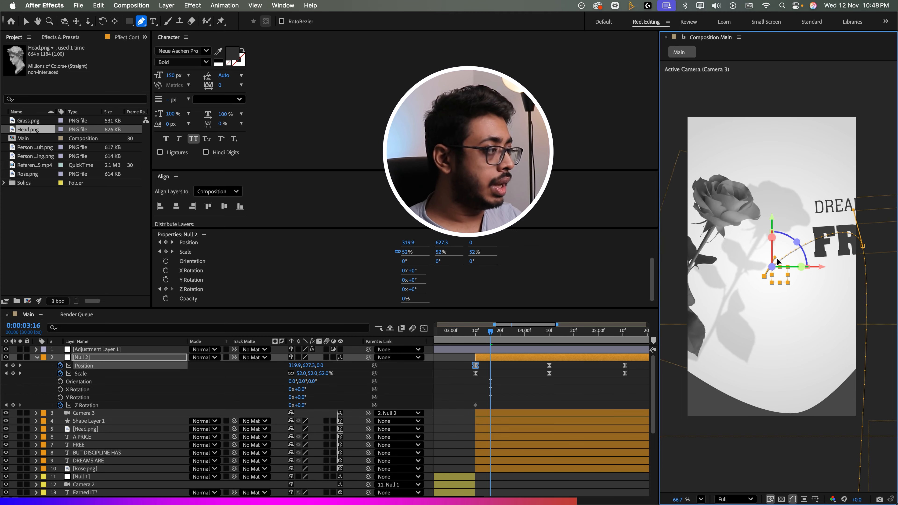
left_click_drag(776, 258, 787, 266)
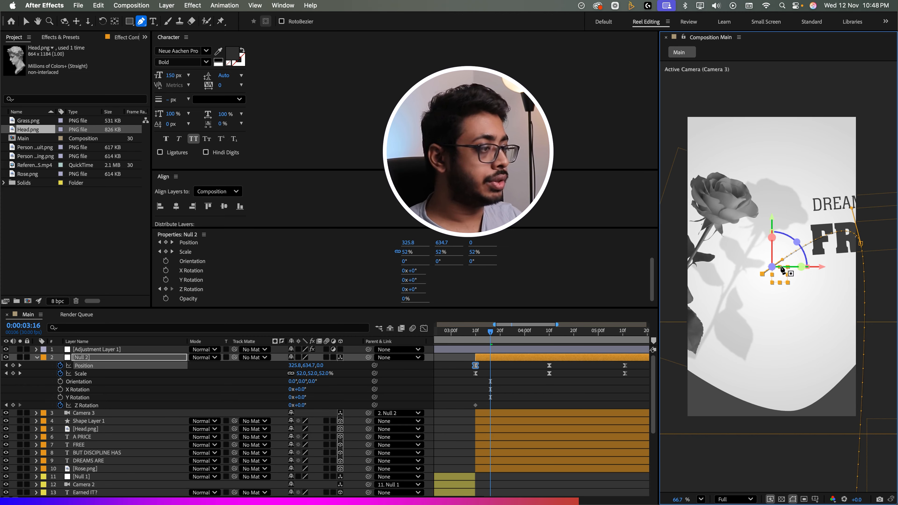
left_click(475, 339)
key("space")
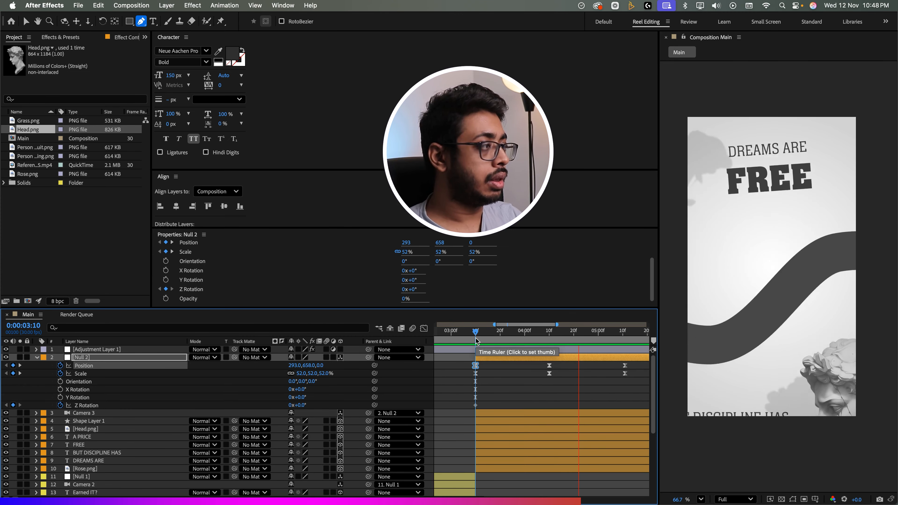
key("space")
- Refine the motion path handles between the rose and the DREAMS ARE FREE caption, then preview the camera move to the statue head
left_click_drag(487, 339, 518, 338)
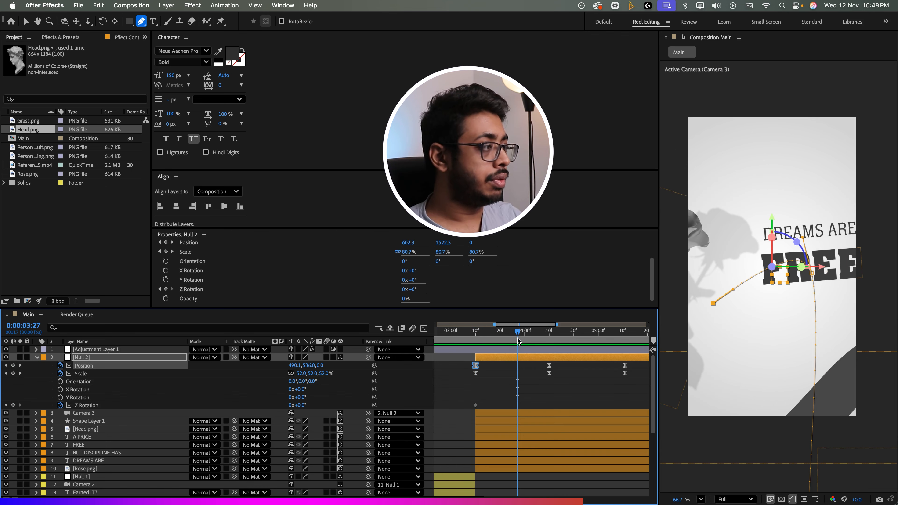
left_click_drag(798, 244, 748, 252)
left_click_drag(734, 258, 748, 253)
key("space")
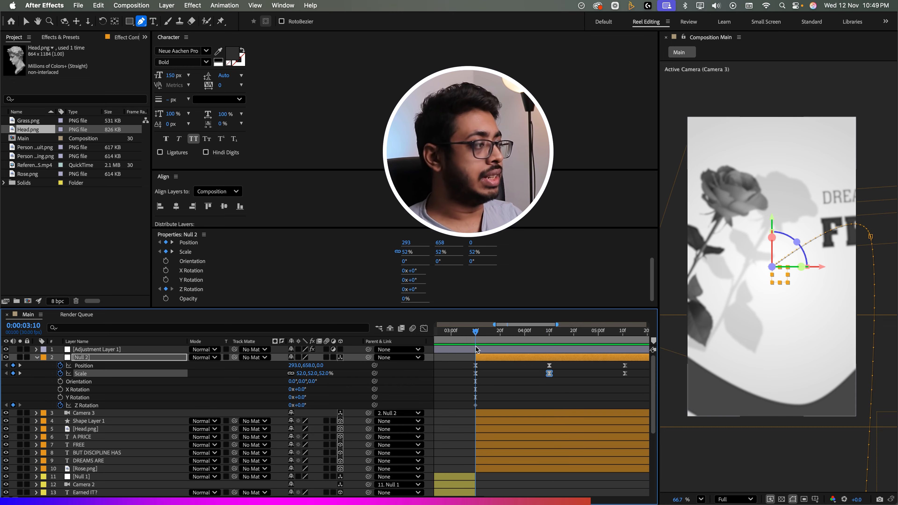
key("space")
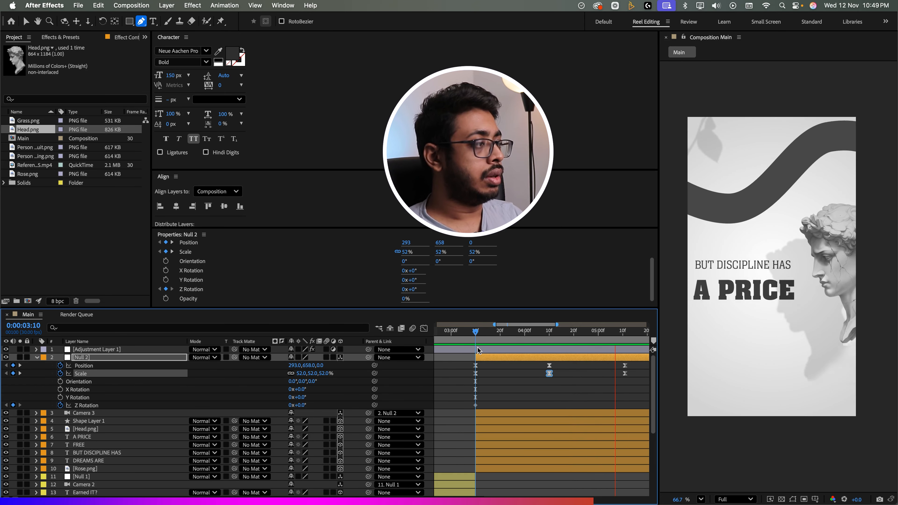
key("space")
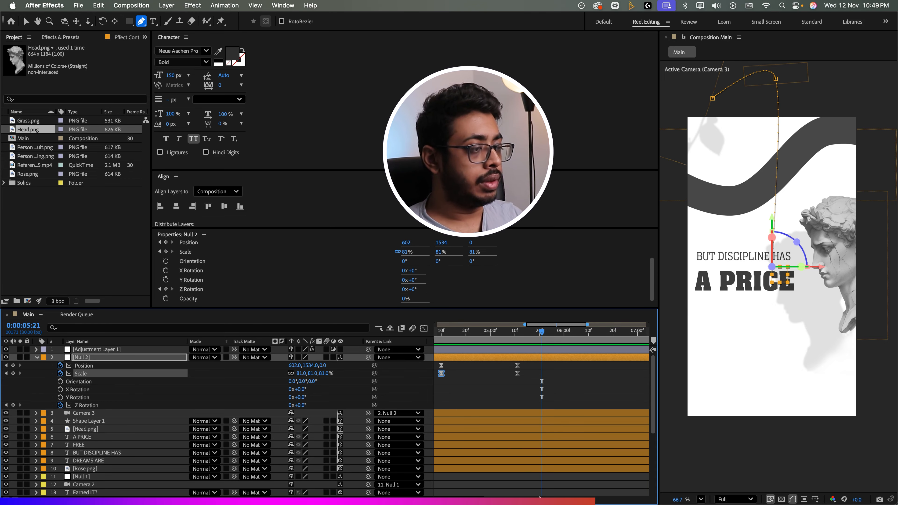
- Delete Null 2's middle Scale keyframe at 0:00:04:10 and preview the camera move from 0:00:03:10
scroll(529, 374, "left", 5)
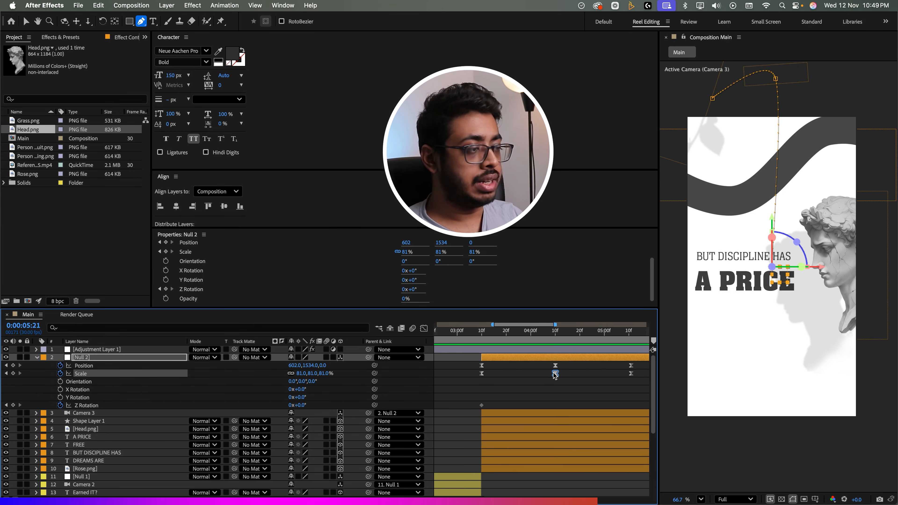
key("Delete")
left_click(555, 341)
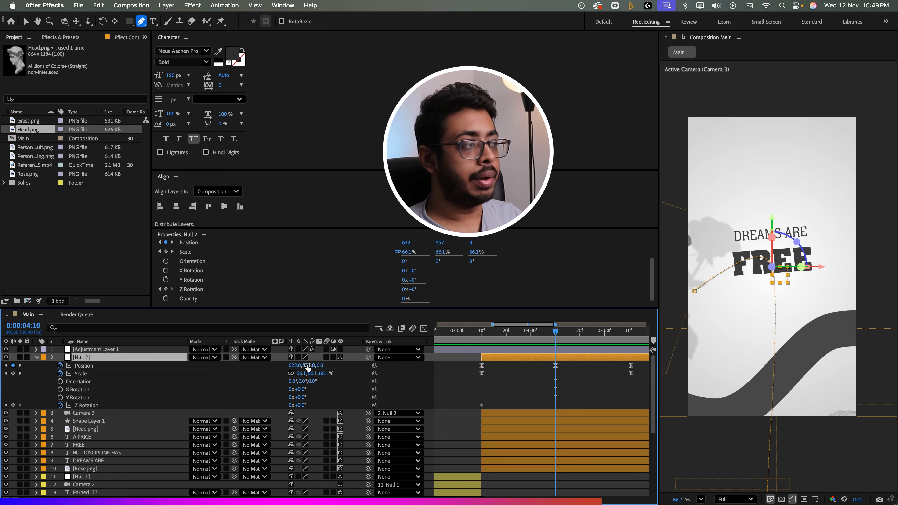
left_click(484, 340)
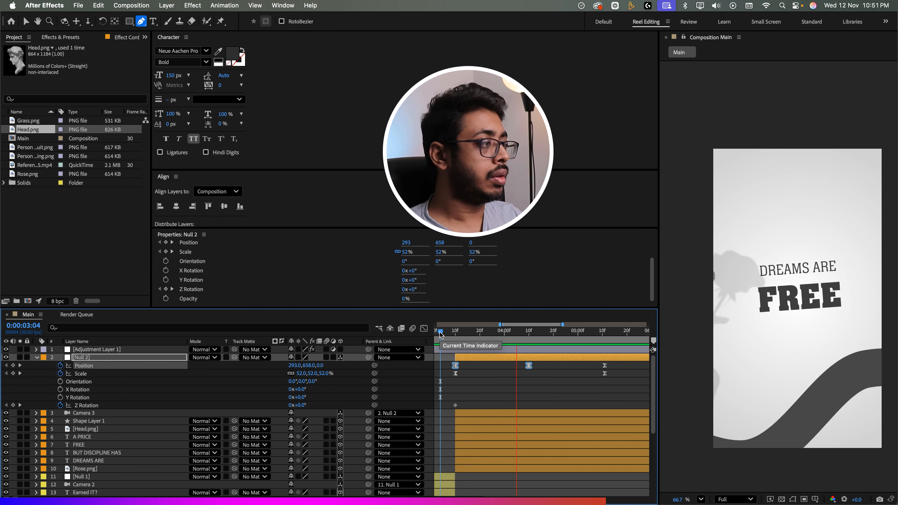
left_click_drag(440, 334, 456, 332)
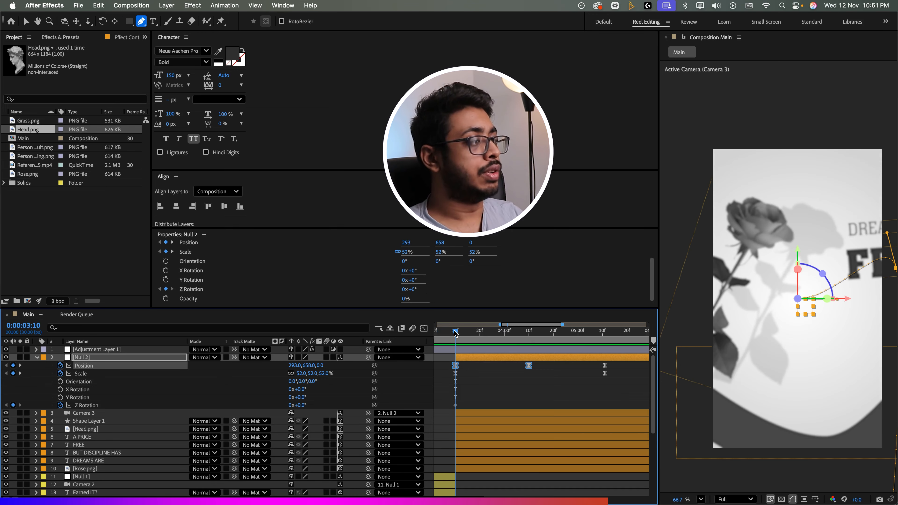
key("space")
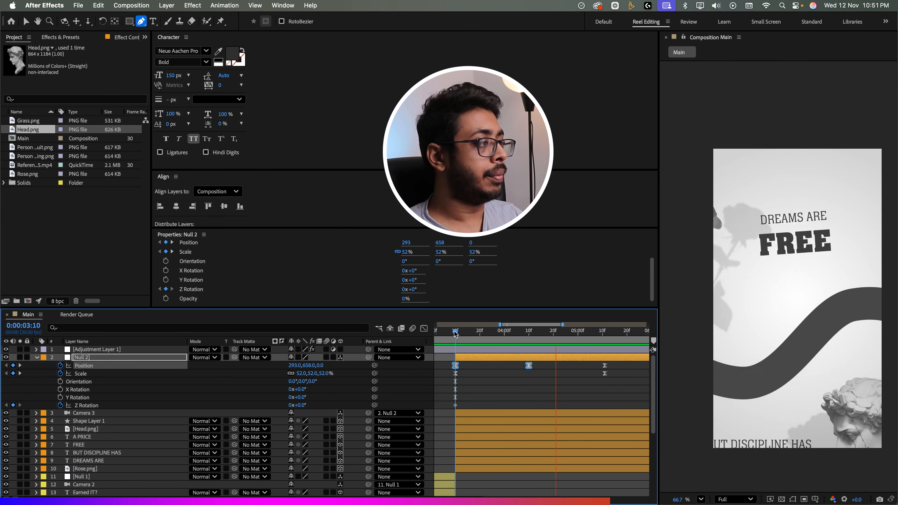
key("space")
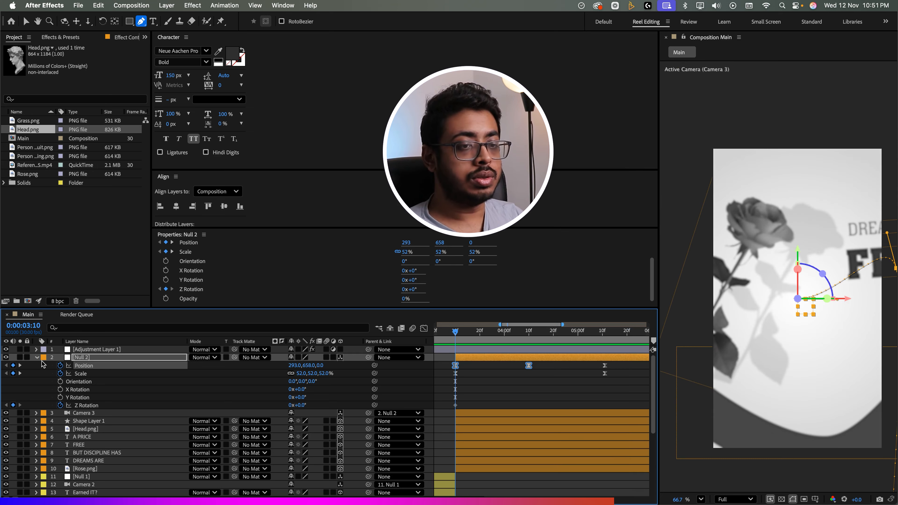
- Set starting Position and Z Rotation keyframes on the Rose.png layer at 0:00:03:10
left_click(37, 357)
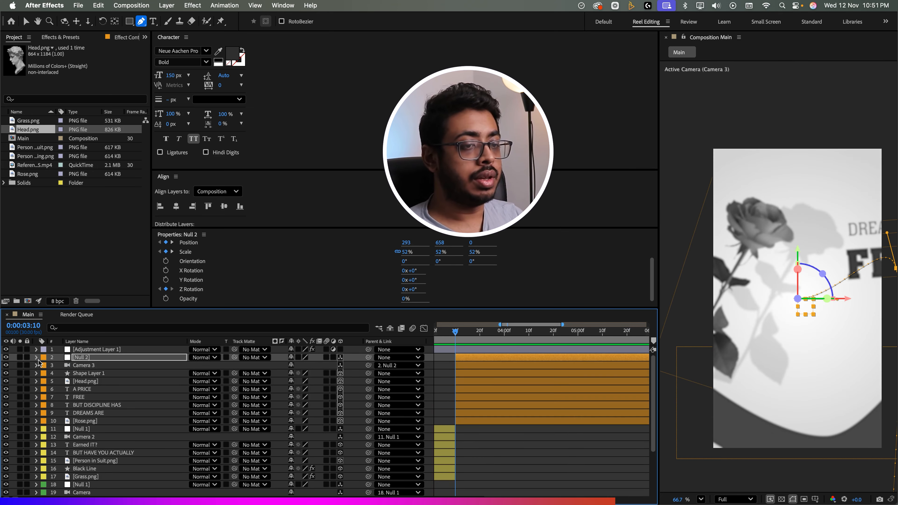
left_click(105, 421)
key("r")
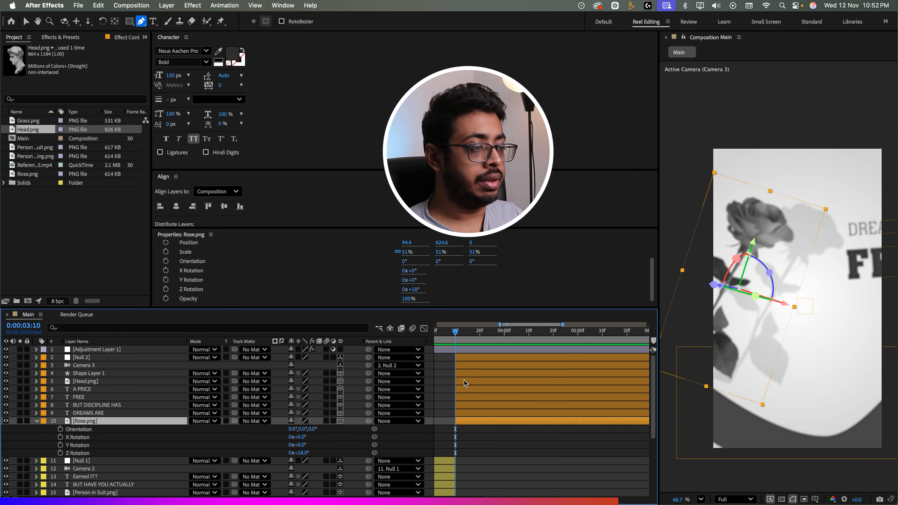
left_click(60, 453)
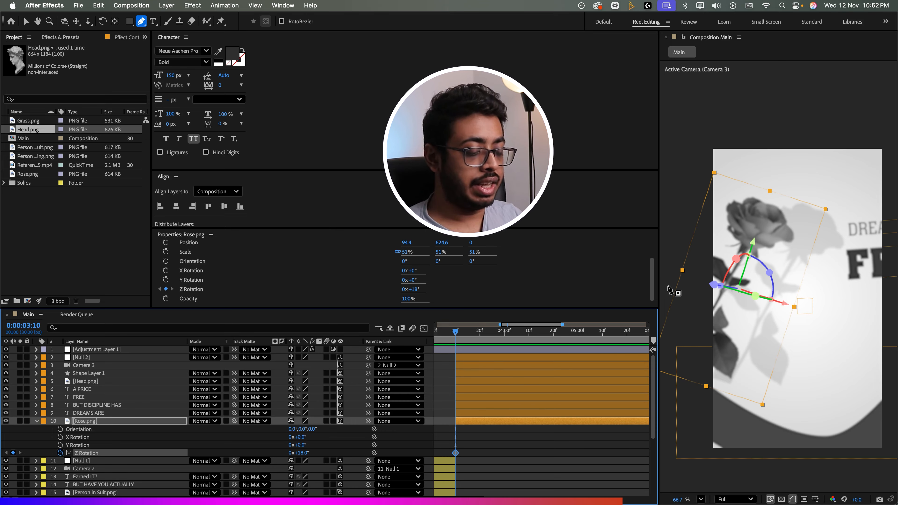
key("alt+shift+p")
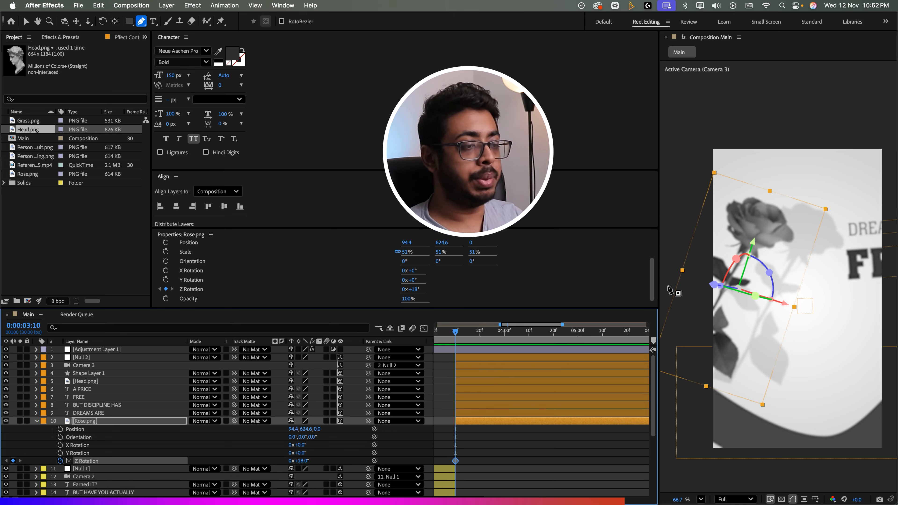
- At 0:00:03:21, set the rose's Z Rotation to 34° and Position to 156.4, 568.6, and preview the movement
left_click_drag(457, 332, 483, 340)
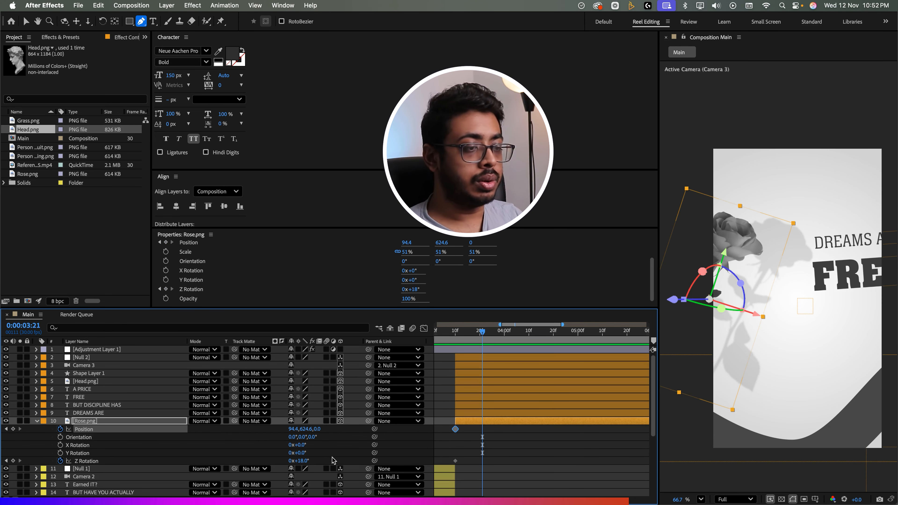
left_click_drag(303, 461, 309, 460)
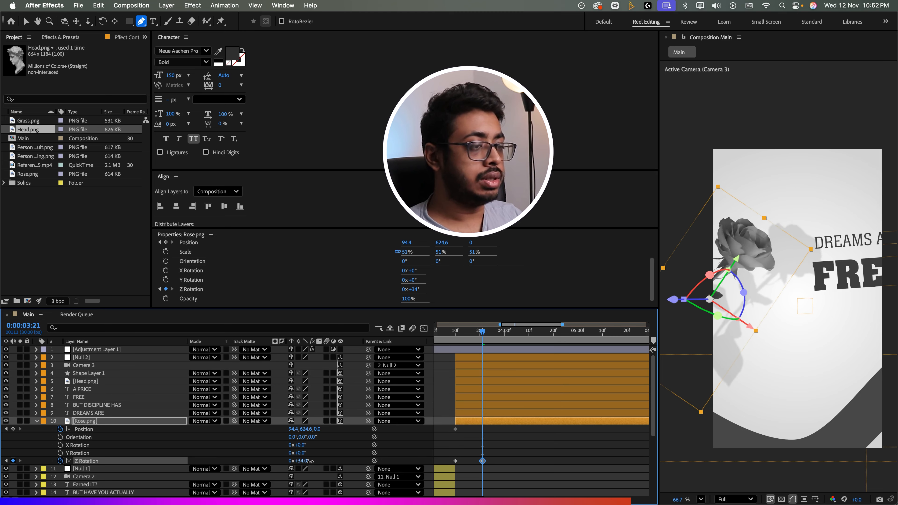
left_click_drag(303, 428, 329, 426)
left_click_drag(458, 334, 448, 360)
key("space")
key("space")
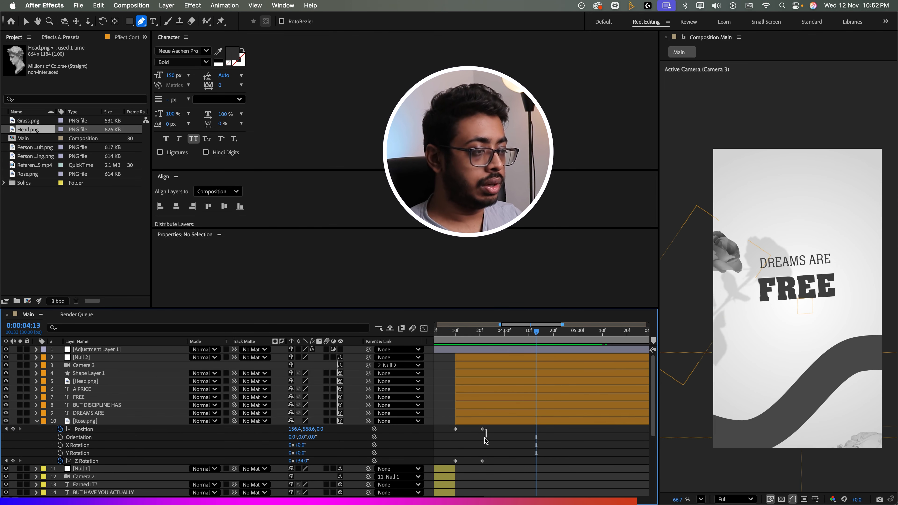
- Delay the rose's ending Position and Z Rotation keyframes by about five frames and preview the slower motion
left_click_drag(473, 426, 496, 462)
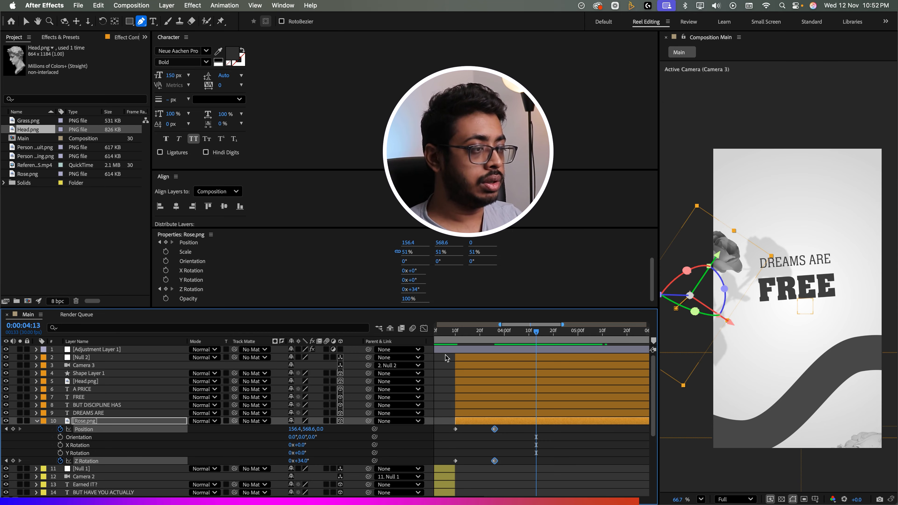
key("space")
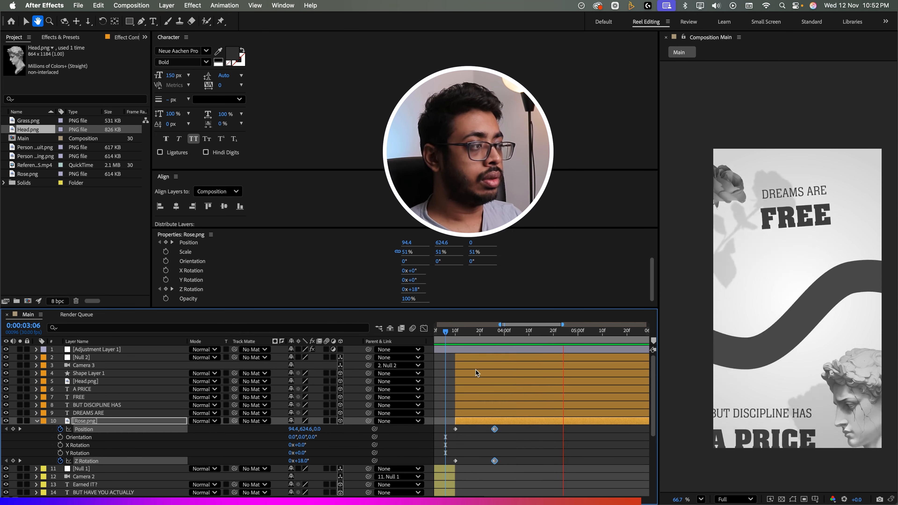
key("space")
- Check the DREAMS ARE FREE text reveal in the QuickTime reference video, then return to After Effects
left_click_drag(482, 335, 519, 355)
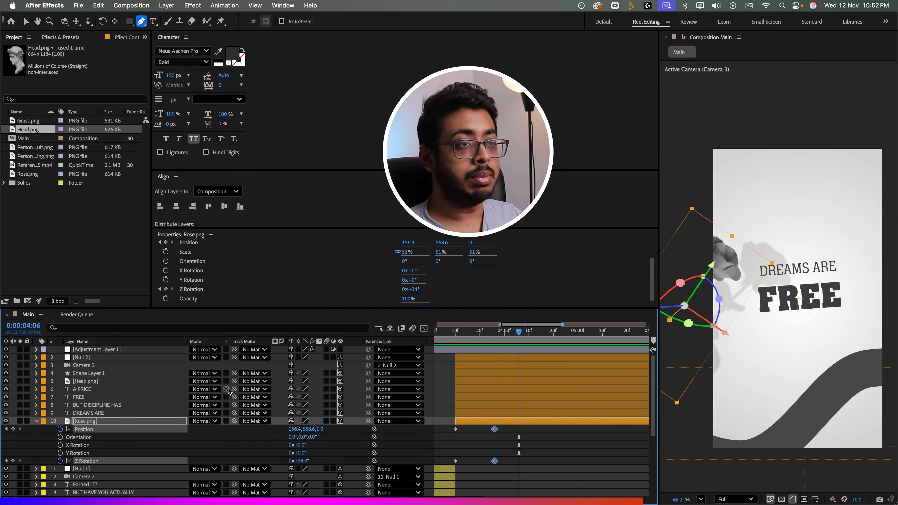
key("super+Tab")
mouse_move(149, 420)
left_mouse_down()
mouse_move(136, 422)
mouse_move(150, 422)
mouse_move(143, 424)
left_mouse_up()
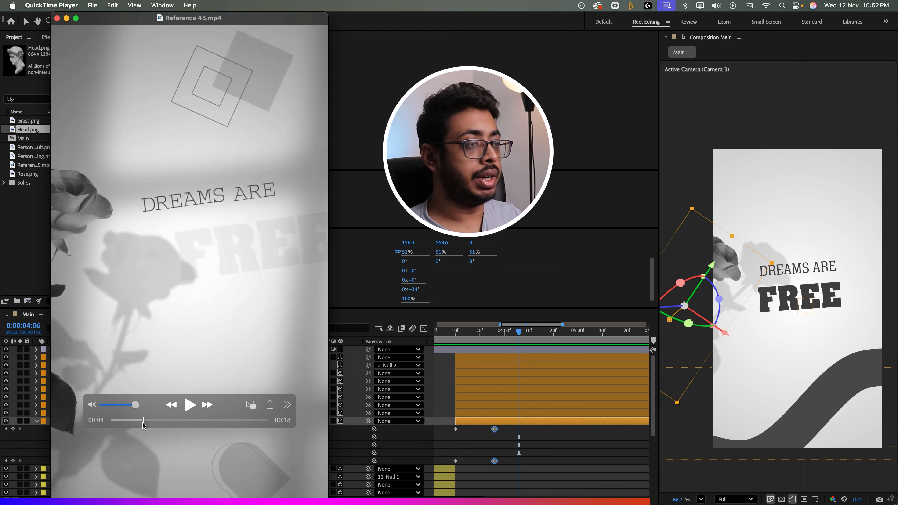
key("super+Tab")
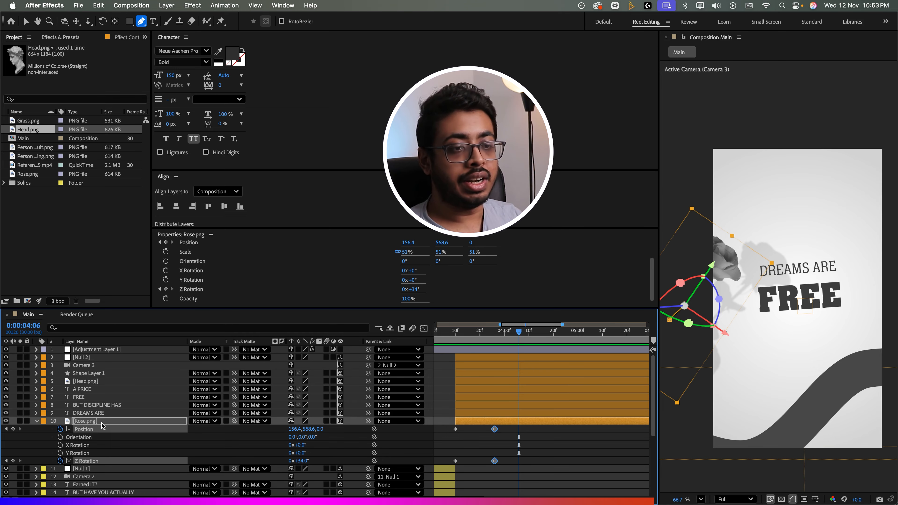
- Copy Animator 1 from the BUT HAVE YOU ACTUALLY text layer
scroll(84, 436, "down", 5)
left_click(94, 456)
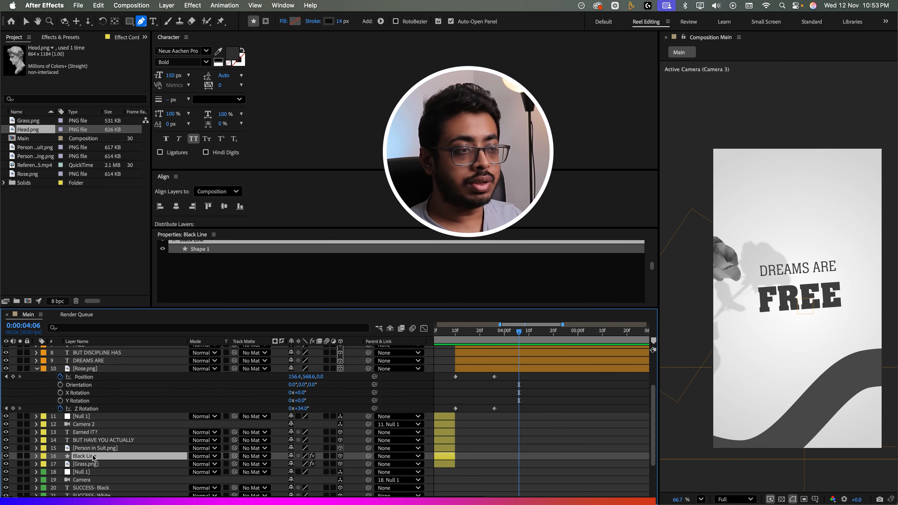
left_click_drag(509, 325, 478, 324)
left_click_drag(480, 332, 489, 333)
left_click(102, 443)
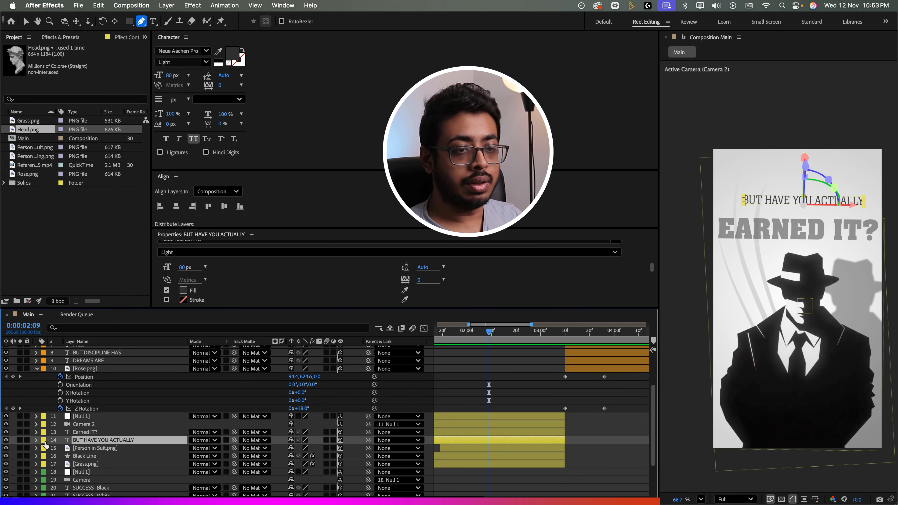
left_click(36, 440)
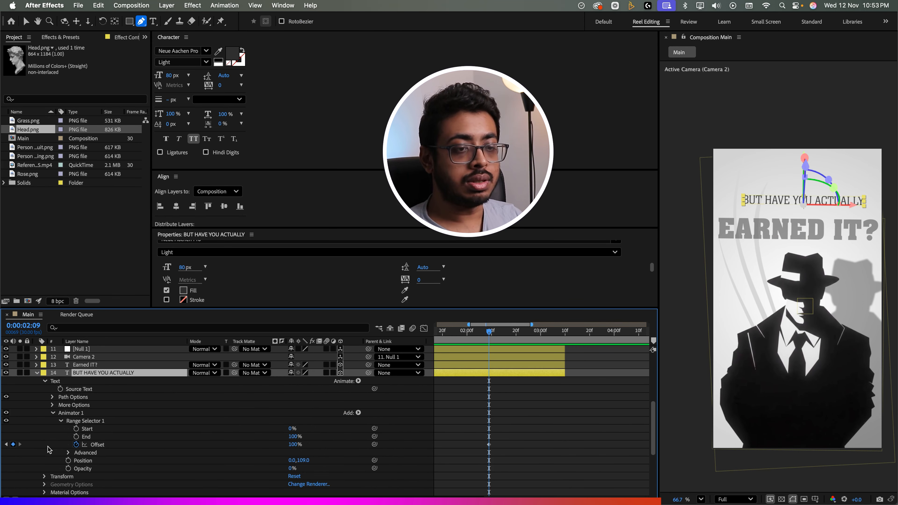
left_click(78, 414)
- Paste the copied text animator onto the DREAMS ARE layer at 0:00:03:10 and preview the reveal
scroll(91, 419, "up", 5)
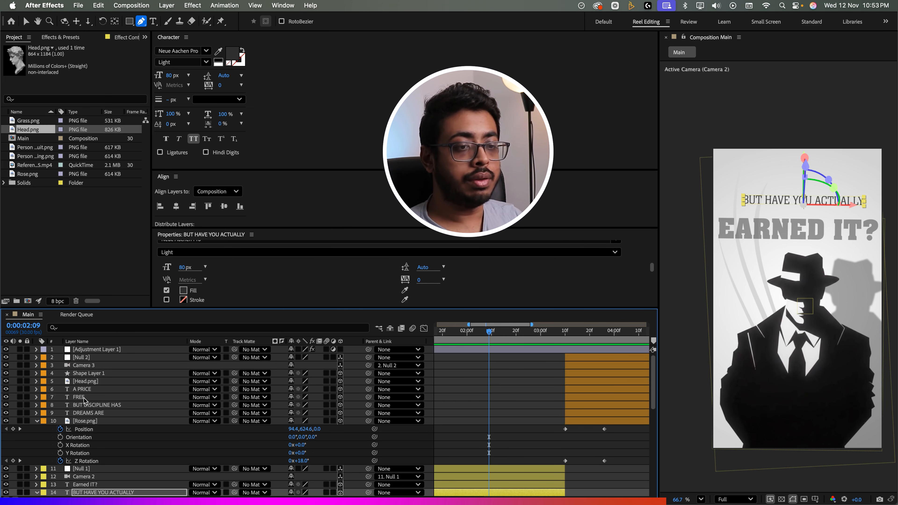
left_click(86, 413)
left_click(595, 339)
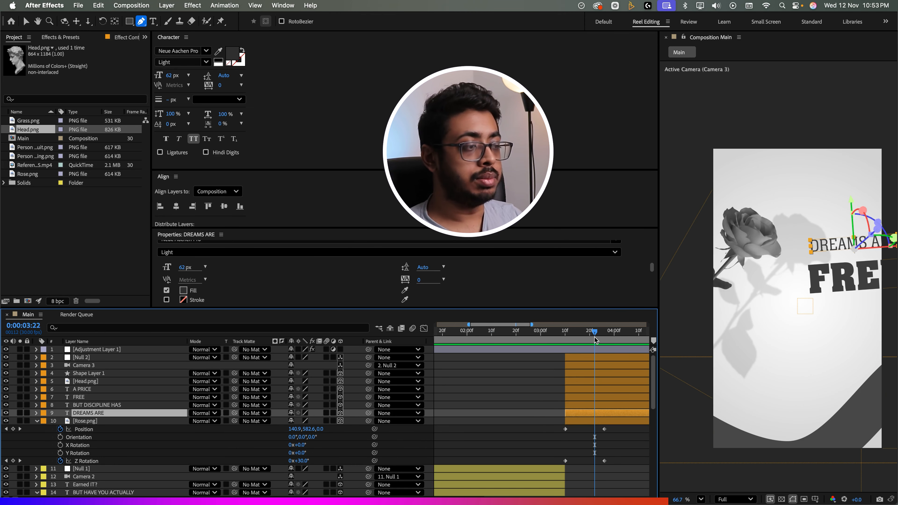
key("j")
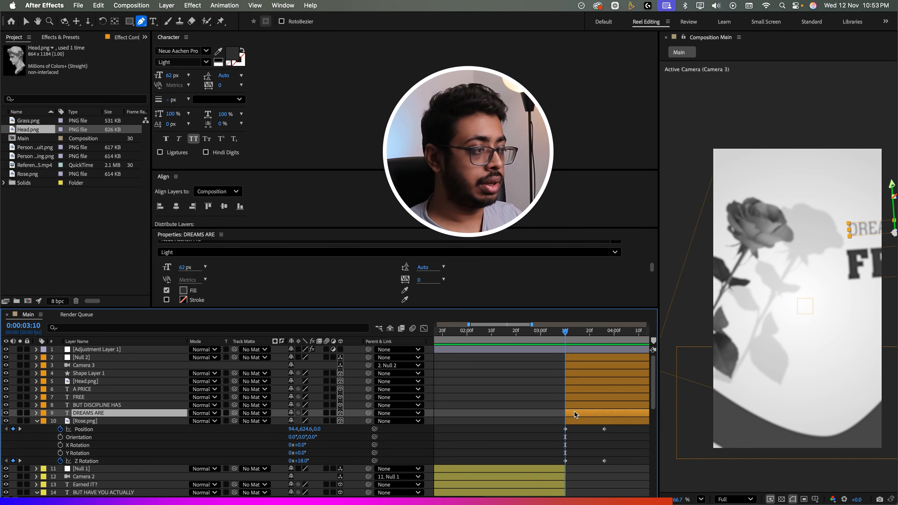
mouse_move(571, 339)
left_mouse_down()
mouse_move(614, 338)
mouse_move(578, 343)
left_mouse_up()
key("End")
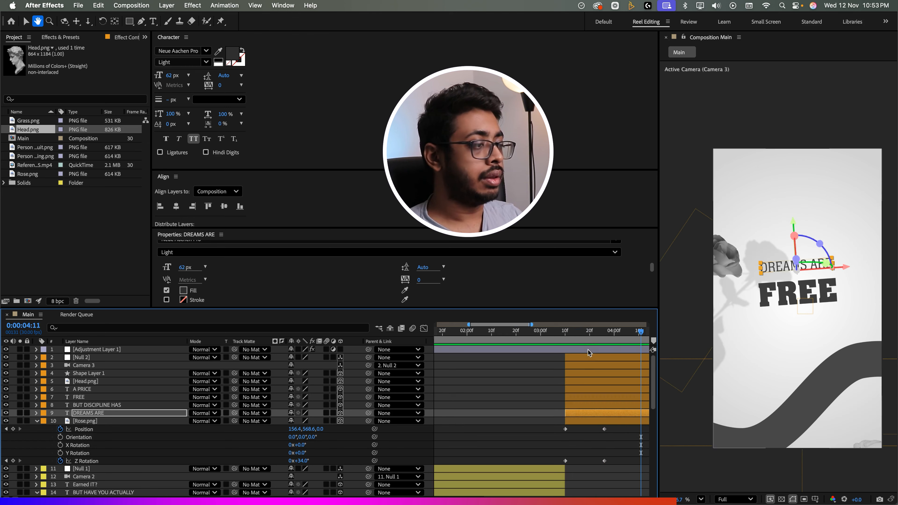
- Move the DREAMS ARE layer's ending Offset keyframe earlier to about 0:00:03:21 and preview the faster reveal
key("u")
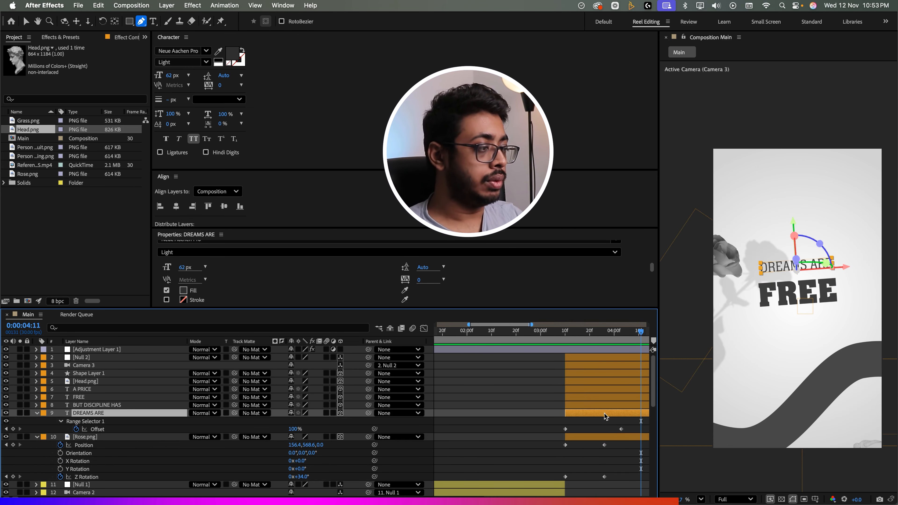
left_click_drag(621, 429, 595, 429)
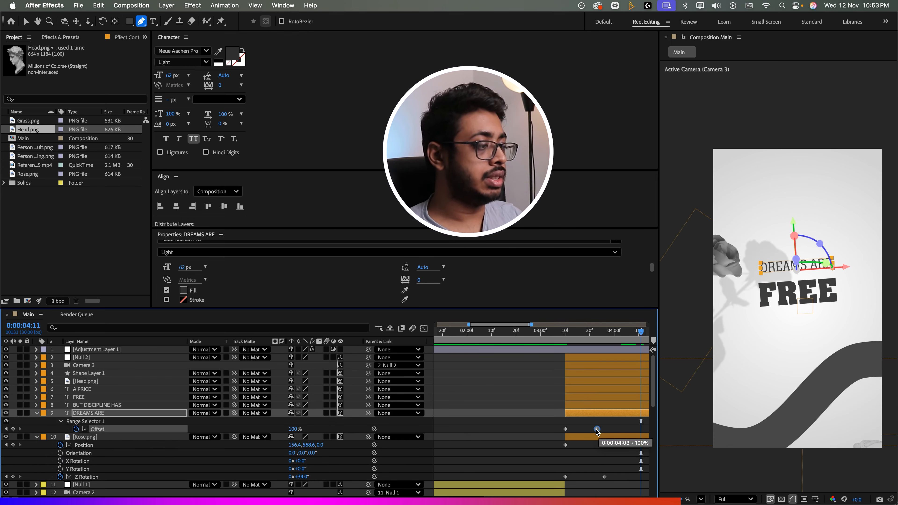
left_click(563, 331)
key("space")
- Add an Opacity text animator to the FREE layer and set its Opacity to 0%
left_click(79, 397)
left_click(37, 398)
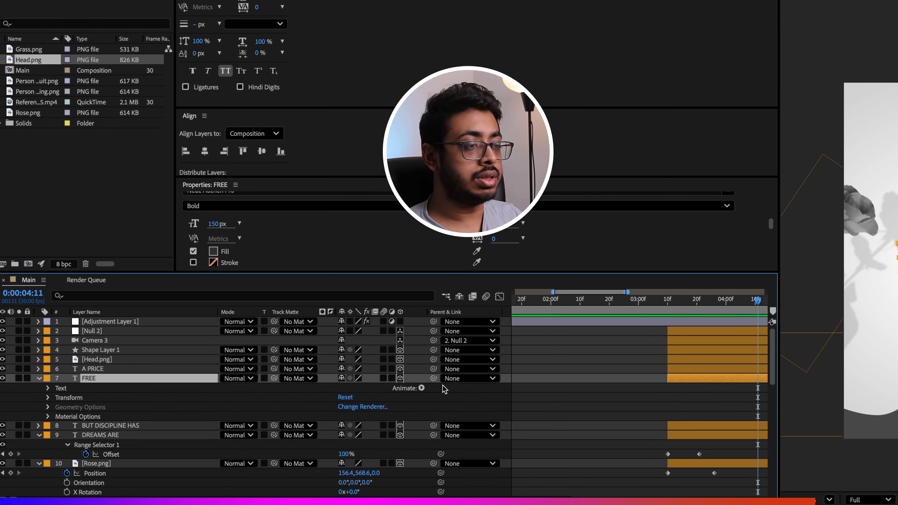
left_click(421, 388)
left_click(477, 347)
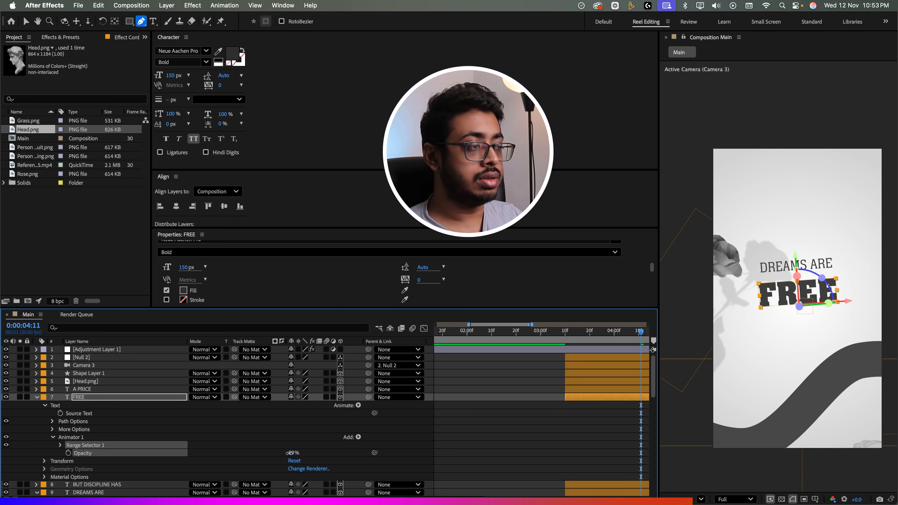
left_click_drag(290, 453, 272, 453)
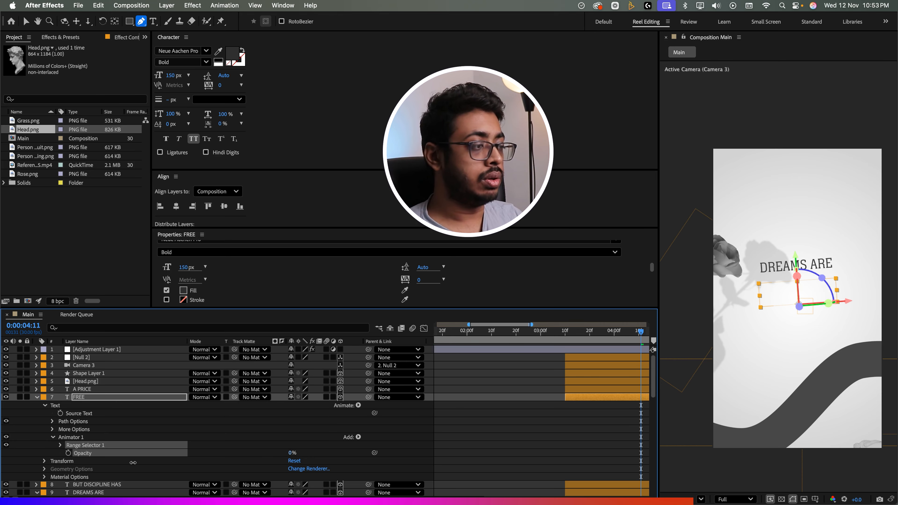
- Keyframe the FREE range selector's Offset from 0% at 0:00:03:24 to 100% at 0:00:04:05
left_click(61, 445)
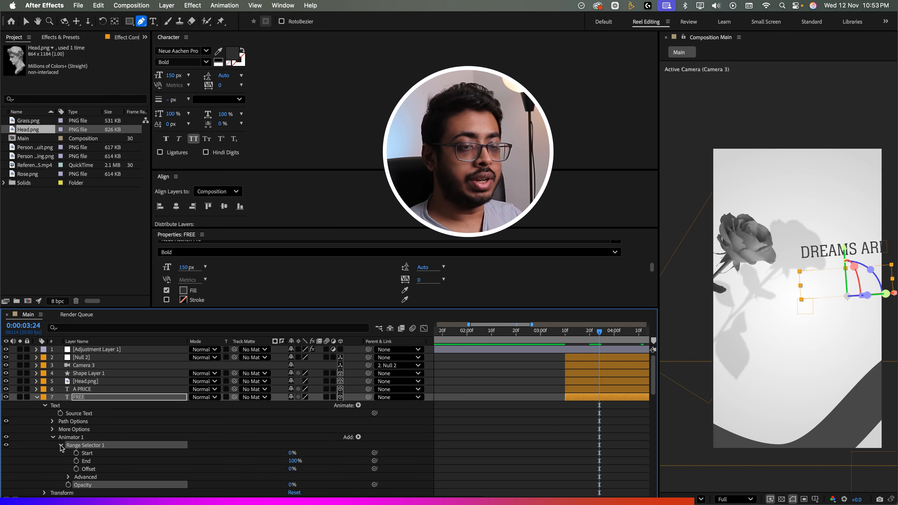
left_click(76, 469)
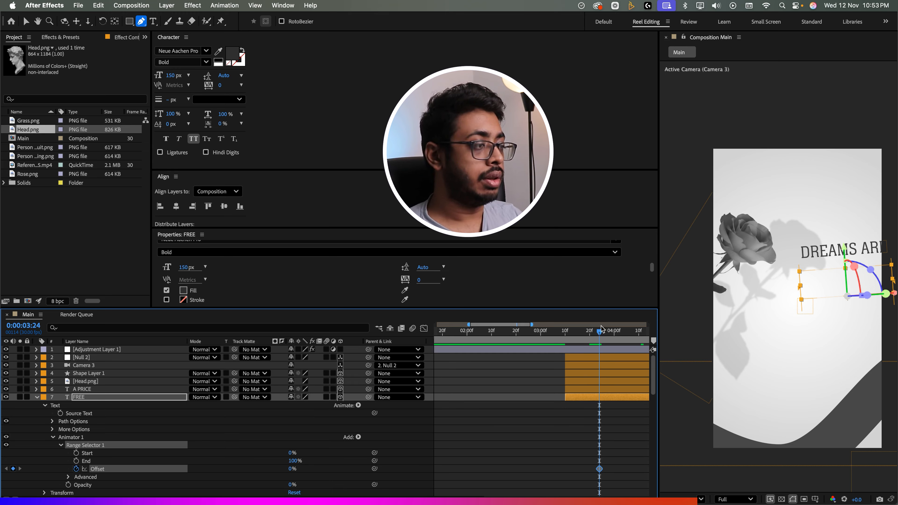
left_click_drag(601, 330, 626, 331)
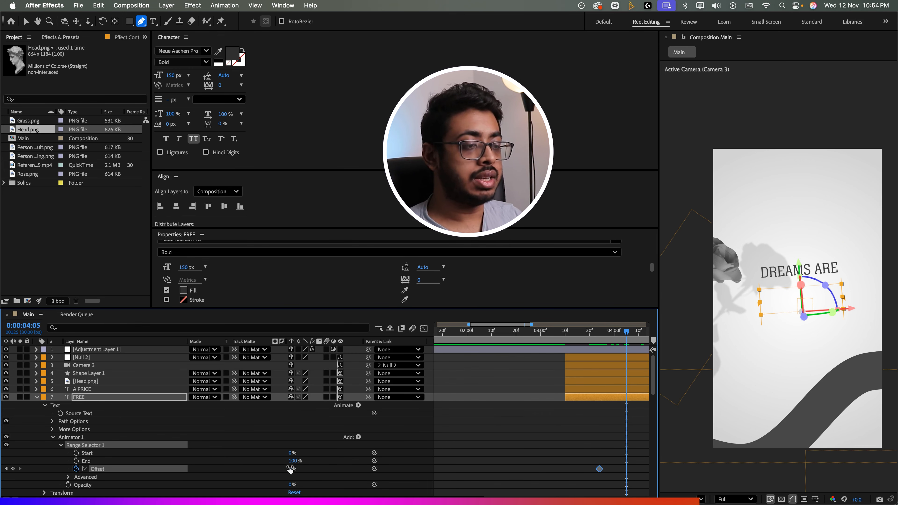
left_click_drag(290, 470, 332, 469)
- Review the Based On options of the FREE range selector, keep Characters, and preview the text reveal
left_click(69, 477)
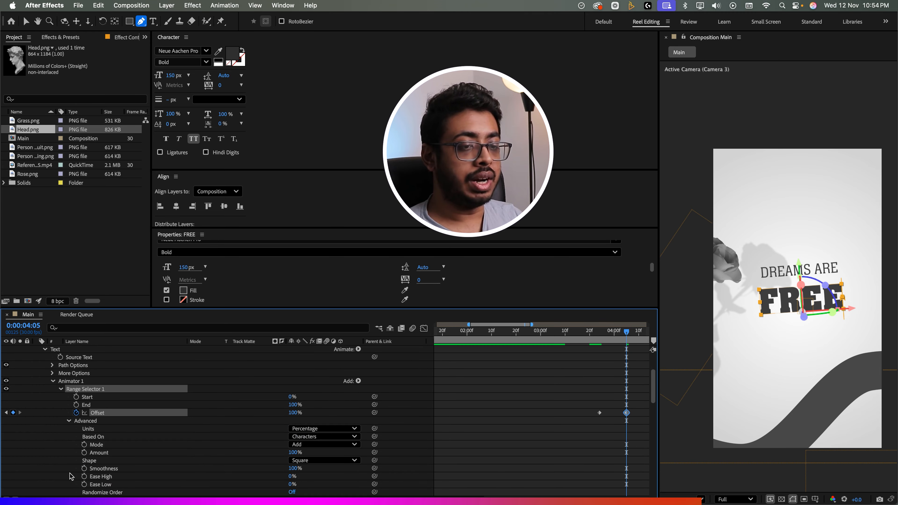
left_click(325, 437)
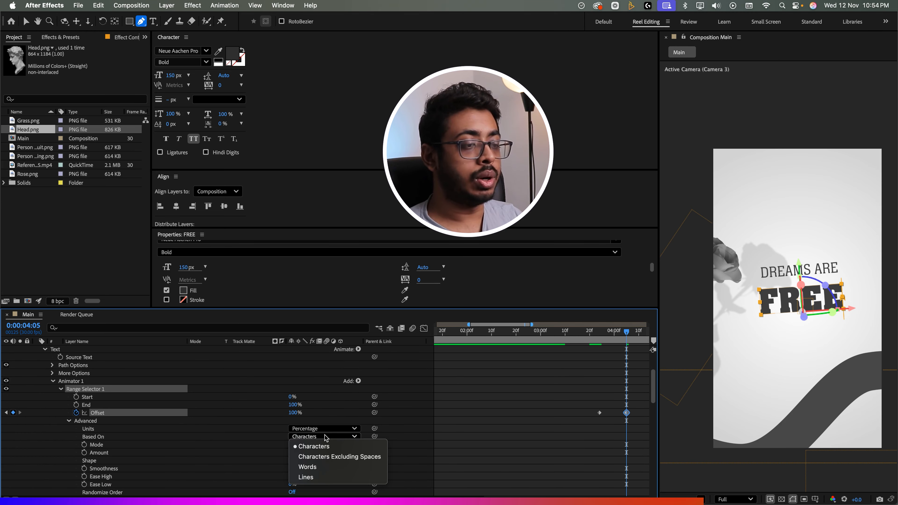
left_click(326, 467)
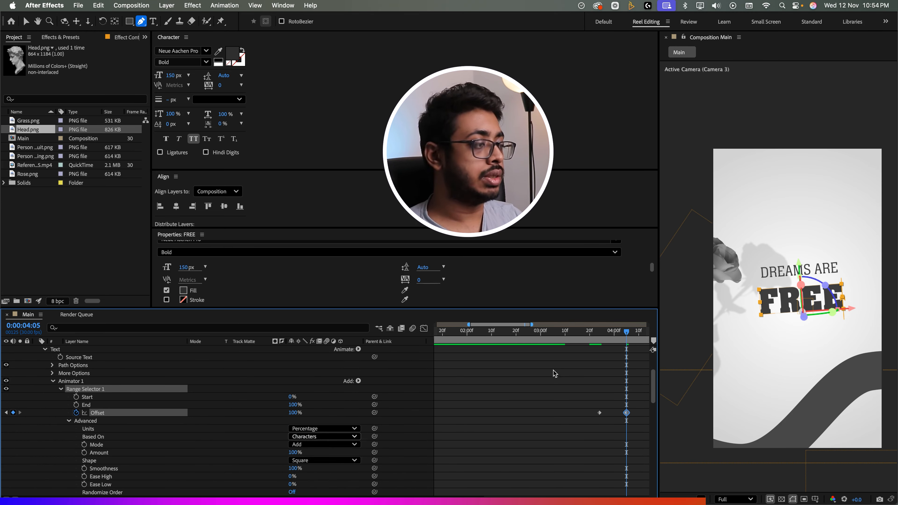
left_click(562, 339)
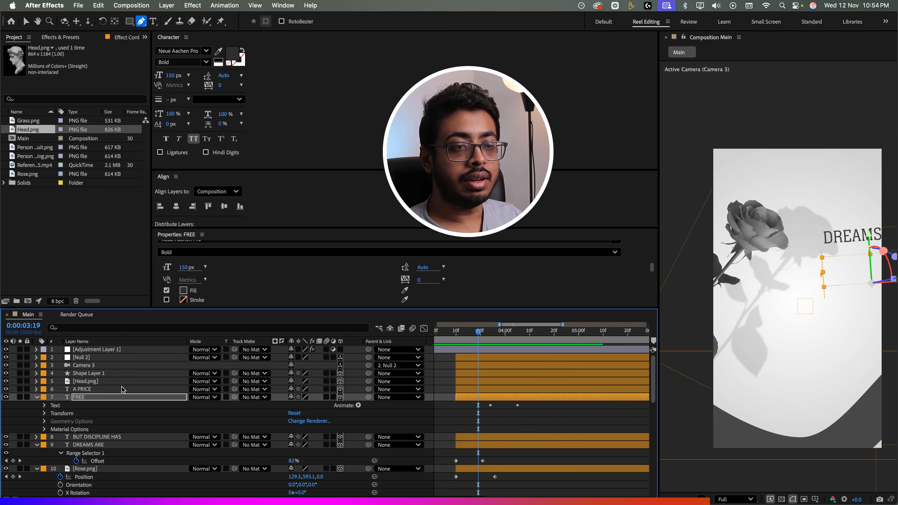
- Rename Shape Layer 1 as S Curve and add Trim Paths to its contents
left_click(101, 374)
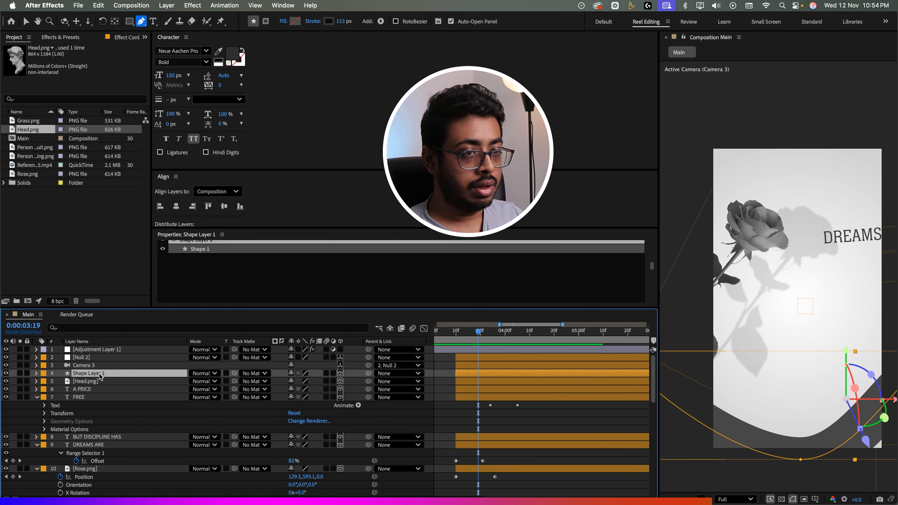
key("Return")
type("S Curve")
key("Return")
left_click(37, 373)
left_click(357, 382)
left_click(444, 441)
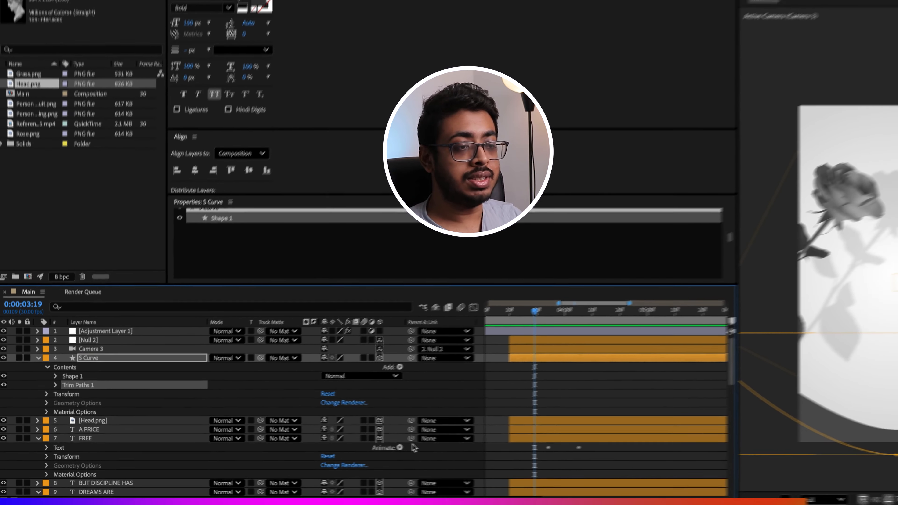
- Keyframe the S Curve's Trim Paths End from 0% at 0:00:03:10 to 100% at 0:00:04:10
left_click(54, 397)
left_click_drag(467, 338, 455, 339)
left_click_drag(295, 413, 133, 429)
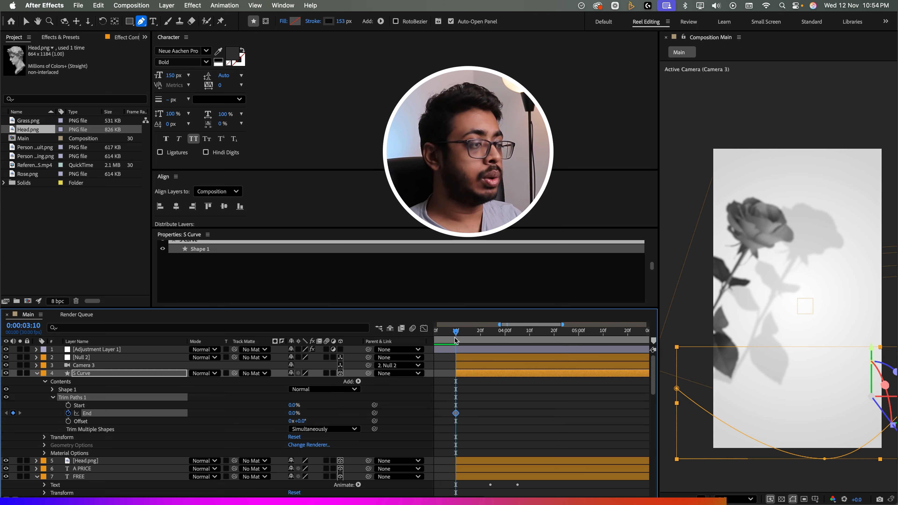
left_click_drag(456, 338, 529, 342)
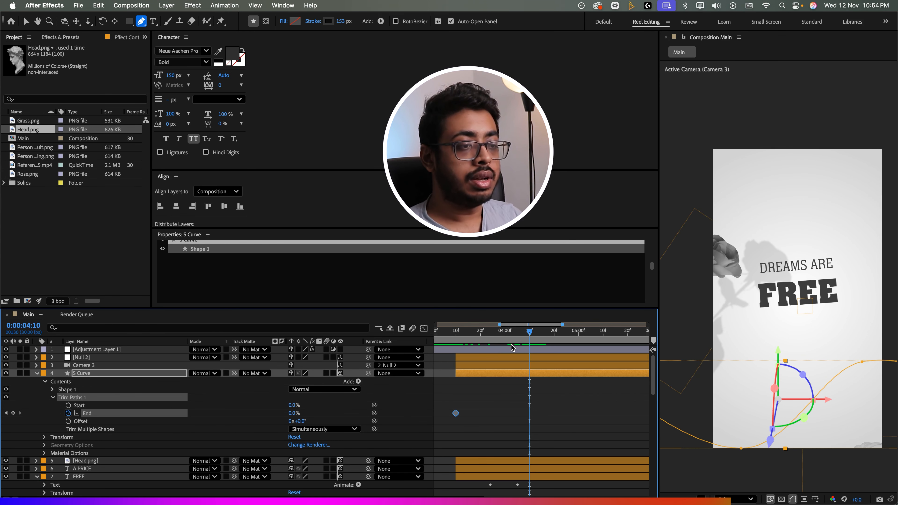
left_click_drag(292, 415, 445, 415)
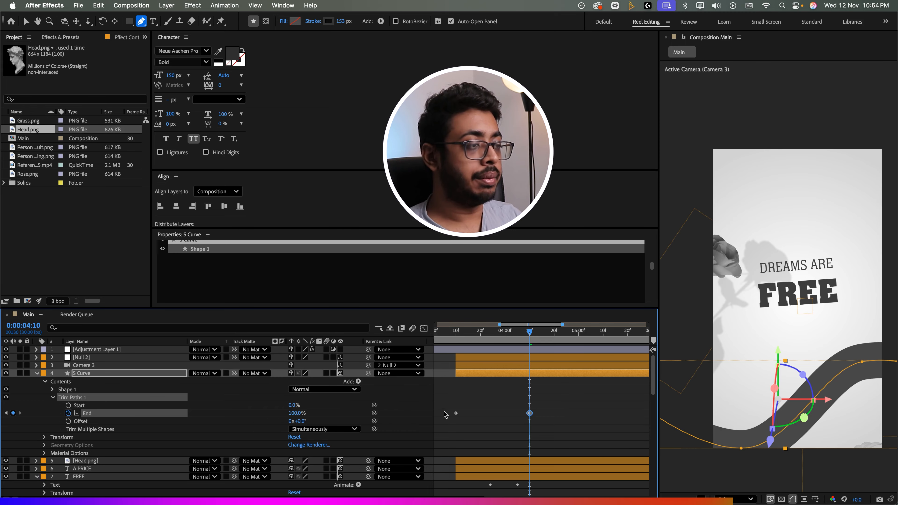
- Preview the S Curve draw-on and slow it by moving its 100% End keyframe to just before 0:00:05:00
left_click(457, 337)
key("space")
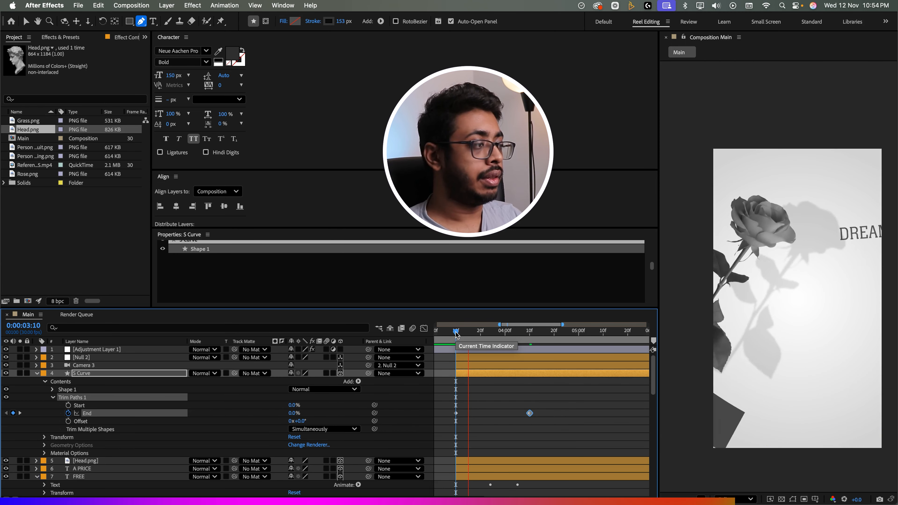
key("space")
left_click_drag(468, 340, 529, 358)
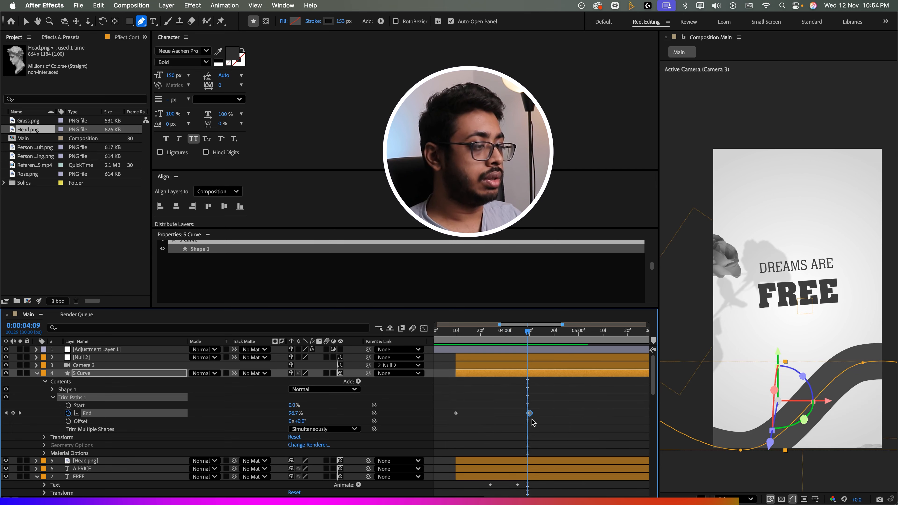
left_click_drag(536, 416, 569, 416)
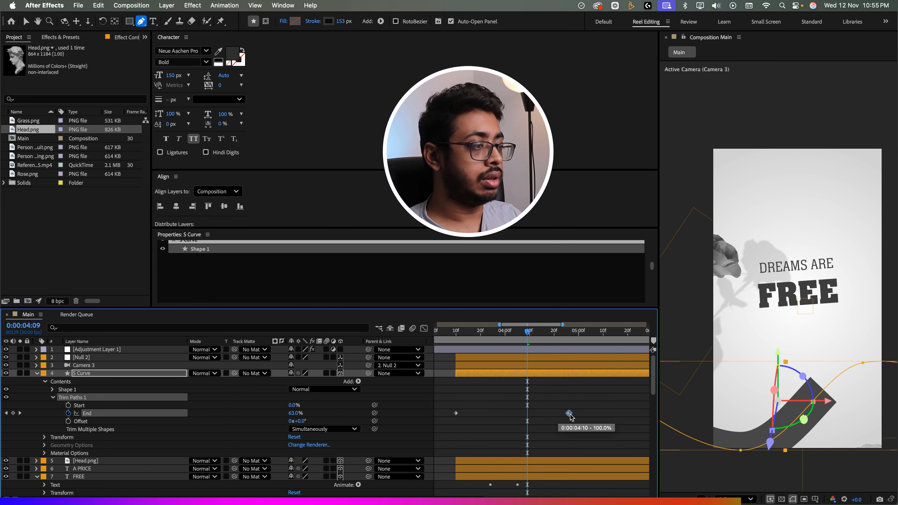
left_click(451, 333)
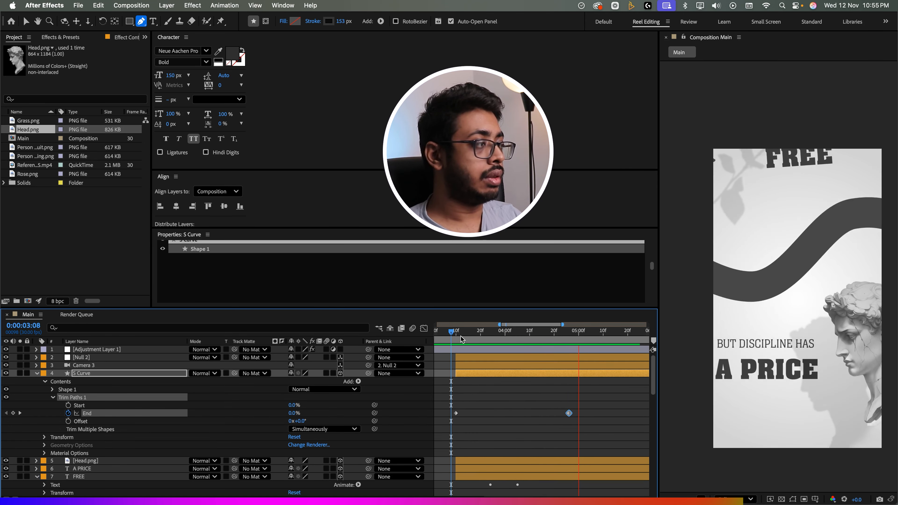
key("space")
- Fit the composition view up to 200% and play the whole animation from the start to check the third scene
left_click_drag(461, 335, 492, 345)
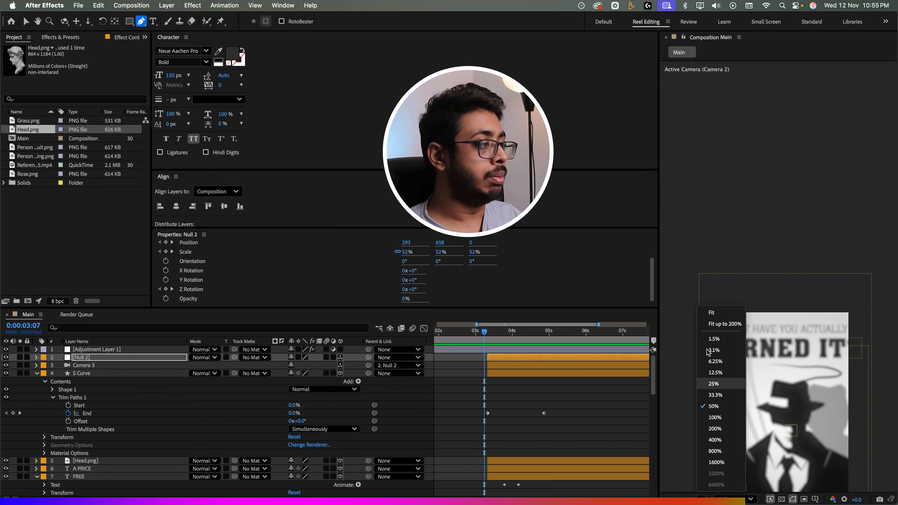
left_click(719, 324)
key("v")
left_click(478, 341)
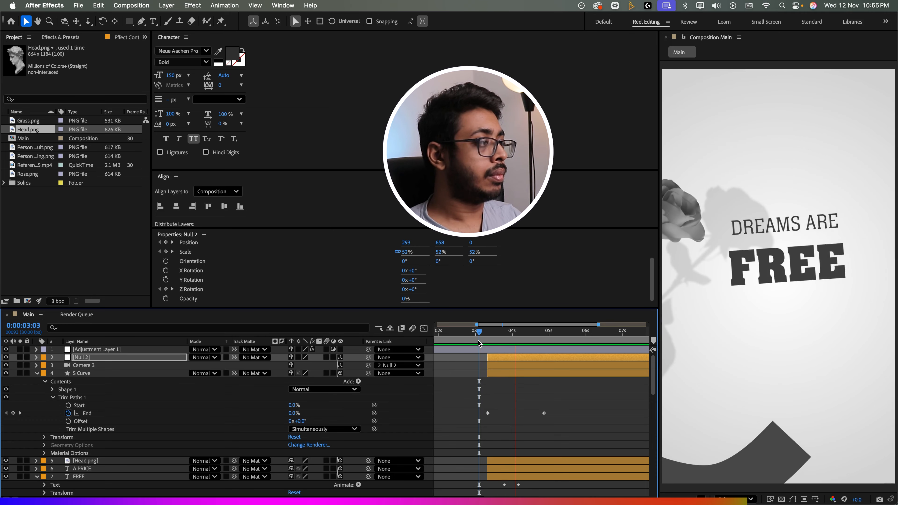
left_click_drag(478, 341, 432, 356)
key("space")
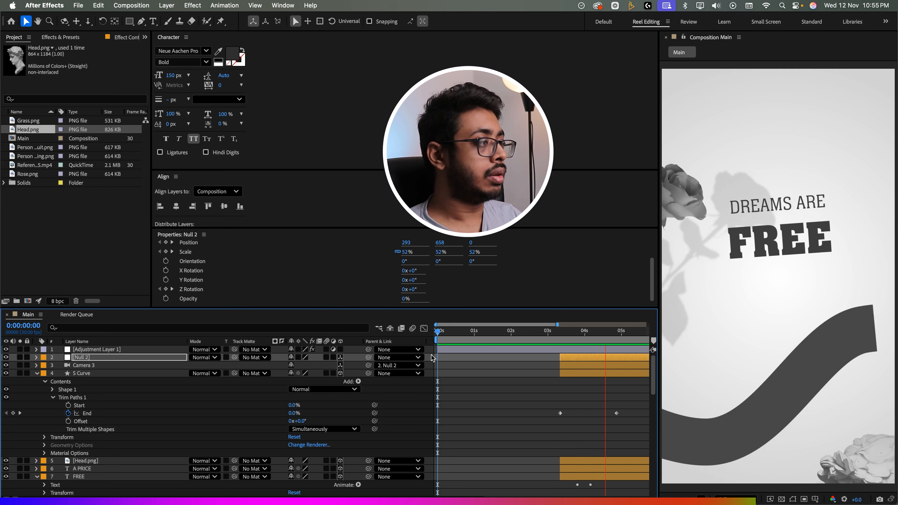
key("space")
left_click_drag(547, 340, 634, 339)
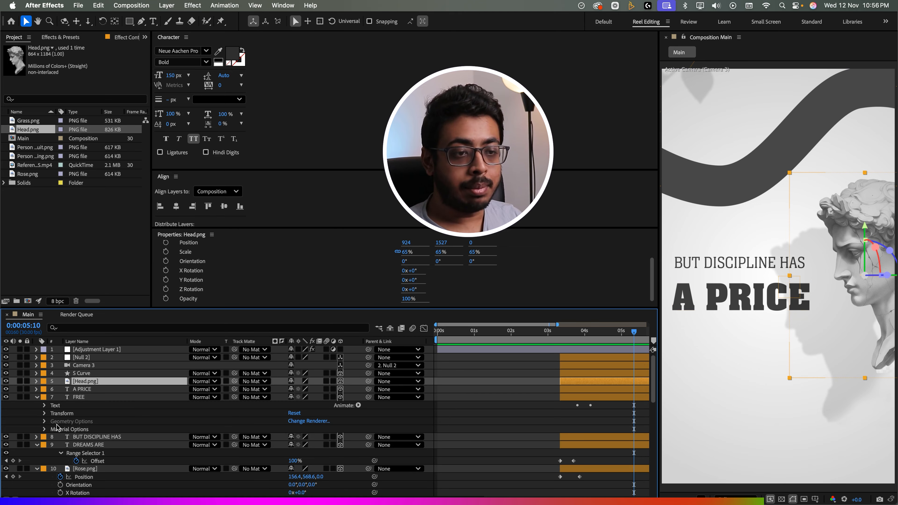
- Expand the text properties of the DREAMS ARE layer and copy its Animator 1
left_click(104, 448)
left_click(37, 444)
left_click(38, 445)
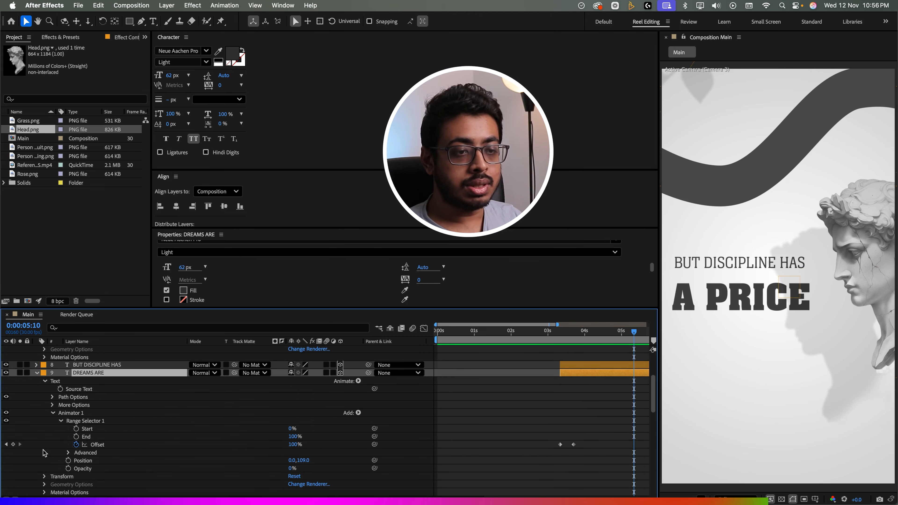
left_click(71, 414)
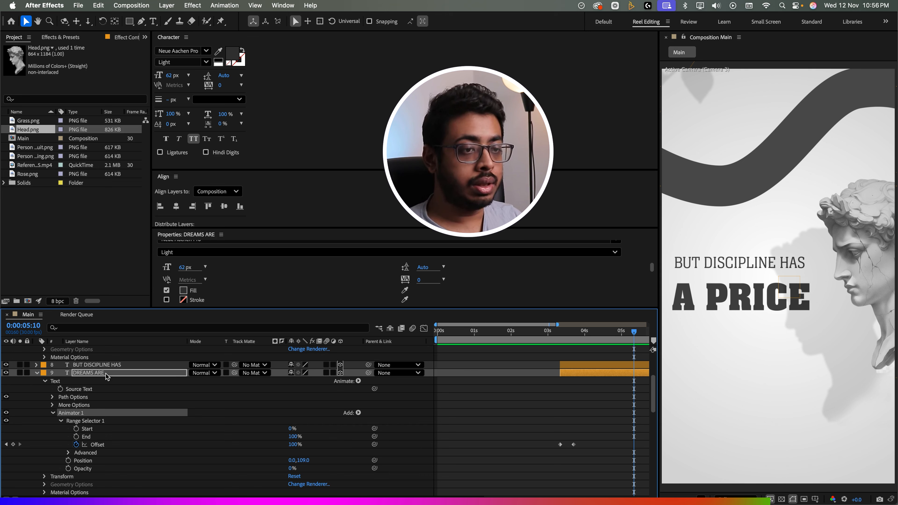
- Paste the copied text animator onto the BUT DISCIPLINE HAS layer at 0:00:04:07 and preview the reveal
left_click(169, 365)
left_click(590, 333)
key("space")
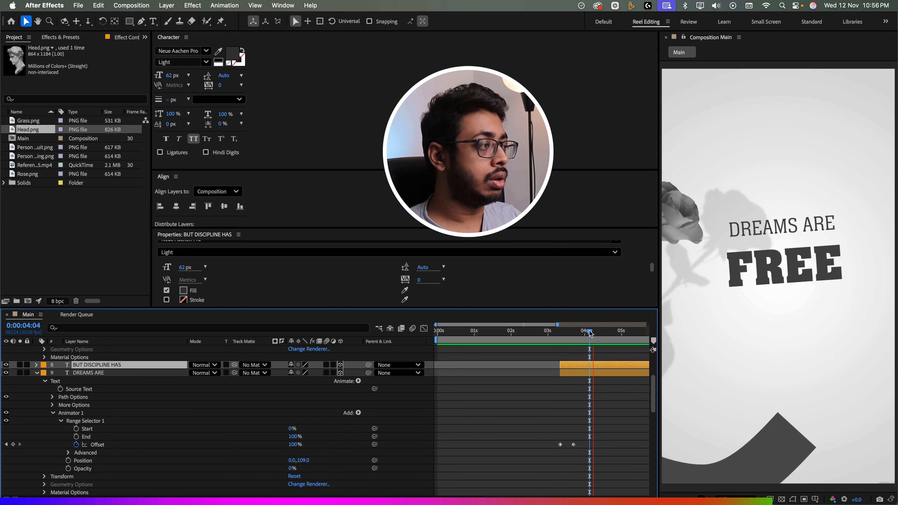
key("space")
left_click_drag(590, 333, 593, 333)
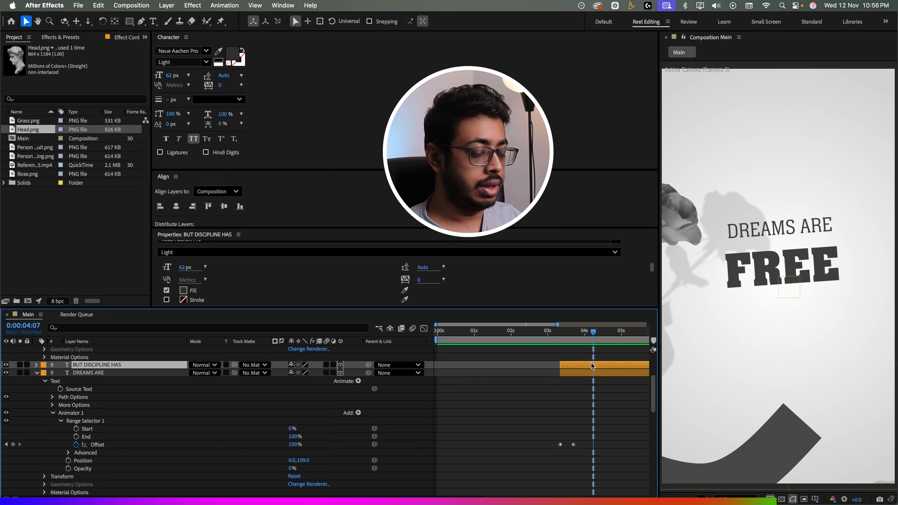
key("space")
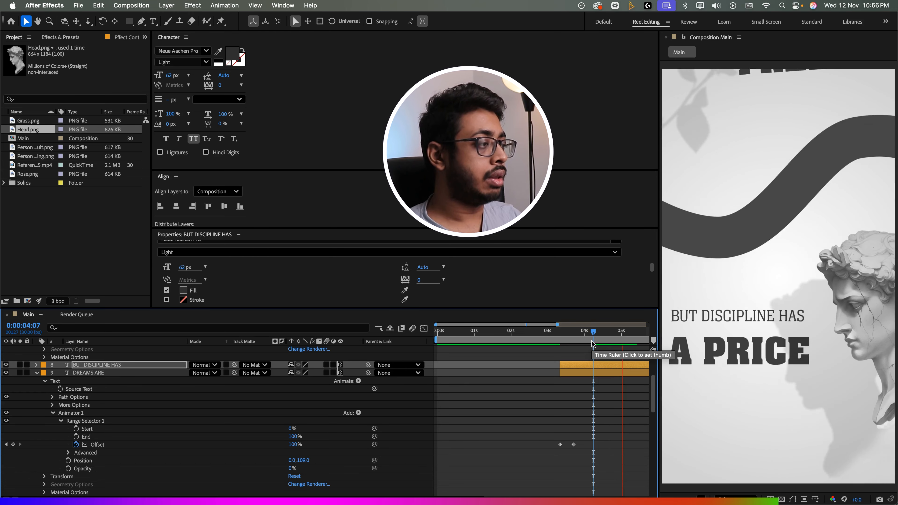
key("space")
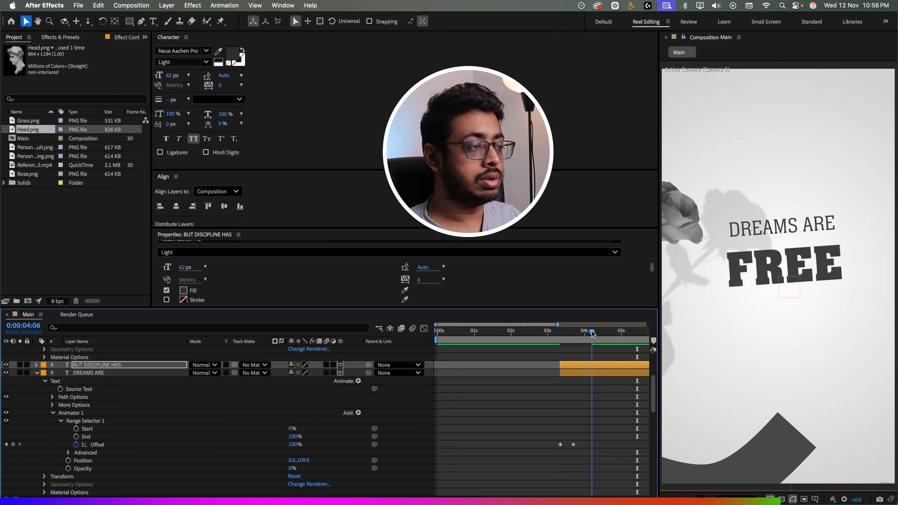
- Shift Null 2's middle Position keyframe slightly before 0:00:04:06 and its final Position and Scale keyframes to about 0:00:05:00, and preview the camera move
scroll(157, 400, "up", 5)
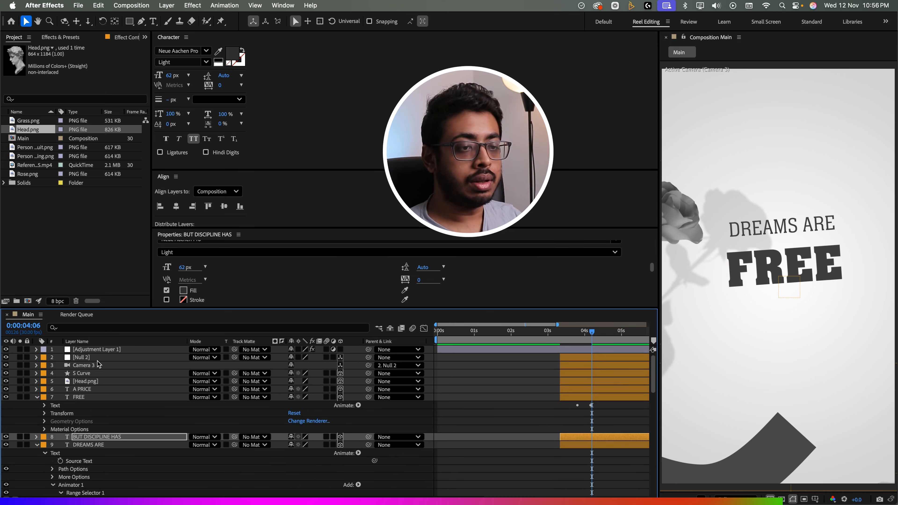
left_click(98, 358)
key("u")
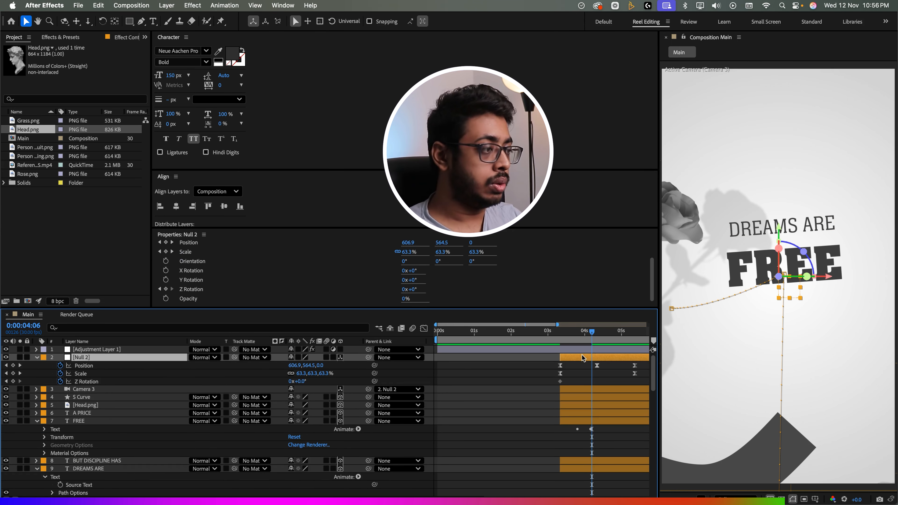
left_click_drag(597, 365, 590, 366)
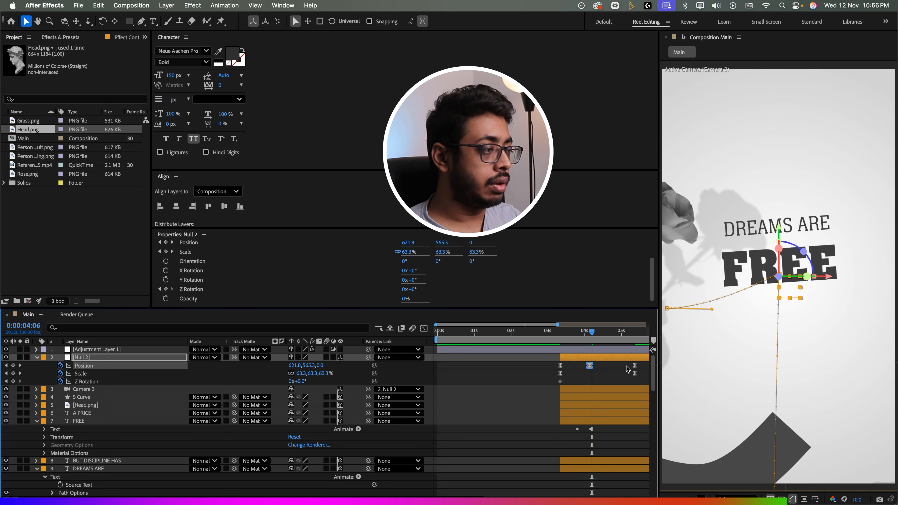
left_click(587, 346)
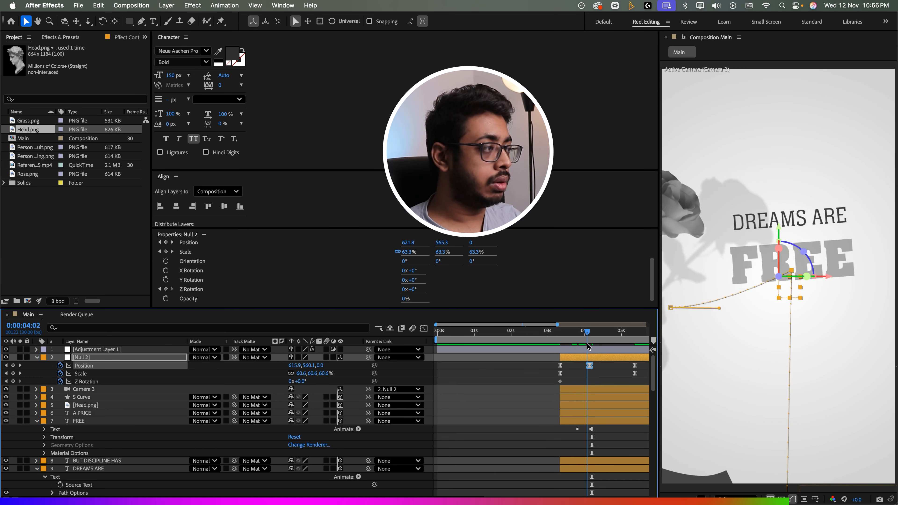
left_click_drag(588, 346, 626, 374)
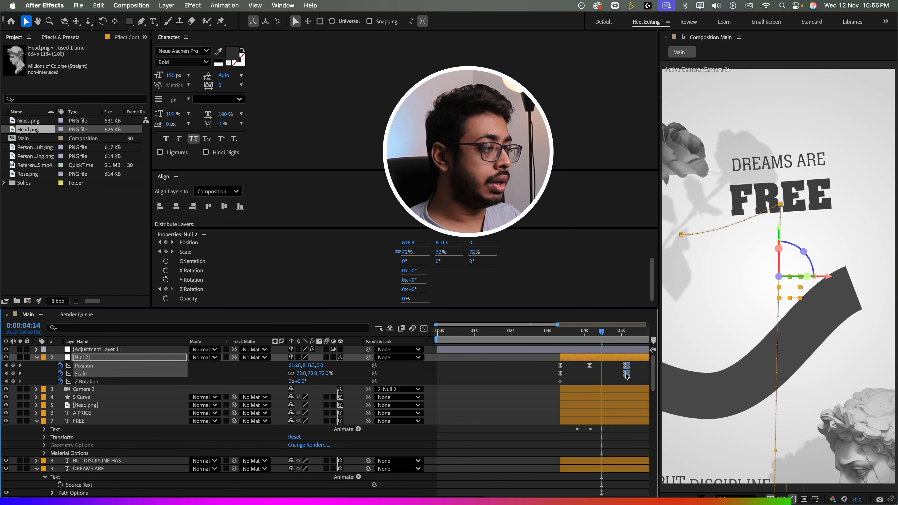
left_click_drag(626, 374, 622, 375)
left_click(581, 334)
key("space")
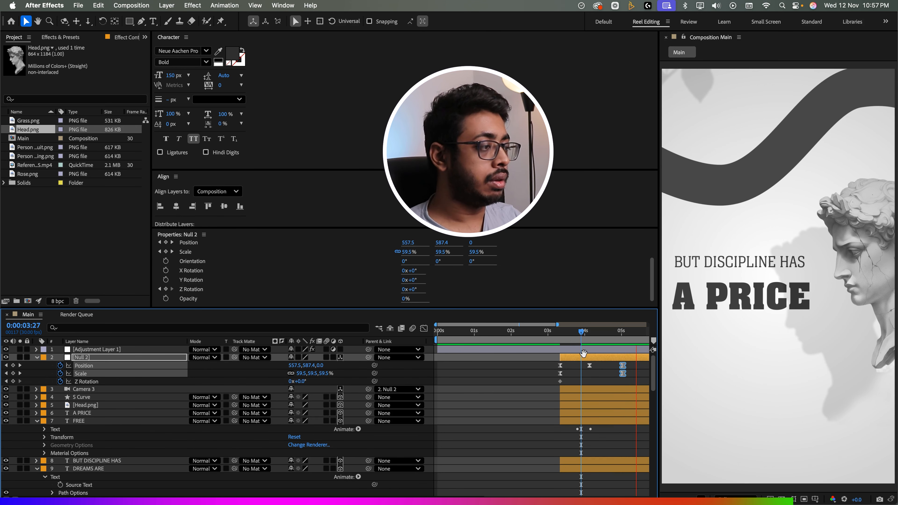
key("space")
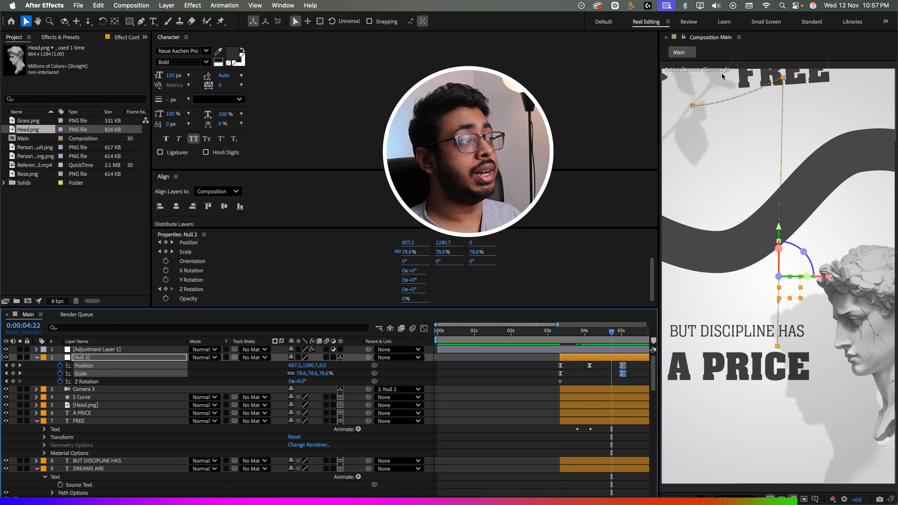
- Copy the text animator from the FREE layer and collapse that layer
left_click(35, 422)
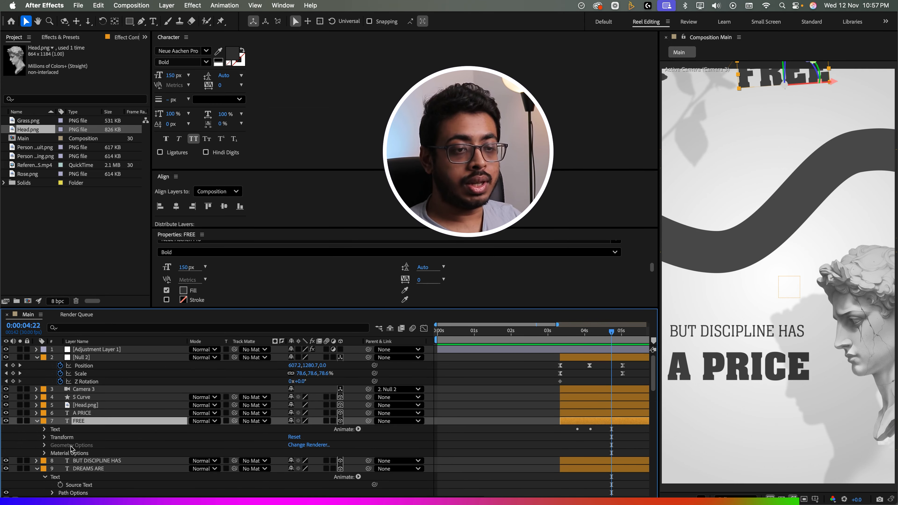
left_click(44, 429)
scroll(70, 446, "down", 3)
left_click(70, 429)
left_click(37, 388)
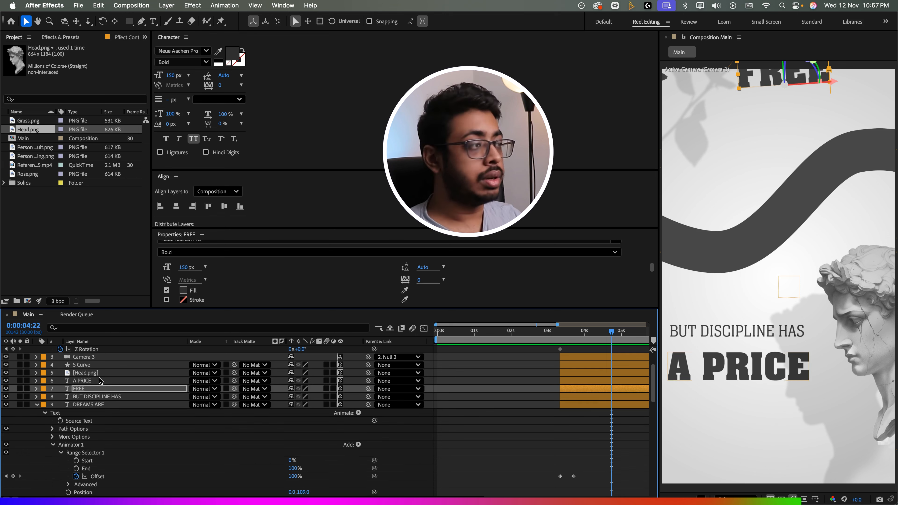
- Paste the copied animator onto the A PRICE layer at 0:00:04:05 and preview its reveal
left_click(81, 381)
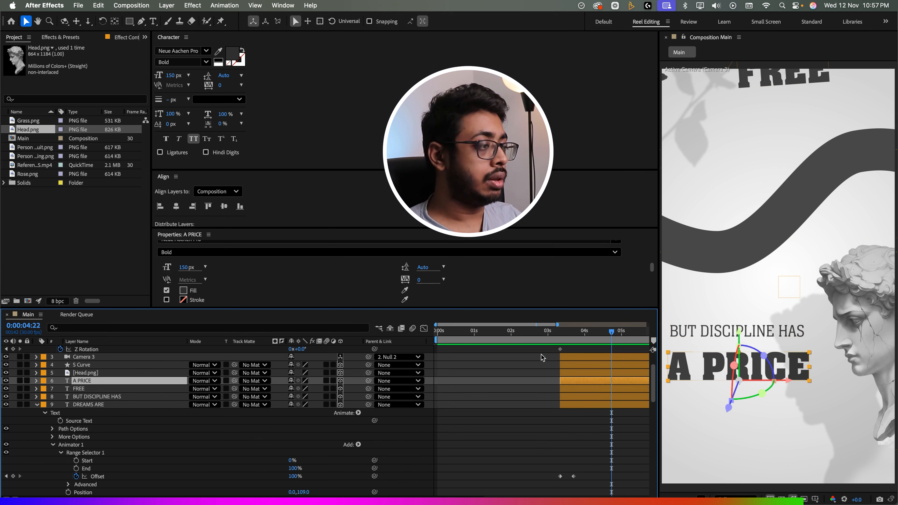
left_click(586, 333)
key("space")
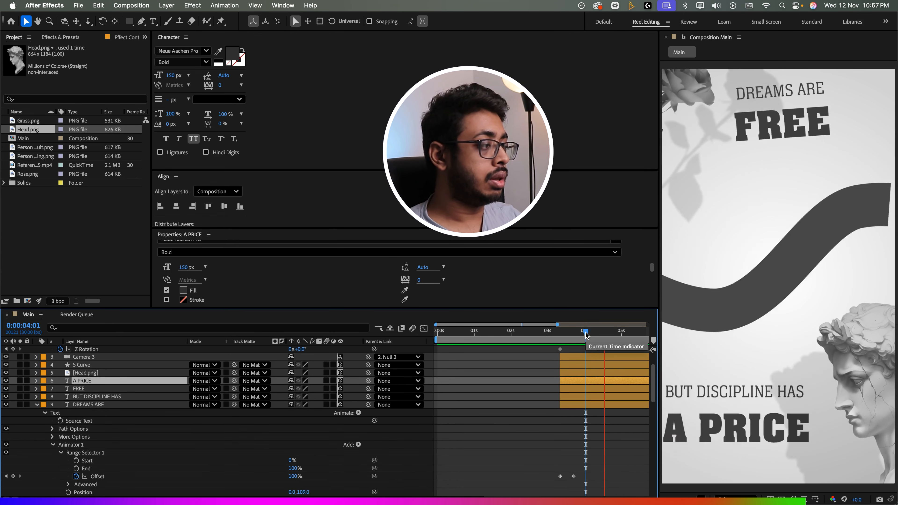
key("space")
left_click_drag(586, 333, 593, 380)
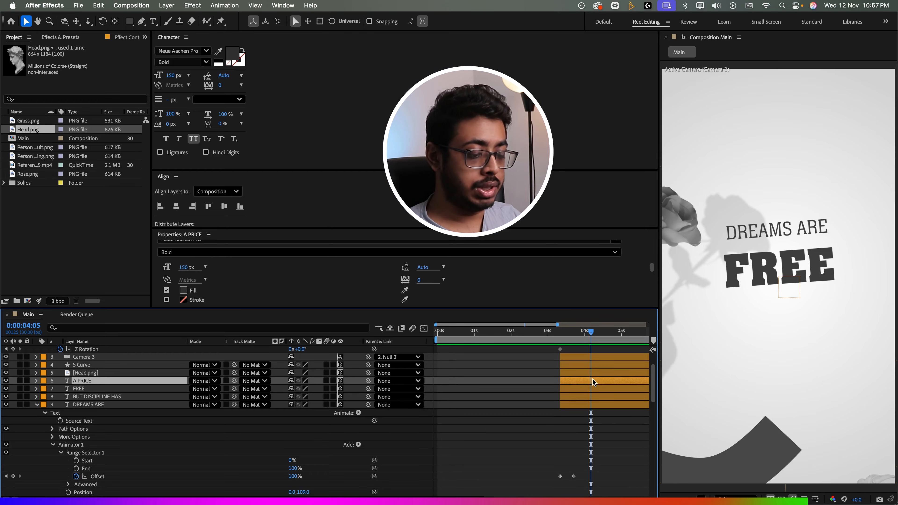
key("space")
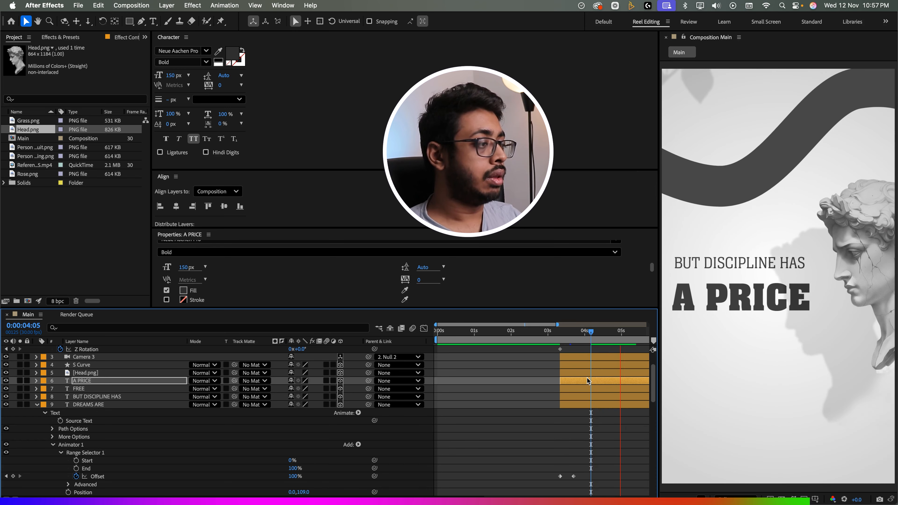
- Show the A PRICE Offset keyframes, shift both so the reveal starts at 0:00:04:13, and check the timing
key("u")
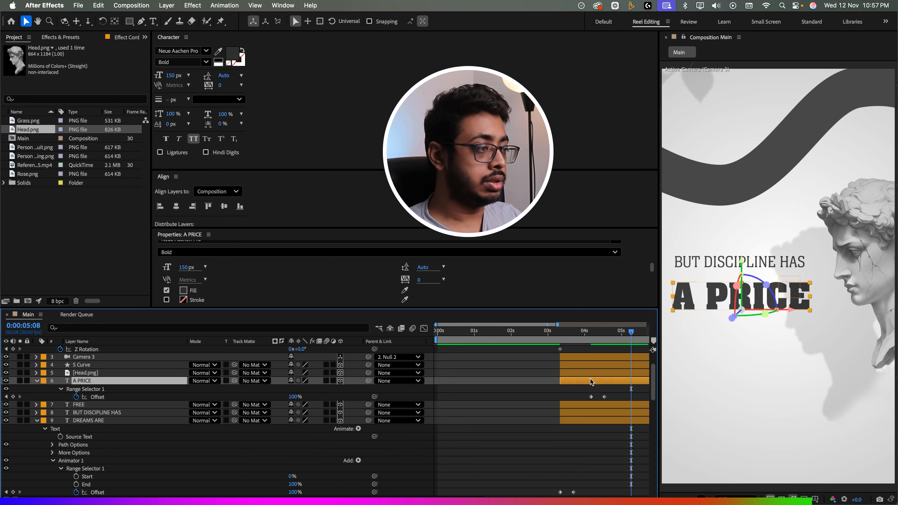
mouse_move(617, 392)
left_mouse_down()
mouse_move(587, 404)
mouse_move(600, 397)
left_mouse_up()
left_click(585, 333)
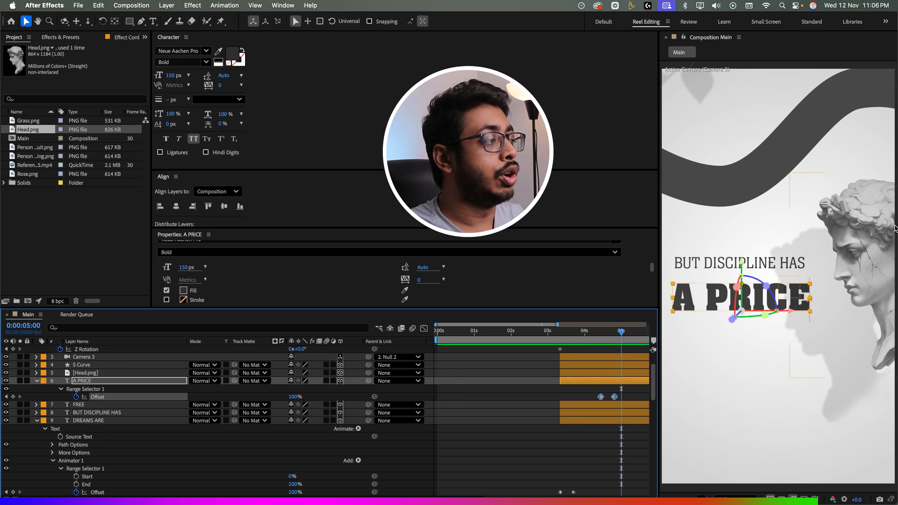
- Add starting Position and Z Rotation keyframes to the Head.png layer at 0:00:04:13
left_click(85, 373)
left_click_drag(590, 338, 602, 341)
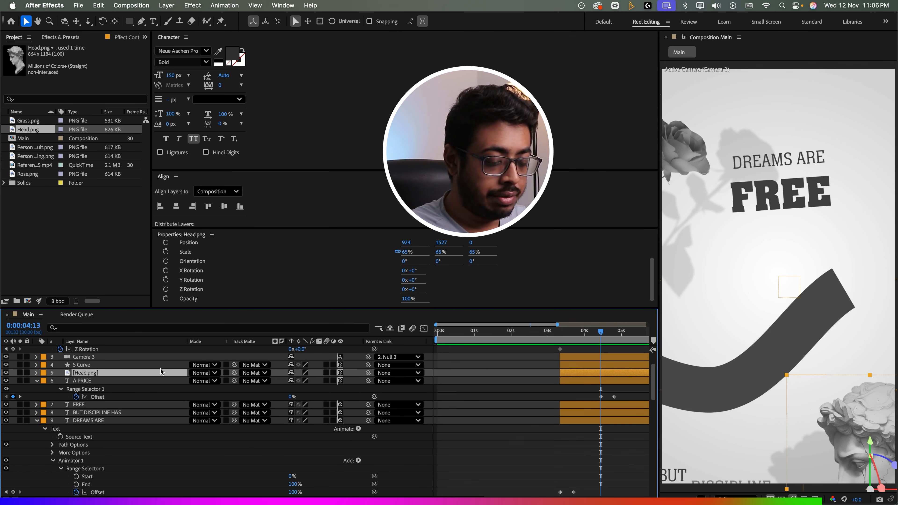
key("r")
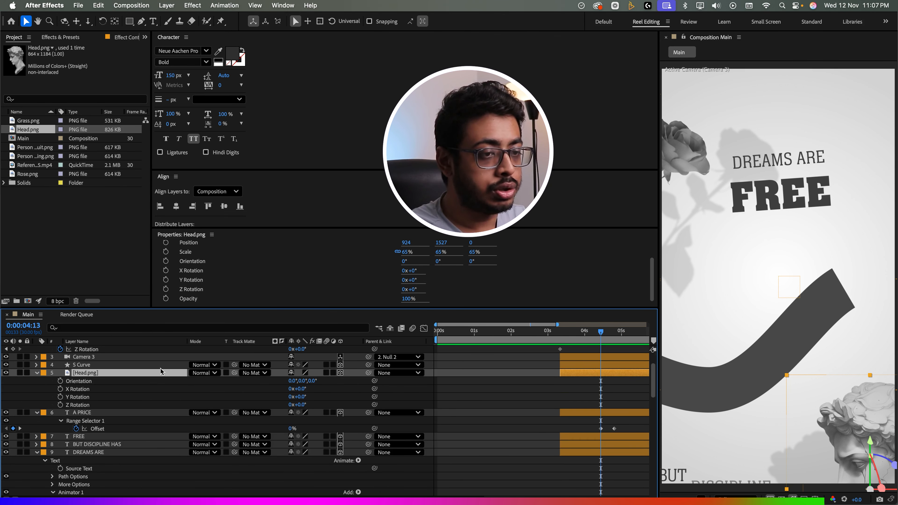
key("shift+p")
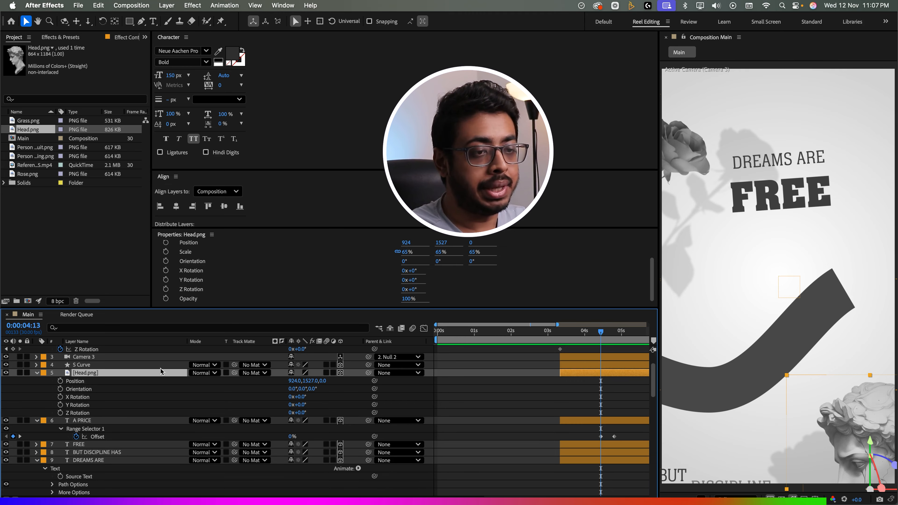
left_click(61, 381)
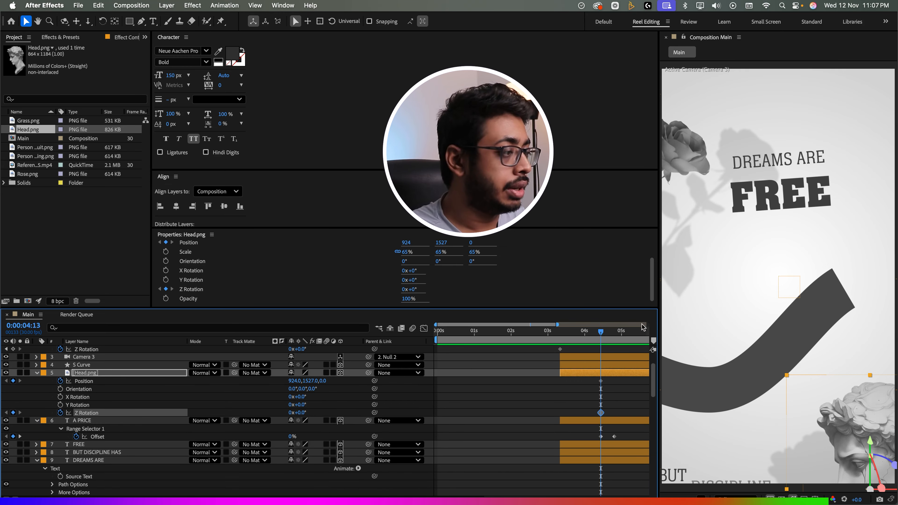
- At 0:00:04:28, set the Head.png layer's X position to 875 and its Z Rotation to -9°
left_click_drag(607, 335, 619, 338)
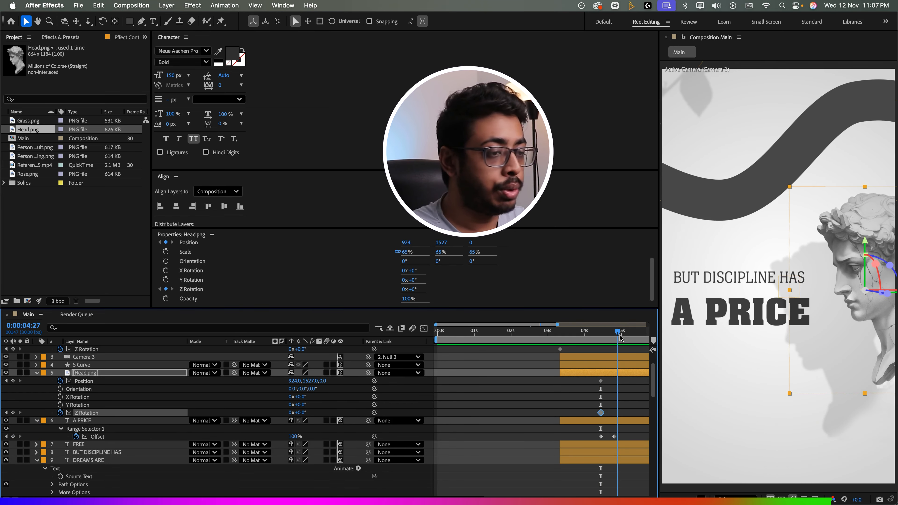
left_click_drag(306, 380, 273, 383)
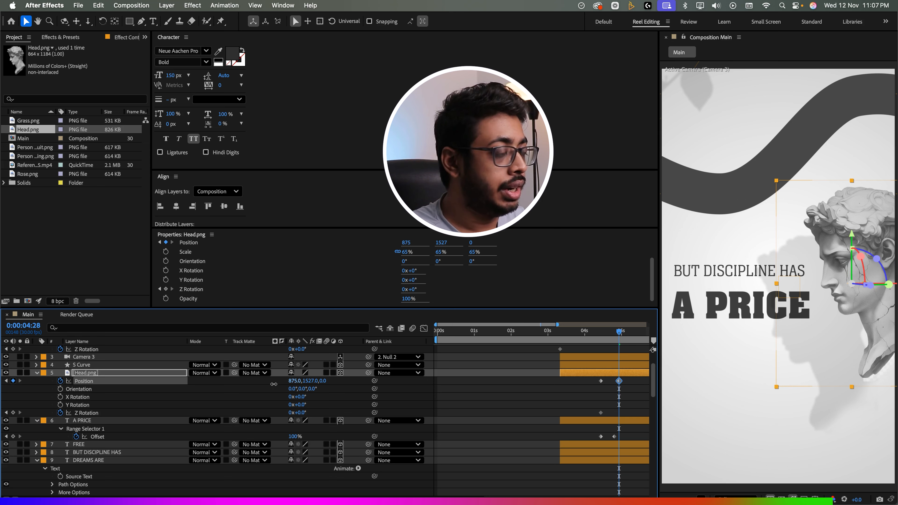
left_click_drag(303, 415, 300, 415)
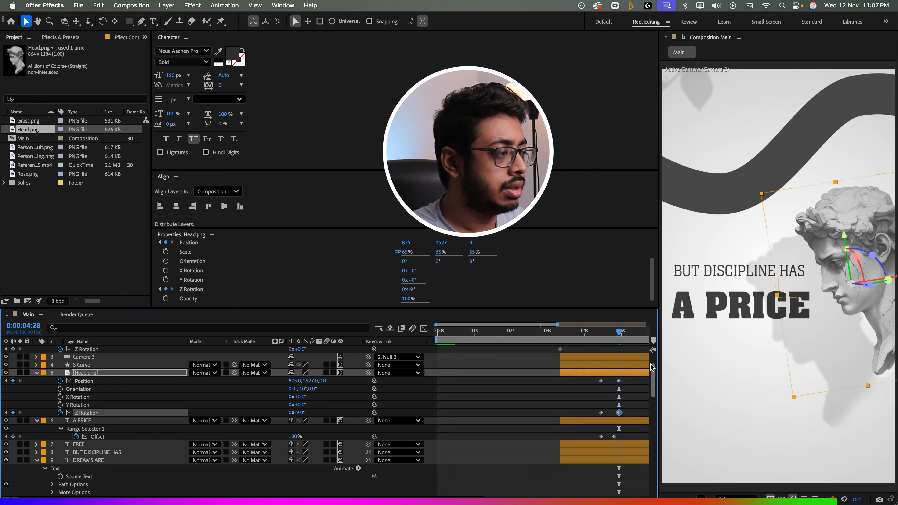
- Move the head's final Position and Z Rotation keyframes to about 0:00:05:07 and preview the animation from the beginning
left_click_drag(576, 336, 612, 413)
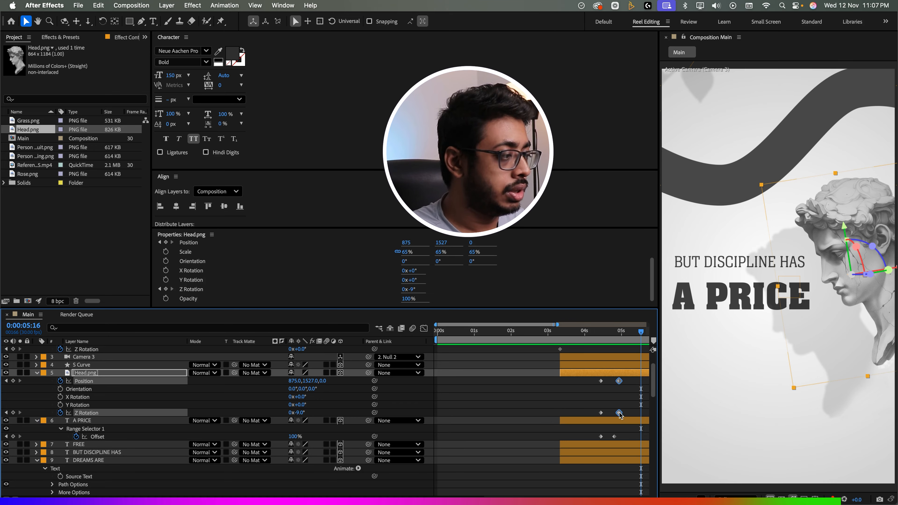
left_click(568, 332)
key("space")
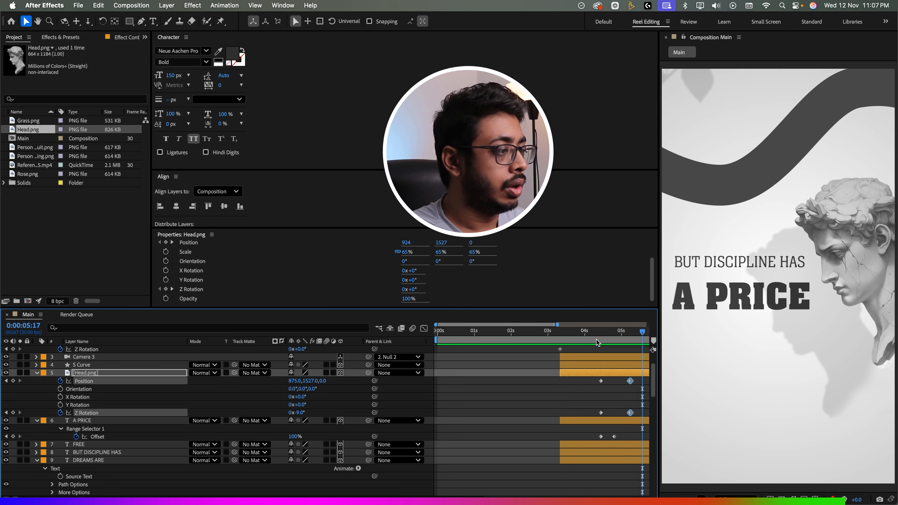
key("space")
left_click_drag(565, 334, 490, 334)
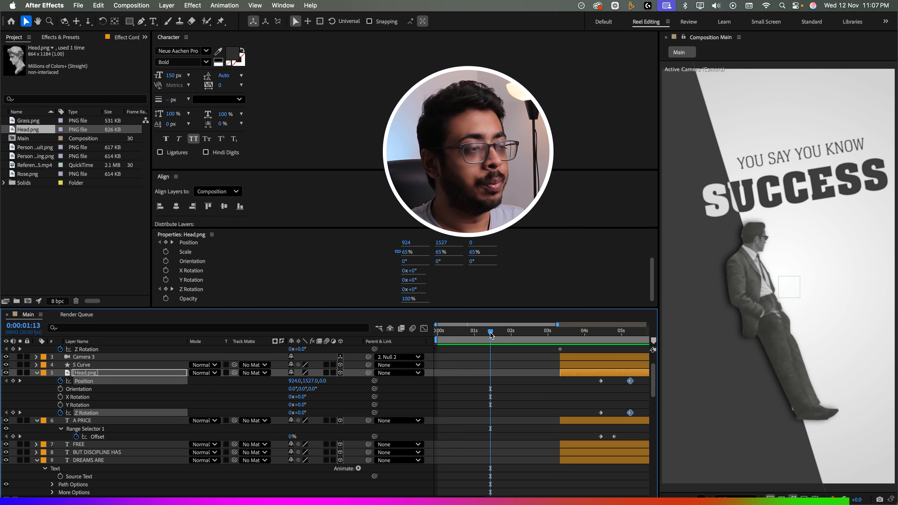
left_click_drag(490, 334, 437, 335)
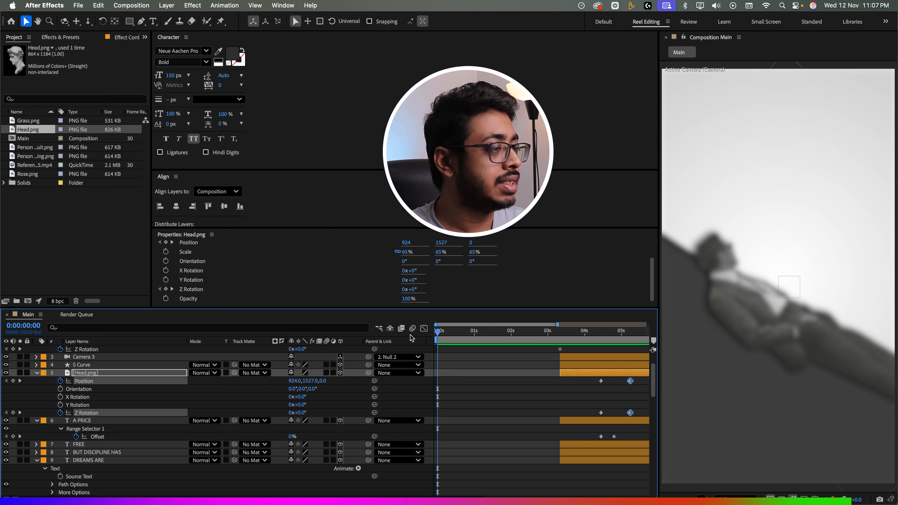
key("space")
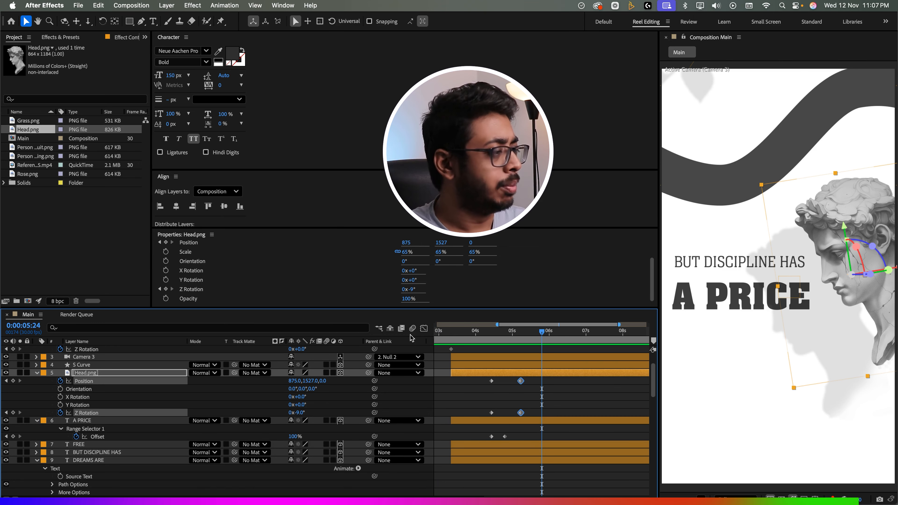
- Extend the end of the White BG layer past 0:00:06:00 so it covers the third scene
scroll(519, 456, "down", 10)
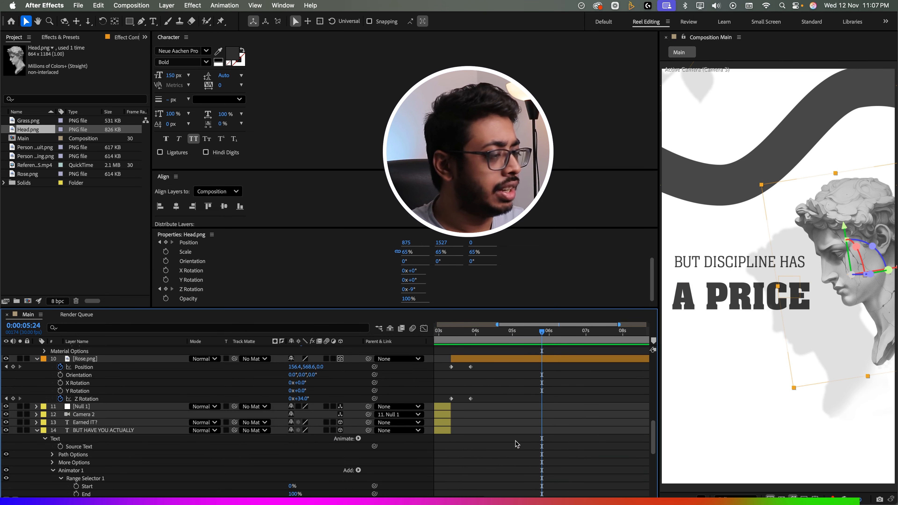
left_click(525, 475)
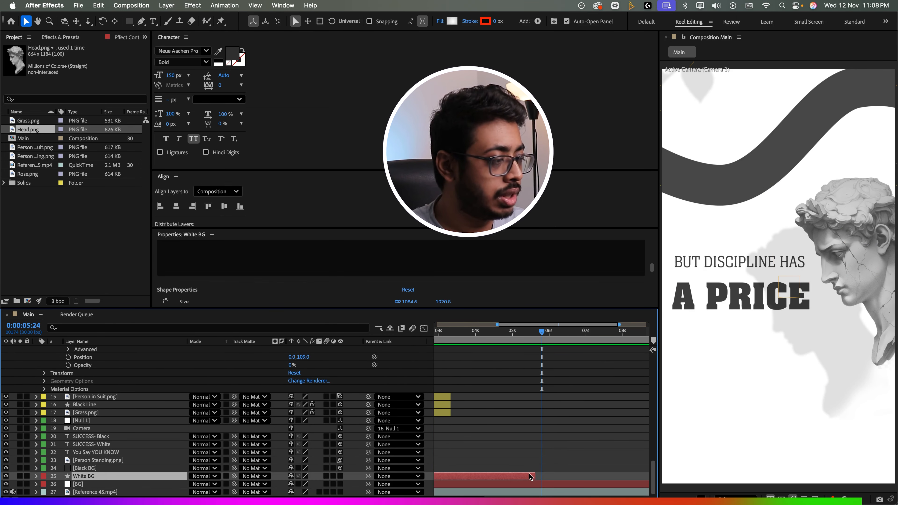
left_click_drag(534, 474, 556, 476)
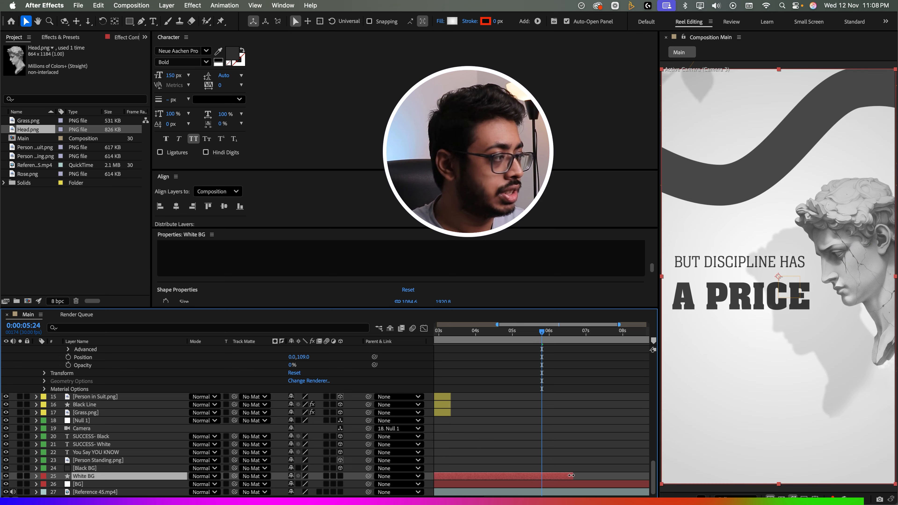
- Scrub through the three scenes, collapse the properties of all layers, and play the composition from the start
key("Home")
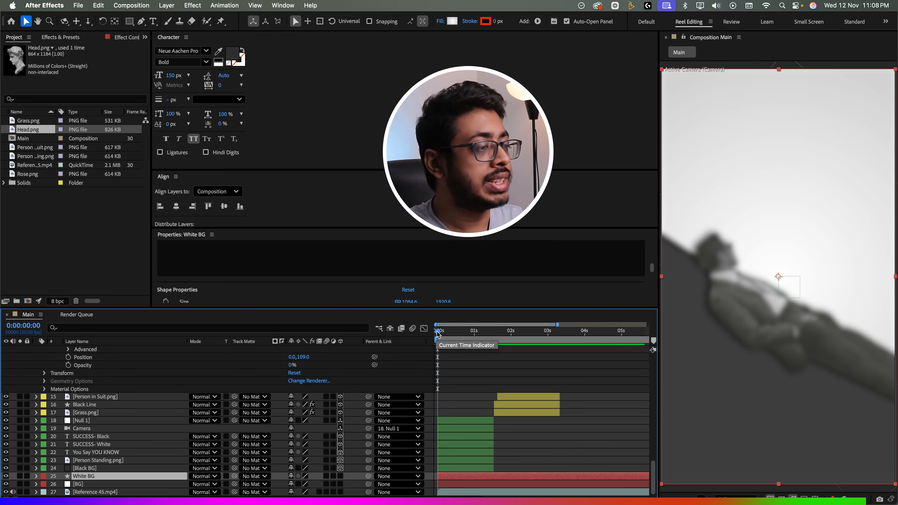
left_click_drag(438, 334, 463, 334)
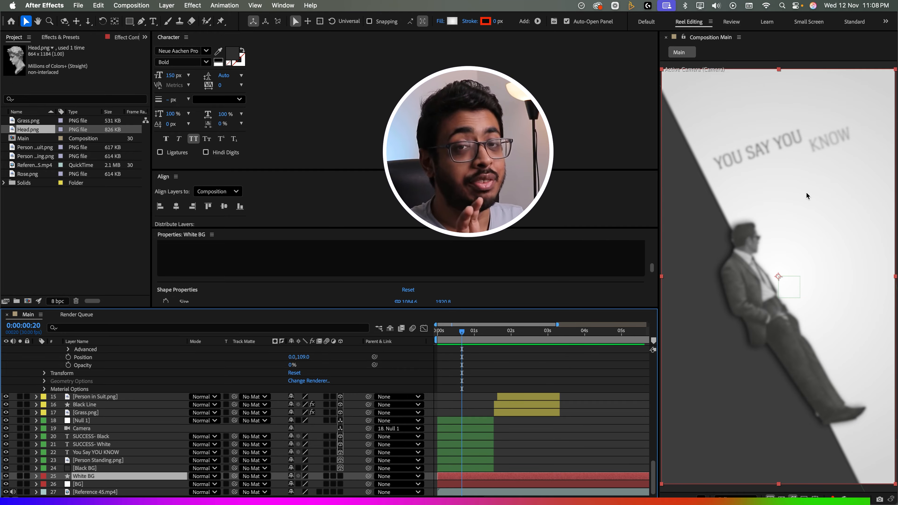
left_click_drag(461, 333, 572, 336)
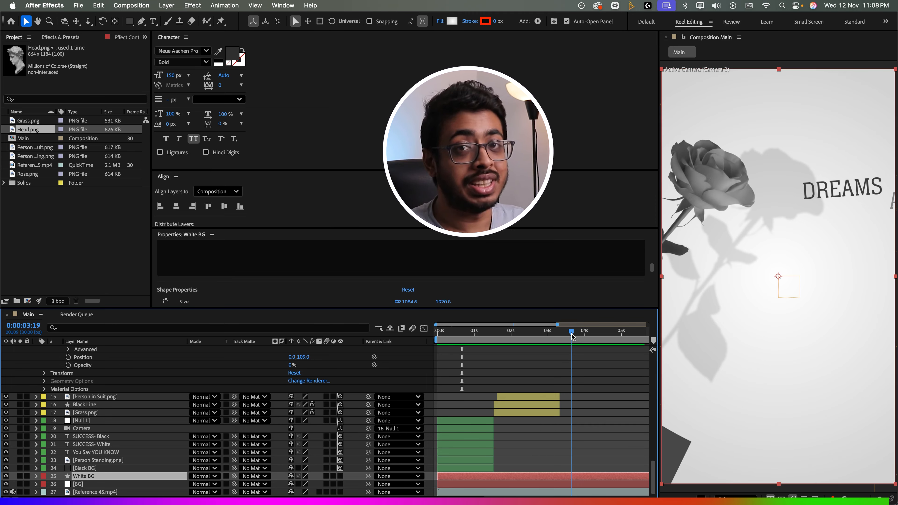
left_click_drag(572, 336, 474, 338)
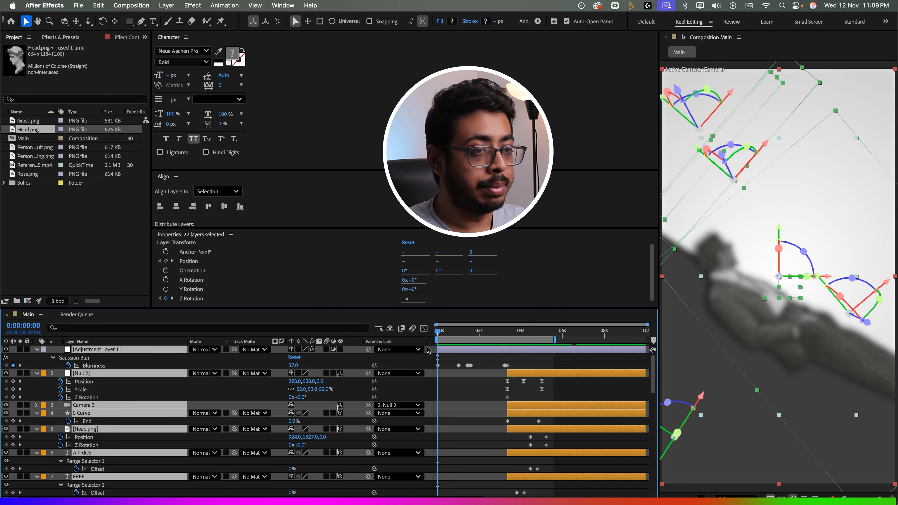
key("u")
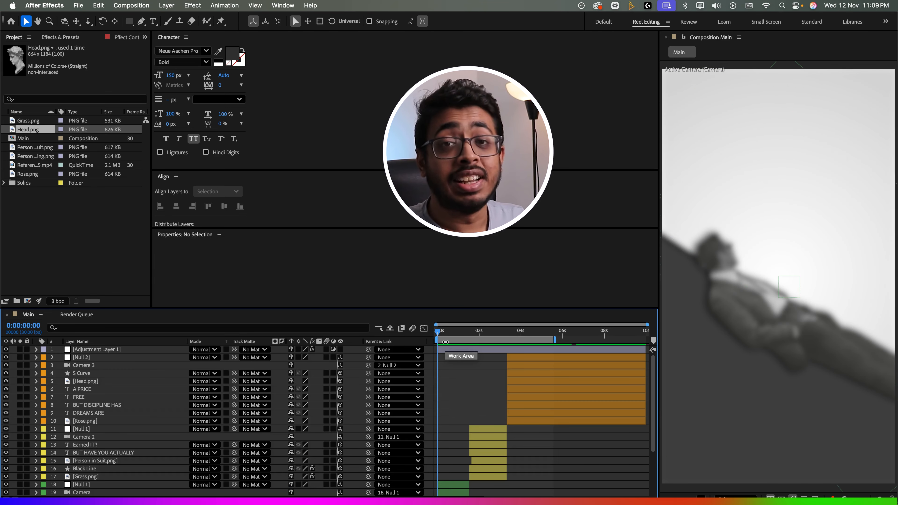
key("space")
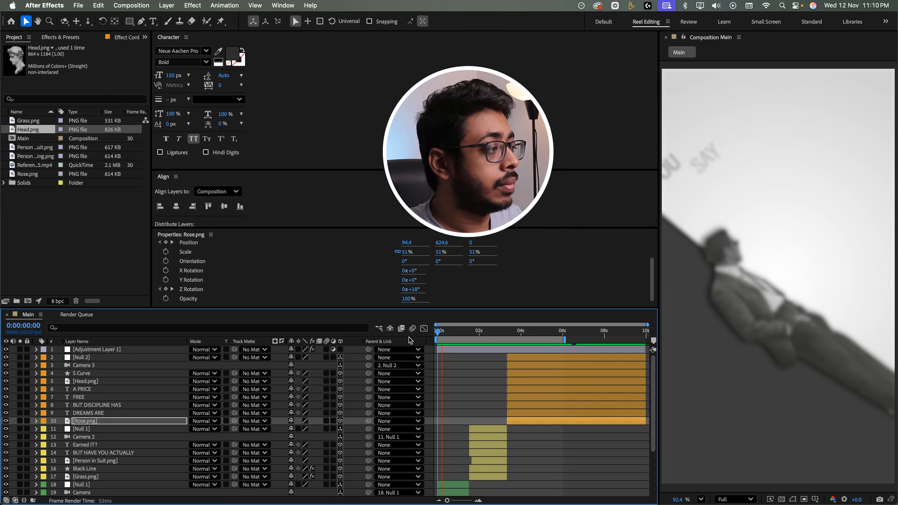